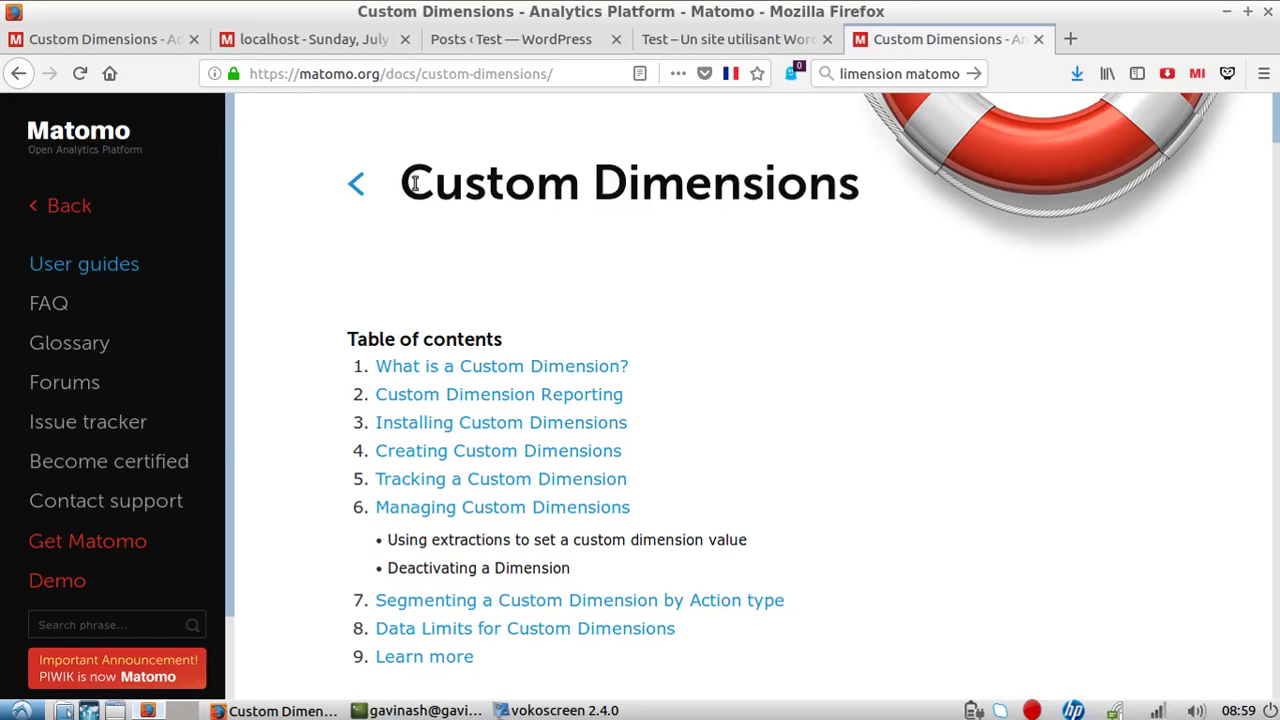
Read the table of contents and the "What is a Custom Dimension?" section of the Matomo Custom Dimensions guide
{"action": "left_click_drag", "start_coordinate": [415, 183], "coordinate": [867, 251]}
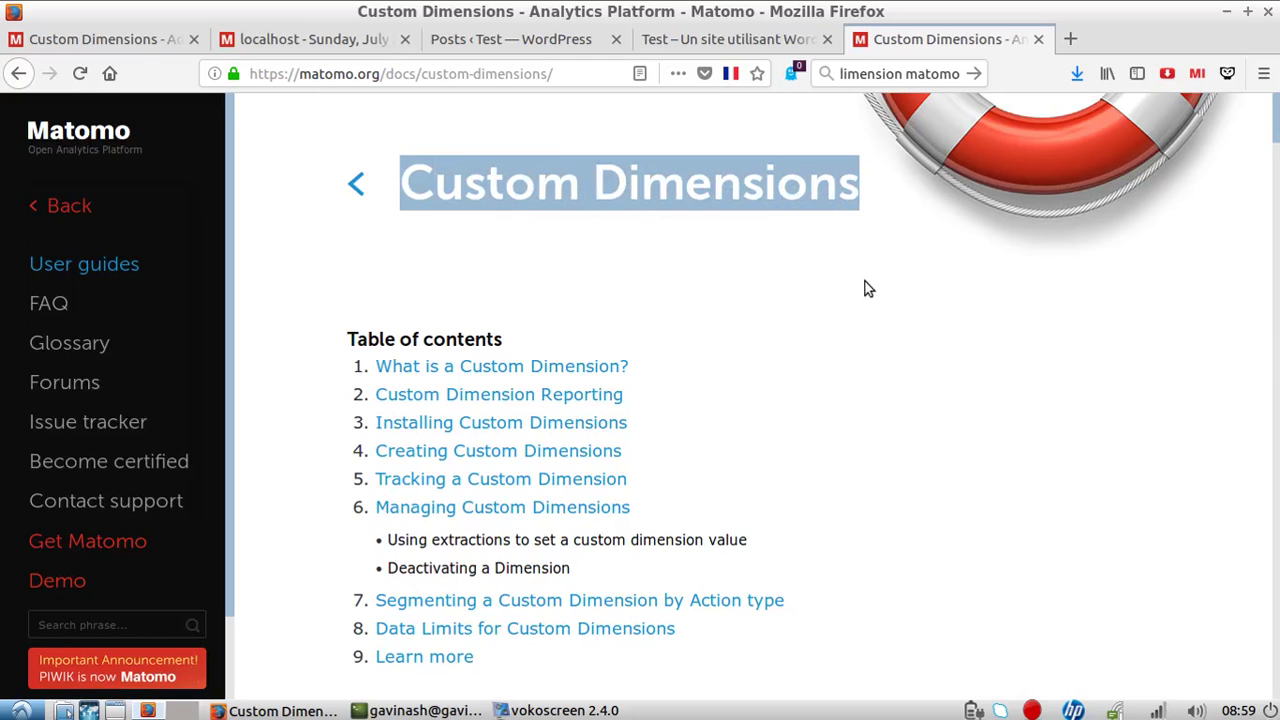
{"action": "scroll", "coordinate": [831, 326], "scroll_direction": "down", "scroll_amount": 5}
{"action": "scroll", "coordinate": [823, 334], "scroll_direction": "up", "scroll_amount": 2}
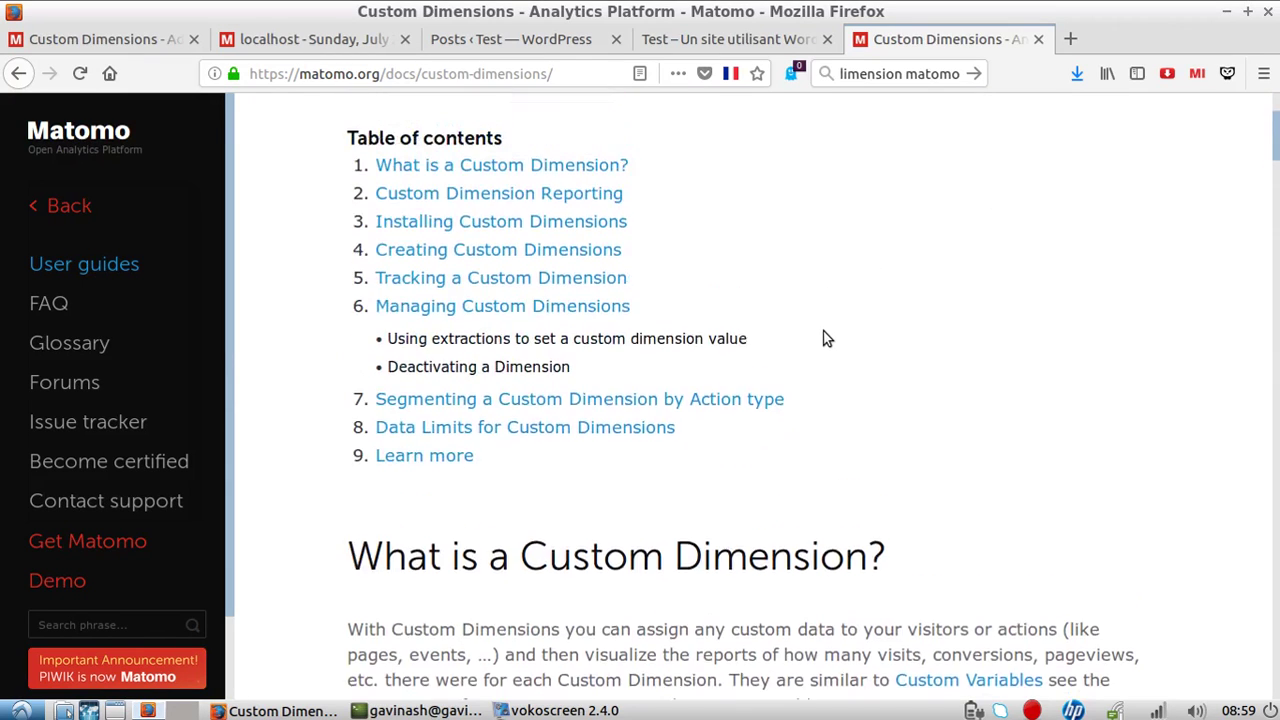
{"action": "scroll", "coordinate": [822, 332], "scroll_direction": "down", "scroll_amount": 5}
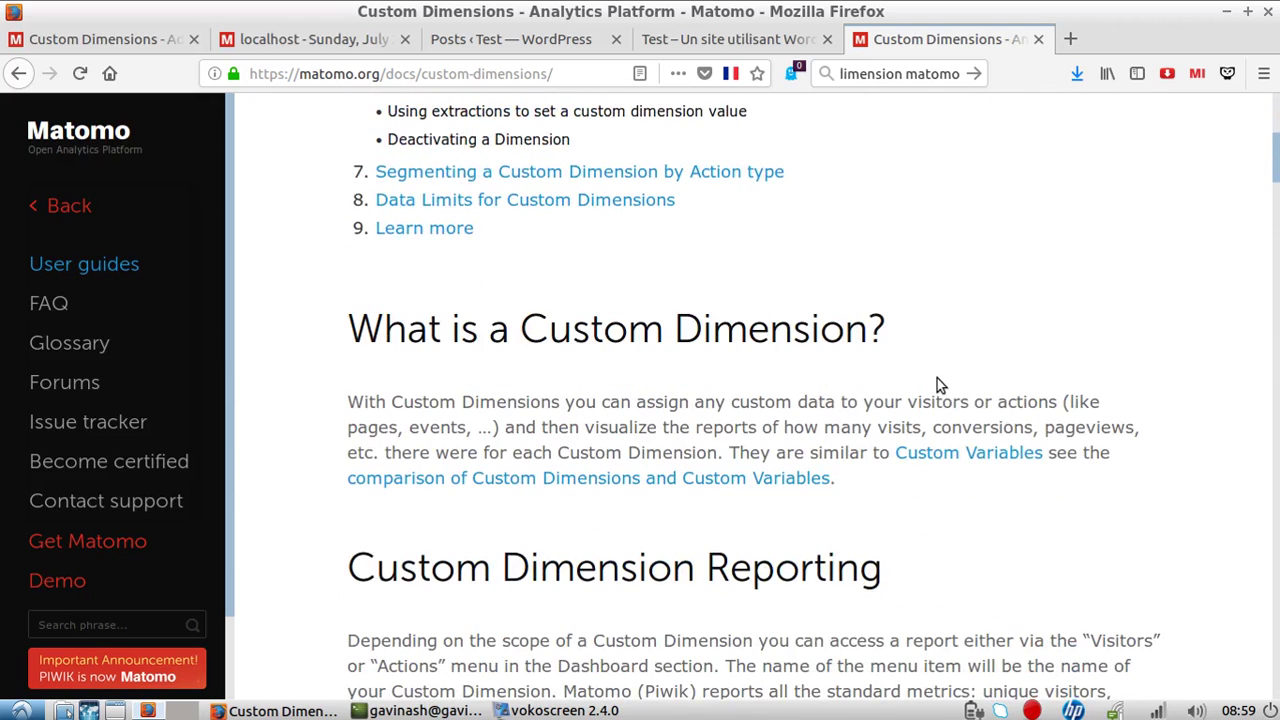
{"action": "scroll", "coordinate": [846, 360], "scroll_direction": "up", "scroll_amount": 6}
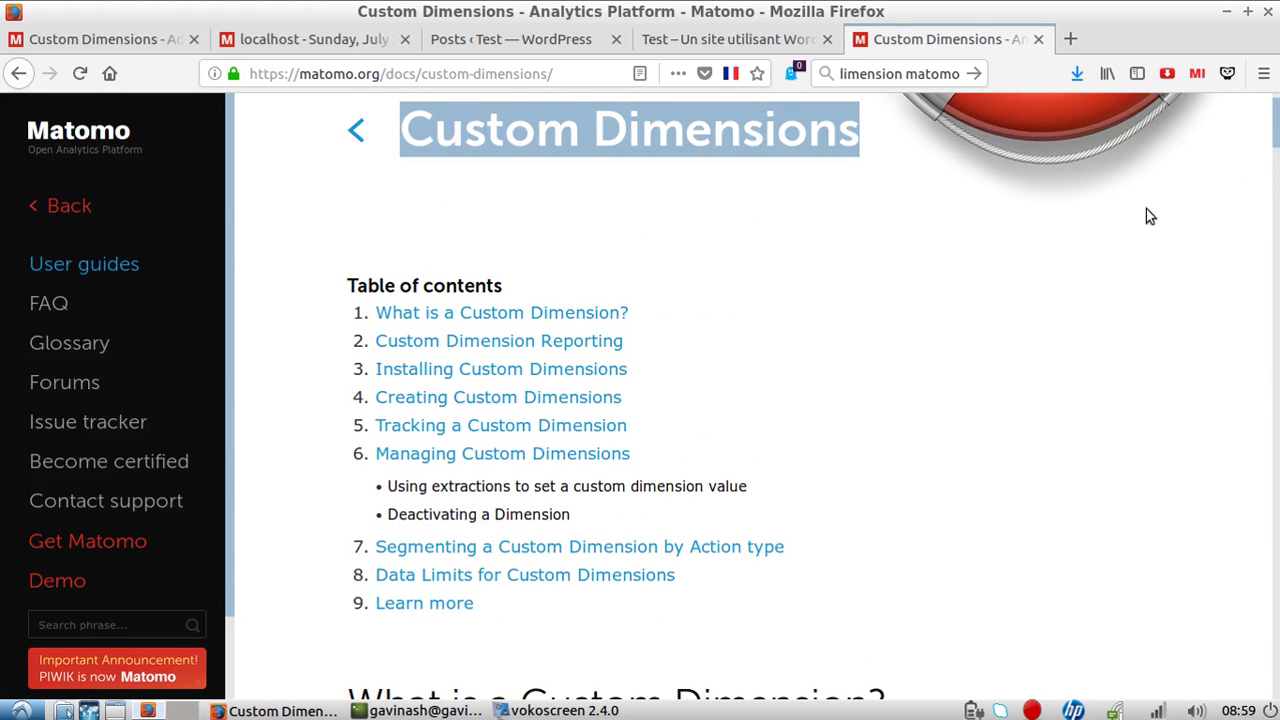
{"action": "left_click", "coordinate": [745, 344]}
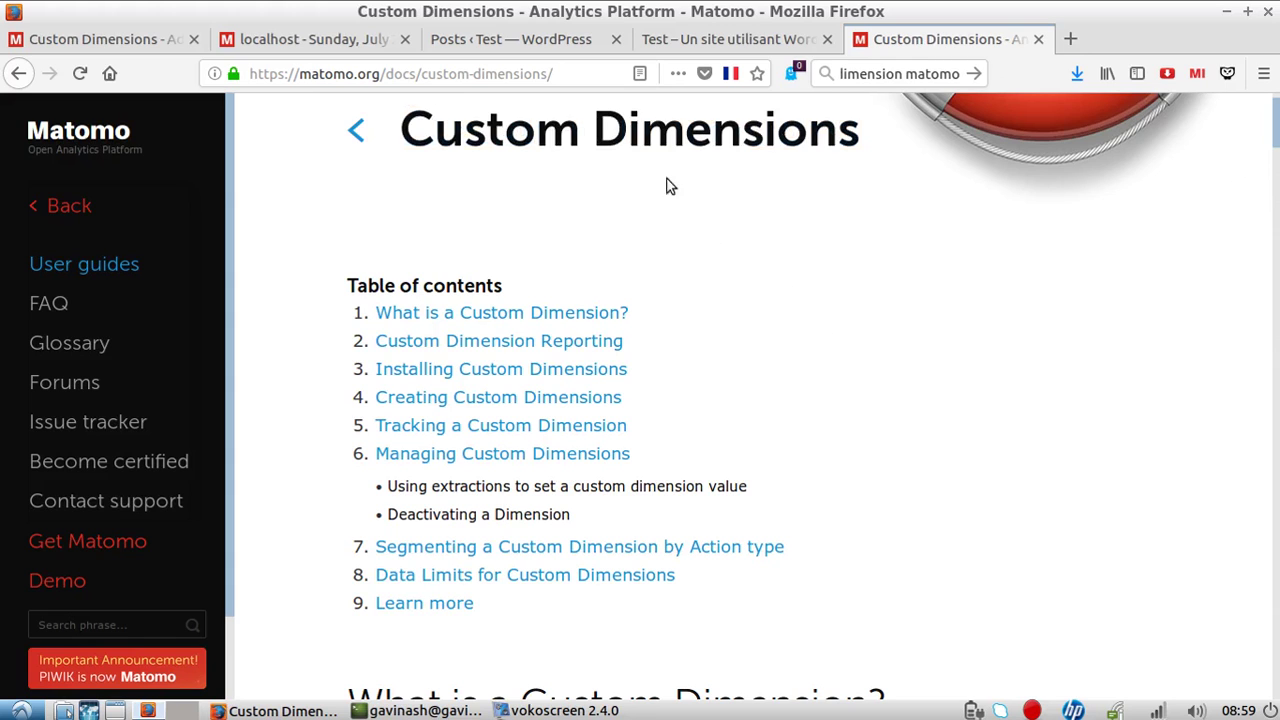
Examine the reports listed under Visitors and Behaviour in the localhost Matomo dashboard
{"action": "left_click", "coordinate": [316, 45]}
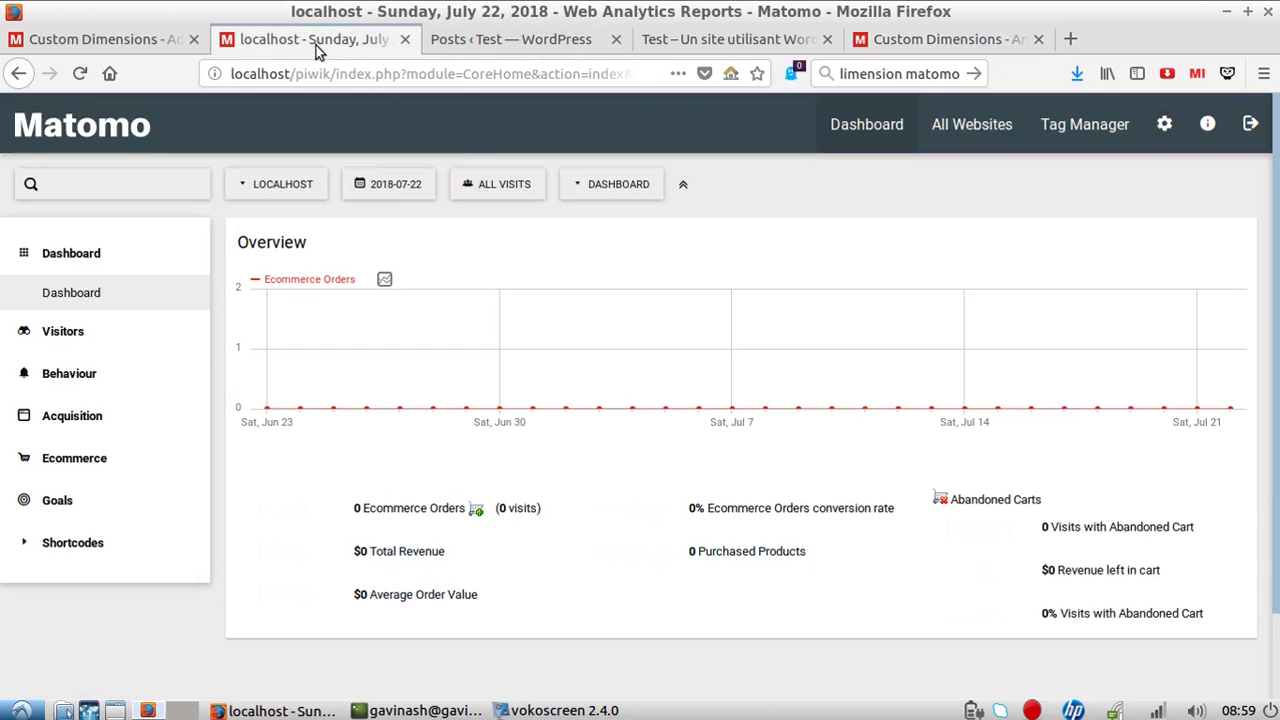
{"action": "left_click", "coordinate": [81, 256]}
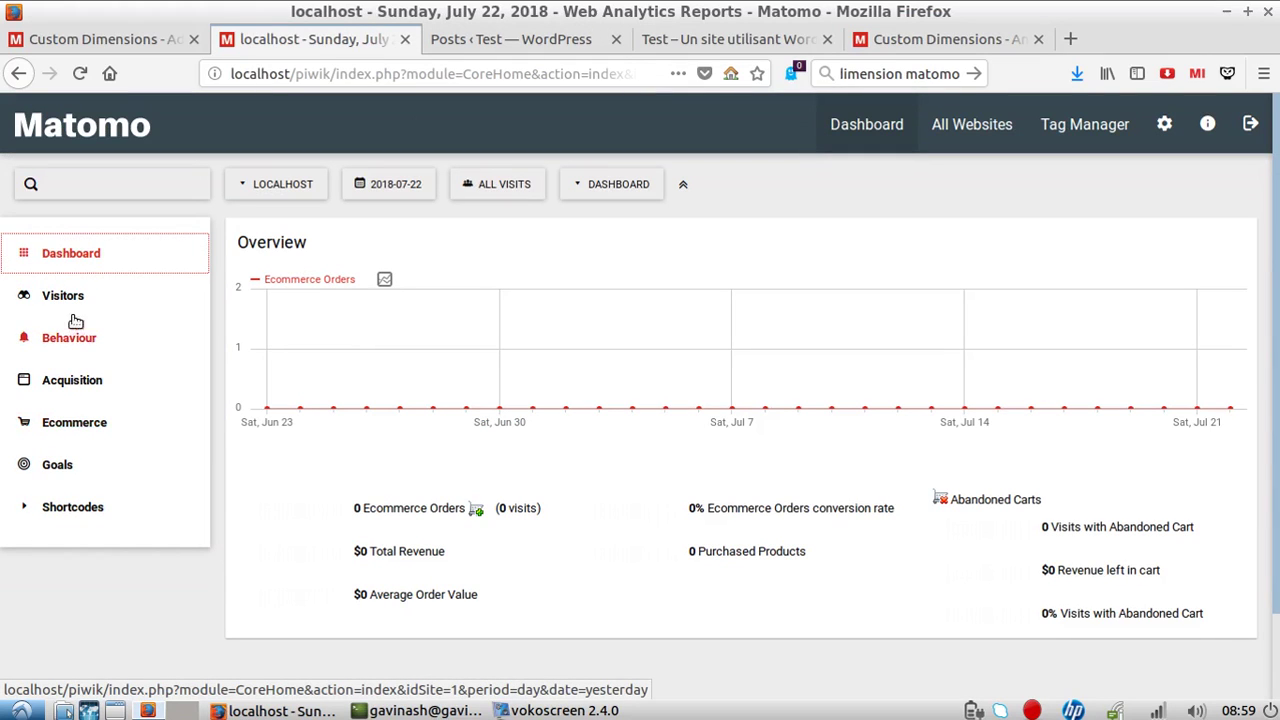
{"action": "left_click", "coordinate": [88, 297]}
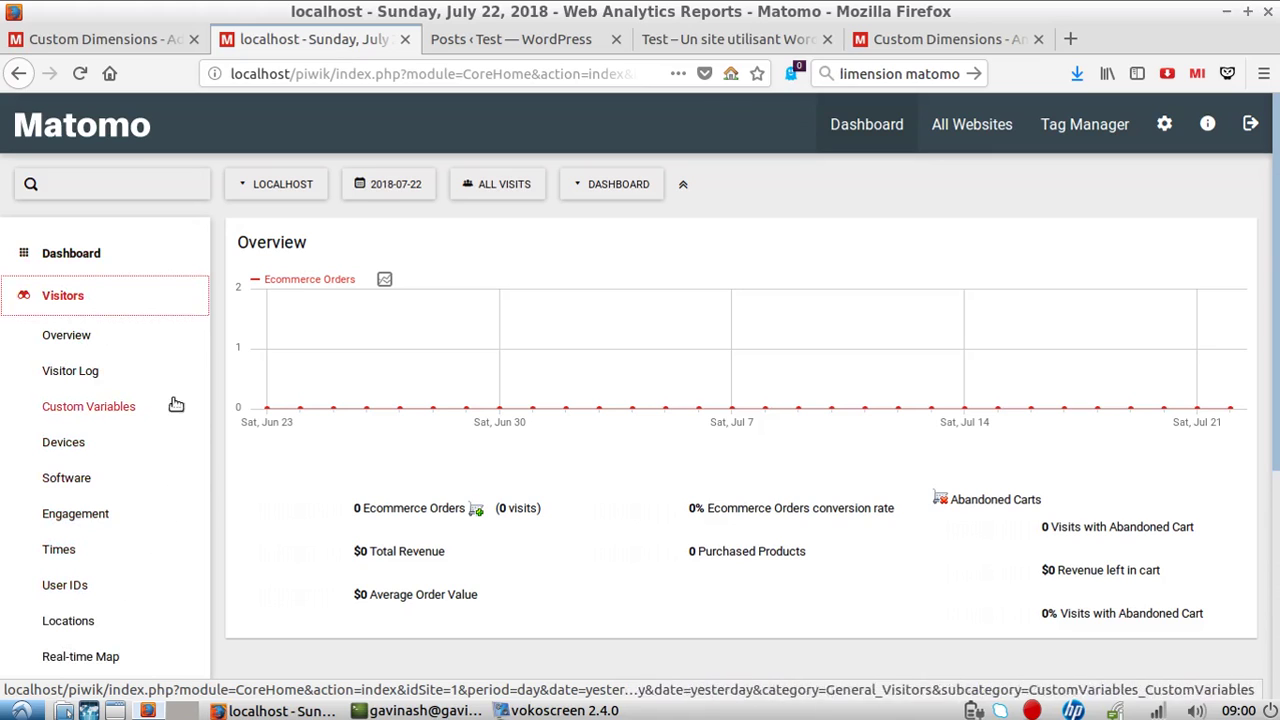
{"action": "left_click", "coordinate": [85, 300]}
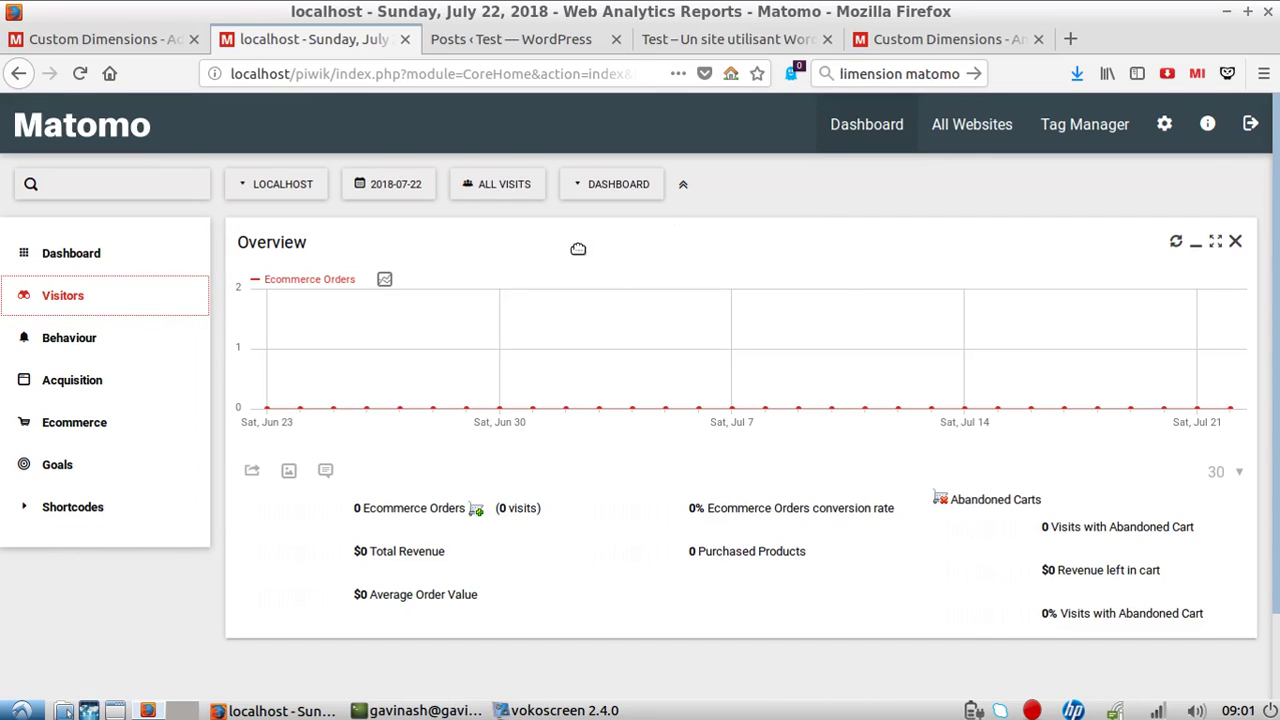
{"action": "left_click", "coordinate": [89, 342]}
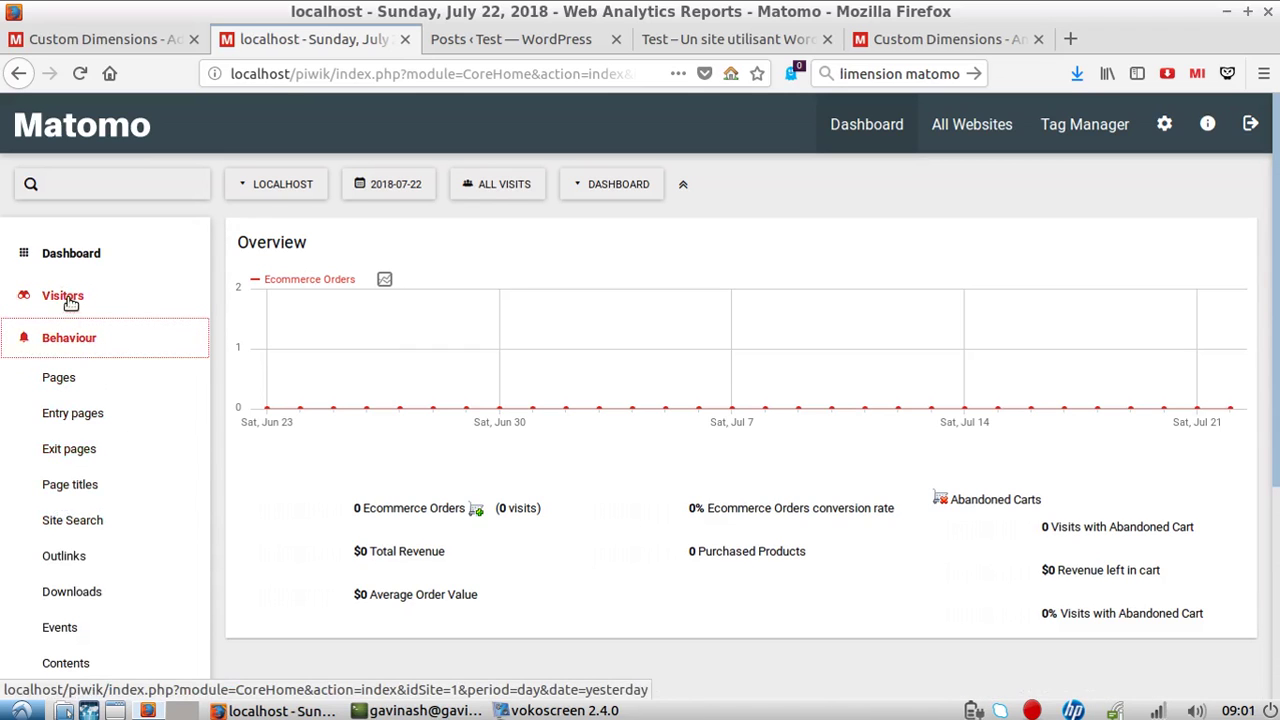
{"action": "left_click", "coordinate": [92, 340]}
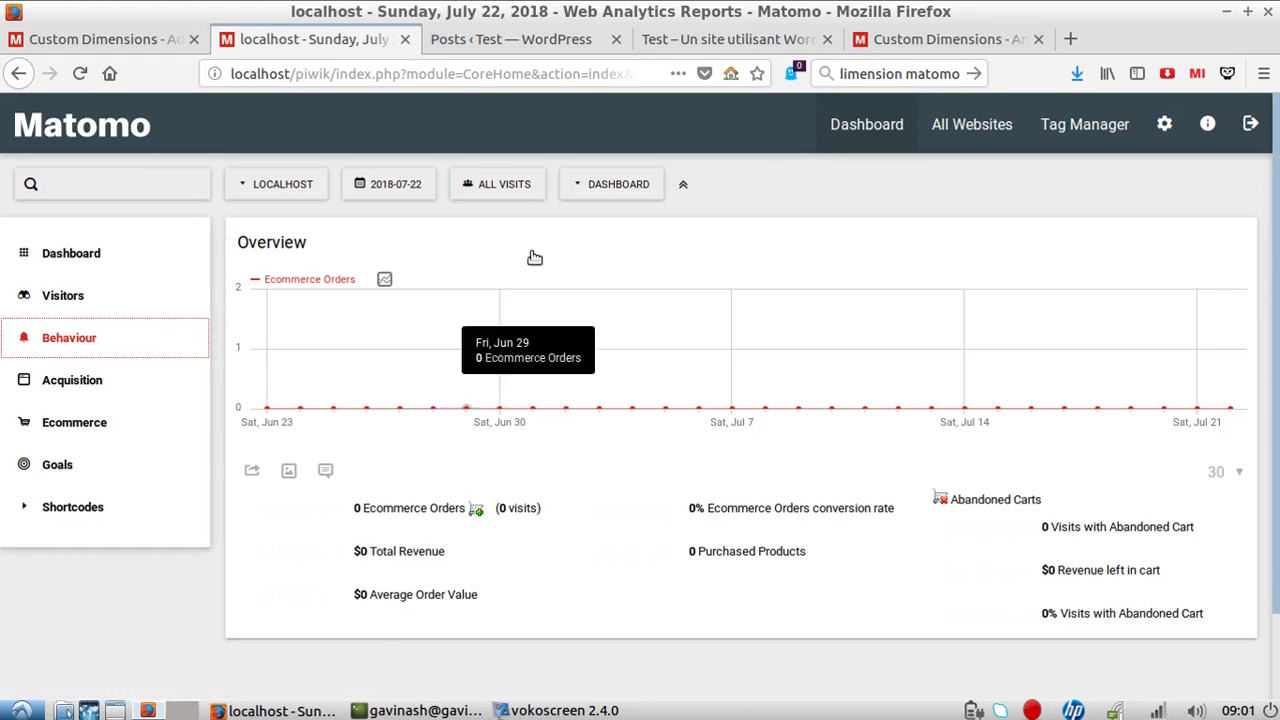
Read how to create and track custom dimensions in the online Custom Dimensions guide
{"action": "left_click", "coordinate": [882, 40]}
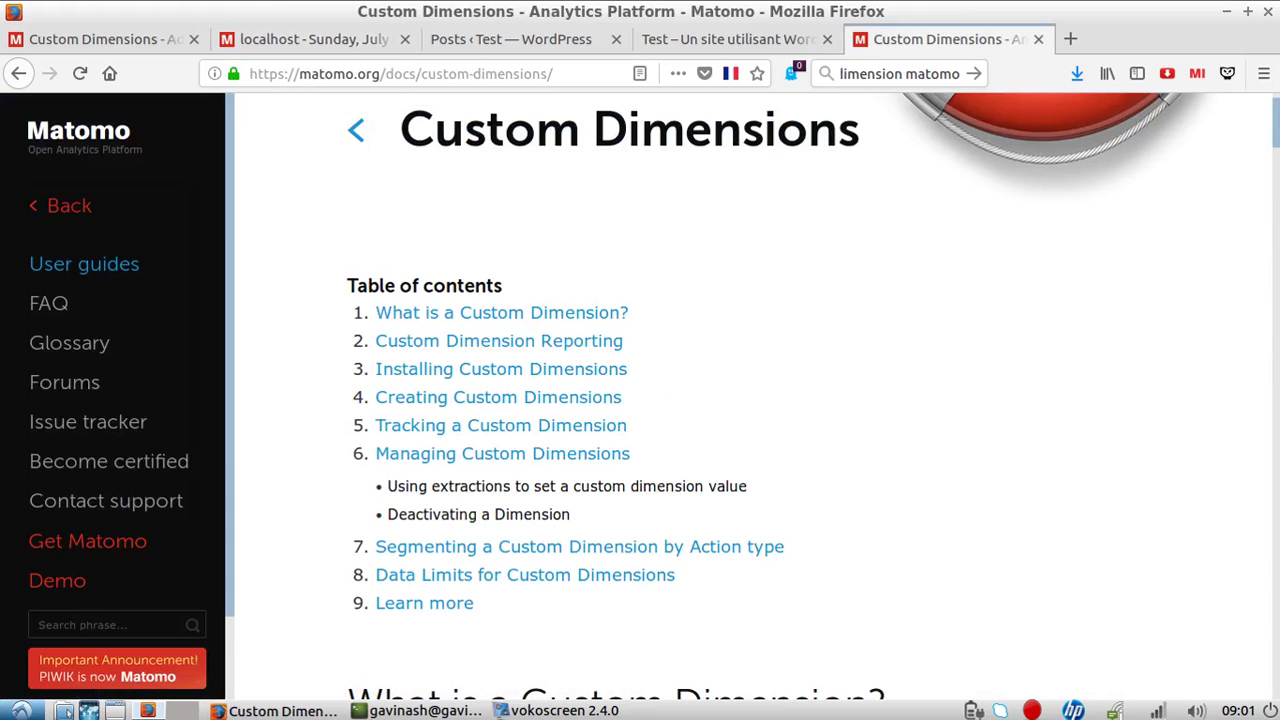
{"action": "scroll", "coordinate": [750, 400], "scroll_direction": "down", "scroll_amount": 15}
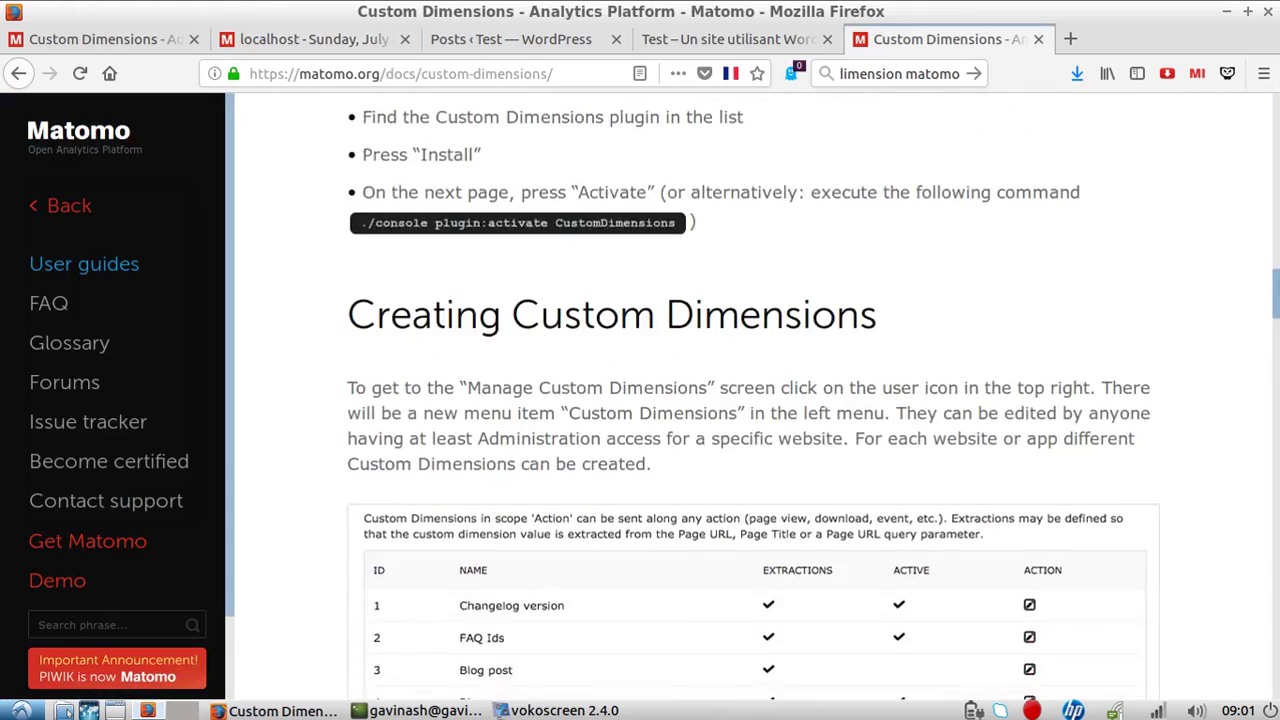
{"action": "scroll", "coordinate": [750, 400], "scroll_direction": "down", "scroll_amount": 5}
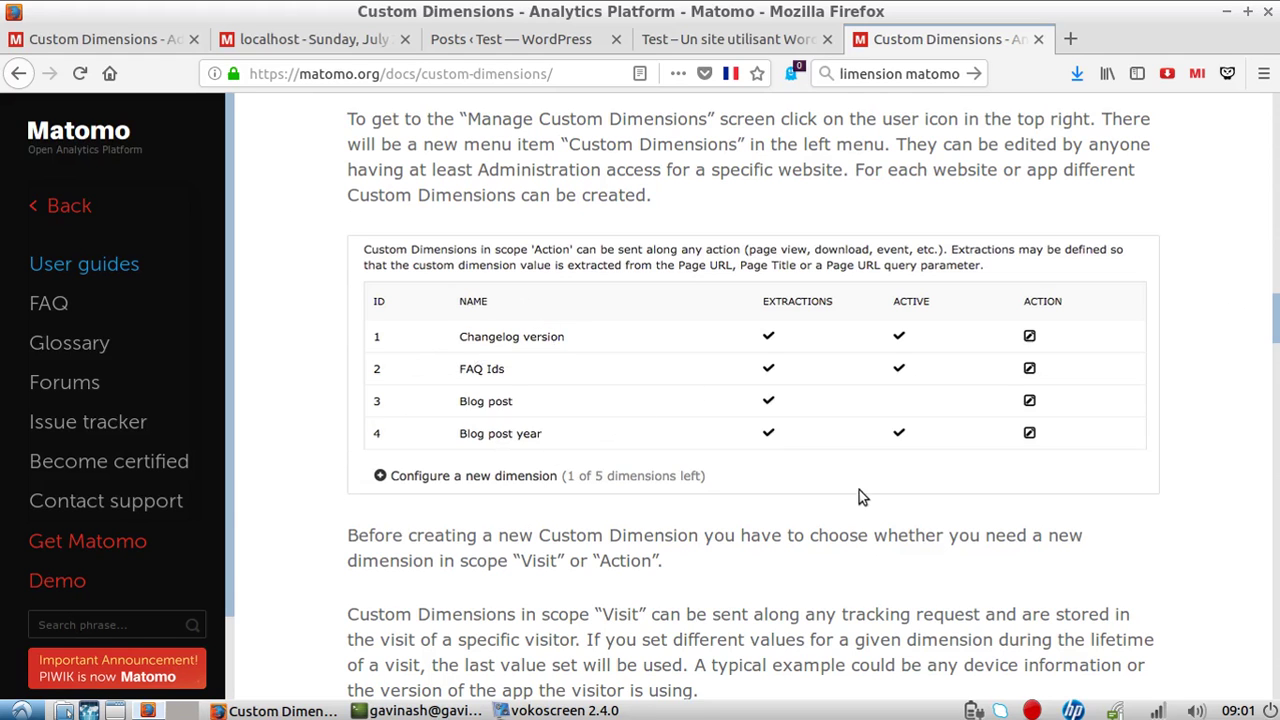
{"action": "scroll", "coordinate": [1120, 449], "scroll_direction": "down", "scroll_amount": 10}
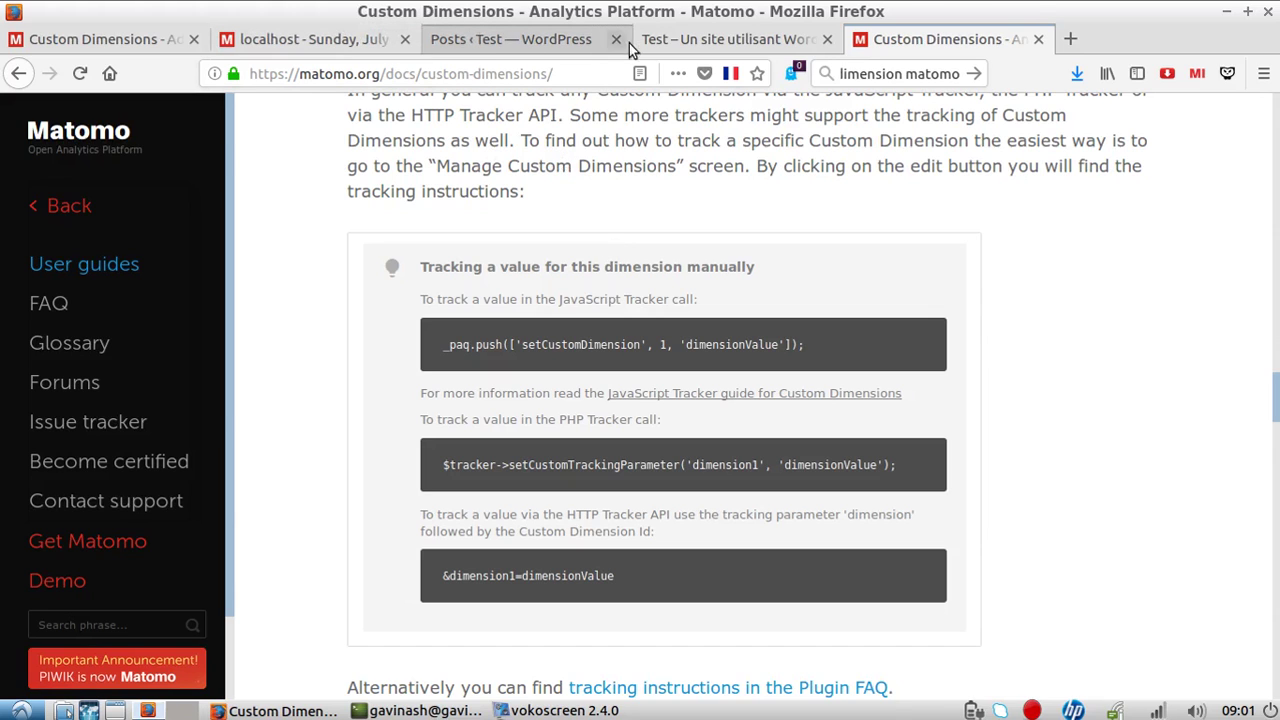
Look through the posts on the WordPress test site and check the author shown beside each one
{"action": "left_click", "coordinate": [668, 37]}
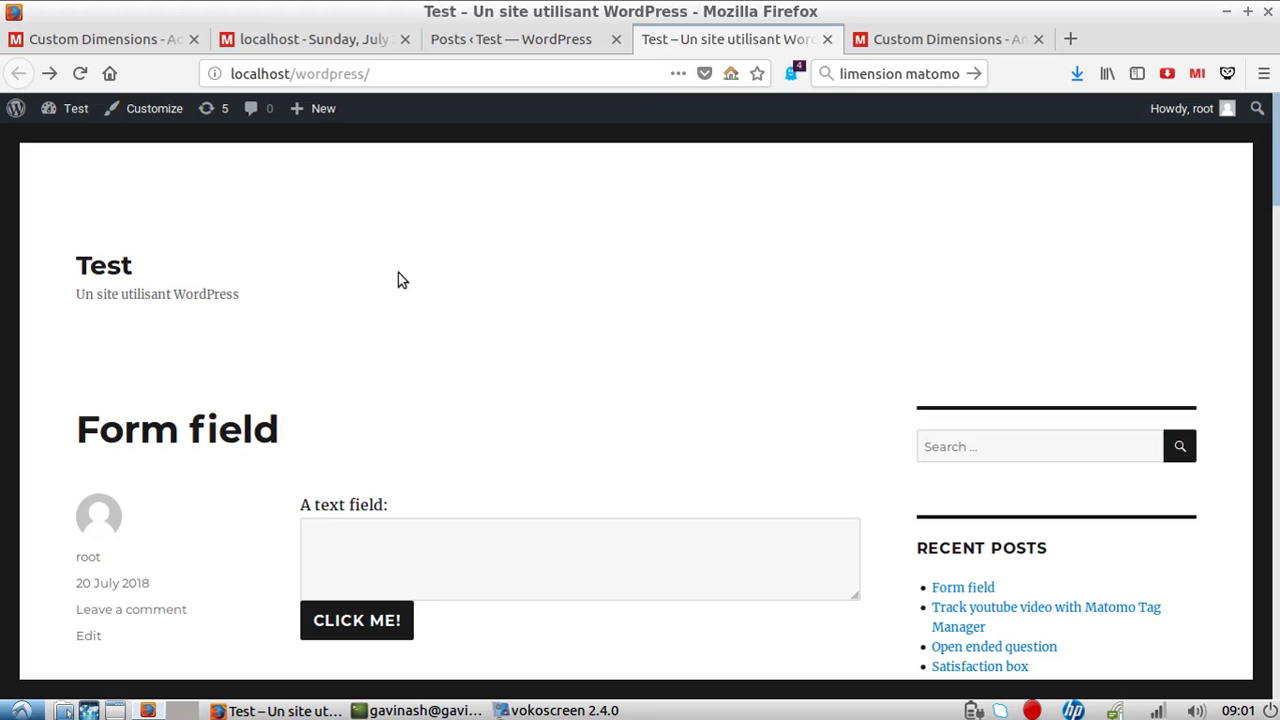
{"action": "scroll", "coordinate": [397, 271], "scroll_direction": "down", "scroll_amount": 2}
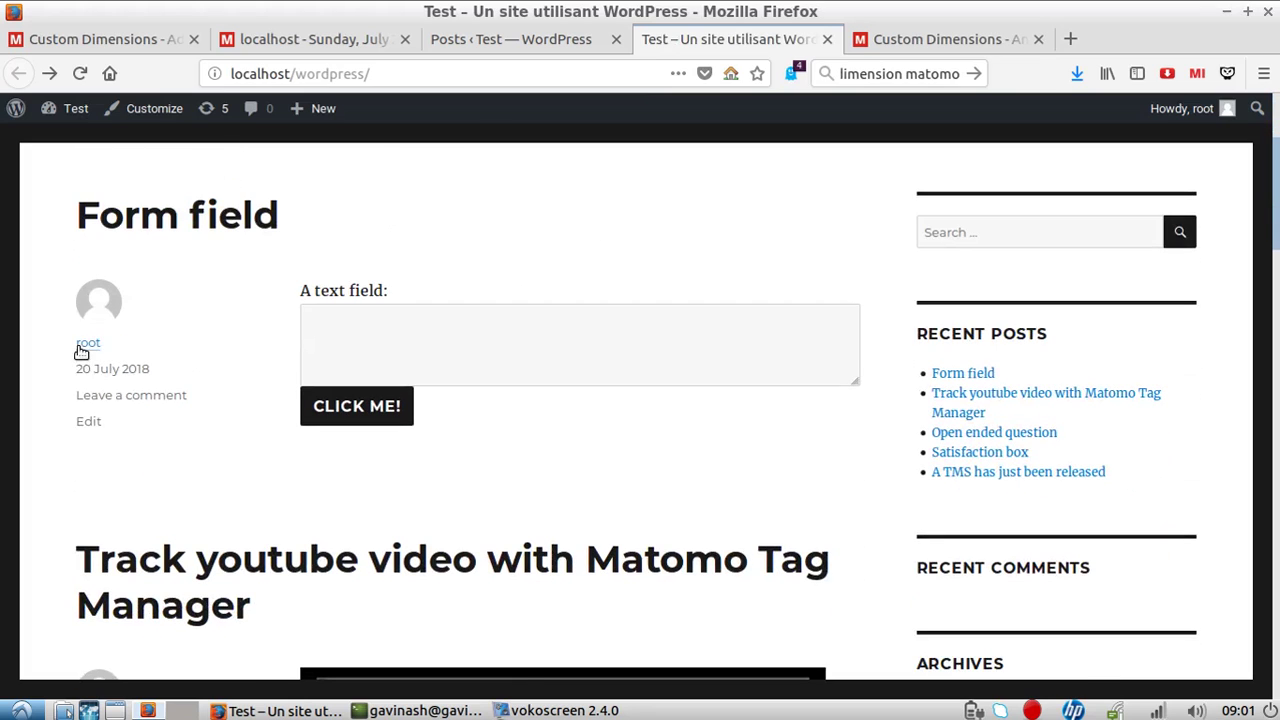
{"action": "scroll", "coordinate": [232, 376], "scroll_direction": "down", "scroll_amount": 3}
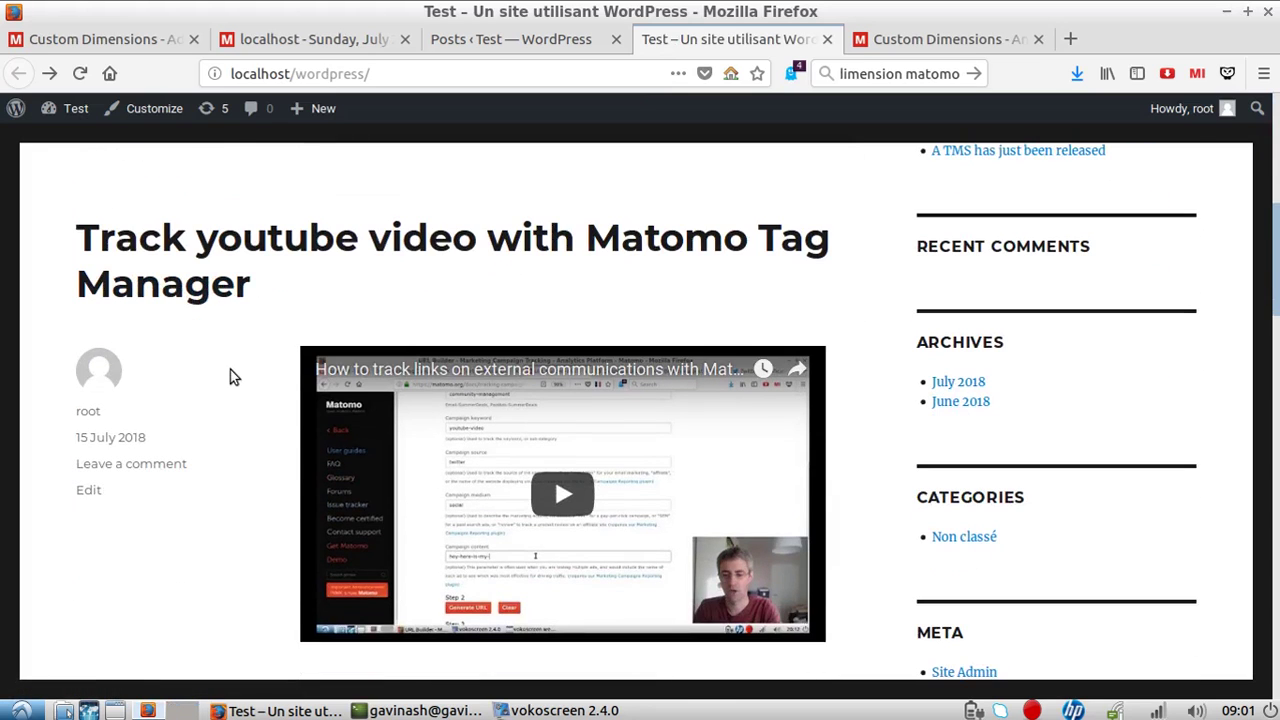
{"action": "scroll", "coordinate": [258, 408], "scroll_direction": "down", "scroll_amount": 5}
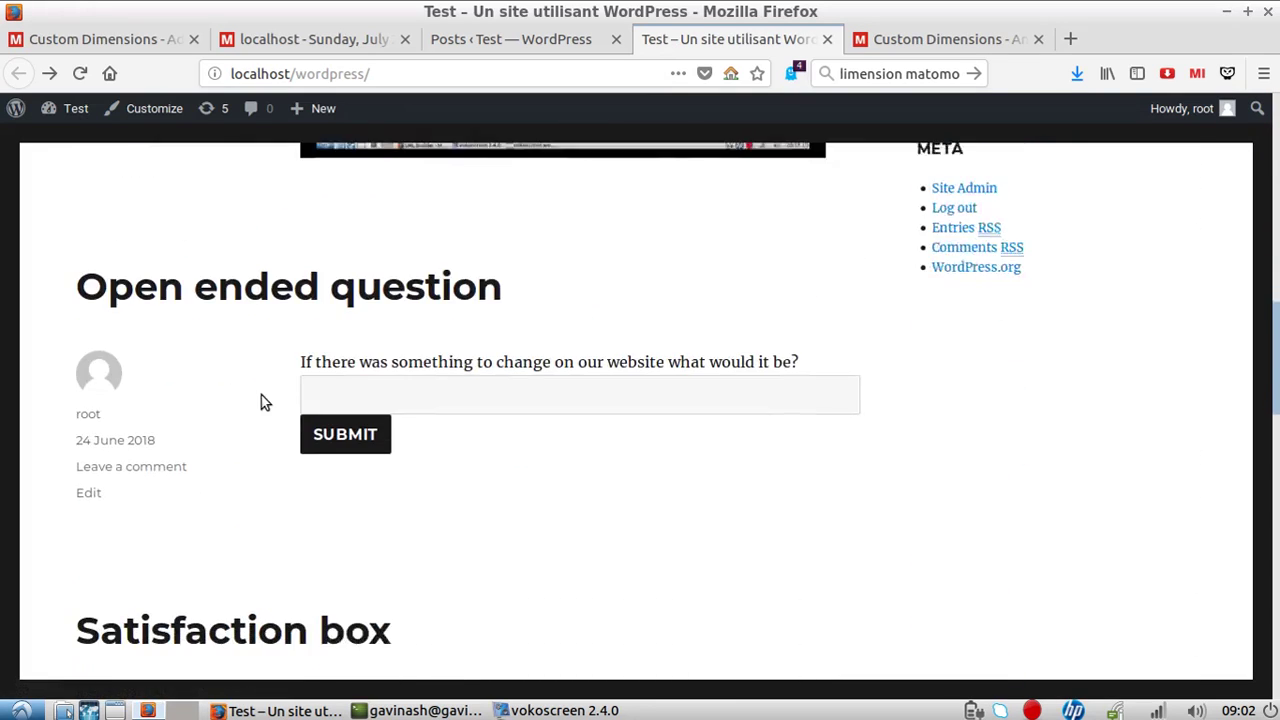
{"action": "scroll", "coordinate": [262, 402], "scroll_direction": "down", "scroll_amount": 8}
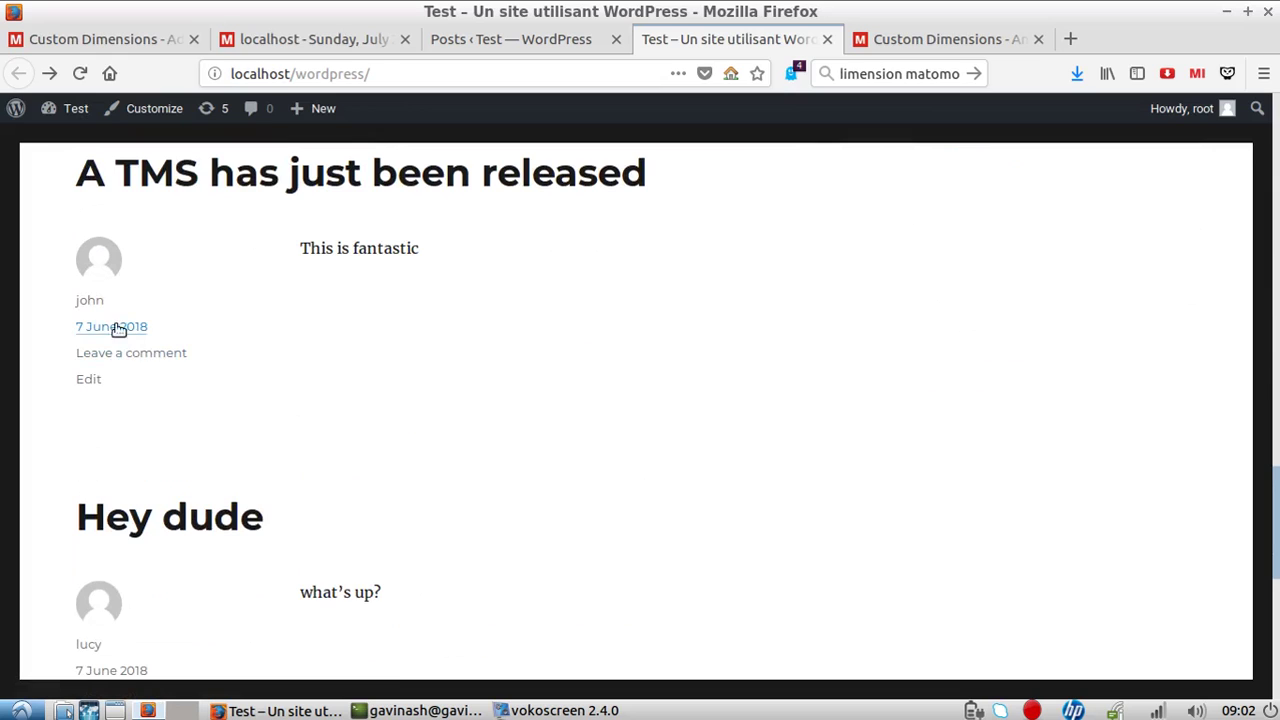
{"action": "scroll", "coordinate": [186, 429], "scroll_direction": "down", "scroll_amount": 3}
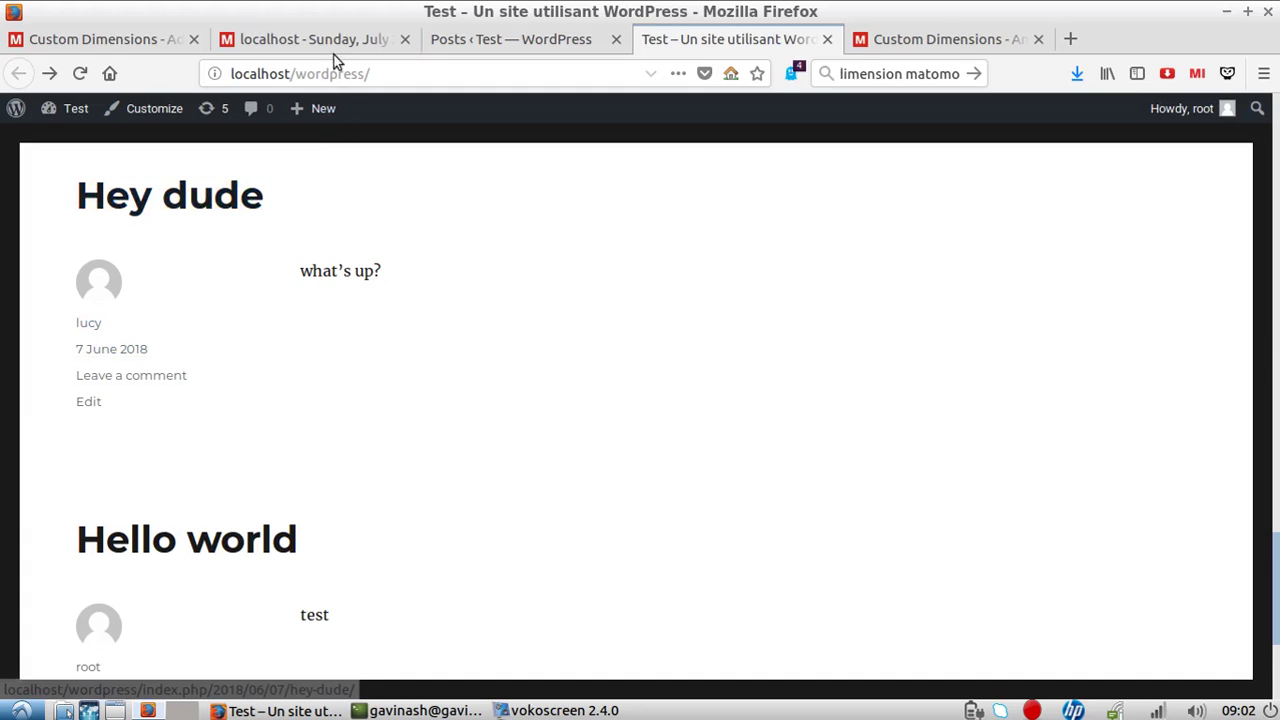
Open the Custom Dimensions management page for websites in the localhost Matomo administration
{"action": "left_click", "coordinate": [310, 40]}
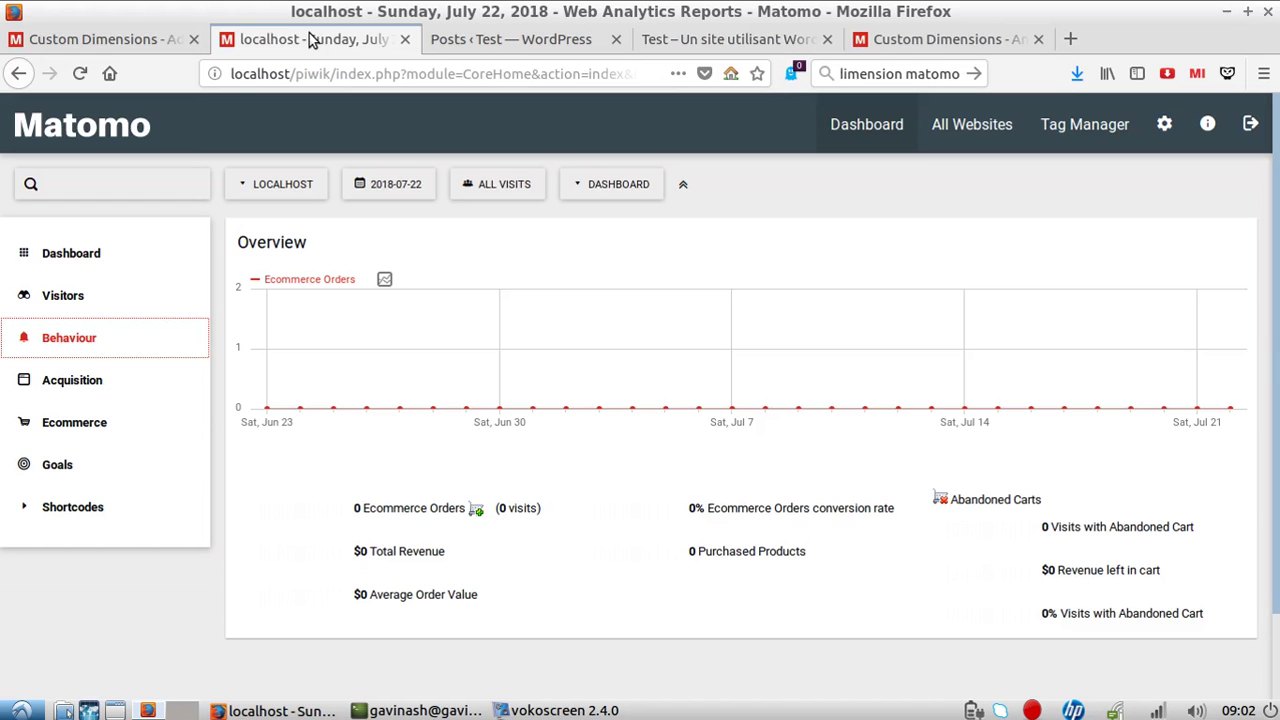
{"action": "left_click", "coordinate": [1166, 124]}
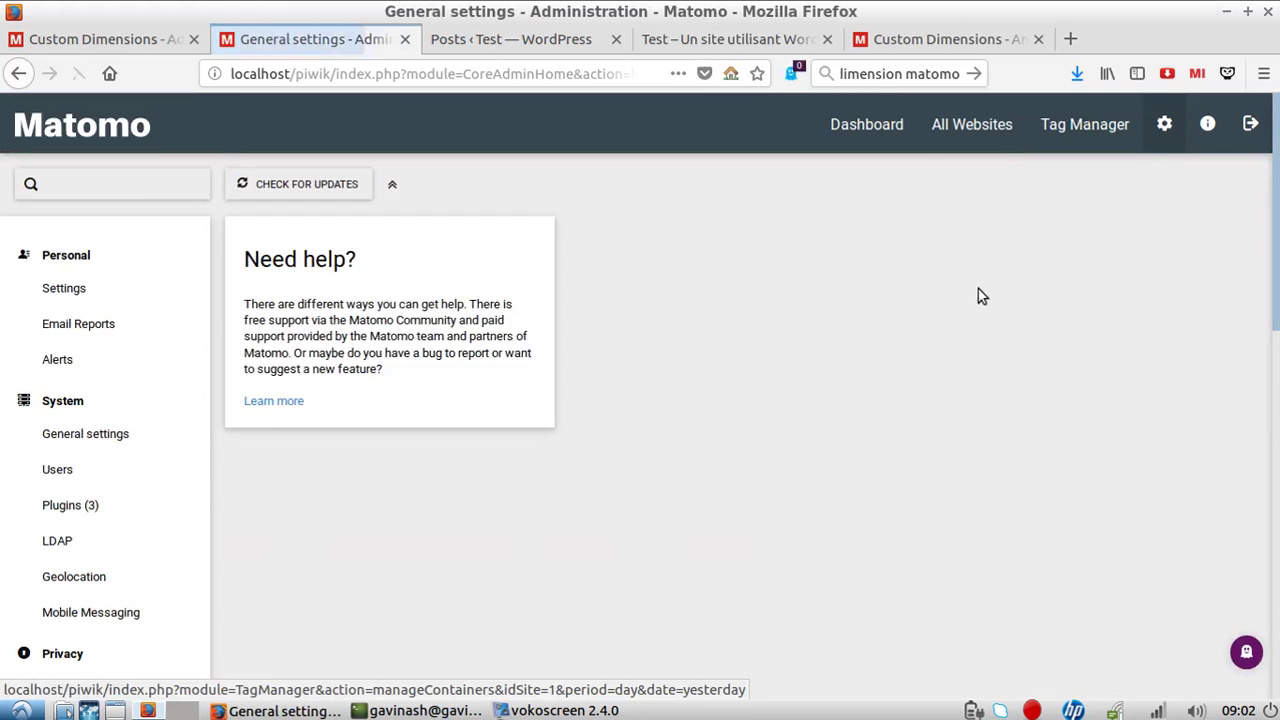
{"action": "scroll", "coordinate": [126, 435], "scroll_direction": "down", "scroll_amount": 3}
{"action": "scroll", "coordinate": [126, 435], "scroll_direction": "down", "scroll_amount": 6}
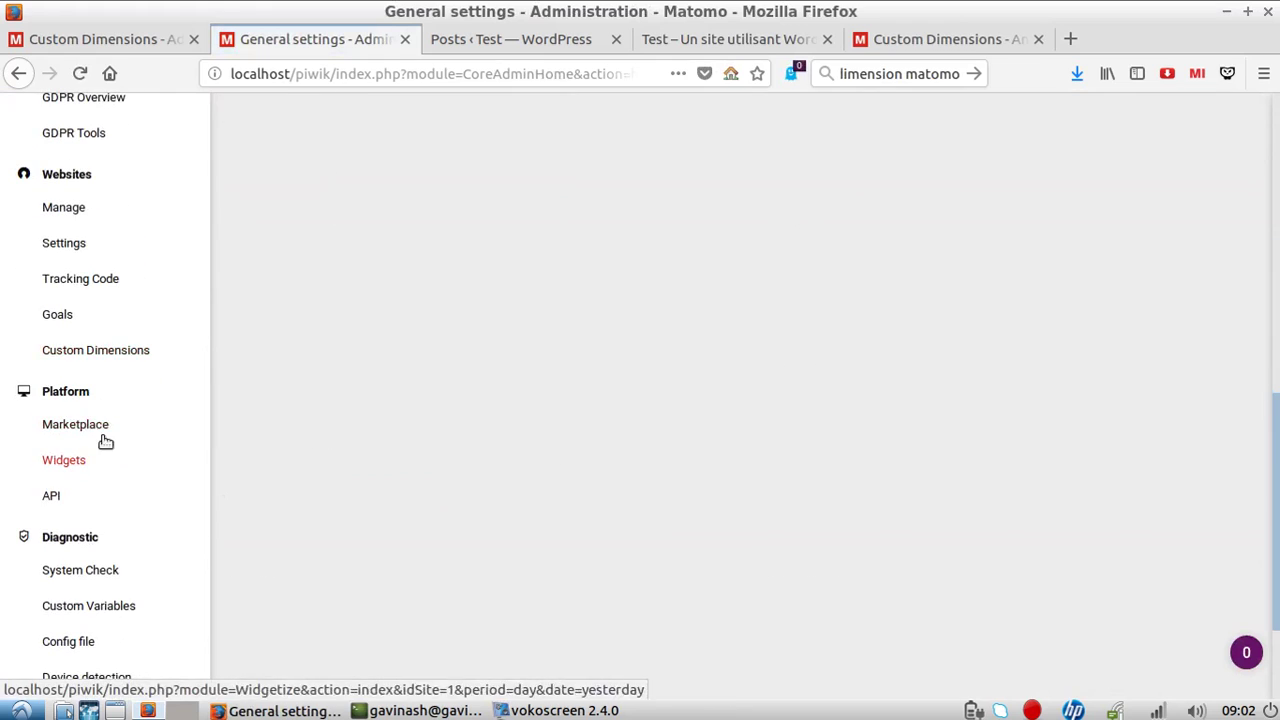
{"action": "left_click", "coordinate": [103, 352]}
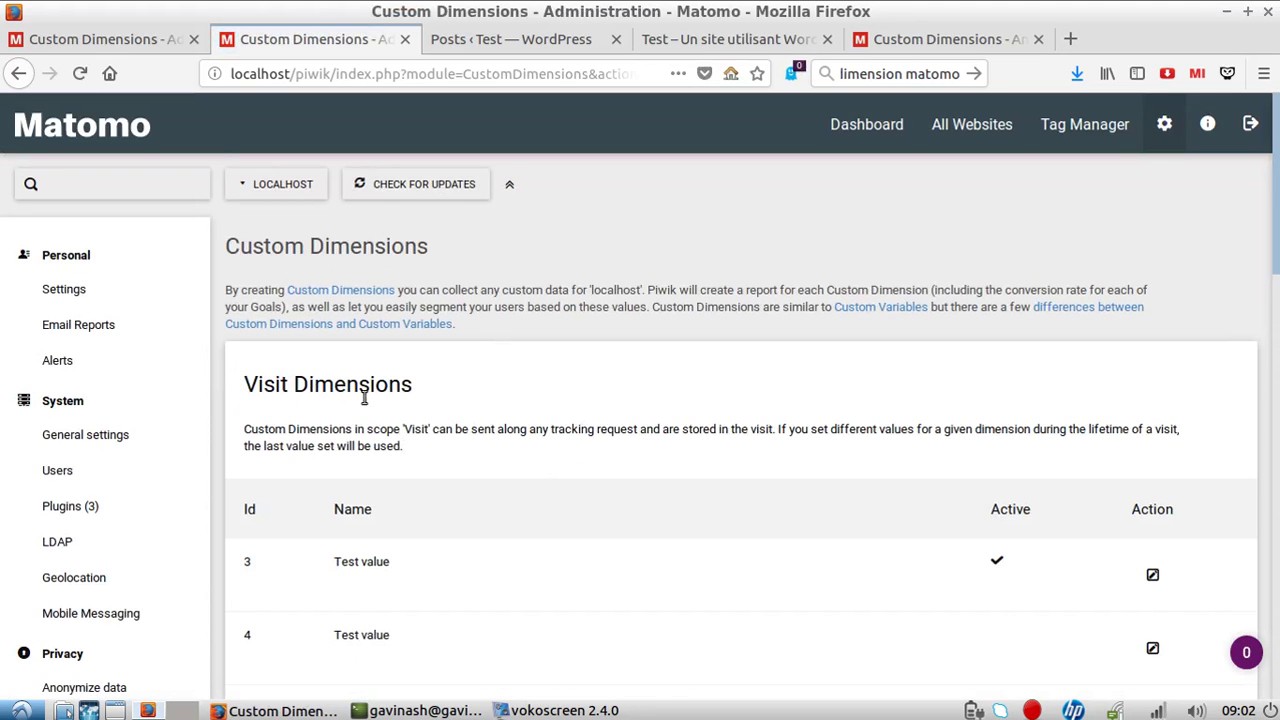
Examine the Visit Dimensions and Action Dimensions sections and compare the descriptions of their scopes
{"action": "left_click_drag", "start_coordinate": [420, 392], "coordinate": [246, 386]}
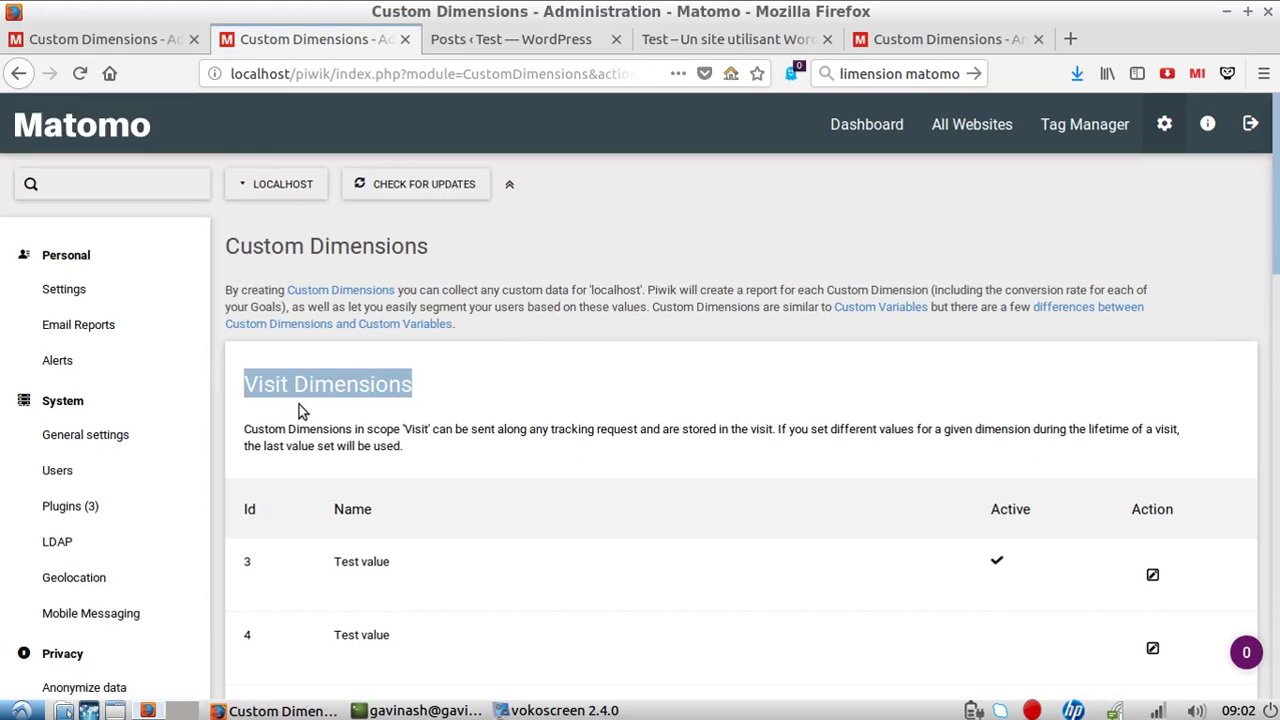
{"action": "scroll", "coordinate": [364, 395], "scroll_direction": "down", "scroll_amount": 10}
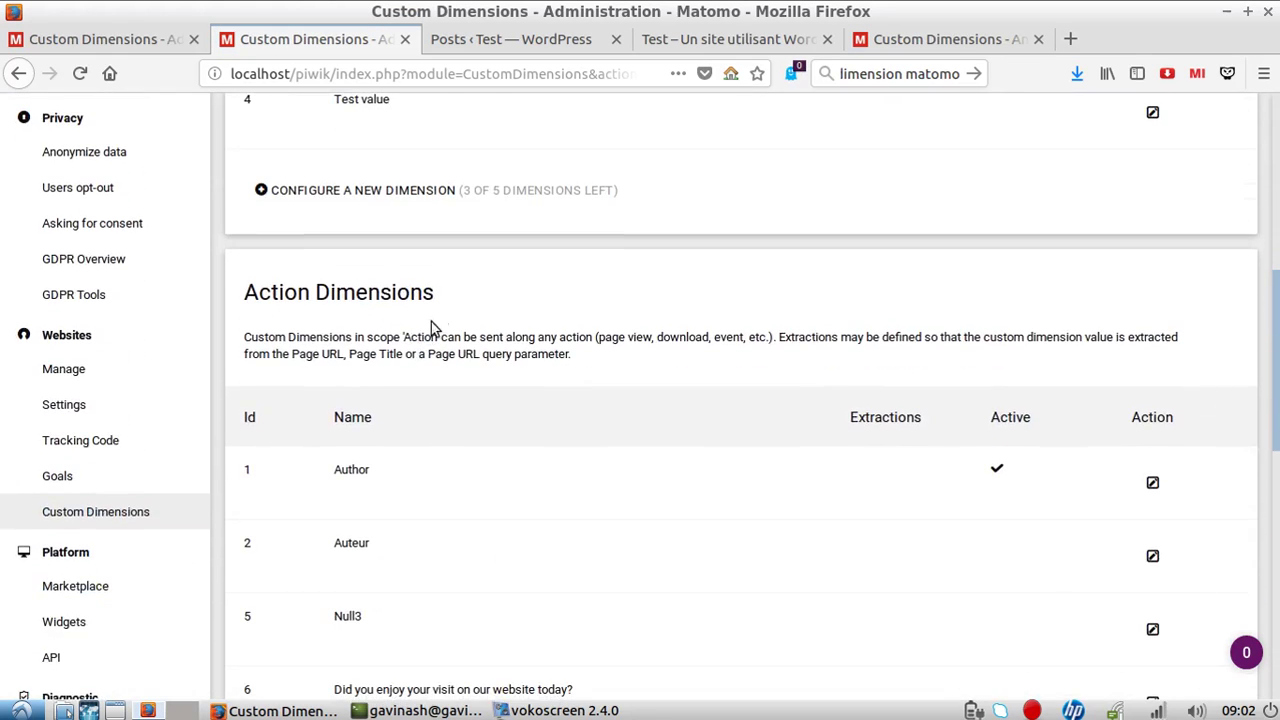
{"action": "left_click_drag", "start_coordinate": [440, 298], "coordinate": [244, 294]}
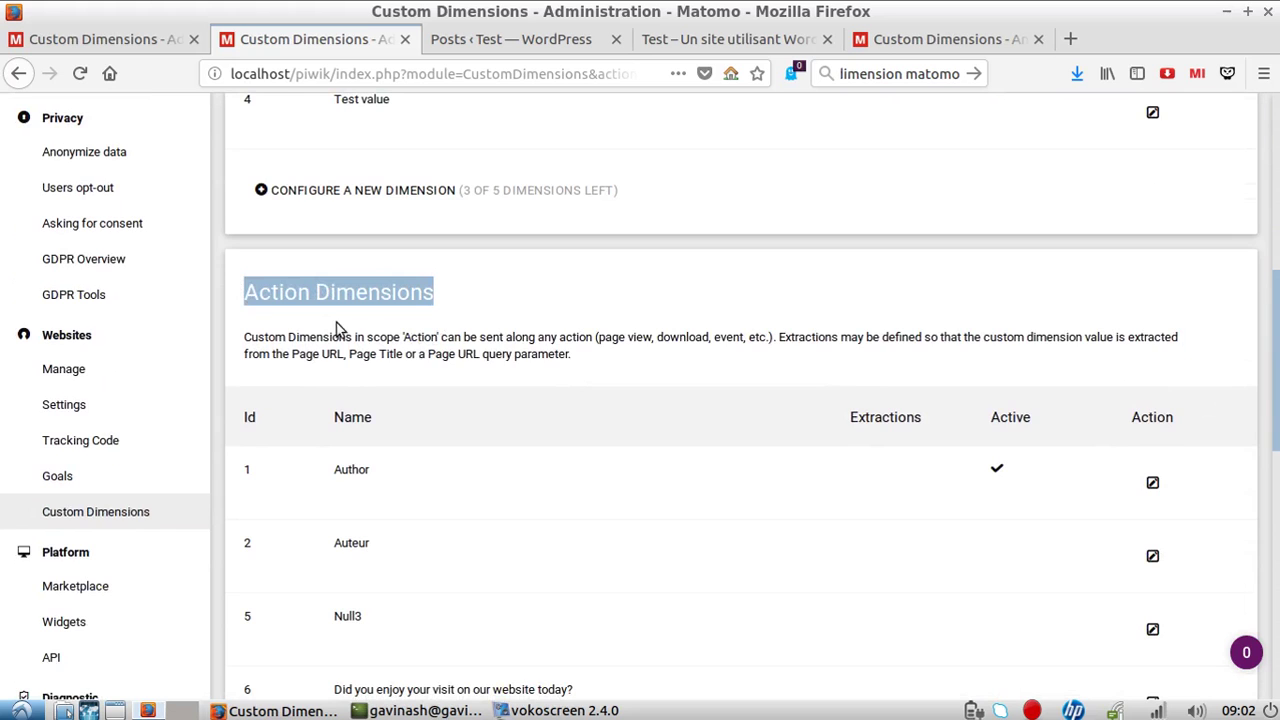
{"action": "scroll", "coordinate": [380, 340], "scroll_direction": "up", "scroll_amount": 7}
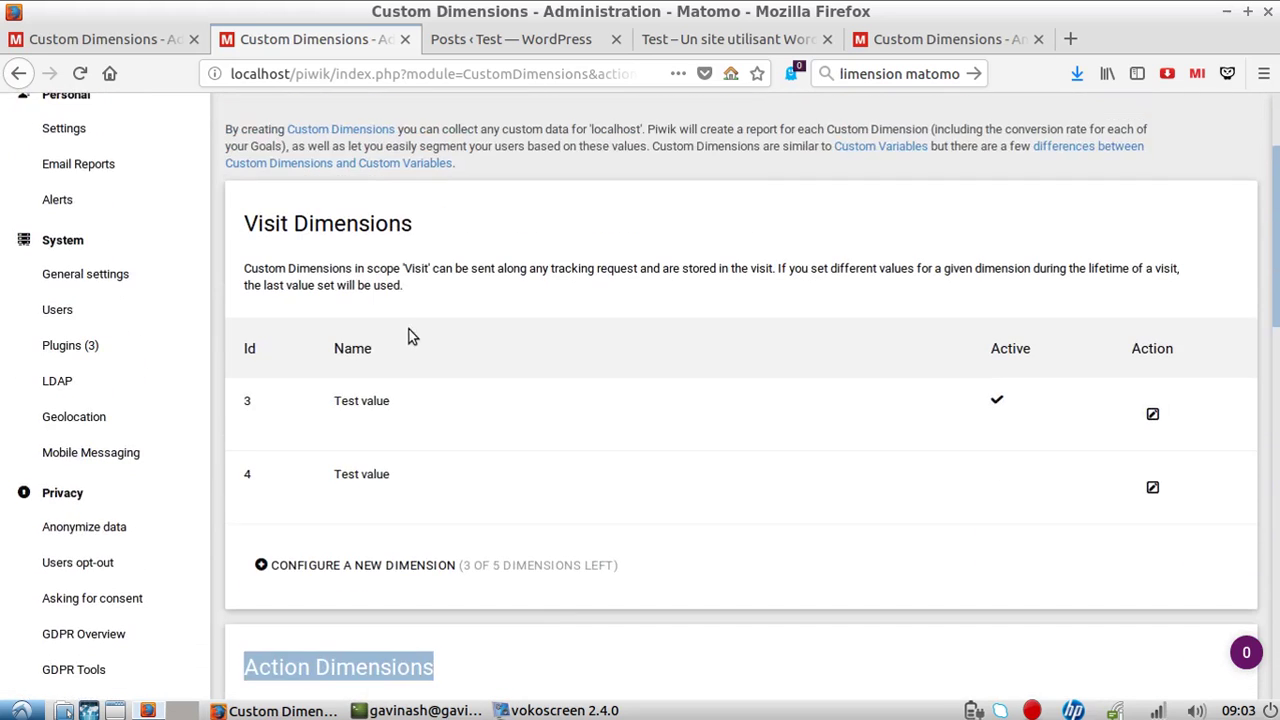
{"action": "scroll", "coordinate": [409, 335], "scroll_direction": "down", "scroll_amount": 2}
{"action": "left_click", "coordinate": [296, 148]}
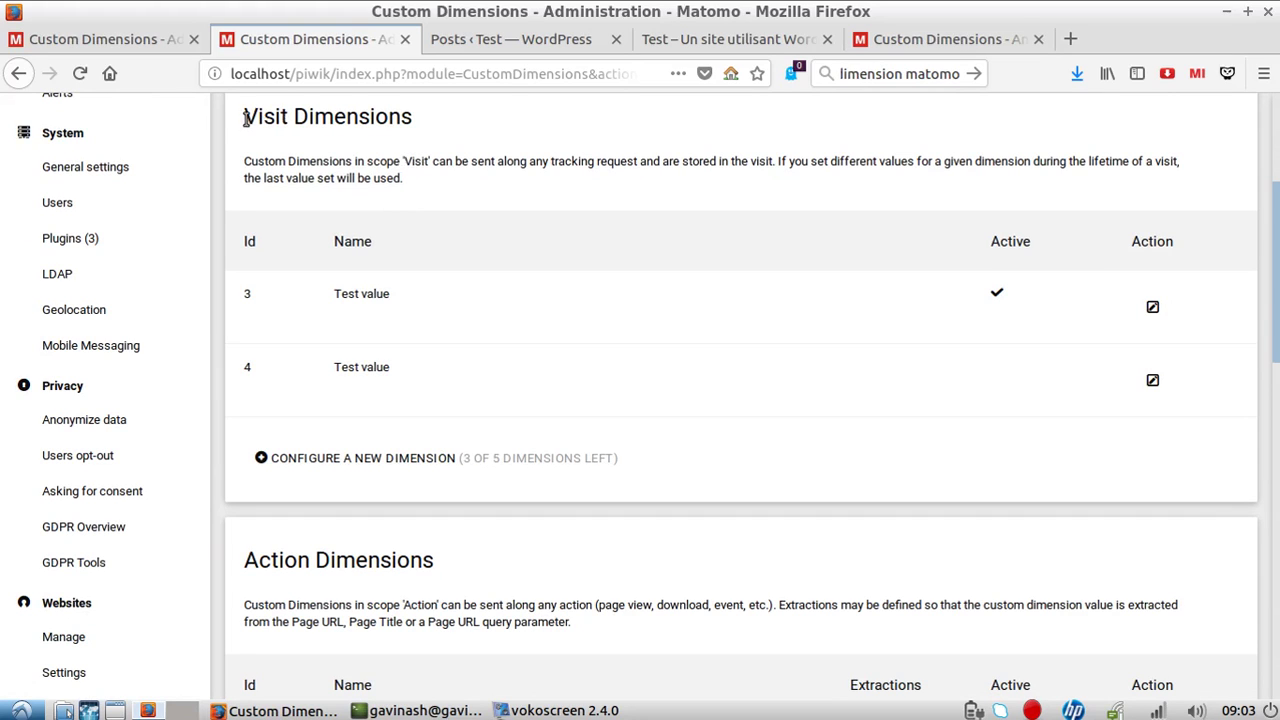
{"action": "left_click_drag", "start_coordinate": [245, 117], "coordinate": [288, 117]}
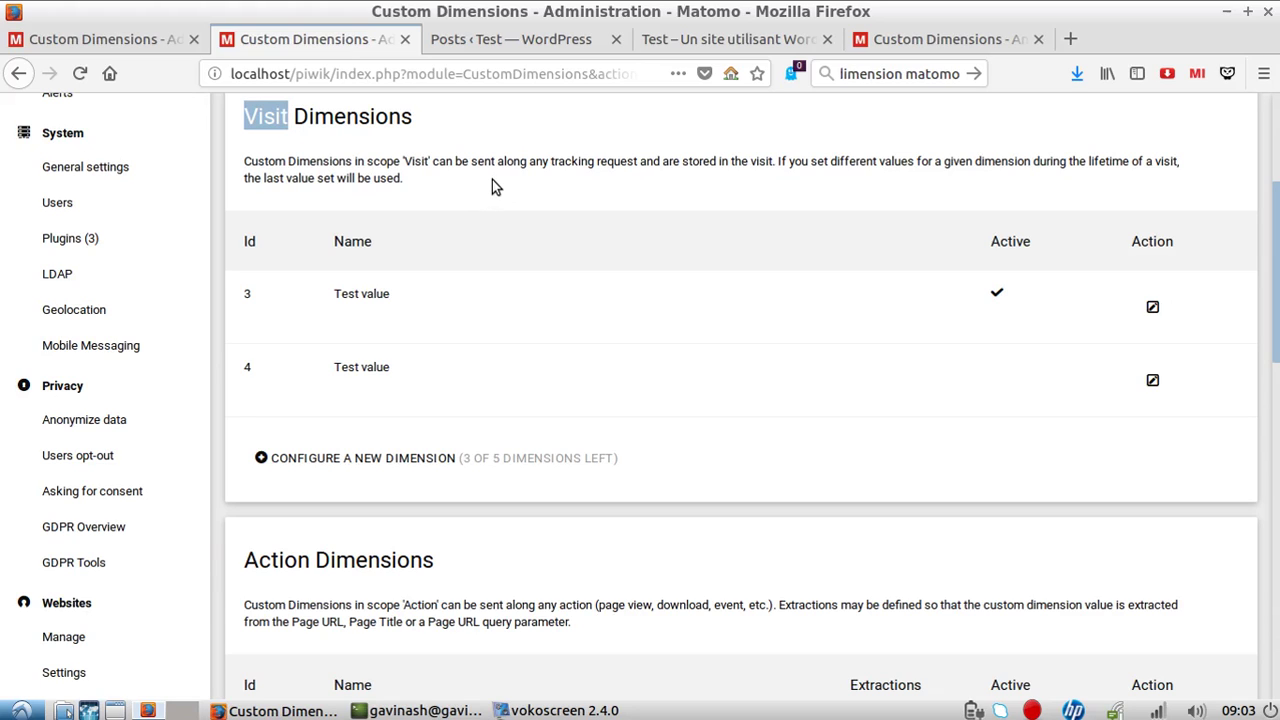
{"action": "left_click", "coordinate": [290, 119]}
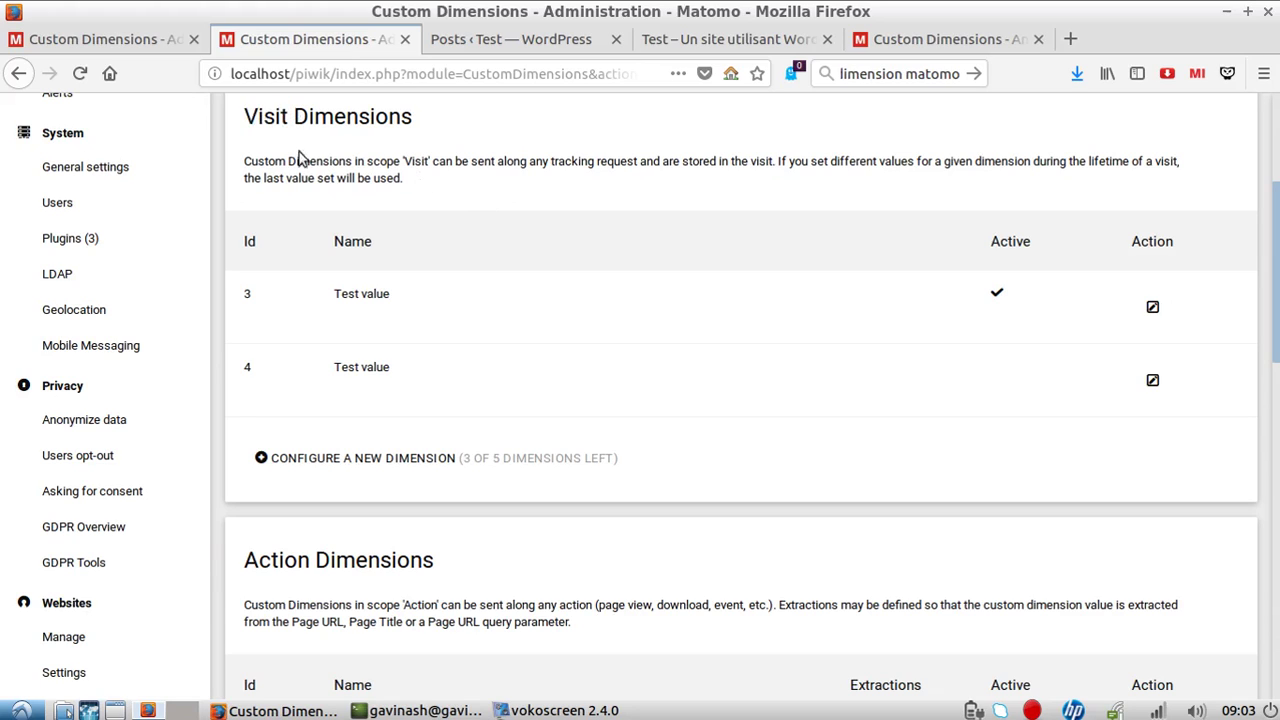
{"action": "left_click_drag", "start_coordinate": [245, 116], "coordinate": [288, 116]}
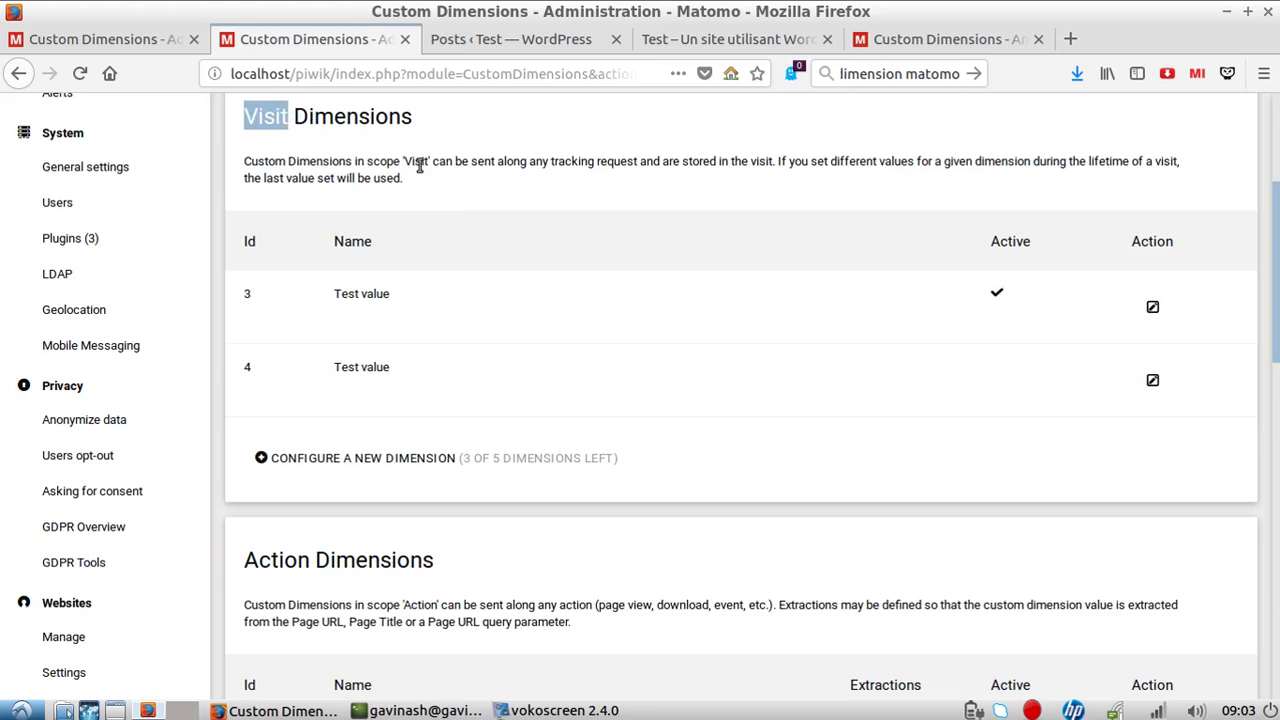
{"action": "scroll", "coordinate": [480, 176], "scroll_direction": "down", "scroll_amount": 6}
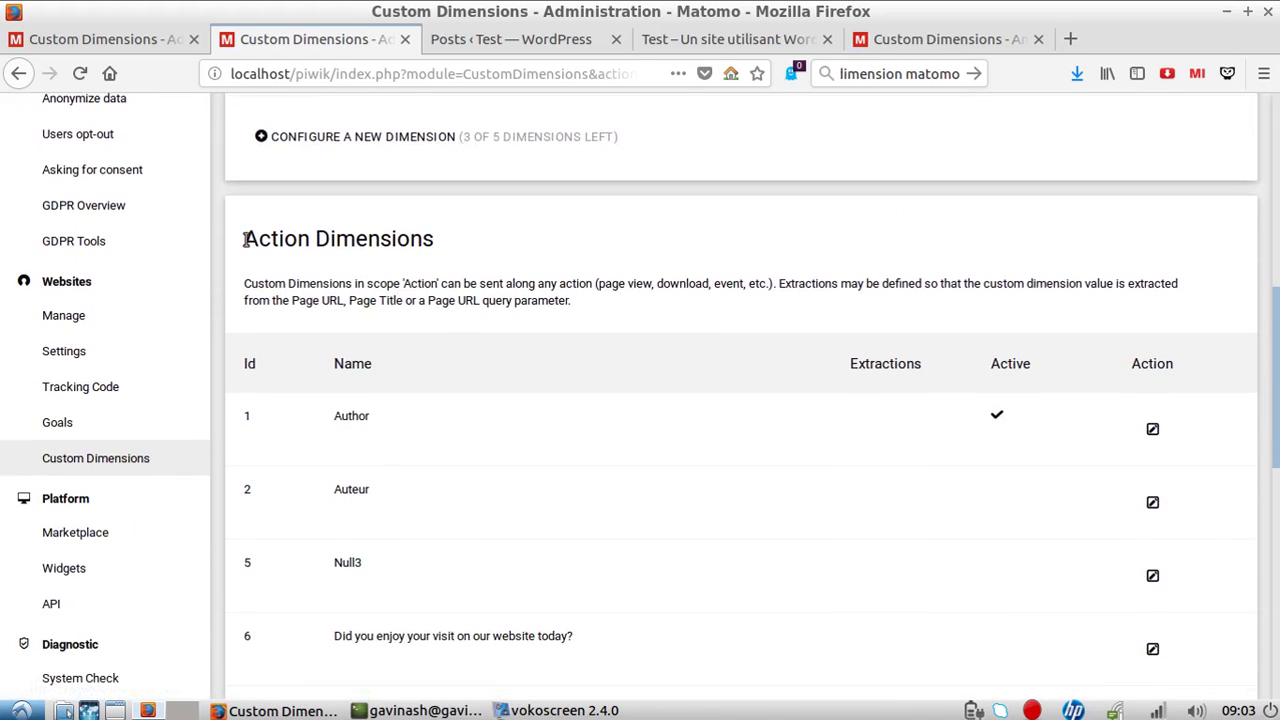
{"action": "left_click_drag", "start_coordinate": [244, 238], "coordinate": [312, 258]}
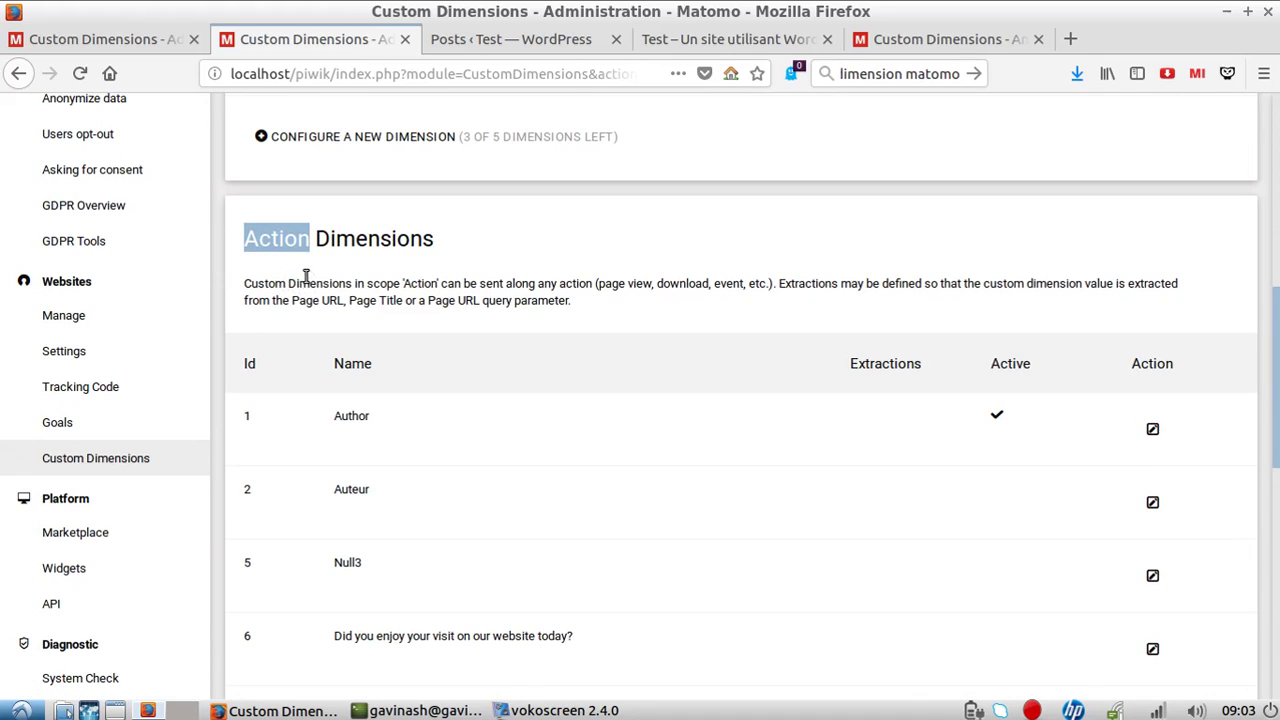
{"action": "left_click", "coordinate": [305, 275]}
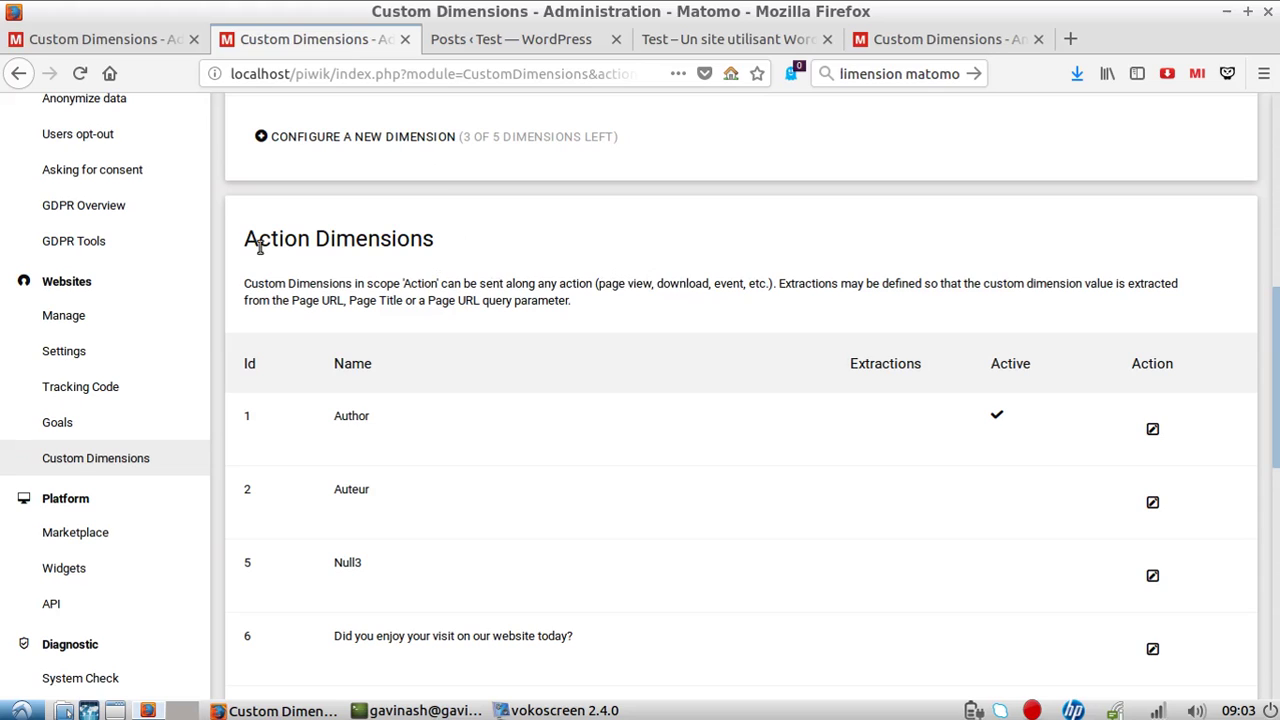
{"action": "left_click_drag", "start_coordinate": [245, 238], "coordinate": [309, 239]}
{"action": "left_click", "coordinate": [450, 45]}
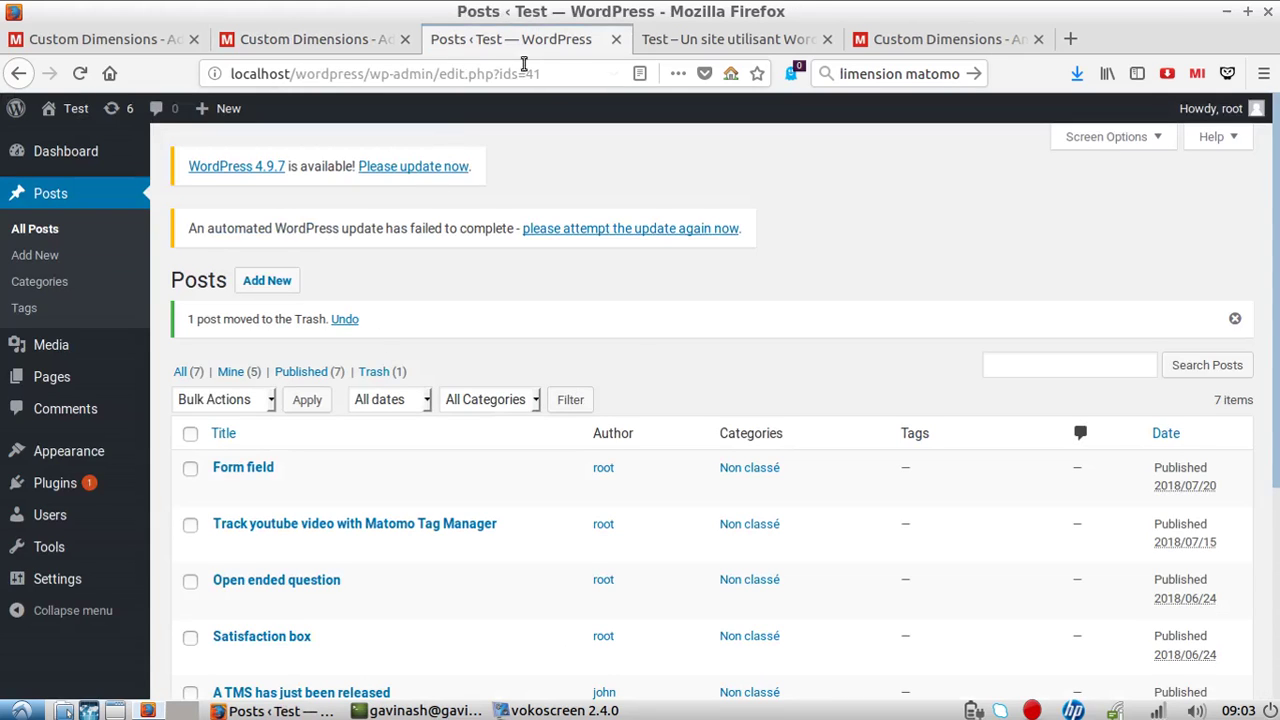
{"action": "left_click", "coordinate": [160, 45]}
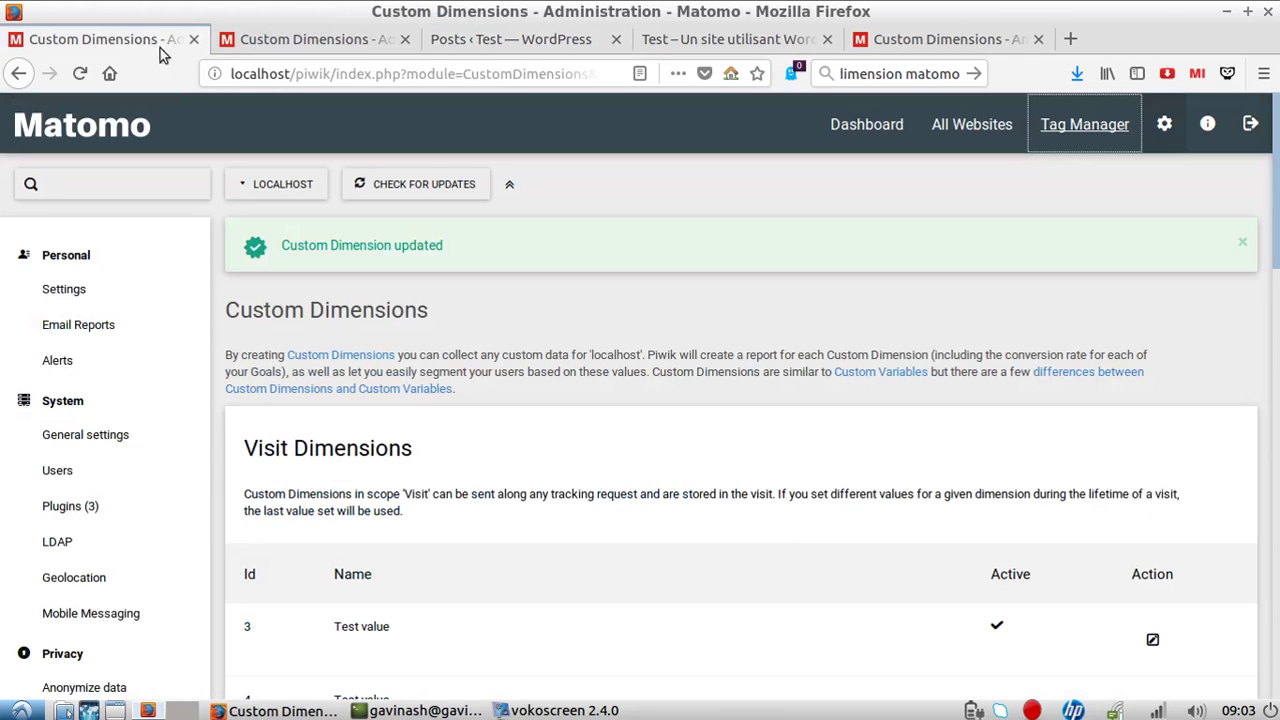
Check which author is shown beside the Hey dude and Hello world posts on the WordPress test site
{"action": "left_click", "coordinate": [690, 38]}
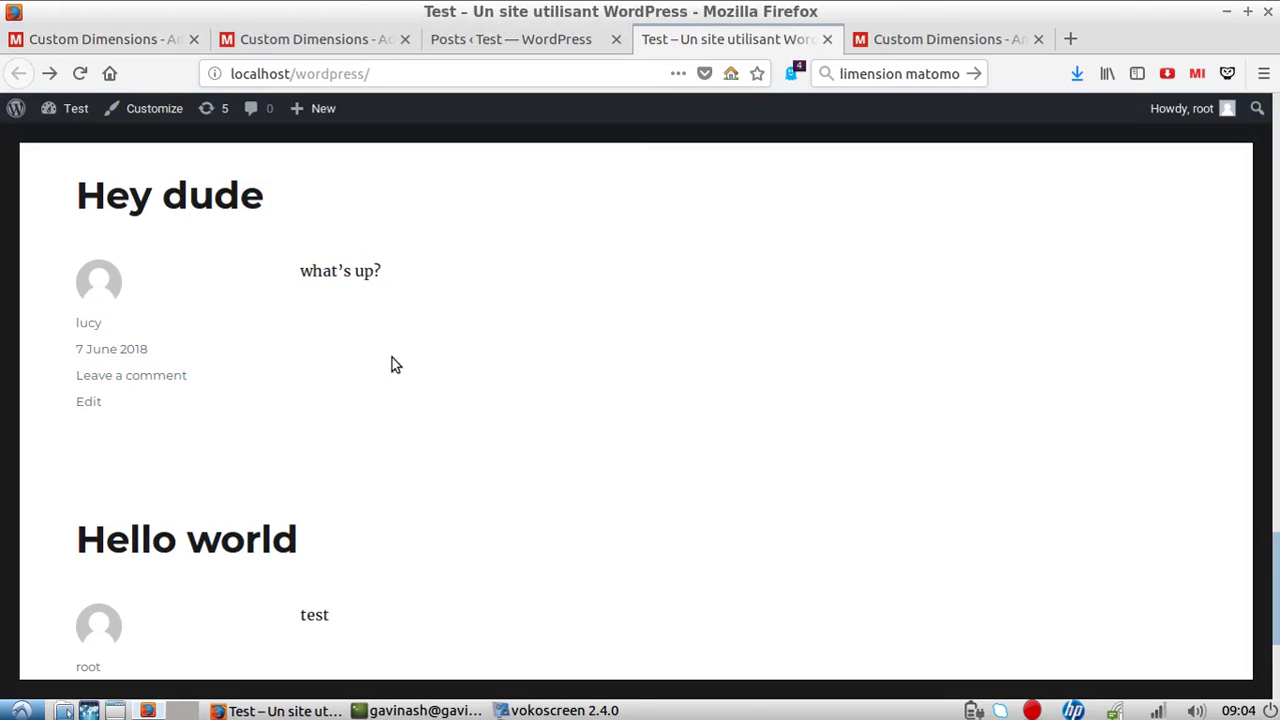
{"action": "scroll", "coordinate": [297, 346], "scroll_direction": "up", "scroll_amount": 2}
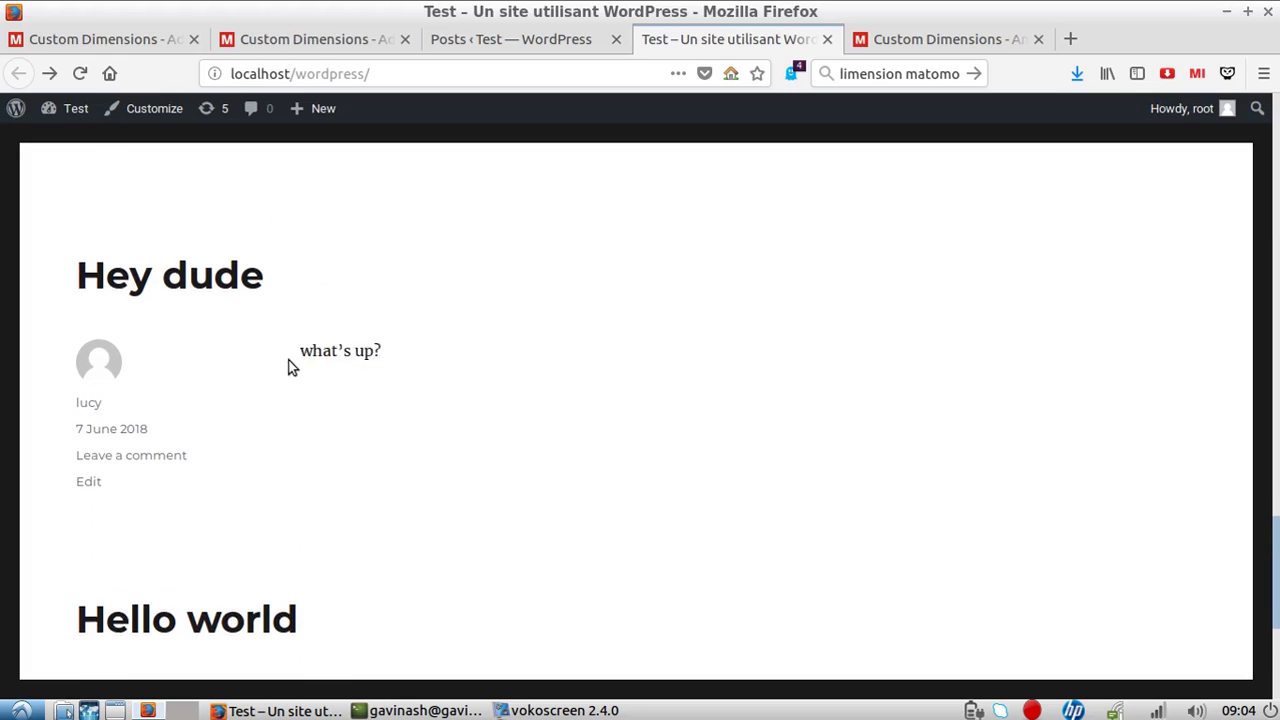
{"action": "scroll", "coordinate": [157, 434], "scroll_direction": "down", "scroll_amount": 2}
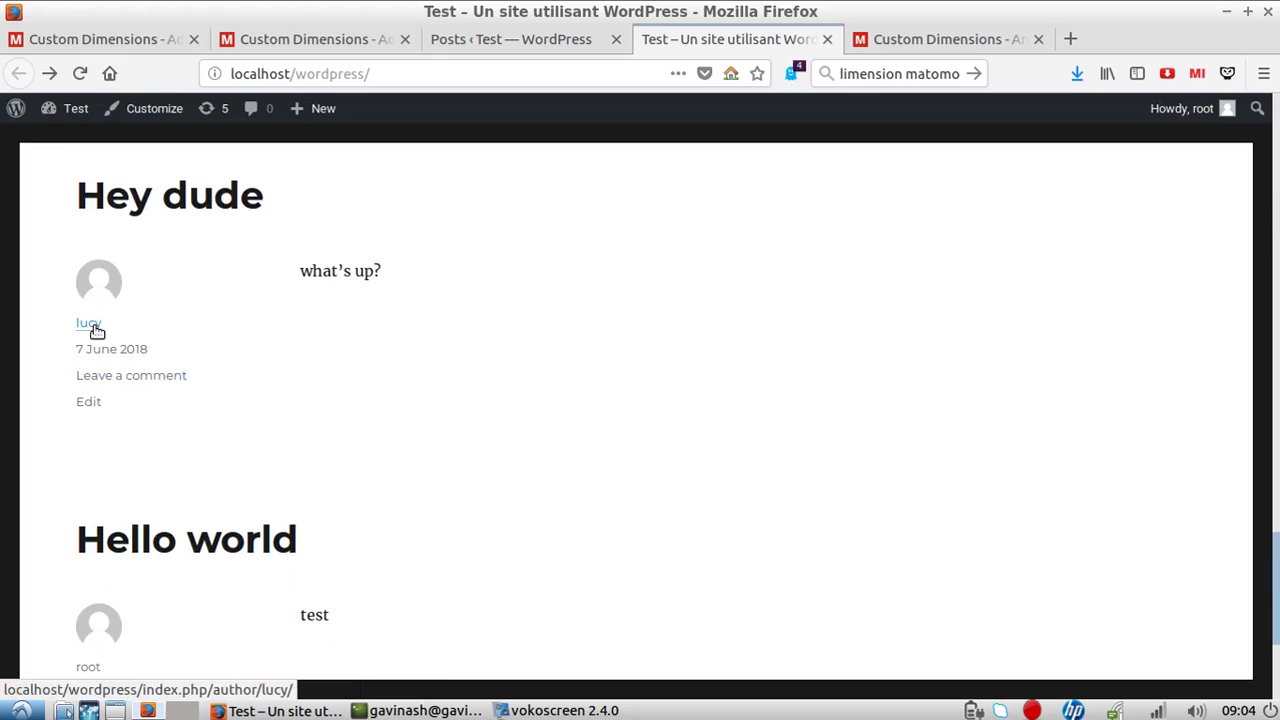
{"action": "scroll", "coordinate": [250, 350], "scroll_direction": "down", "scroll_amount": 5}
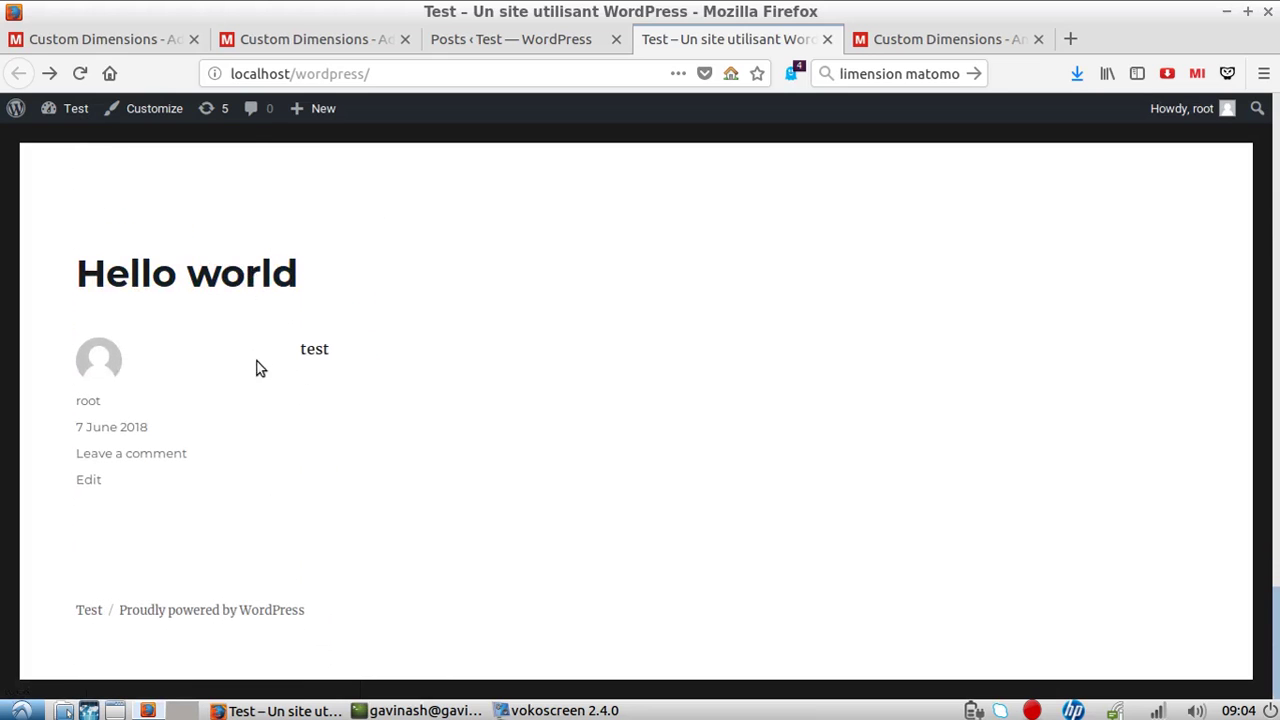
{"action": "scroll", "coordinate": [206, 400], "scroll_direction": "up", "scroll_amount": 15}
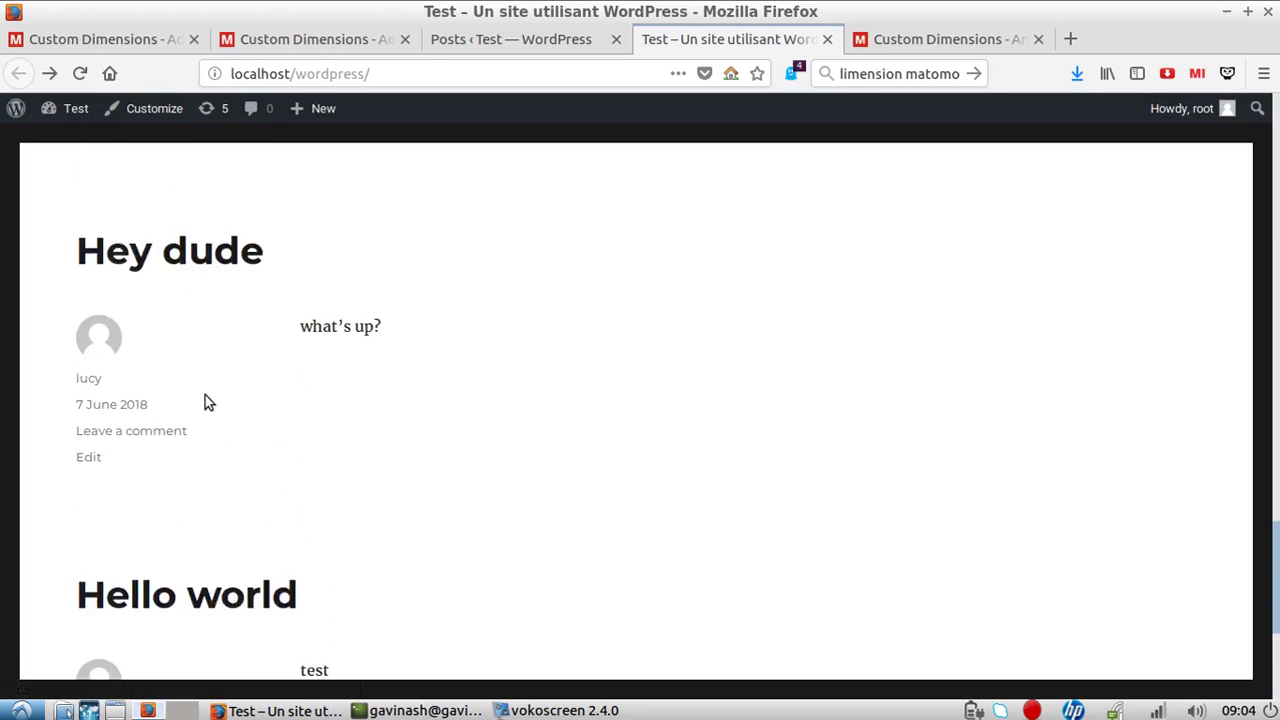
{"action": "scroll", "coordinate": [257, 420], "scroll_direction": "down", "scroll_amount": 6}
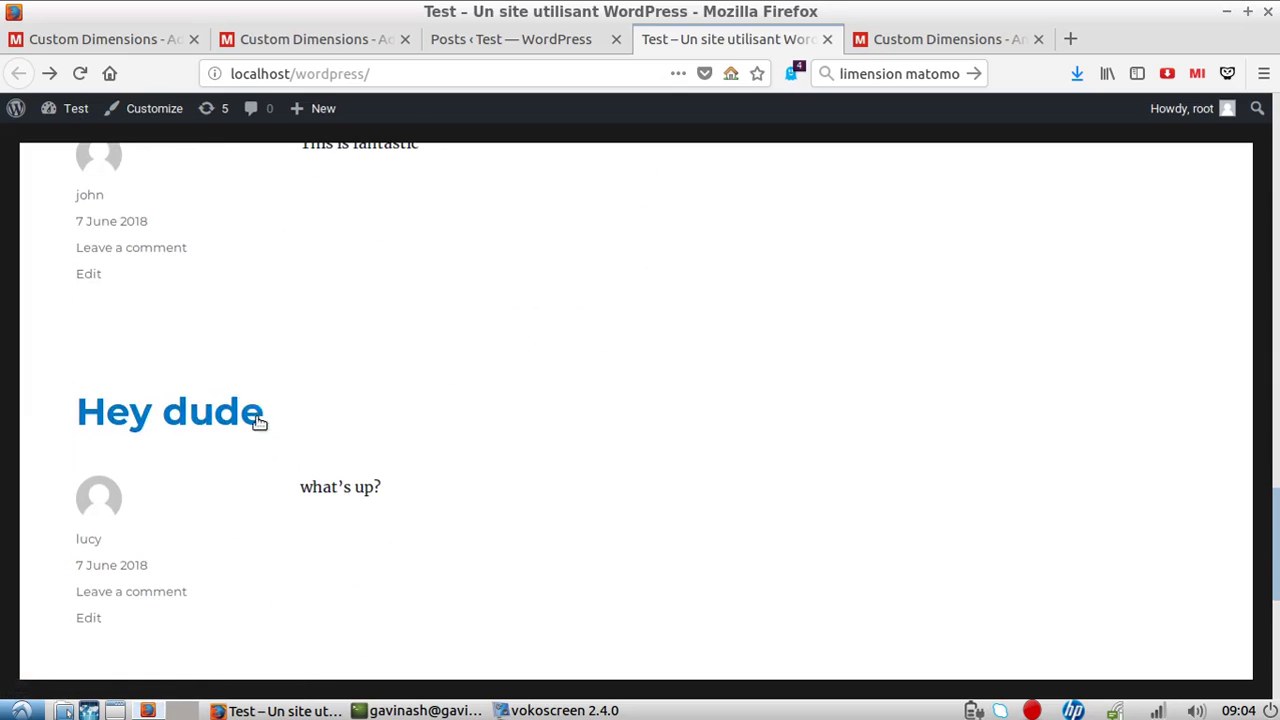
Return to the Matomo Custom Dimensions page and open the configuration of the Author dimension under Action Dimensions
{"action": "left_click", "coordinate": [480, 44]}
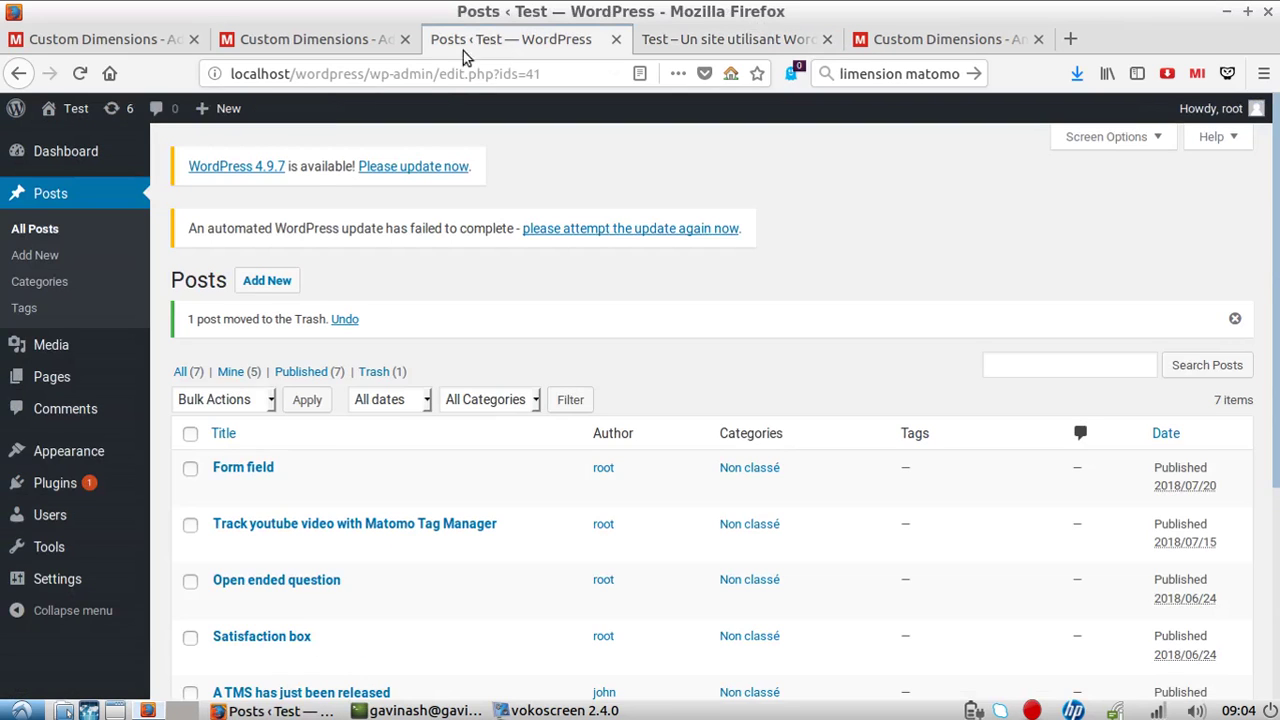
{"action": "left_click", "coordinate": [327, 40]}
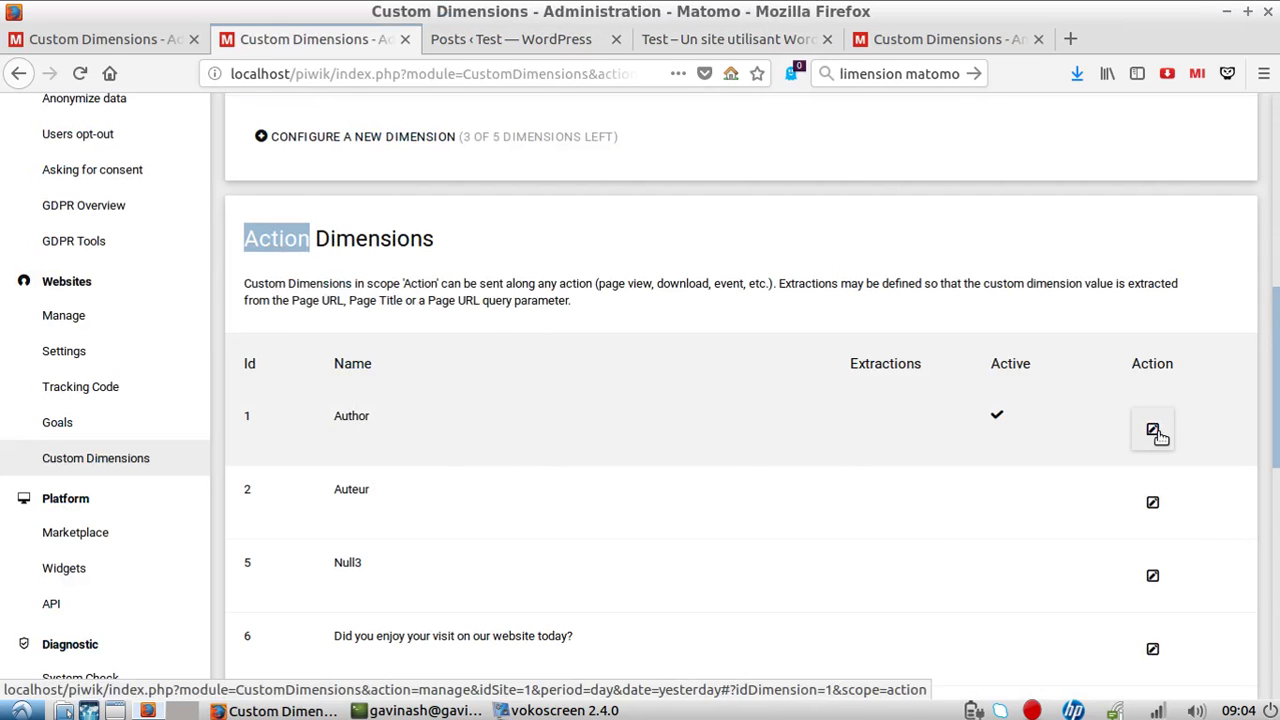
{"action": "scroll", "coordinate": [629, 429], "scroll_direction": "down", "scroll_amount": 5}
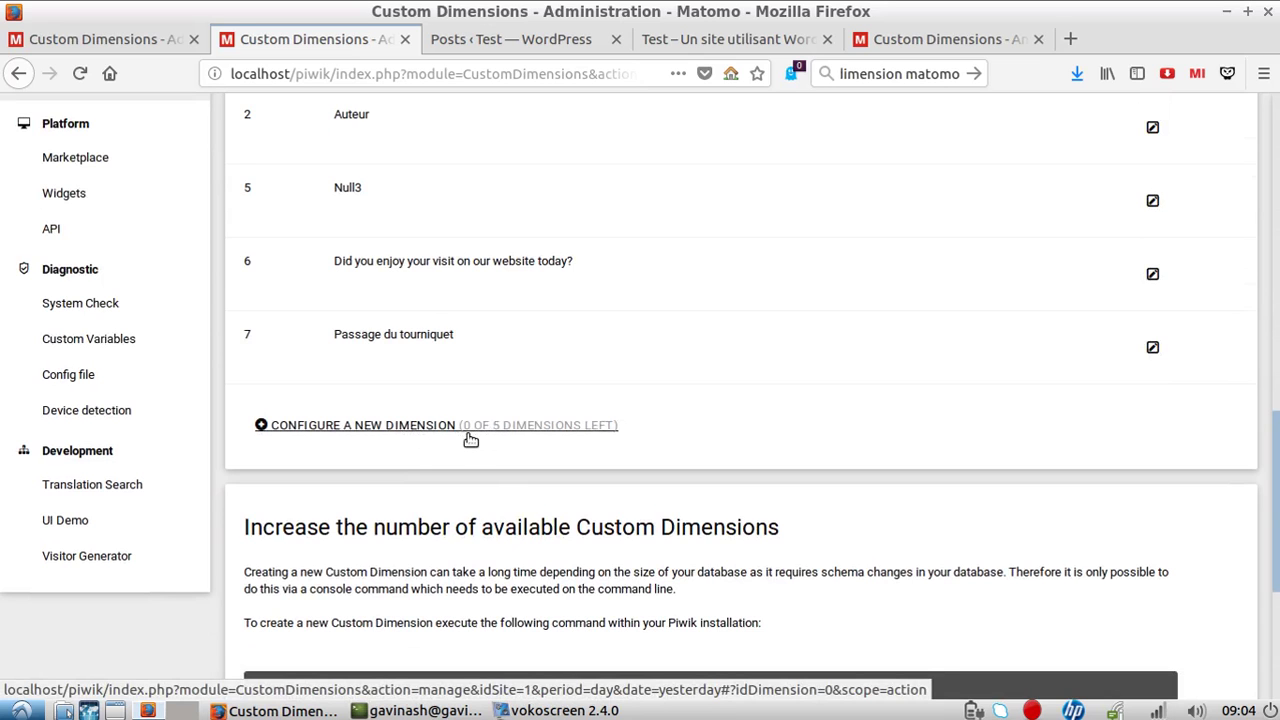
{"action": "scroll", "coordinate": [545, 438], "scroll_direction": "up", "scroll_amount": 2}
{"action": "scroll", "coordinate": [600, 432], "scroll_direction": "up", "scroll_amount": 4}
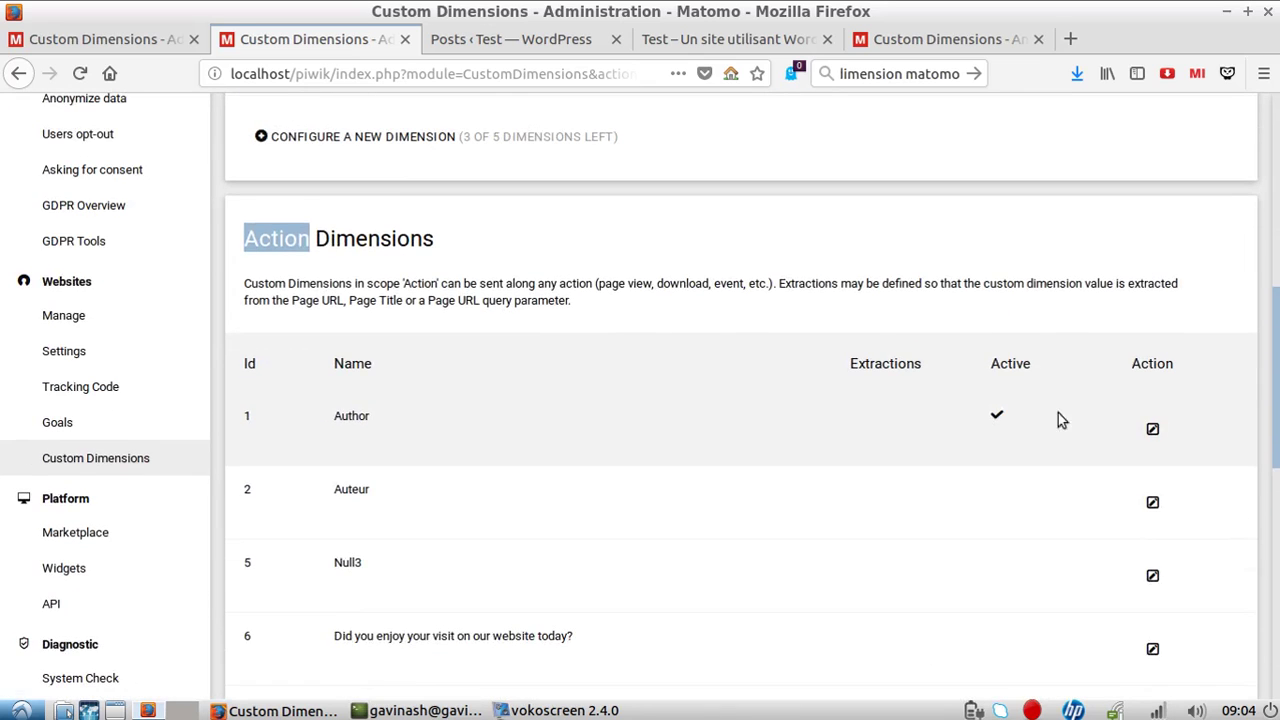
{"action": "left_click", "coordinate": [1152, 428]}
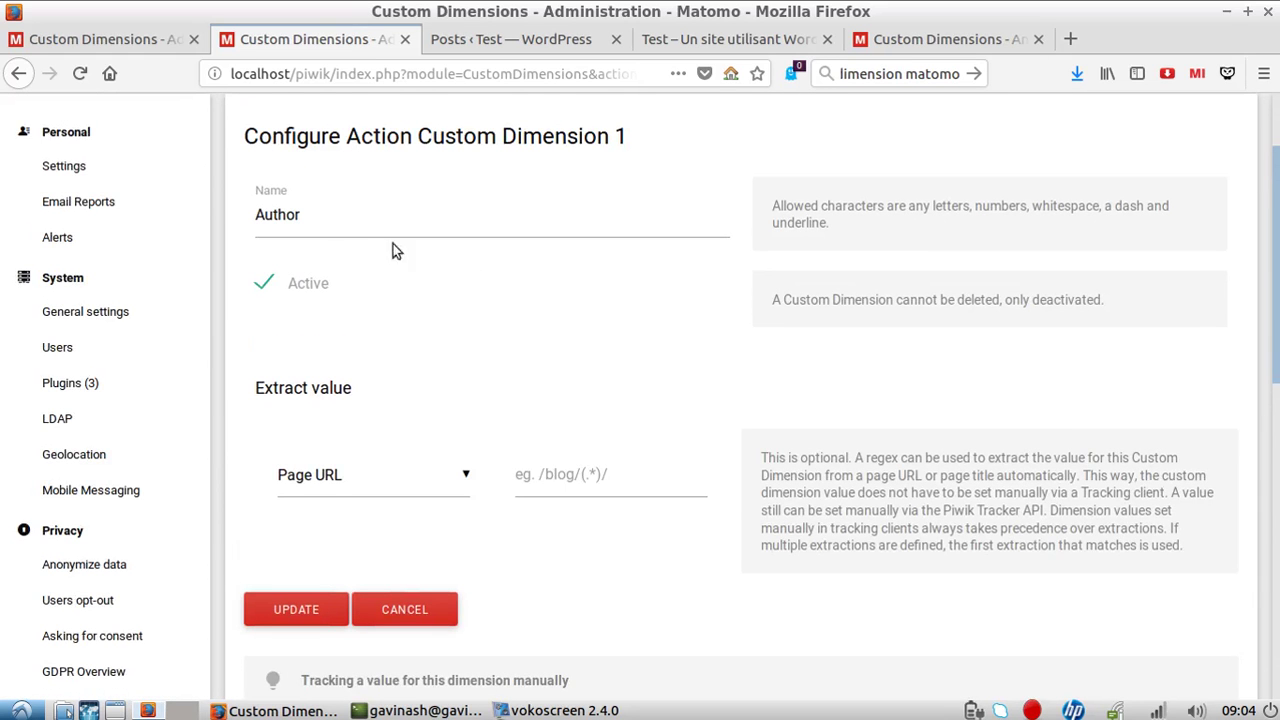
Copy the Author dimension's JavaScript tracker call, _paq.push(['setCustomDimension', 1, 'dimensionValue']);, and leave its configuration without updating
{"action": "left_click_drag", "start_coordinate": [308, 216], "coordinate": [258, 214]}
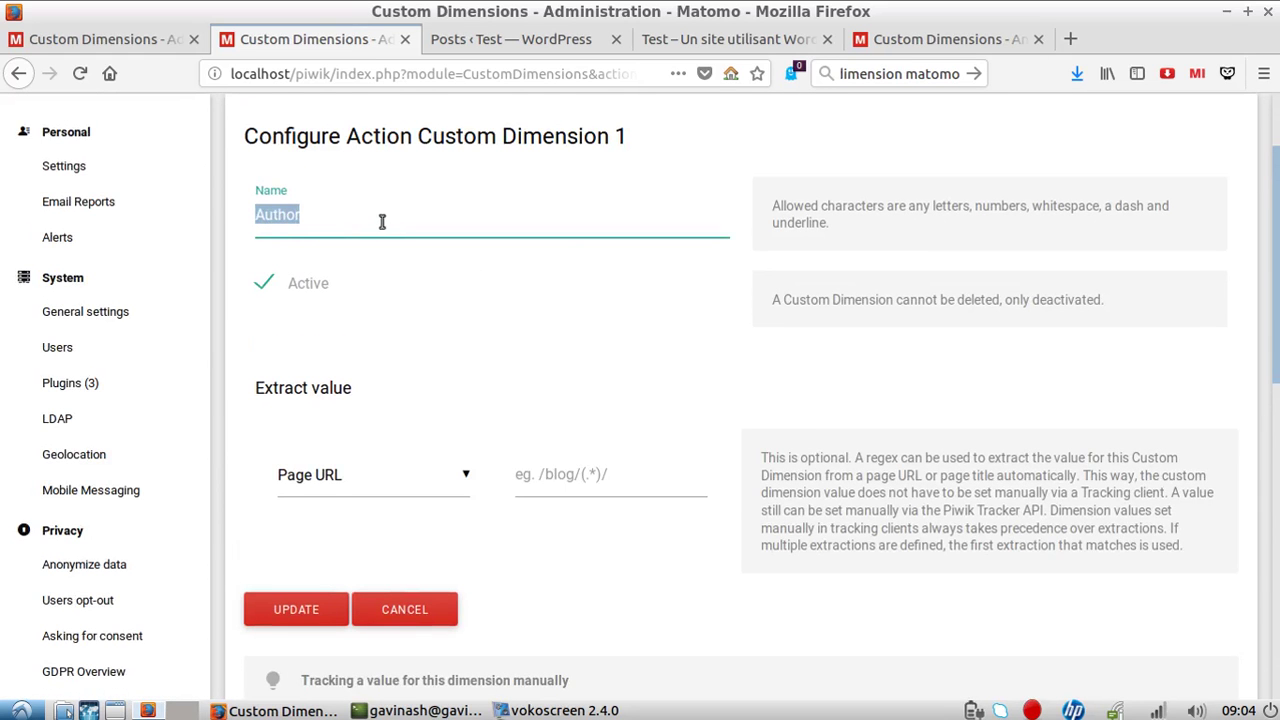
{"action": "scroll", "coordinate": [400, 222], "scroll_direction": "down", "scroll_amount": 5}
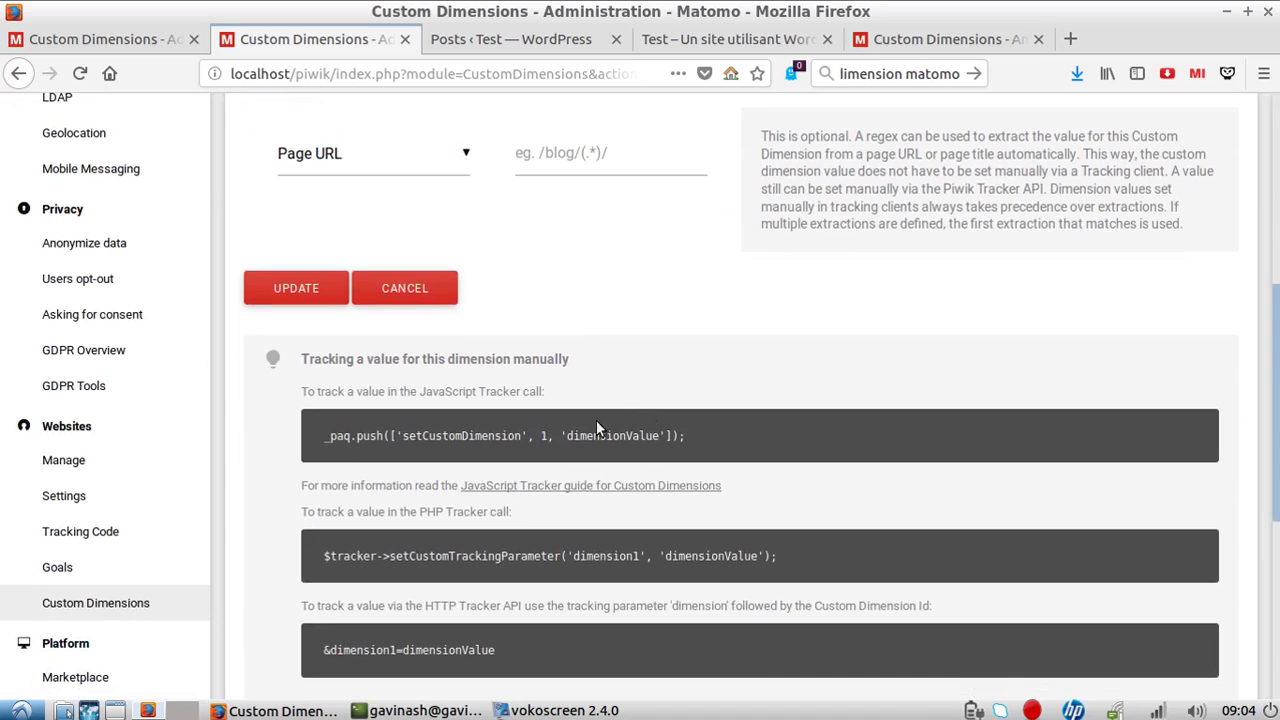
{"action": "triple_click", "coordinate": [345, 432]}
{"action": "key", "text": "ctrl+c"}
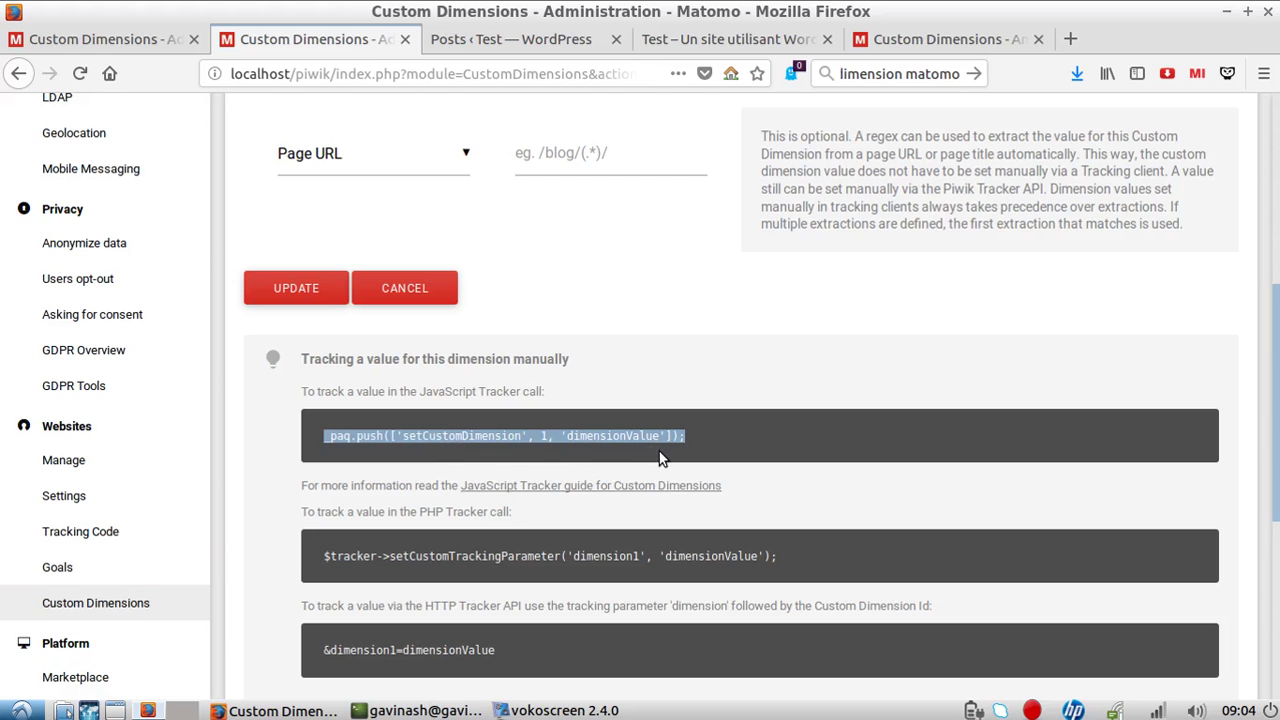
{"action": "left_click", "coordinate": [393, 287]}
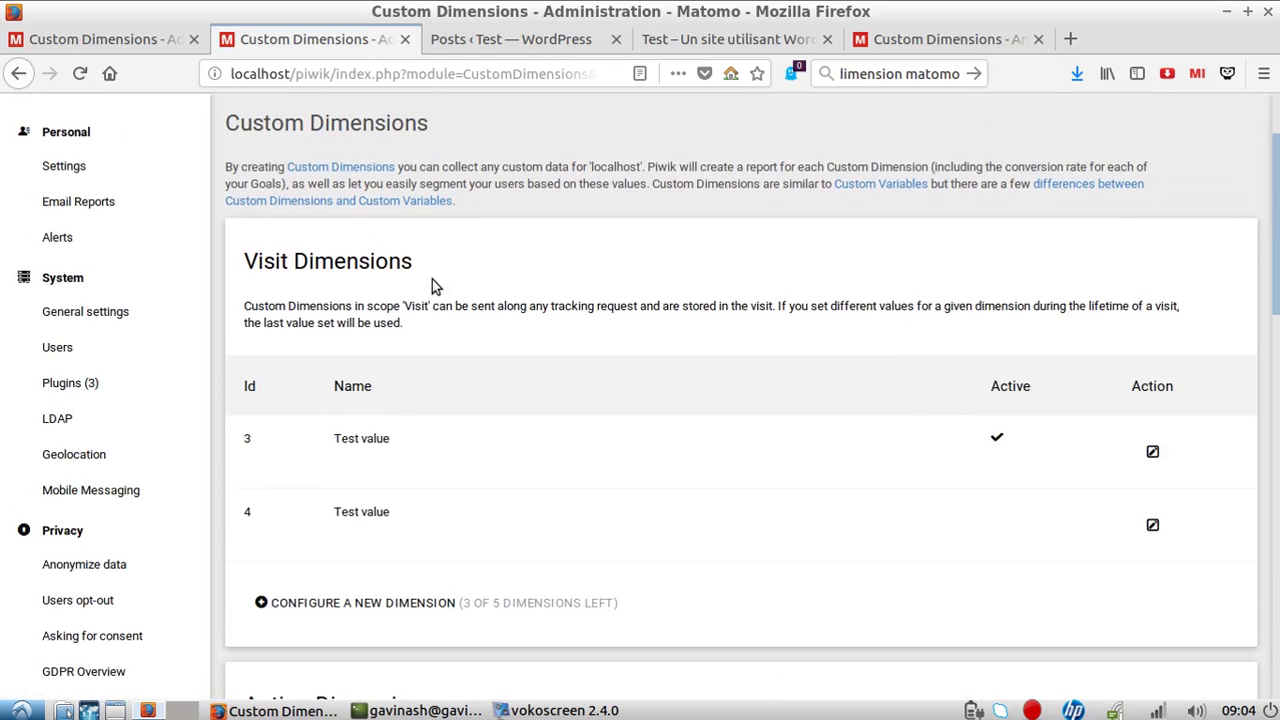
Examine the dimension IDs and the remaining dimension slots in the Visit Dimensions and Action Dimensions tables
{"action": "scroll", "coordinate": [529, 386], "scroll_direction": "down", "scroll_amount": 6}
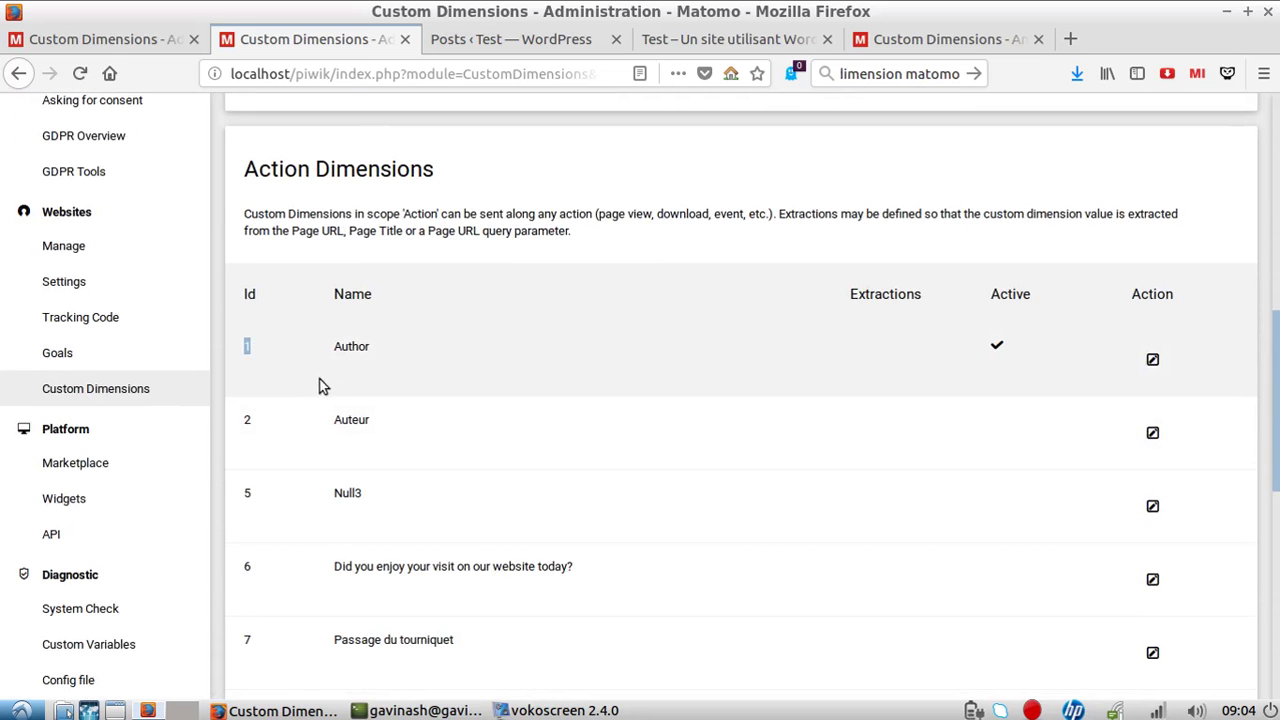
{"action": "scroll", "coordinate": [315, 395], "scroll_direction": "up", "scroll_amount": 2}
{"action": "scroll", "coordinate": [307, 407], "scroll_direction": "up", "scroll_amount": 5}
{"action": "scroll", "coordinate": [303, 406], "scroll_direction": "down", "scroll_amount": 8}
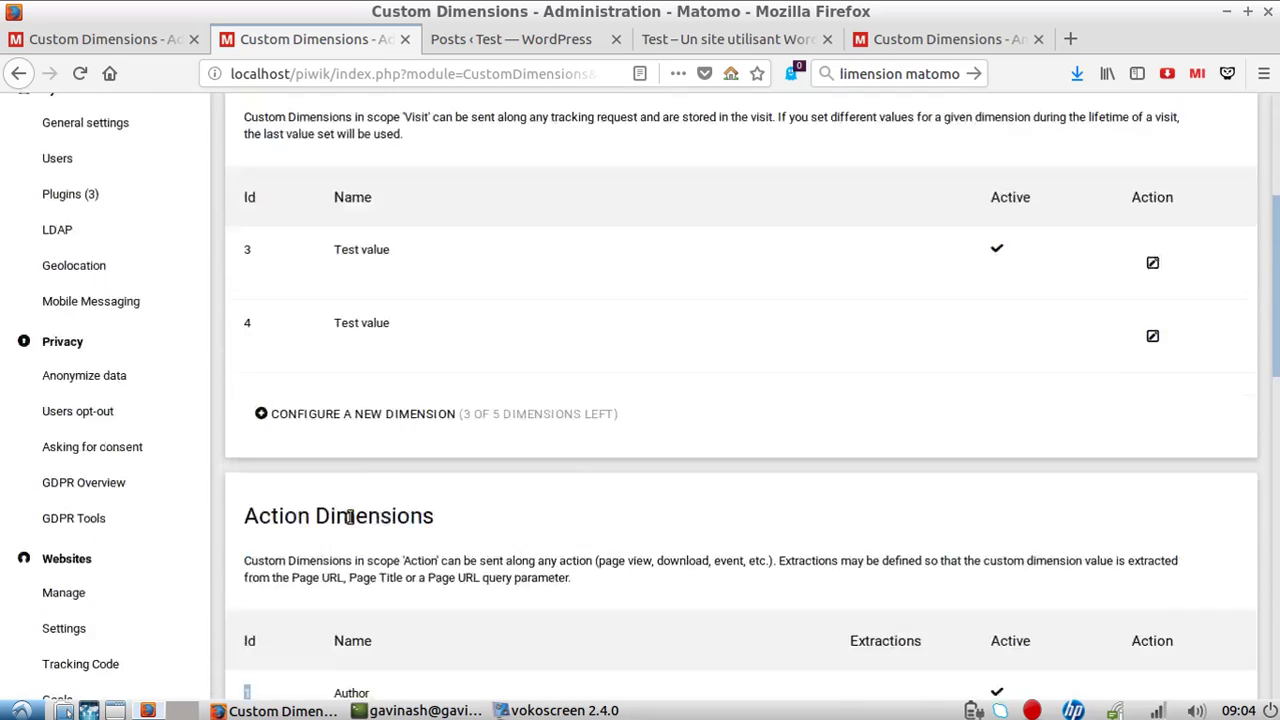
{"action": "scroll", "coordinate": [356, 545], "scroll_direction": "up", "scroll_amount": 10}
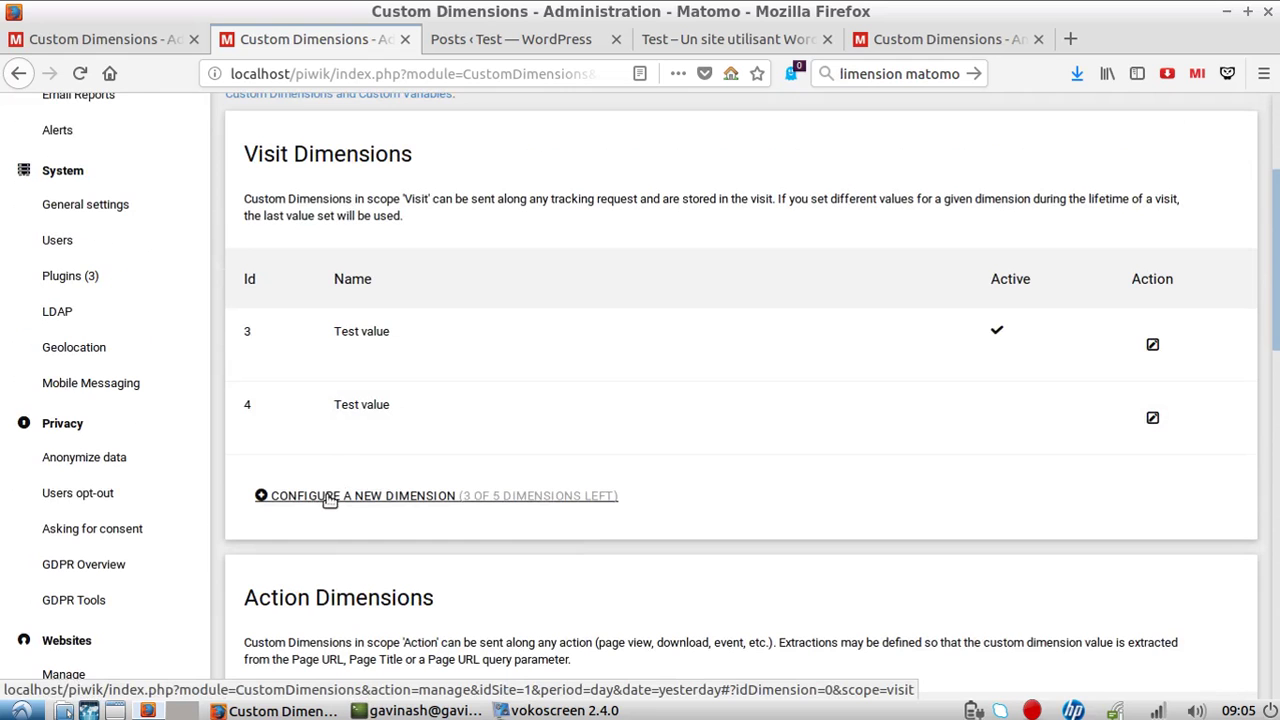
{"action": "scroll", "coordinate": [320, 500], "scroll_direction": "down", "scroll_amount": 11}
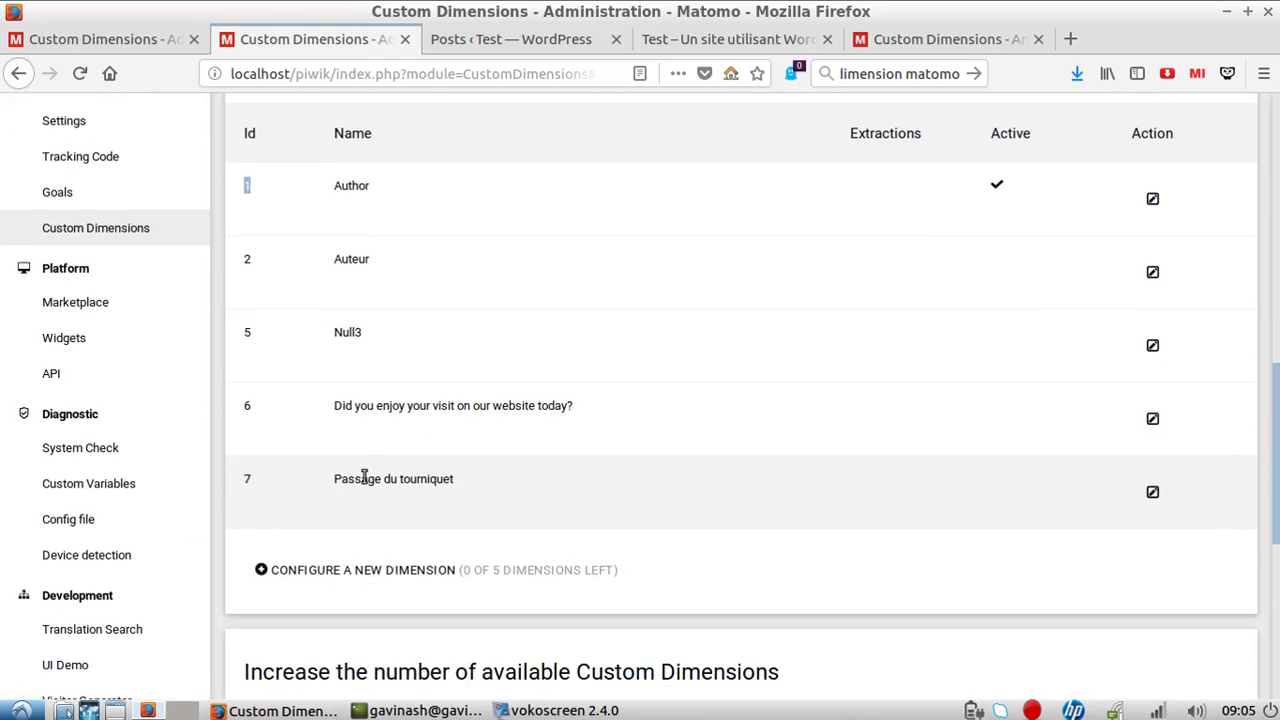
{"action": "scroll", "coordinate": [365, 475], "scroll_direction": "up", "scroll_amount": 10}
{"action": "scroll", "coordinate": [390, 500], "scroll_direction": "down", "scroll_amount": 7}
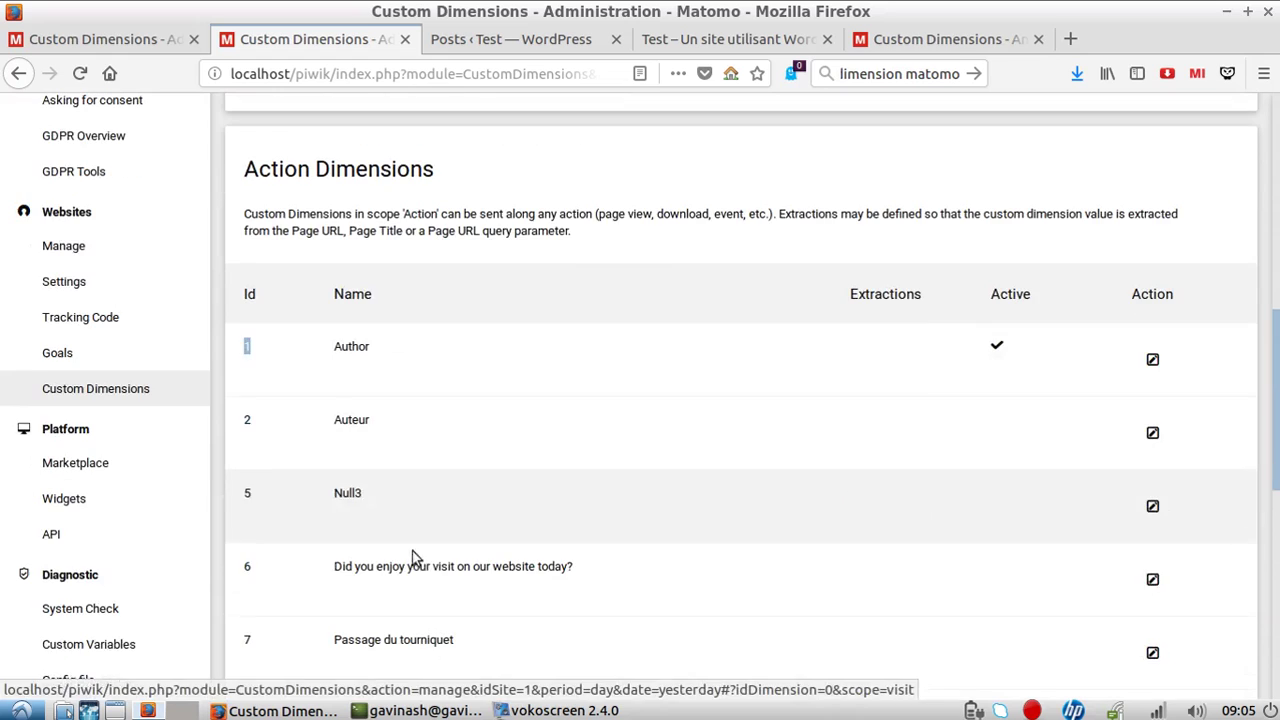
{"action": "scroll", "coordinate": [446, 483], "scroll_direction": "up", "scroll_amount": 5}
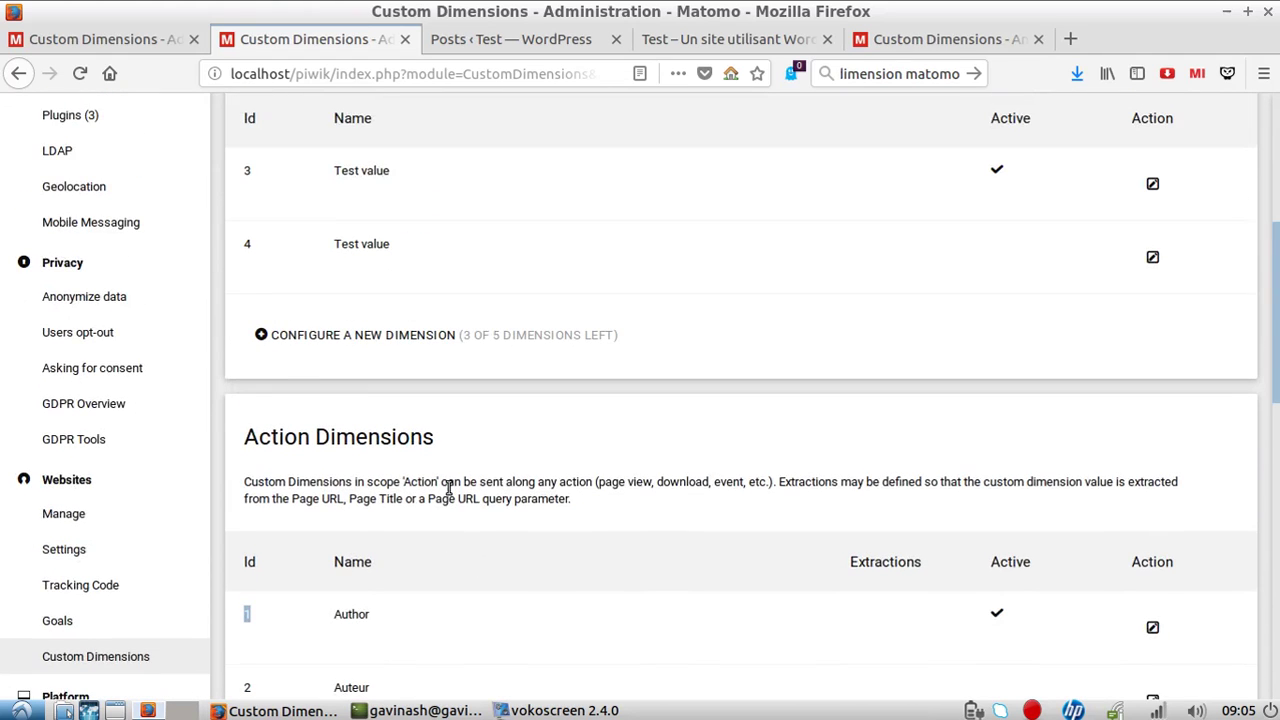
{"action": "scroll", "coordinate": [551, 420], "scroll_direction": "up", "scroll_amount": 4}
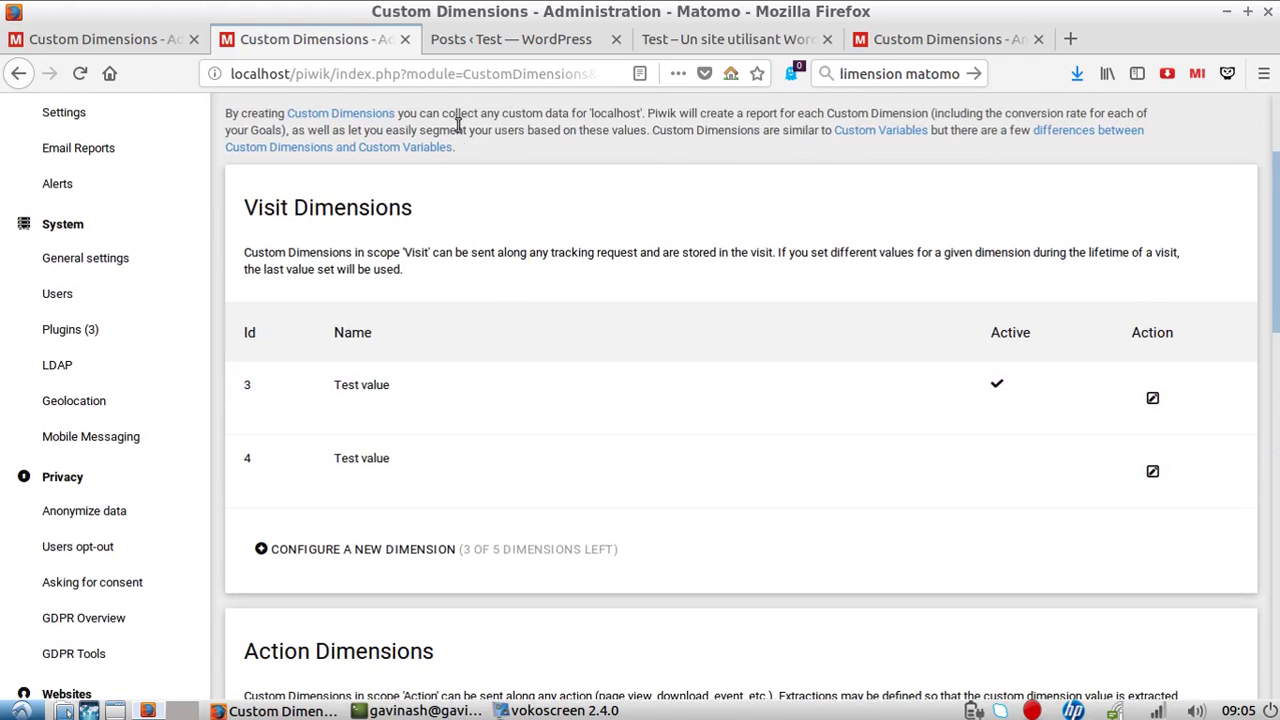
Paste the copied setCustomDimension call into the browser's address field to show its ID and value parameters
{"action": "left_click", "coordinate": [516, 77]}
{"action": "key", "text": "ctrl+v"}
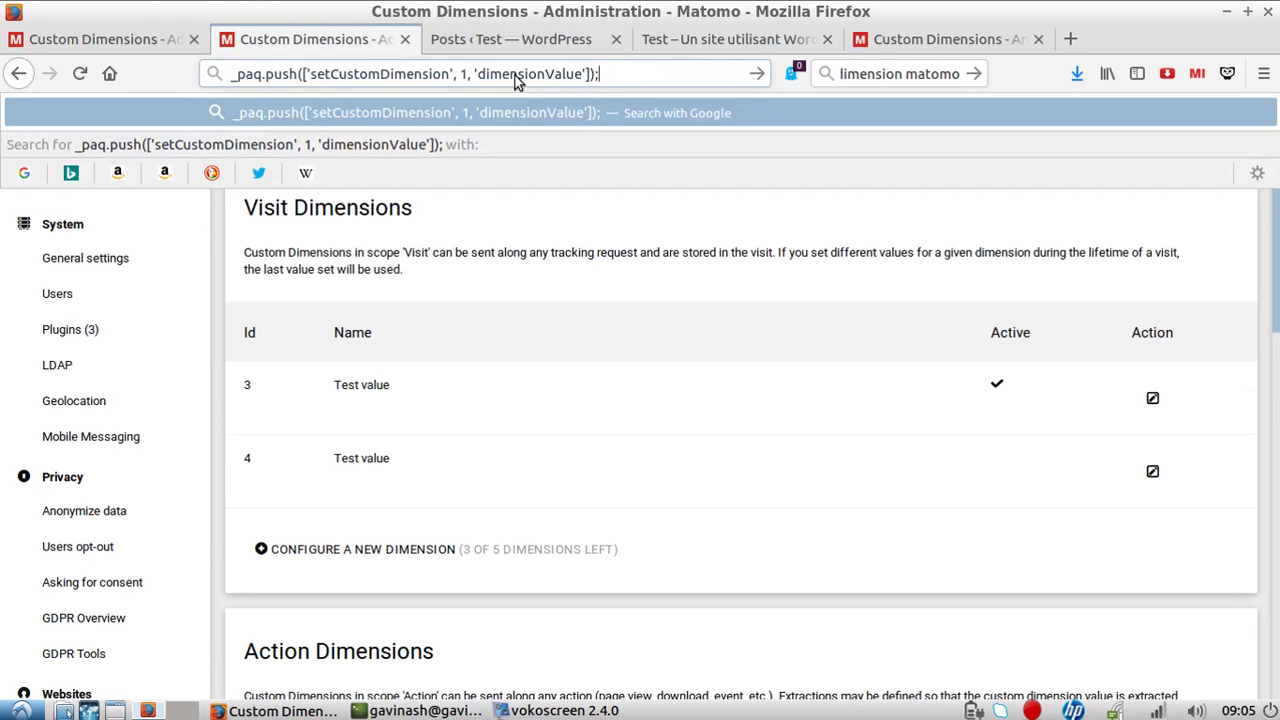
{"action": "left_click", "coordinate": [540, 228]}
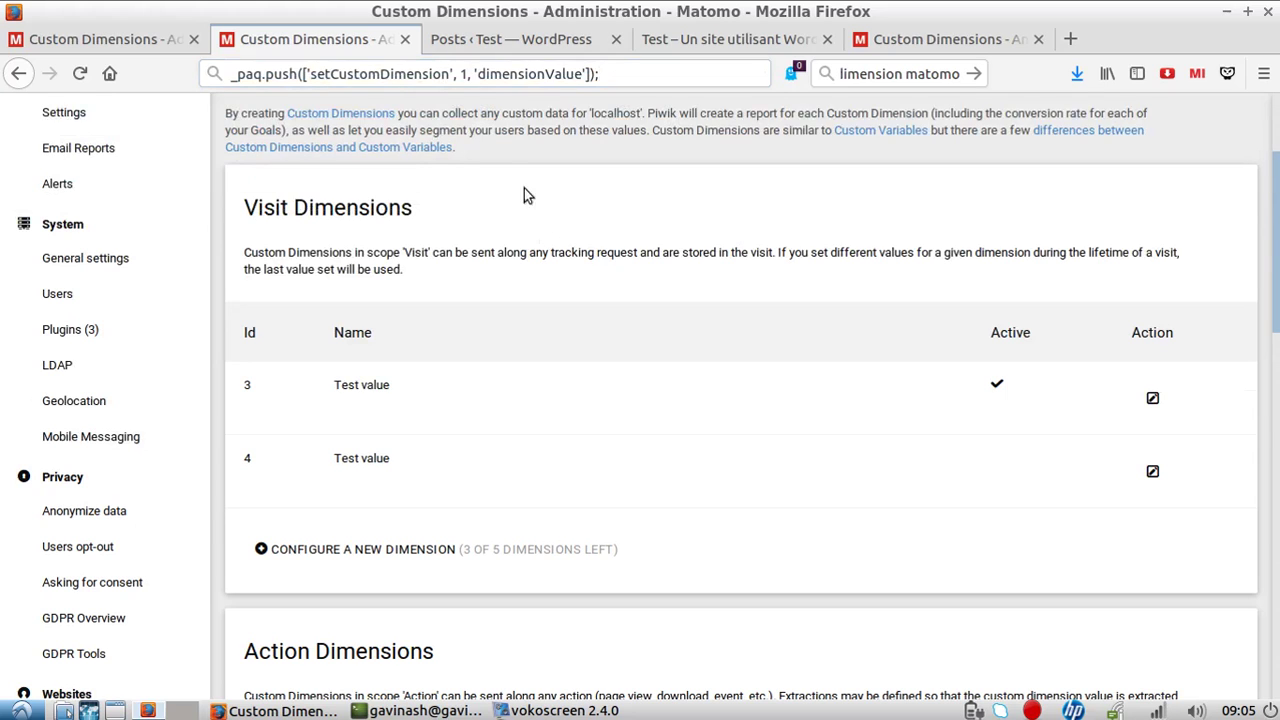
{"action": "left_click", "coordinate": [580, 40]}
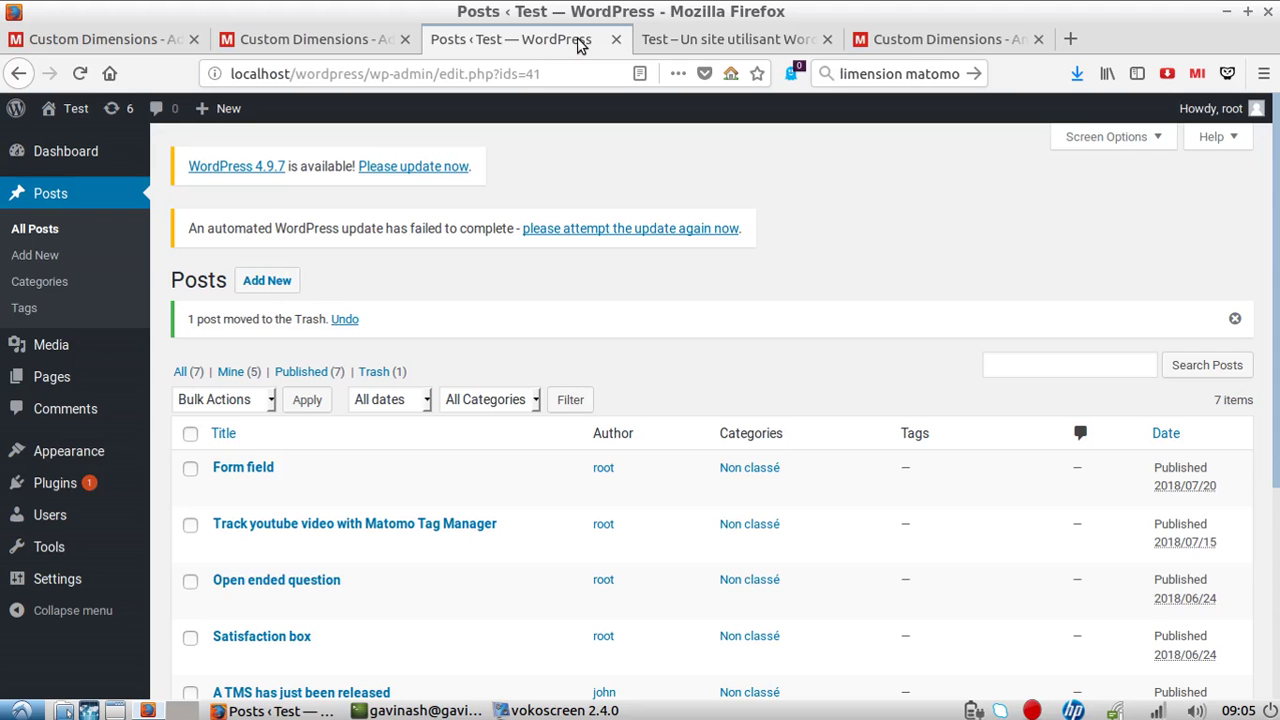
{"action": "left_click", "coordinate": [692, 37]}
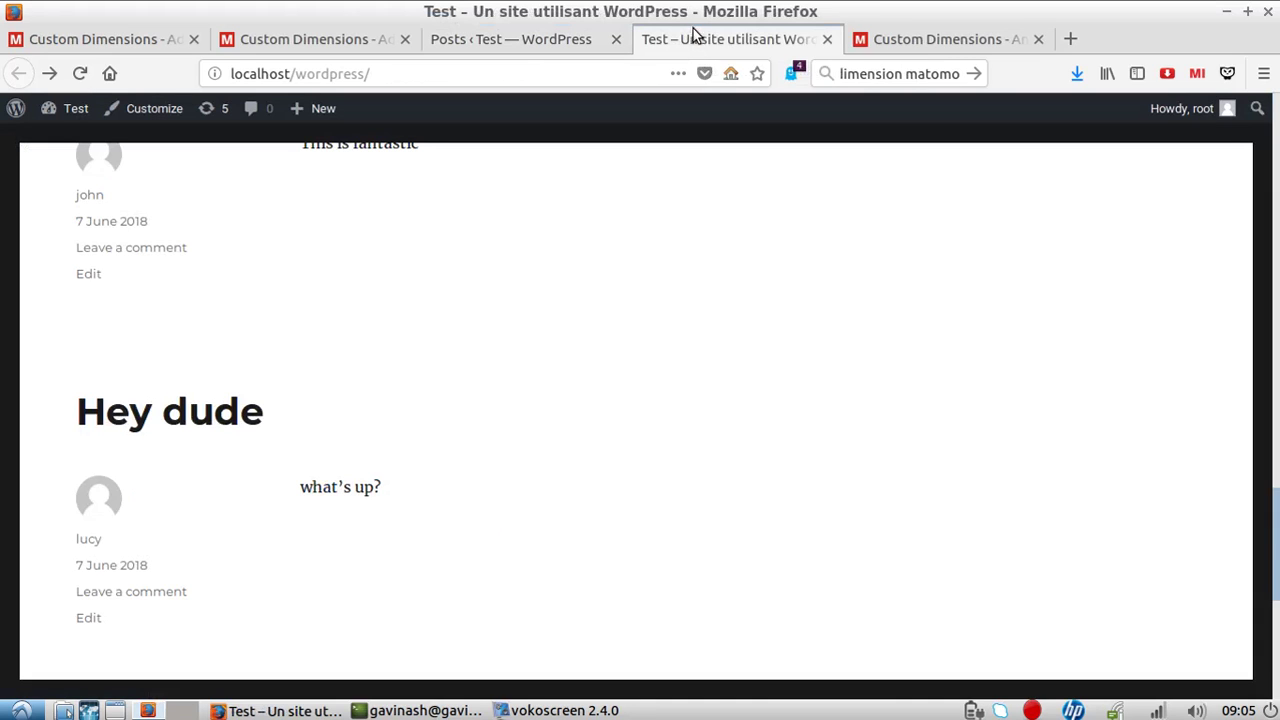
{"action": "left_click", "coordinate": [915, 38]}
{"action": "left_click", "coordinate": [560, 39]}
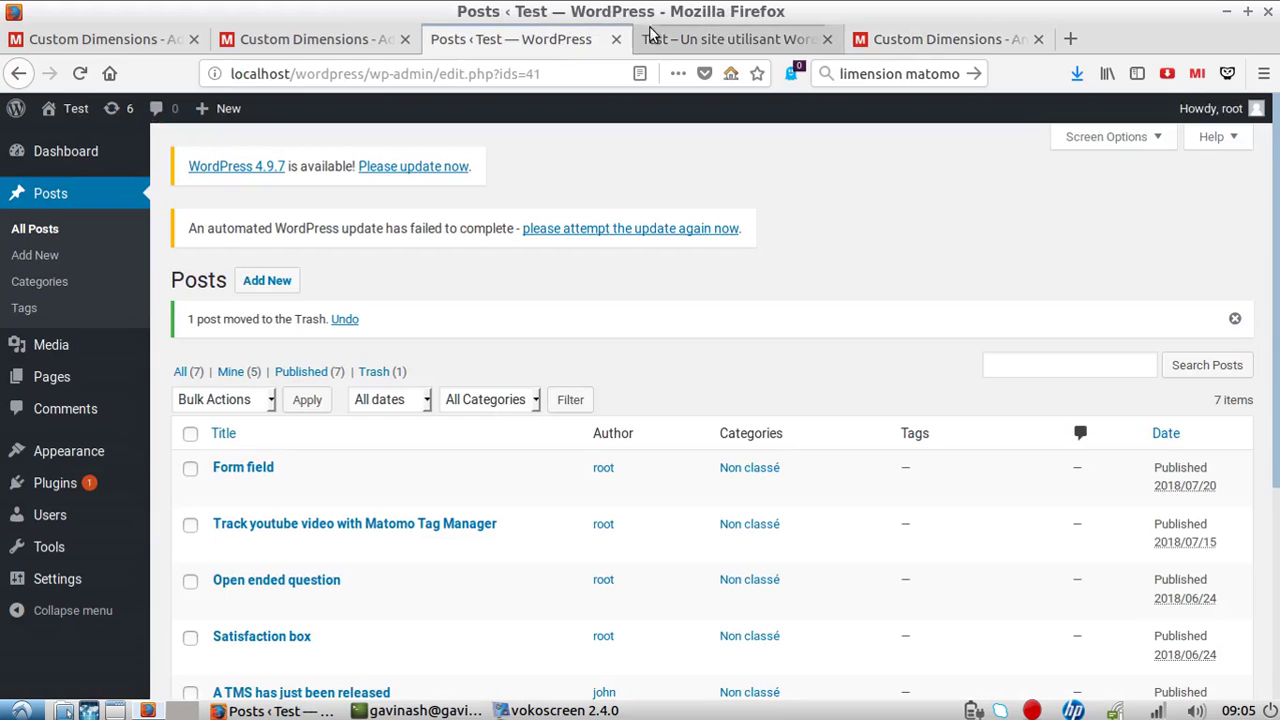
{"action": "left_click", "coordinate": [676, 40]}
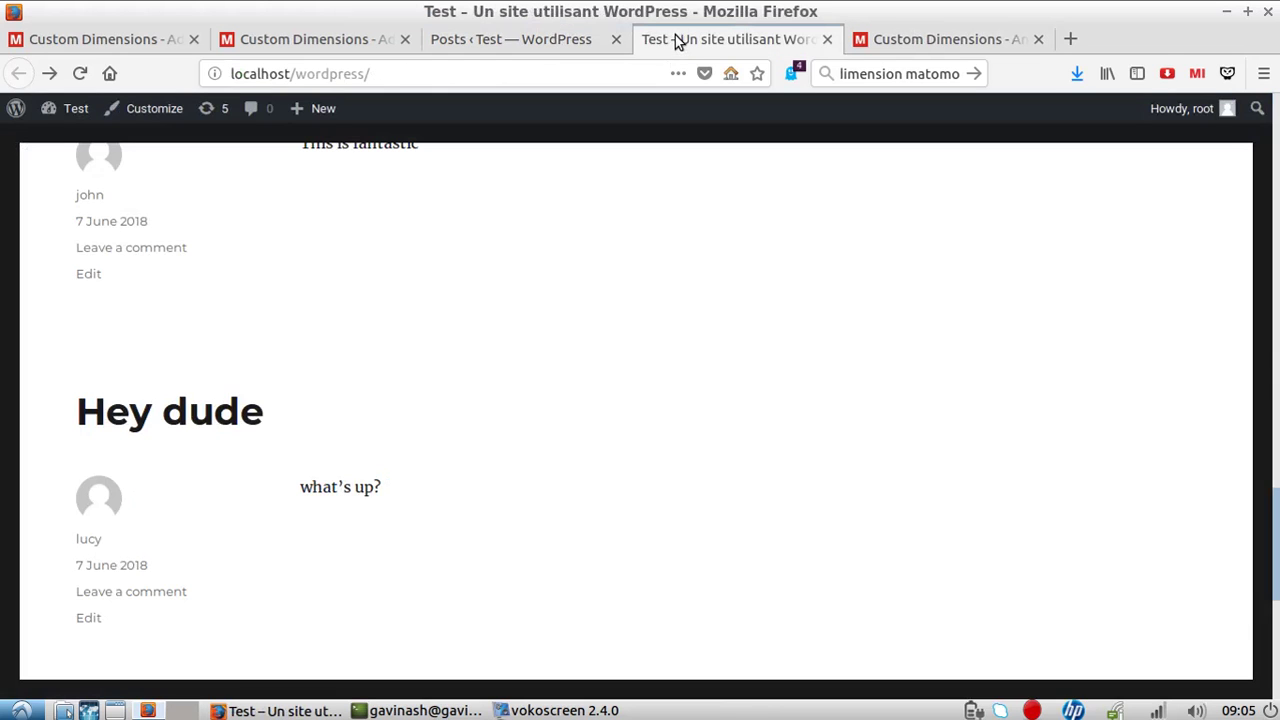
Go back to Matomo and open the Beta container's dashboard in Tag Manager for localhost
{"action": "left_click", "coordinate": [345, 38]}
{"action": "scroll", "coordinate": [1000, 230], "scroll_direction": "up", "scroll_amount": 3}
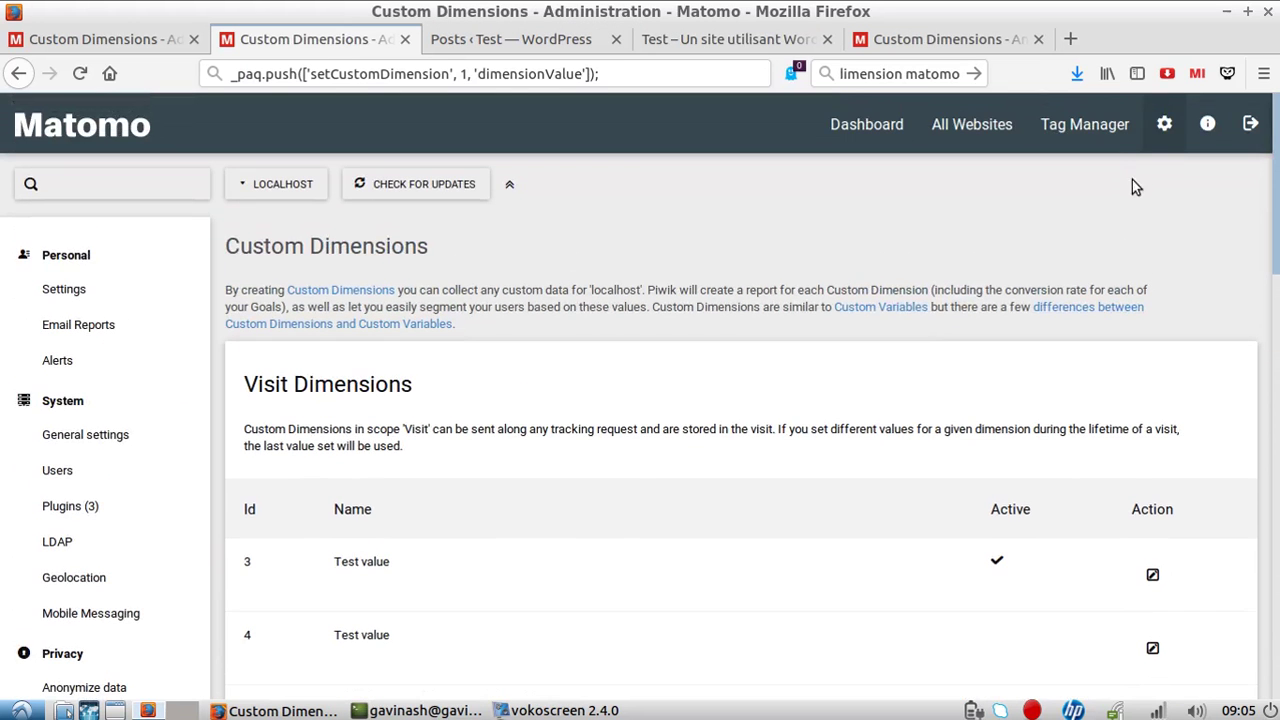
{"action": "left_click", "coordinate": [1080, 120]}
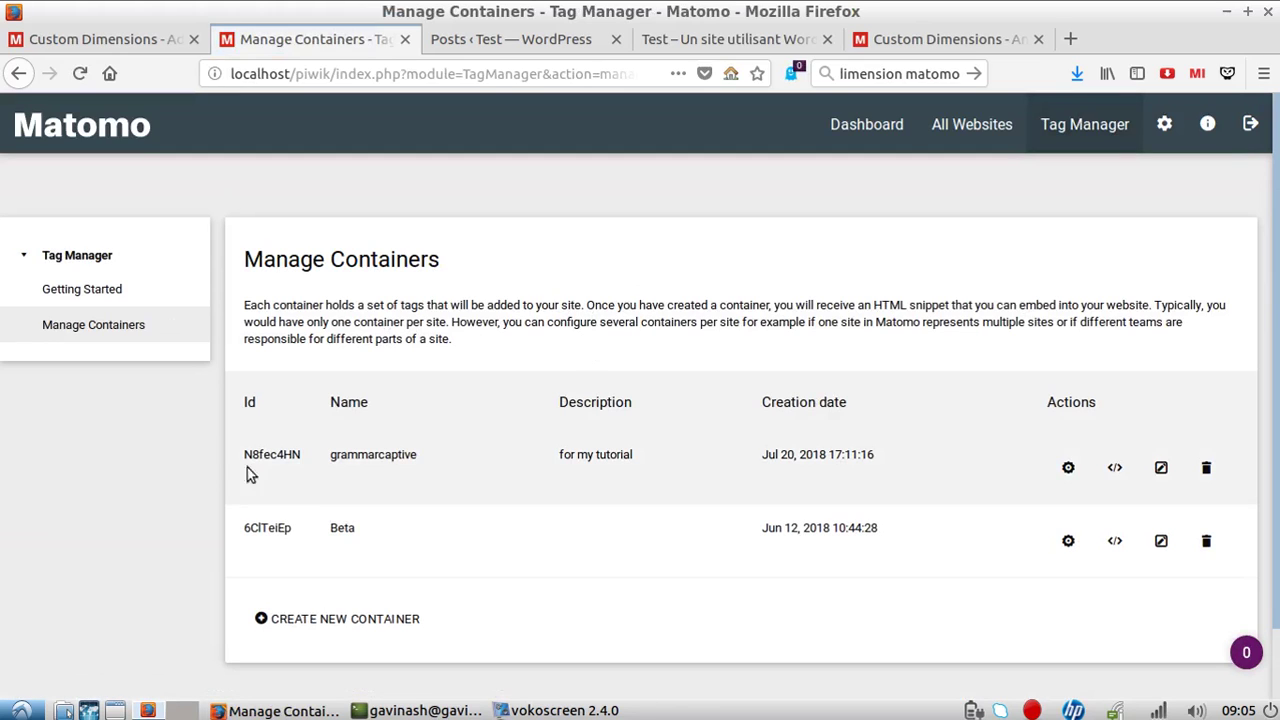
{"action": "left_click", "coordinate": [106, 292]}
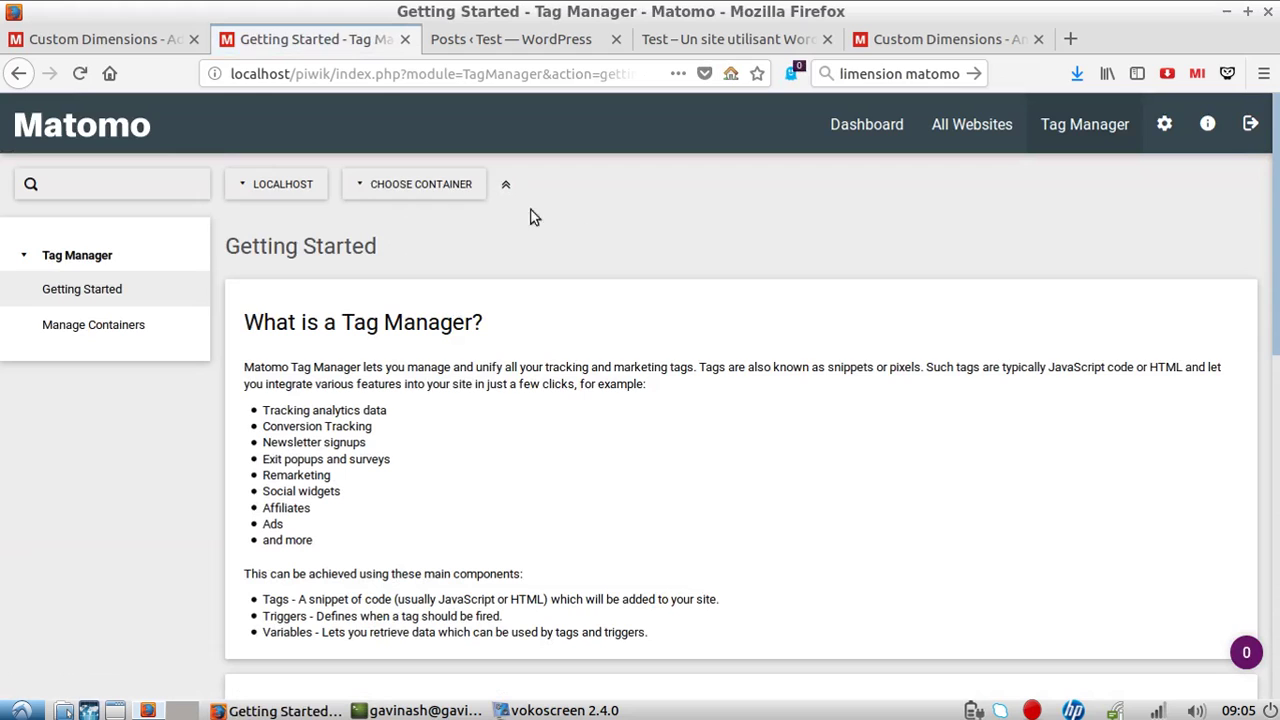
{"action": "left_click", "coordinate": [381, 192]}
{"action": "left_click", "coordinate": [386, 222]}
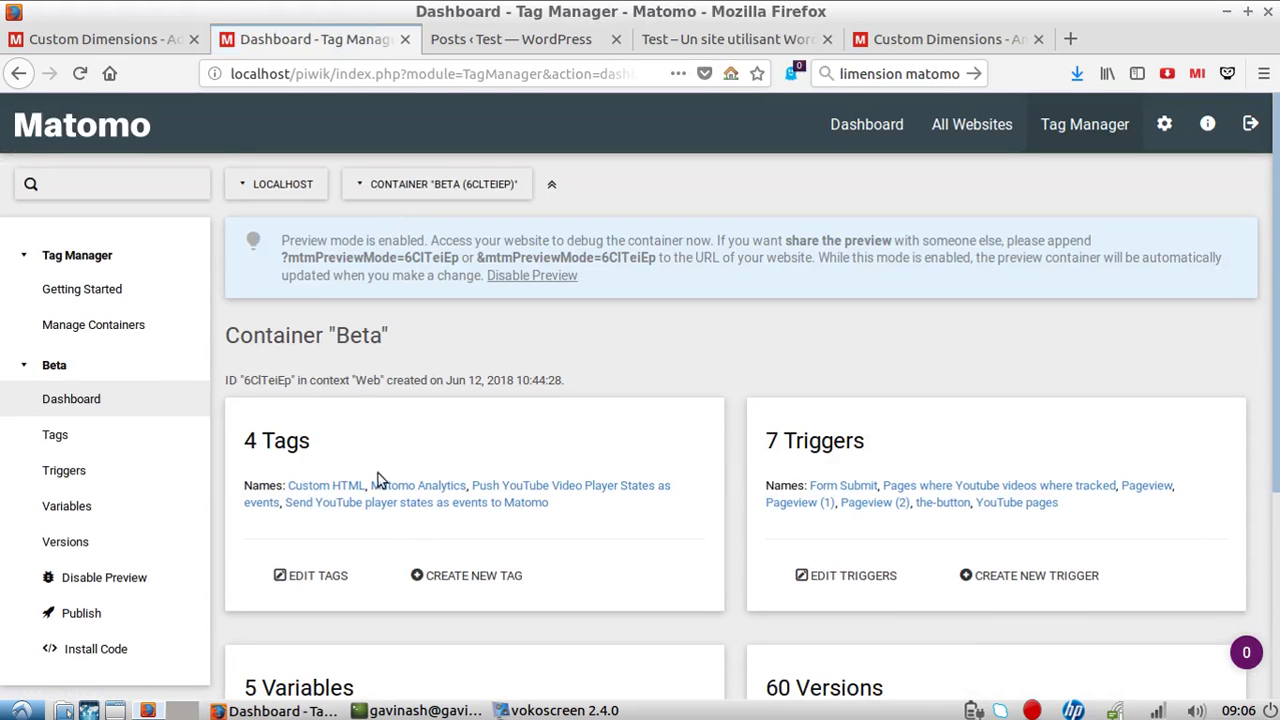
Start a new Custom HTML tag in the Beta container and name it "Author Matomo Tag"
{"action": "left_click", "coordinate": [453, 577]}
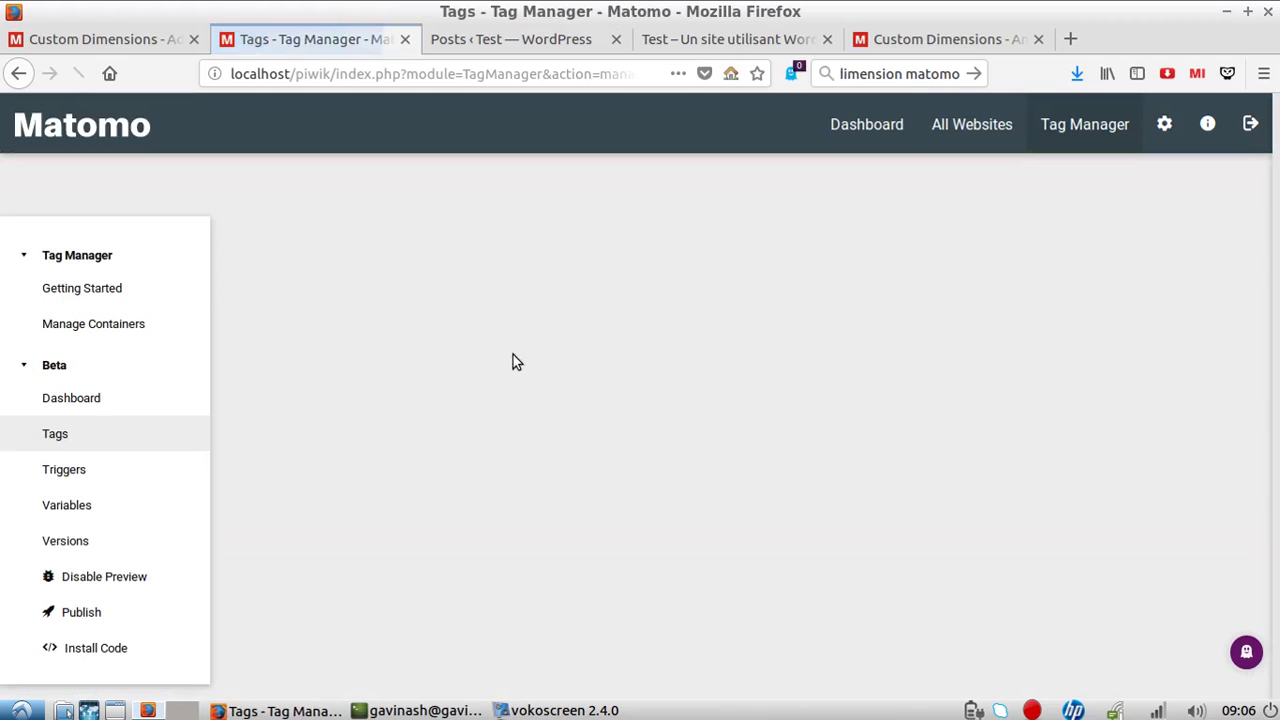
{"action": "scroll", "coordinate": [455, 441], "scroll_direction": "down", "scroll_amount": 3}
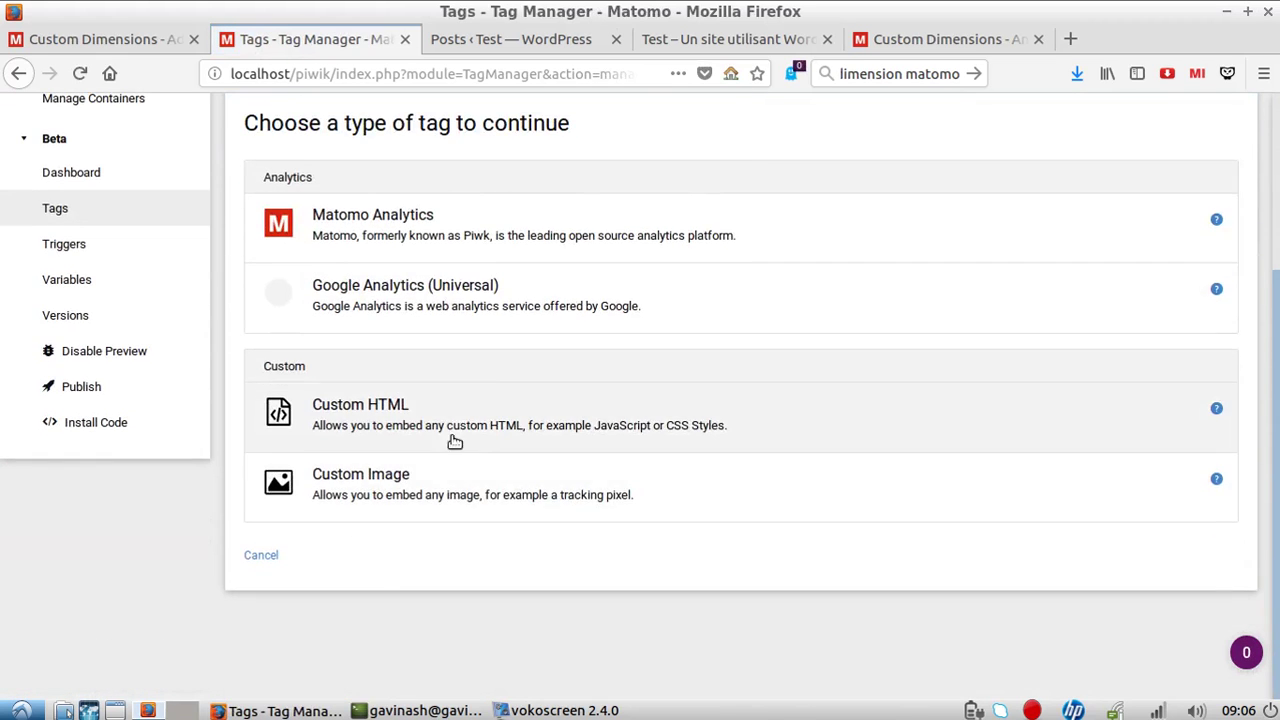
{"action": "left_click", "coordinate": [450, 420]}
{"action": "left_click_drag", "start_coordinate": [440, 326], "coordinate": [231, 316]}
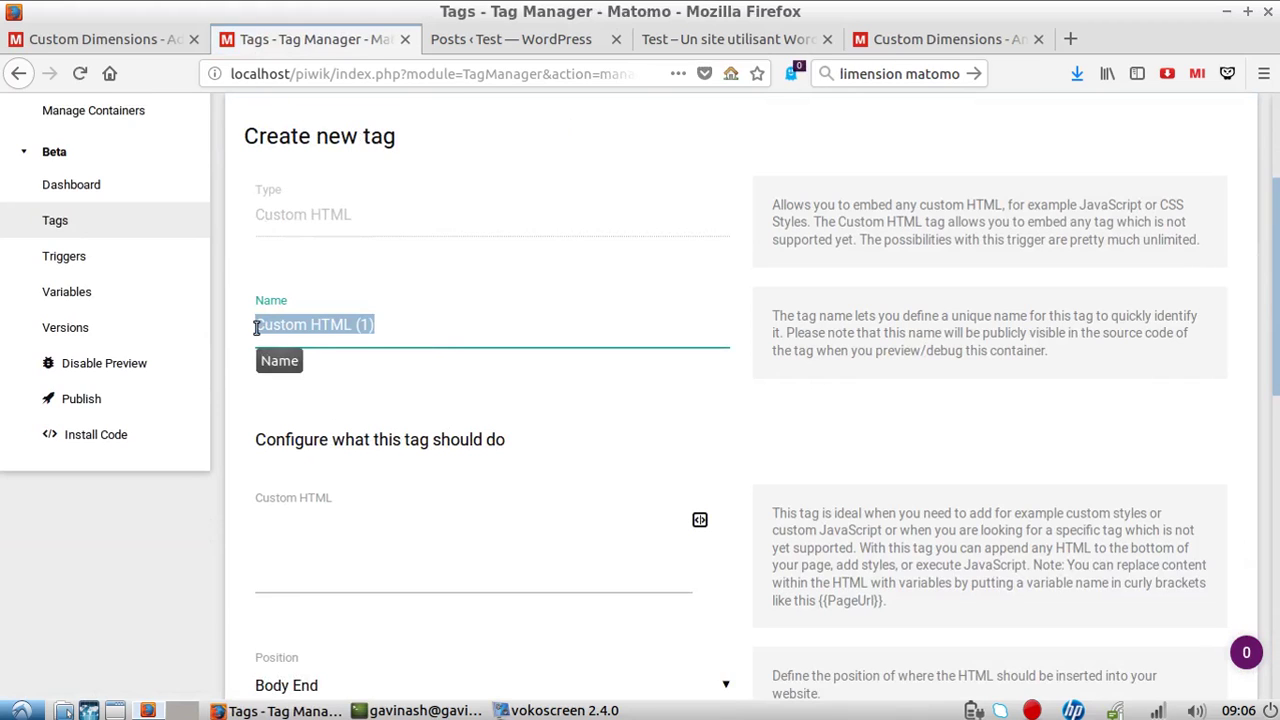
{"action": "type", "text": "Author Matomo Tag"}
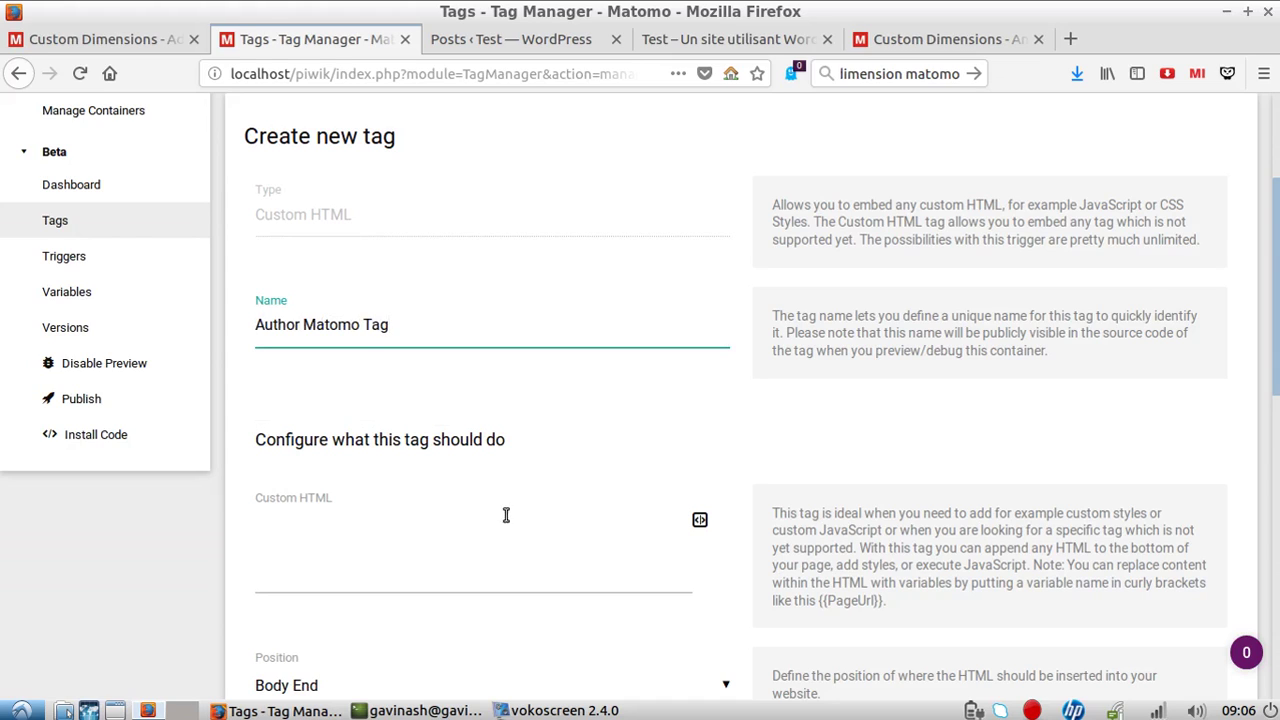
Set the tag's Custom HTML to <script>_paq.push(['setCustomDimension', 1, 'dimensionValue']);</script> and its position to Head Start
{"action": "left_click", "coordinate": [488, 531]}
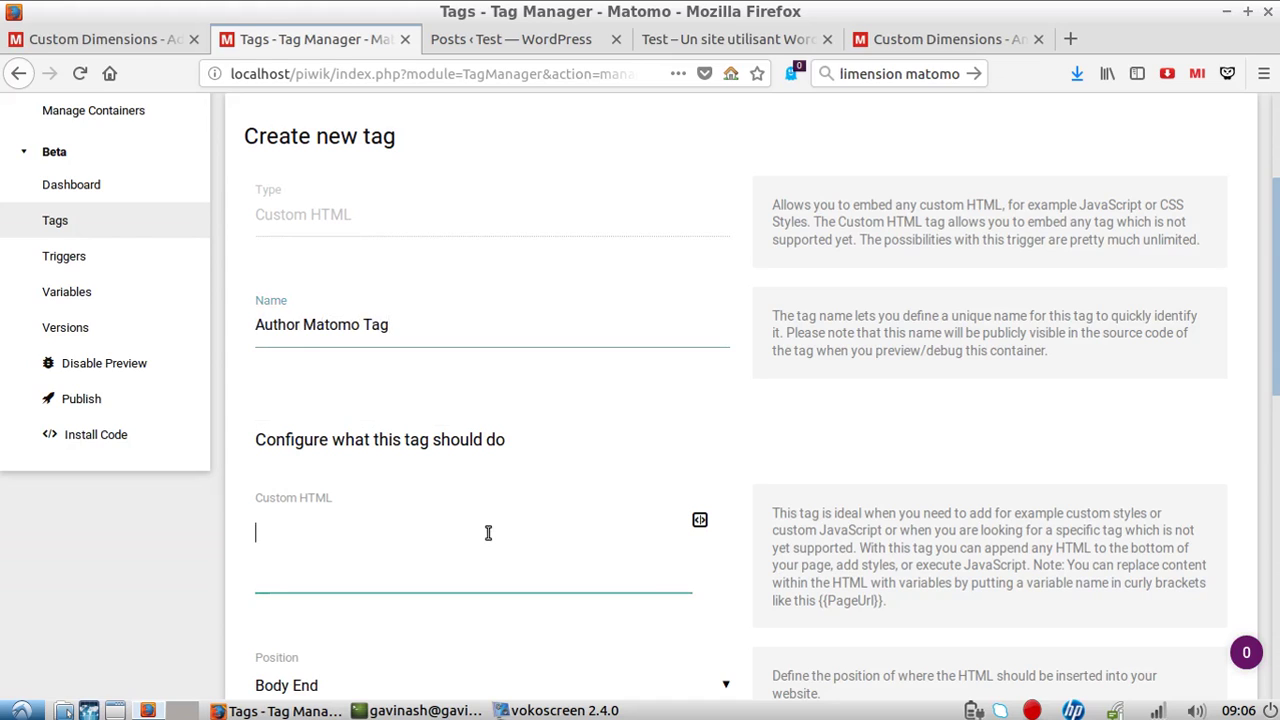
{"action": "type", "text": "<script>"}
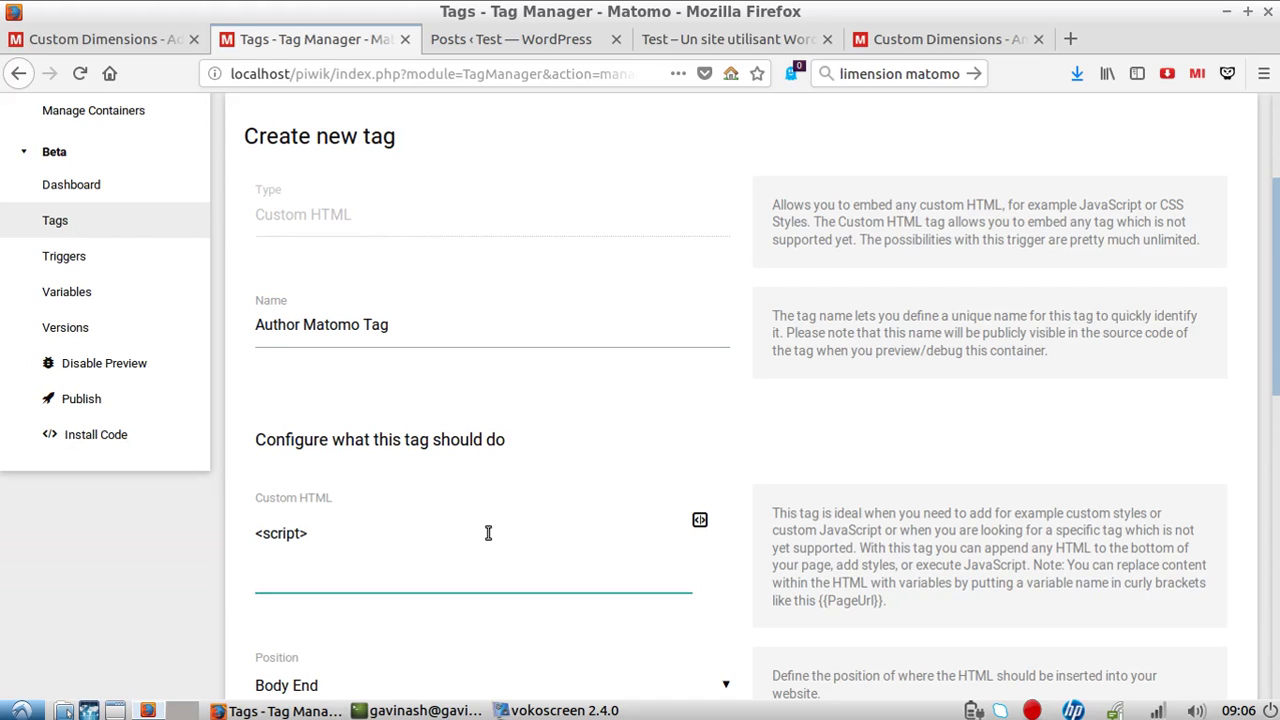
{"action": "type", "text": "_paq.push(['setCustomDimension', 1, 'dimensionValue']);"}
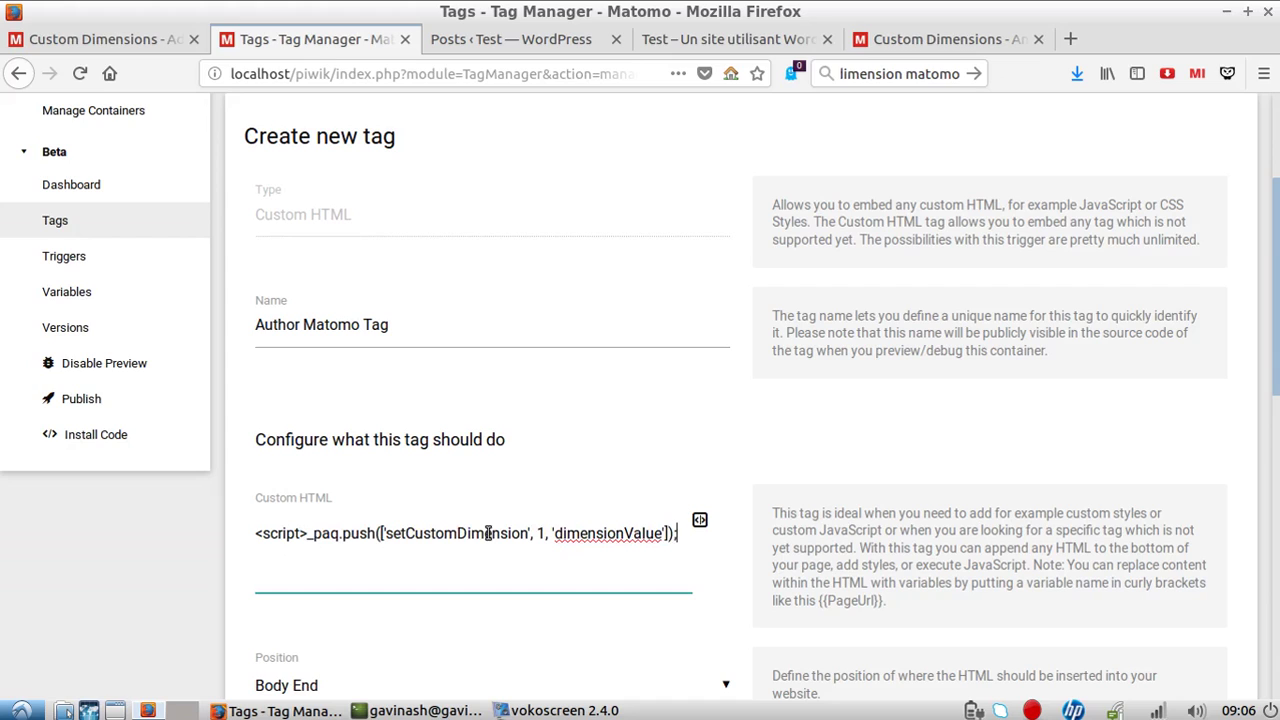
{"action": "type", "text": "</script>"}
{"action": "scroll", "coordinate": [448, 538], "scroll_direction": "down", "scroll_amount": 4}
{"action": "left_click", "coordinate": [460, 482]}
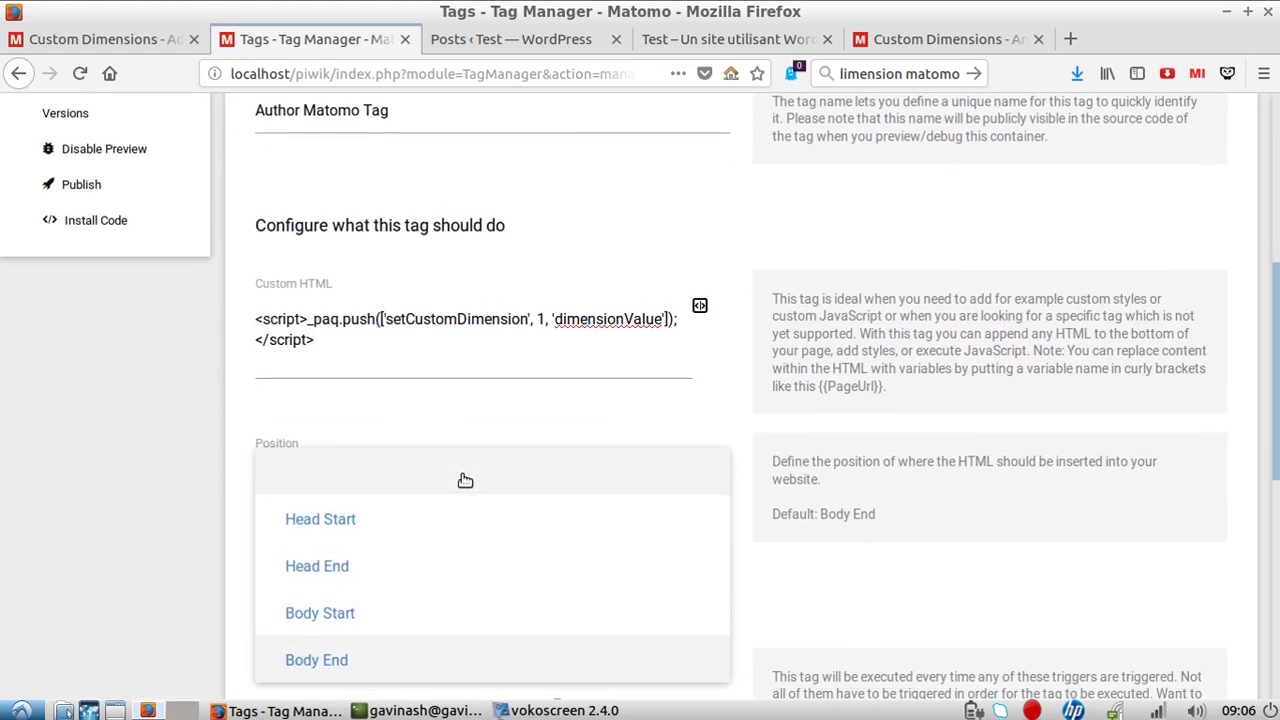
{"action": "left_click", "coordinate": [396, 524]}
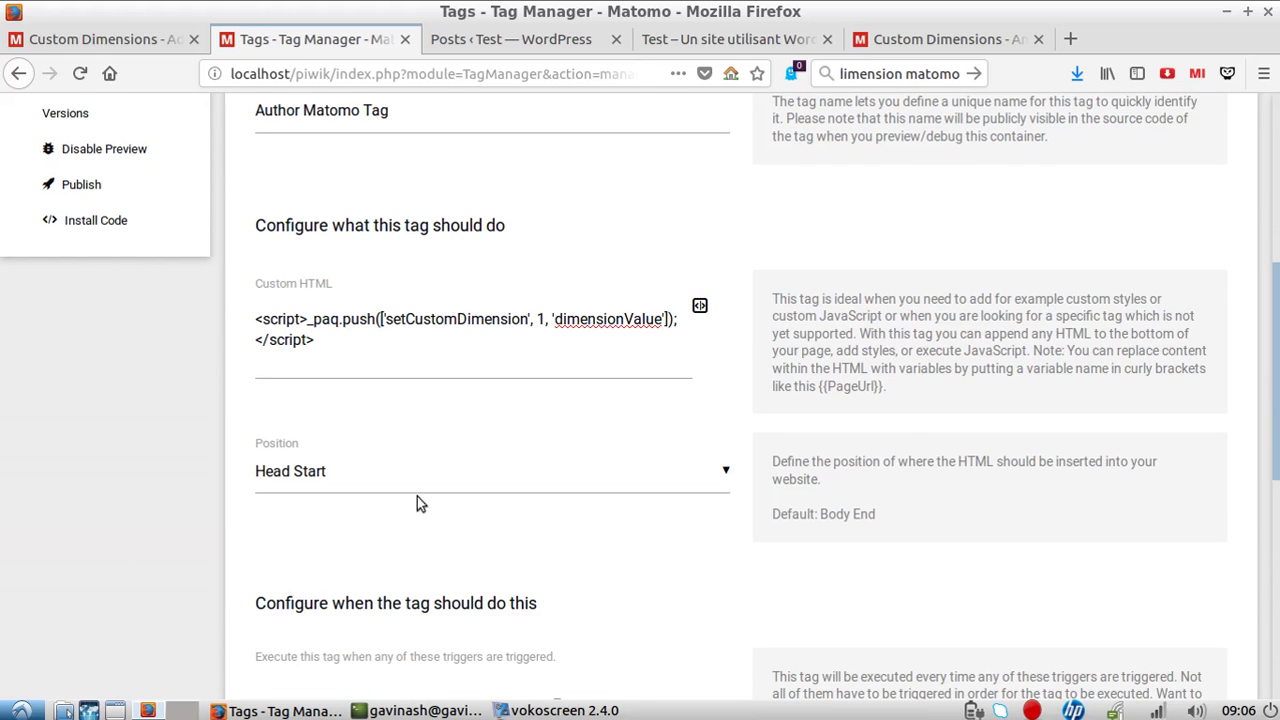
Skim the Matomo Custom Dimensions guide through to its Learn more section and table of contents, and return to the tag form
{"action": "left_click", "coordinate": [890, 40]}
{"action": "scroll", "coordinate": [826, 445], "scroll_direction": "down", "scroll_amount": 3}
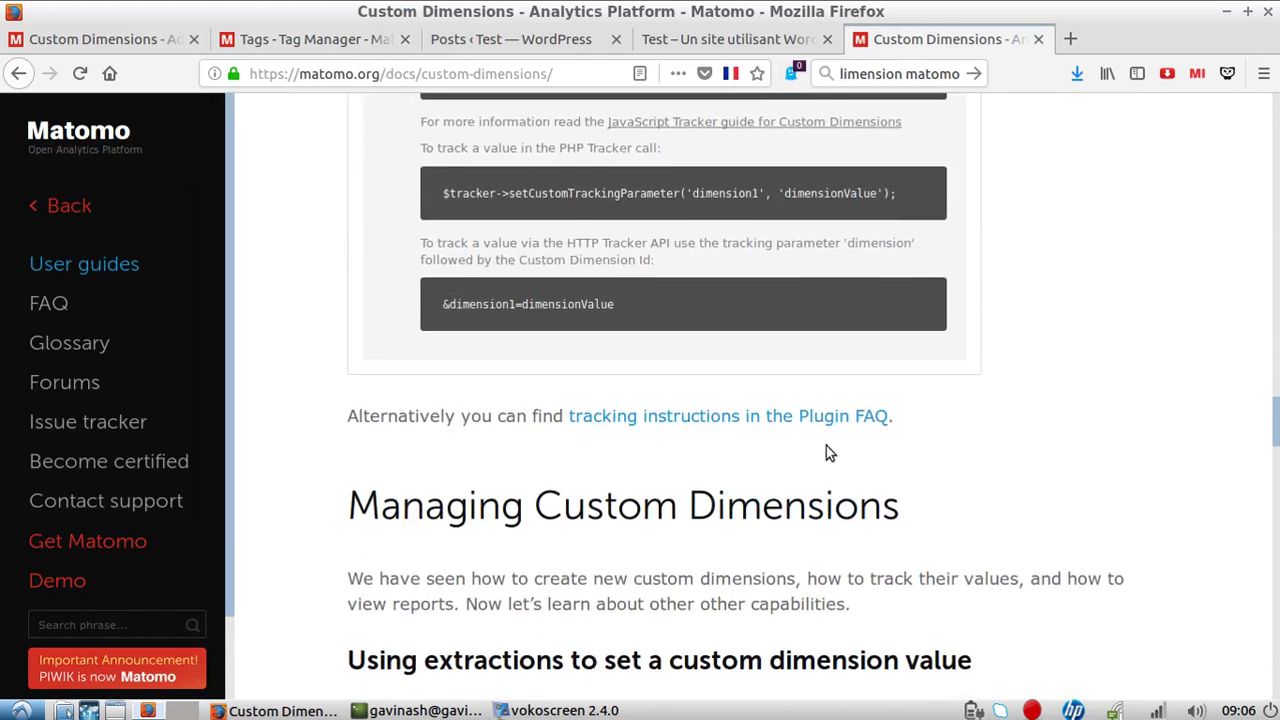
{"action": "scroll", "coordinate": [830, 451], "scroll_direction": "down", "scroll_amount": 20}
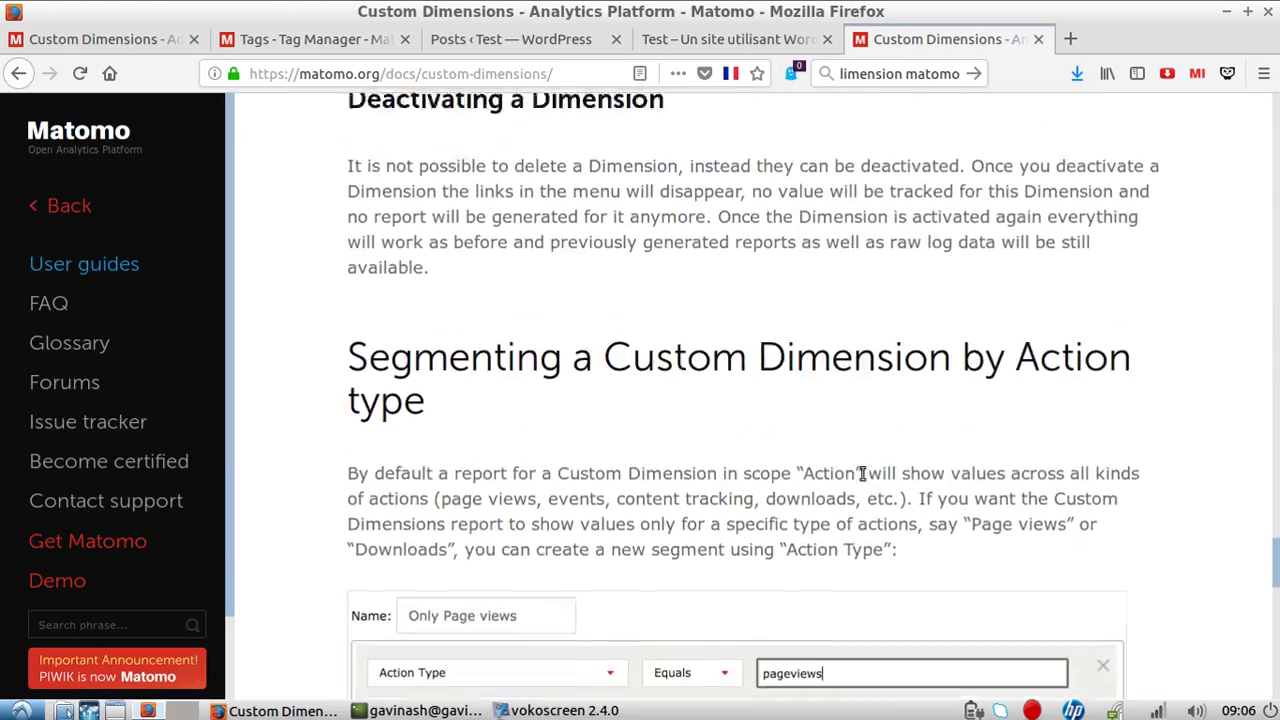
{"action": "scroll", "coordinate": [862, 477], "scroll_direction": "down", "scroll_amount": 15}
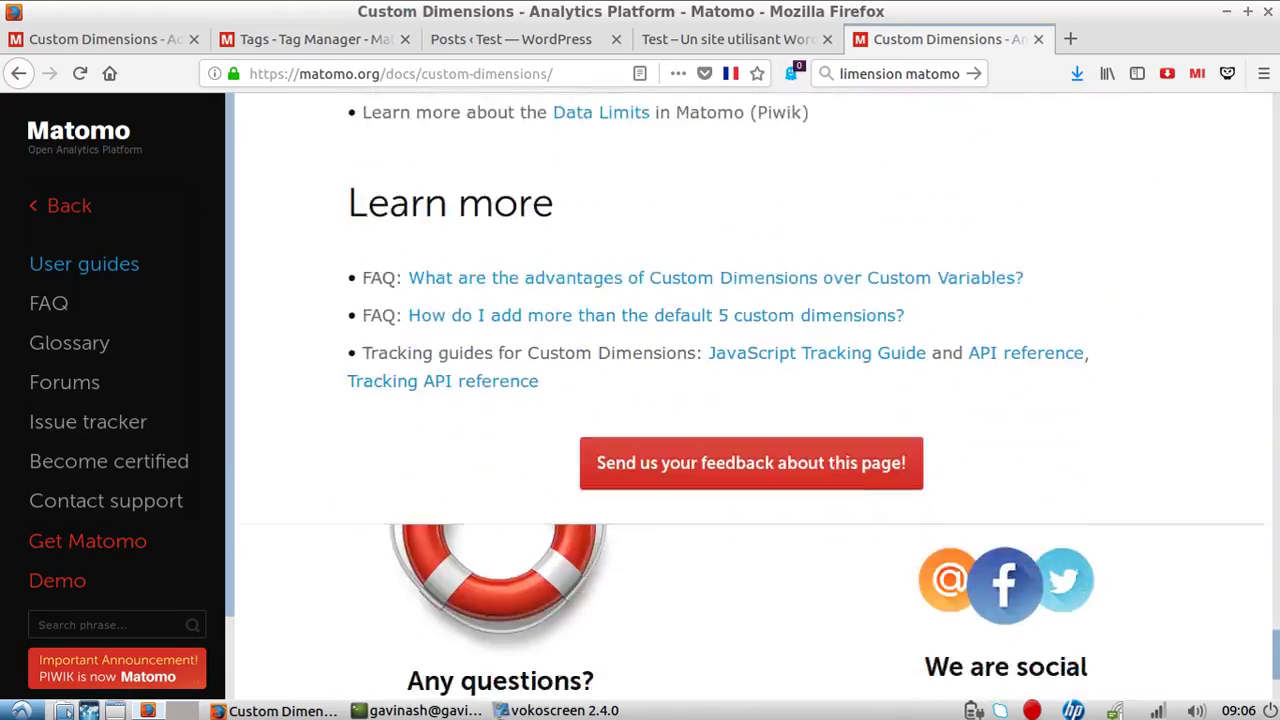
{"action": "scroll", "coordinate": [684, 284], "scroll_direction": "up", "scroll_amount": 20}
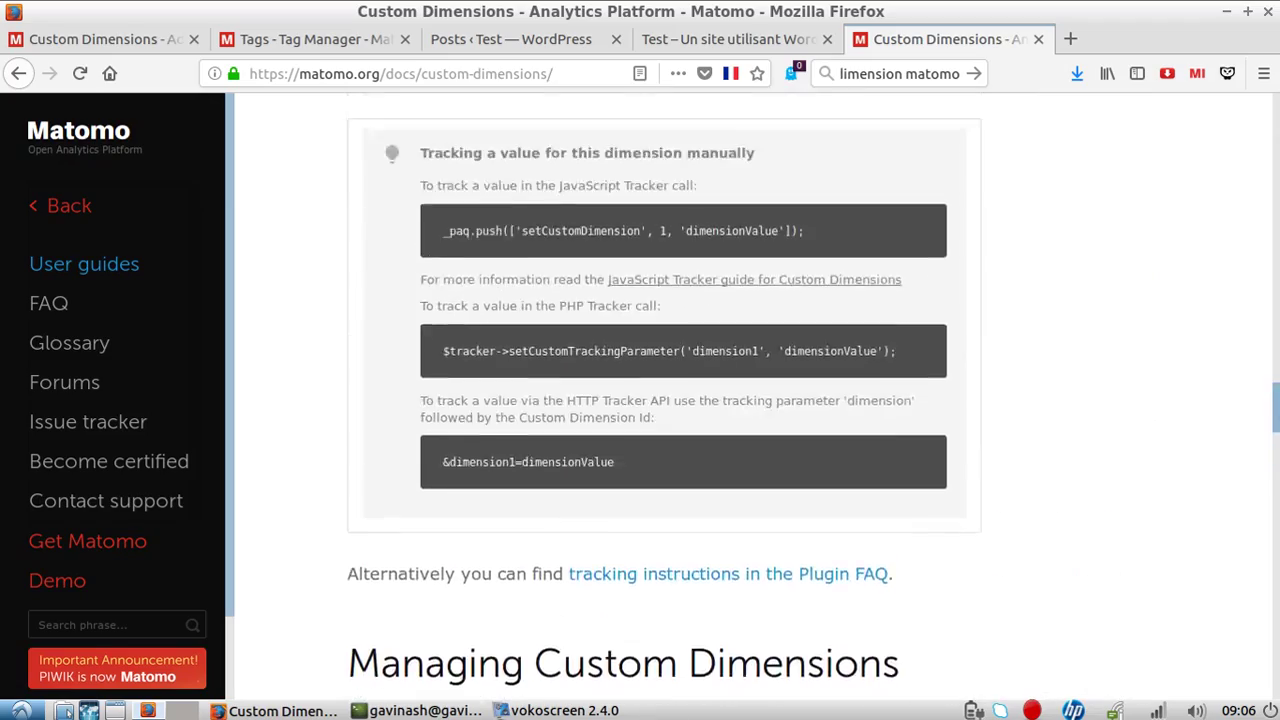
{"action": "scroll", "coordinate": [1276, 265], "scroll_direction": "up", "scroll_amount": 20}
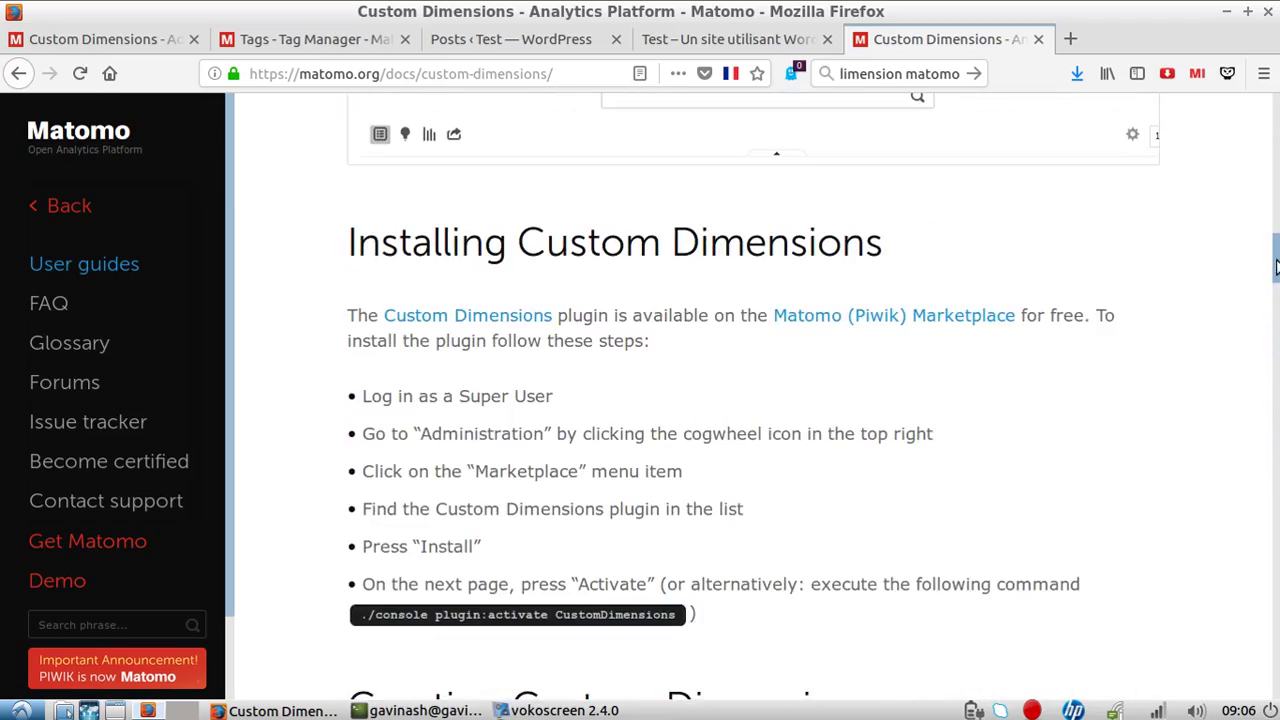
{"action": "scroll", "coordinate": [1276, 265], "scroll_direction": "up", "scroll_amount": 10}
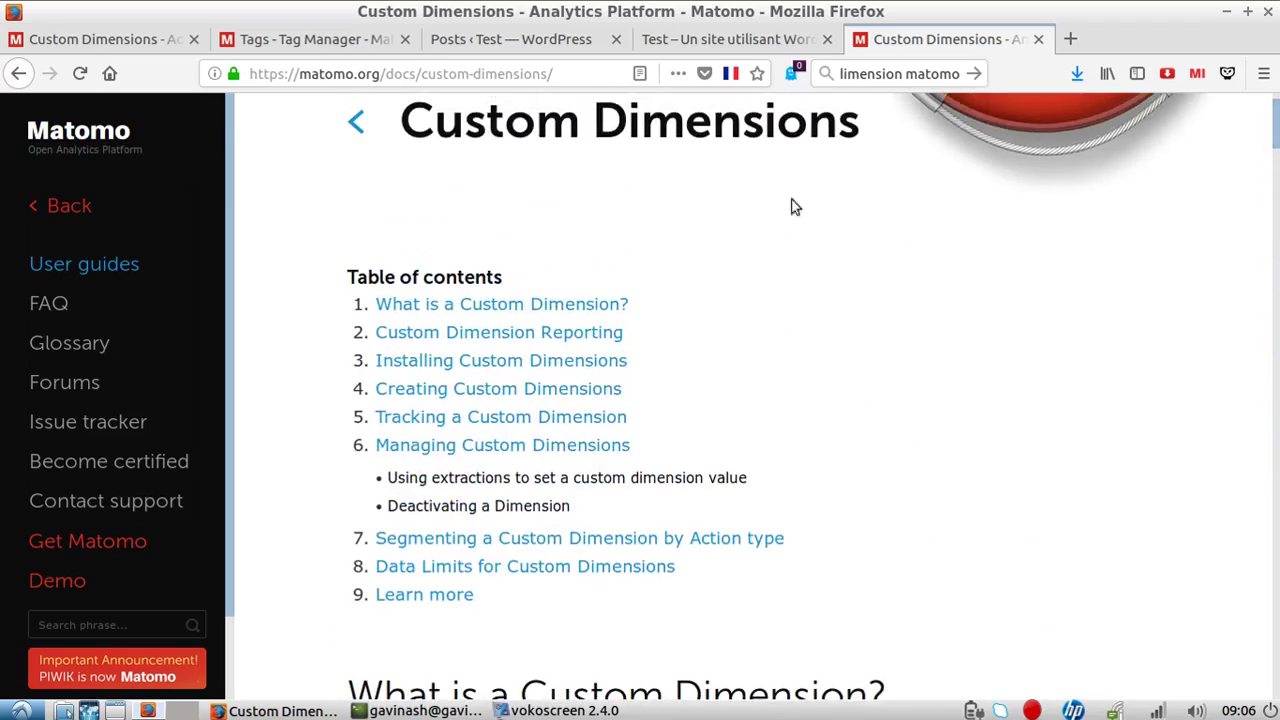
{"action": "left_click", "coordinate": [343, 39]}
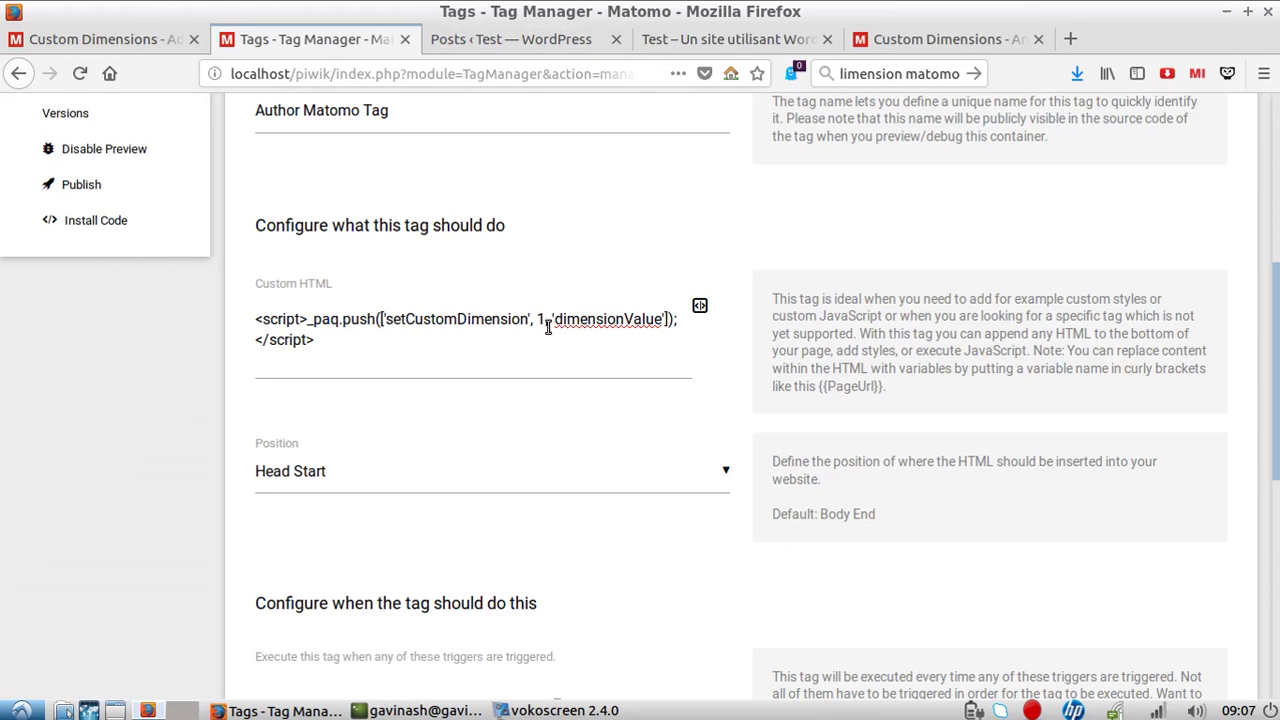
{"action": "scroll", "coordinate": [598, 405], "scroll_direction": "up", "scroll_amount": 1}
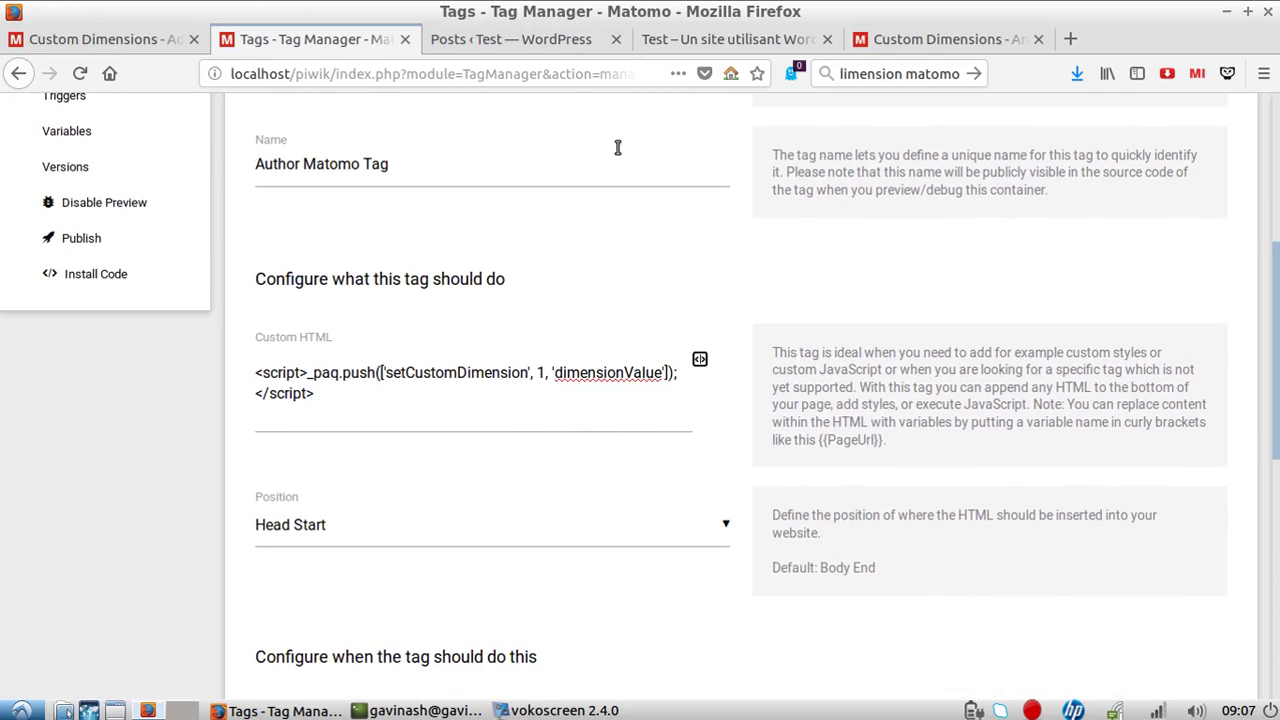
Inspect the HTML of the author link under the "Hey dude" post on the WordPress site
{"action": "left_click", "coordinate": [665, 40]}
{"action": "scroll", "coordinate": [240, 460], "scroll_direction": "down", "scroll_amount": 3}
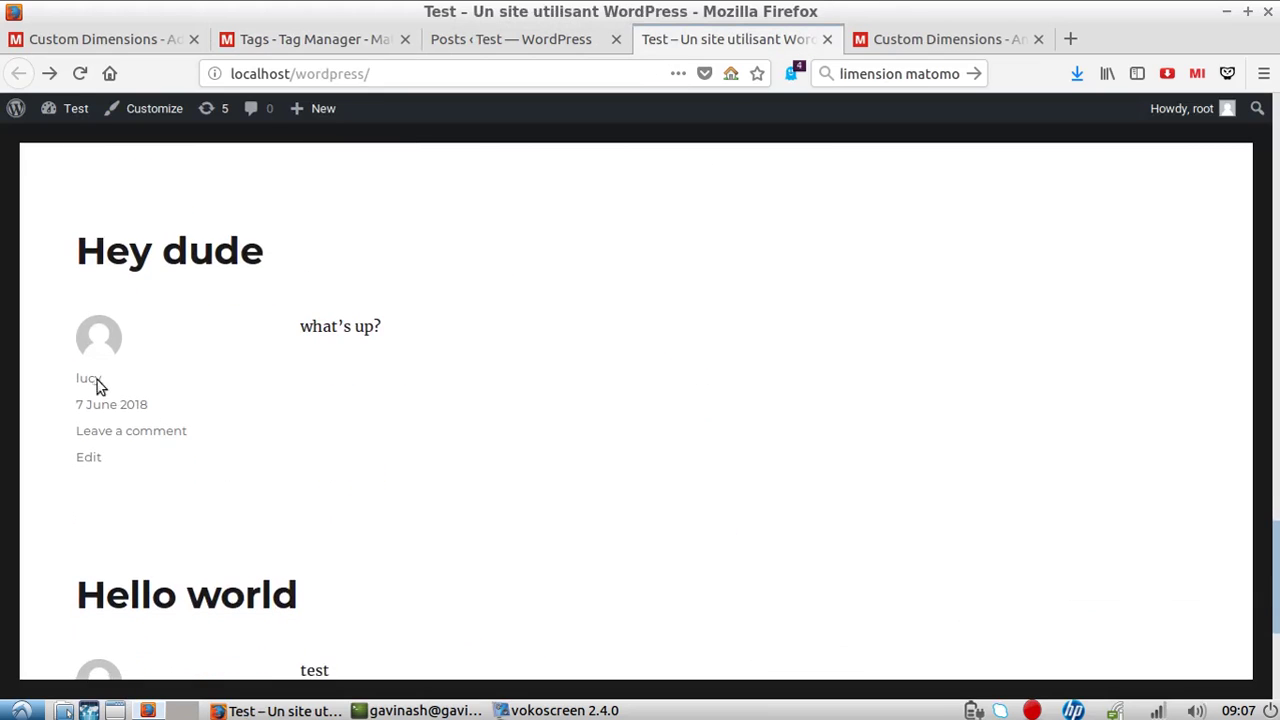
{"action": "right_click", "coordinate": [97, 380]}
{"action": "left_click", "coordinate": [177, 604]}
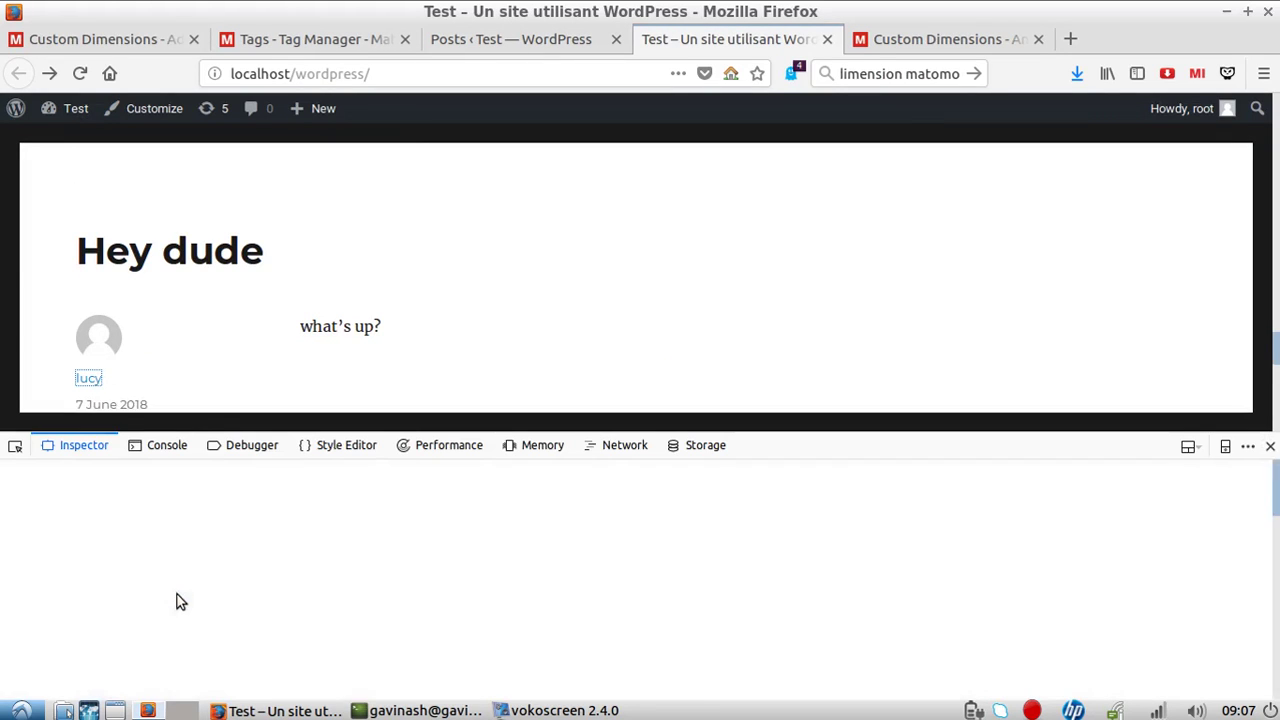
{"action": "scroll", "coordinate": [231, 323], "scroll_direction": "down", "scroll_amount": 2}
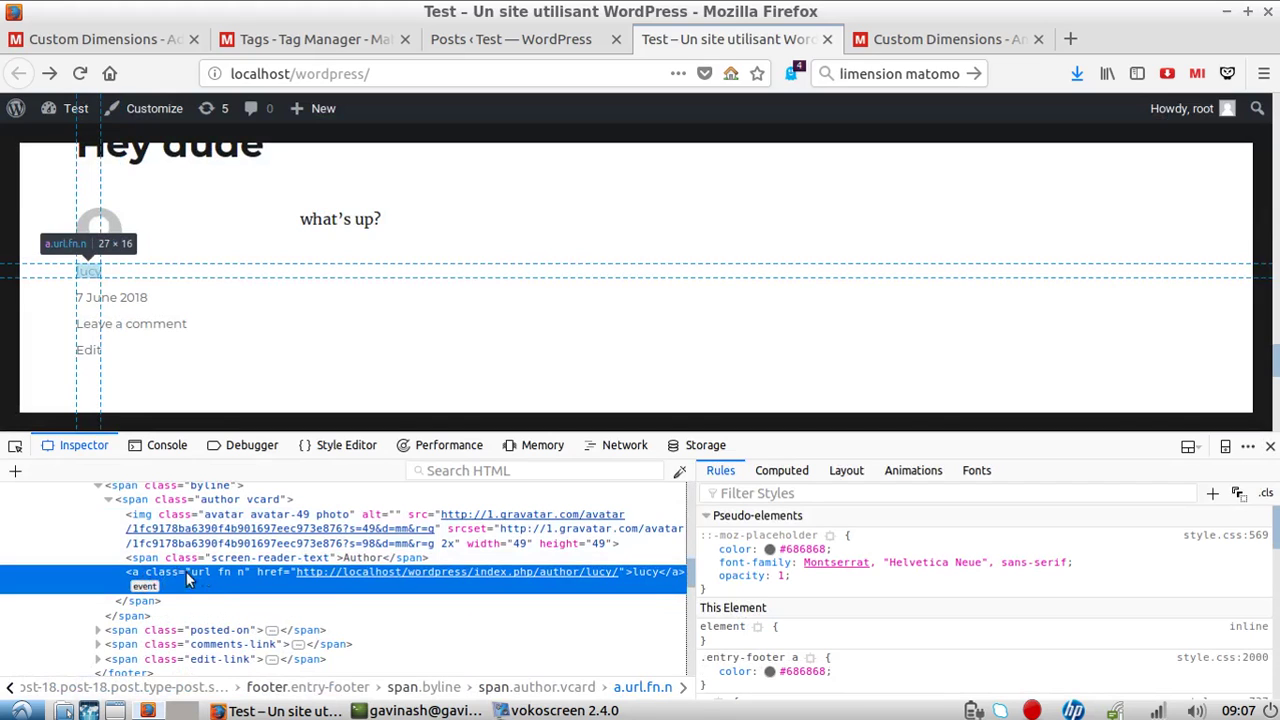
Highlight the class value "url fn n" in the author link's HTML and leave the attribute editor without changing it
{"action": "key", "text": "Up"}
{"action": "left_click", "coordinate": [222, 577]}
{"action": "left_click", "coordinate": [222, 577]}
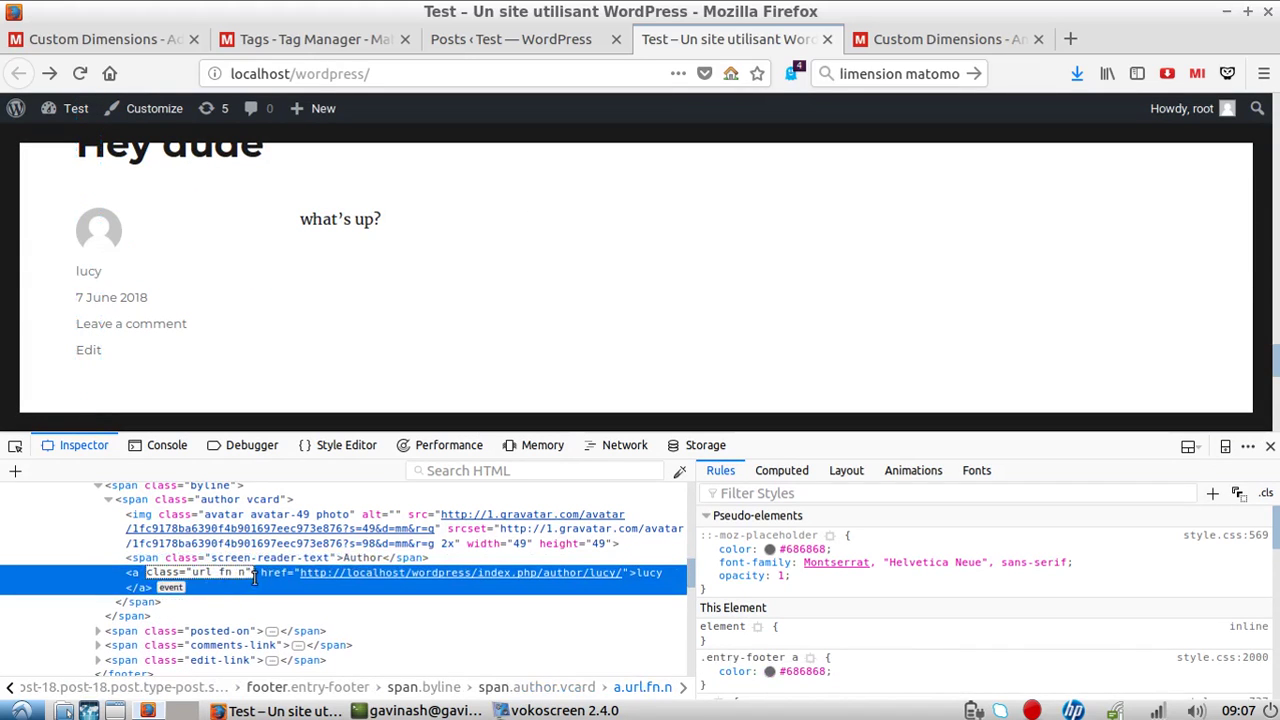
{"action": "left_click", "coordinate": [254, 578]}
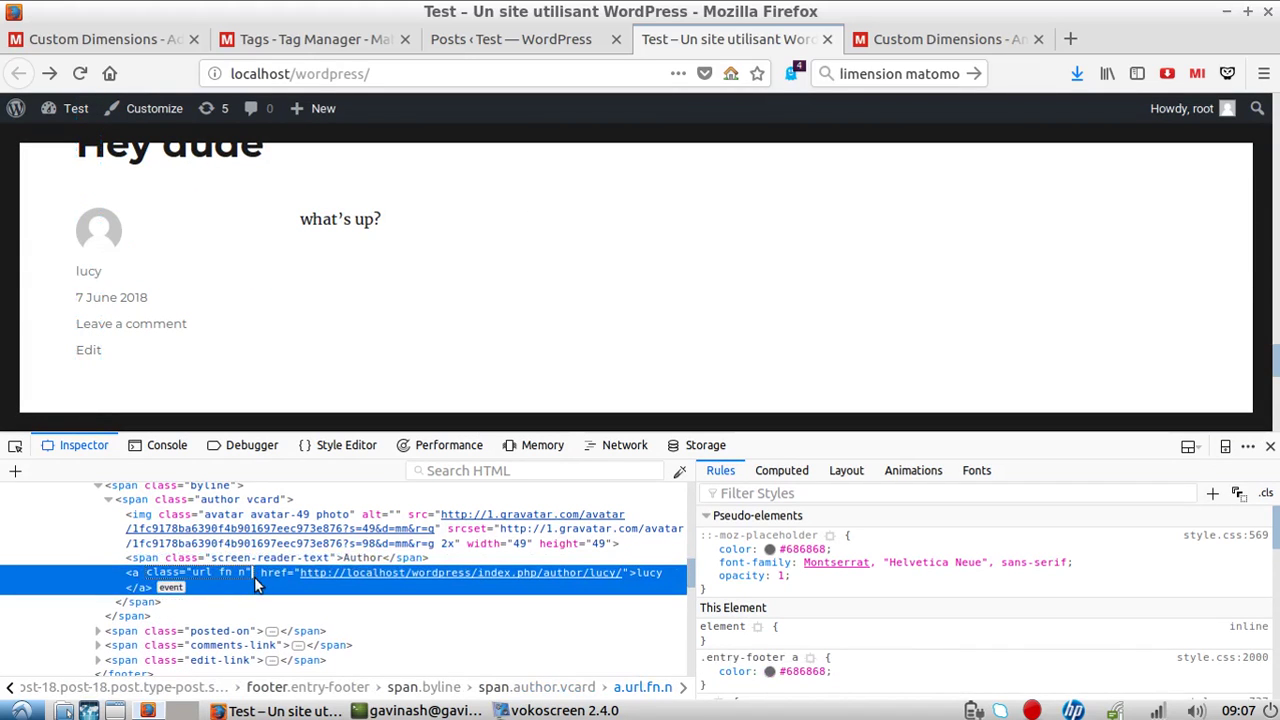
{"action": "left_click_drag", "start_coordinate": [254, 578], "coordinate": [194, 572]}
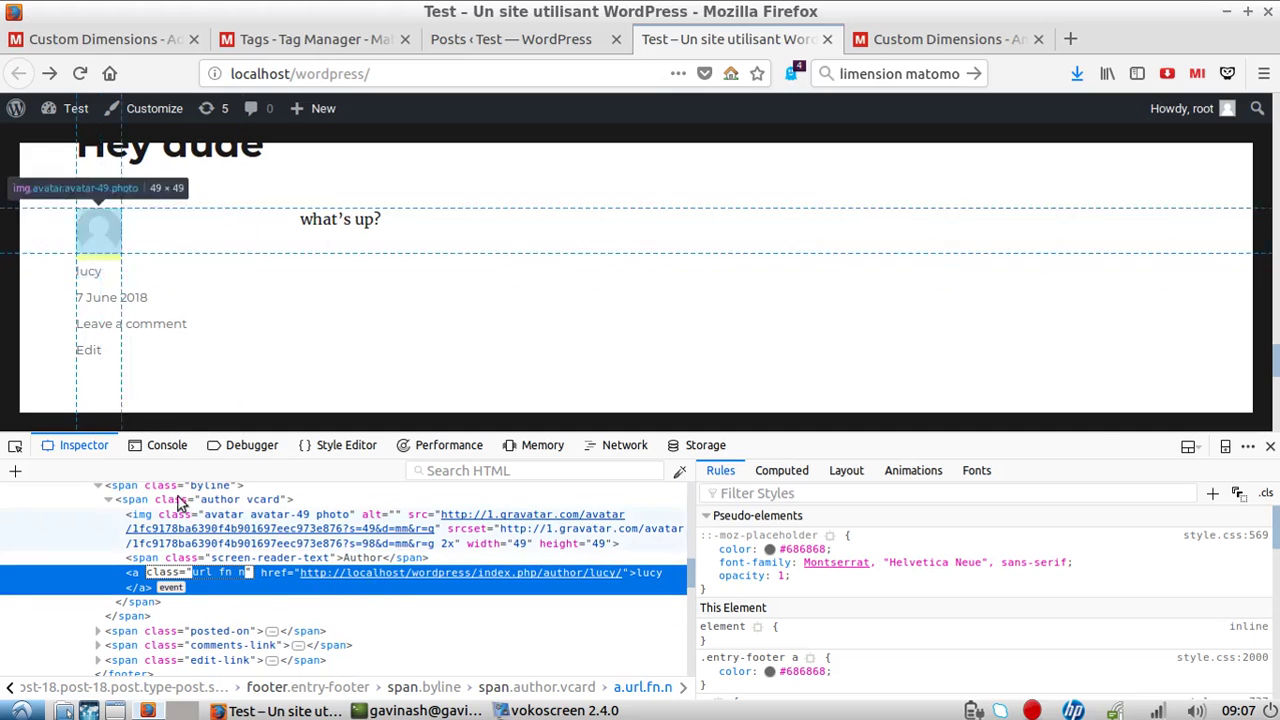
{"action": "left_click", "coordinate": [45, 338]}
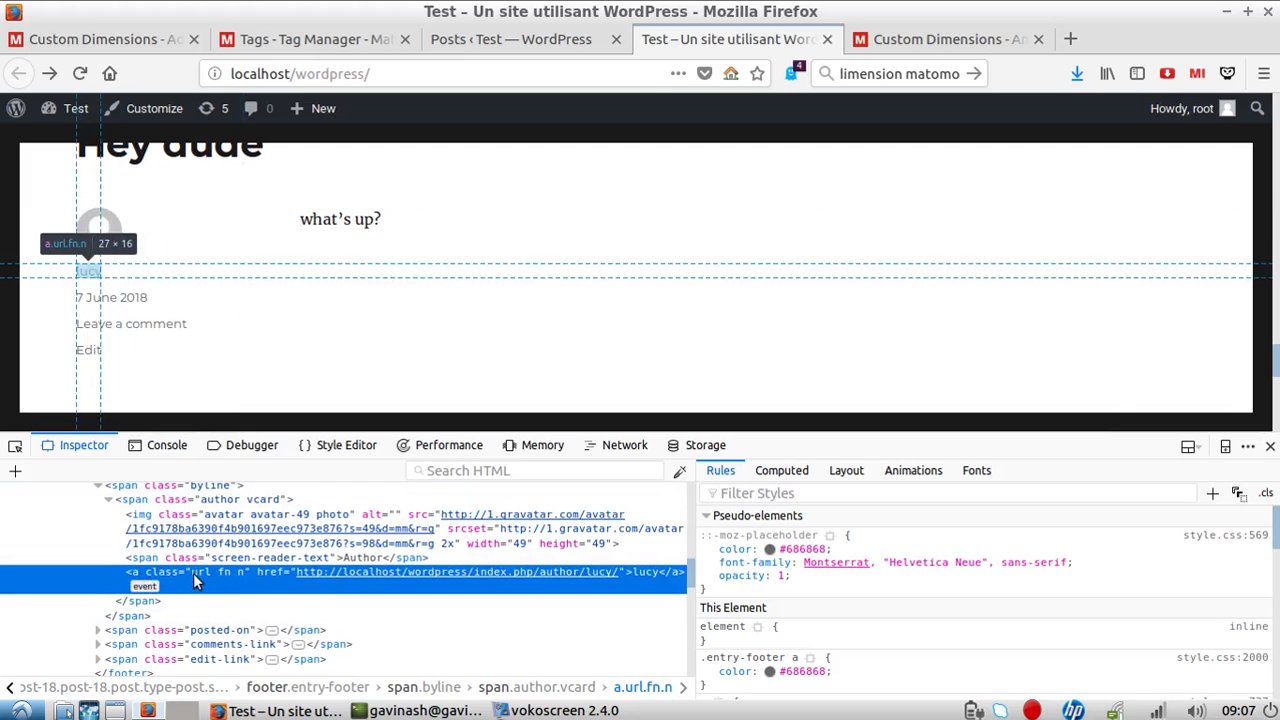
Return to the new tag in Tag Manager and set it to execute on the Pageview trigger
{"action": "left_click", "coordinate": [866, 42]}
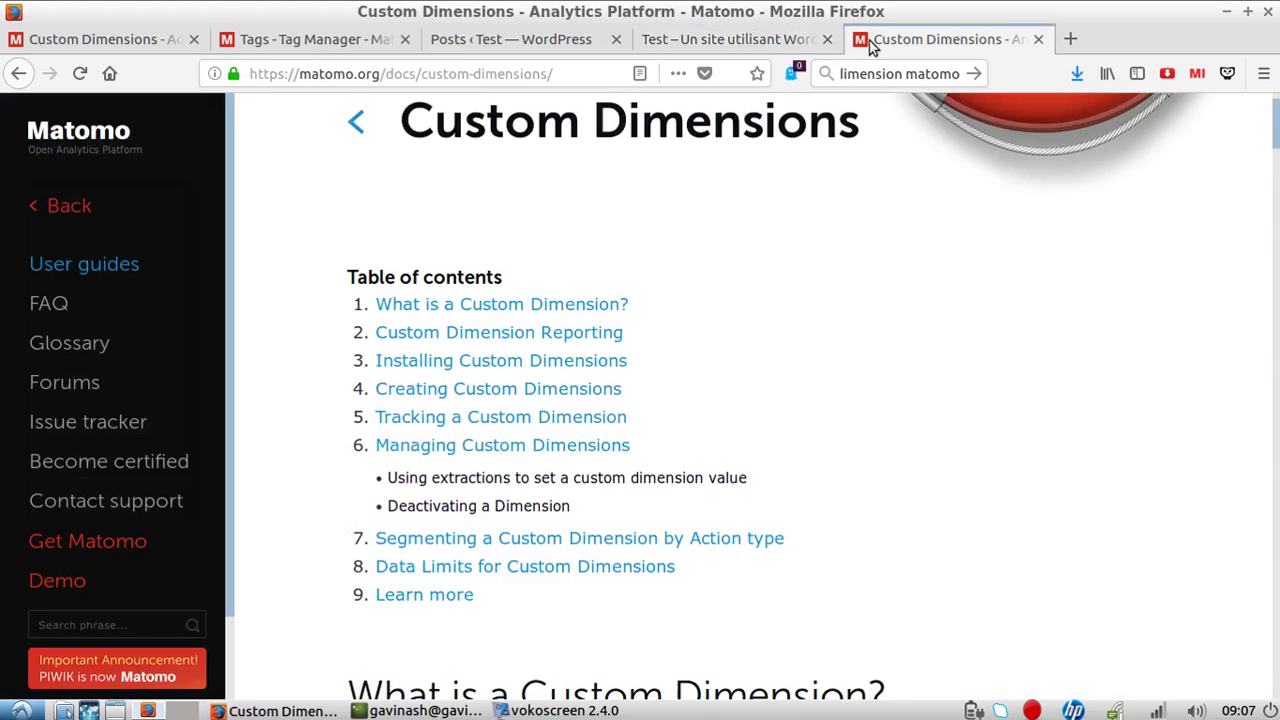
{"action": "left_click", "coordinate": [521, 40]}
{"action": "left_click", "coordinate": [366, 42]}
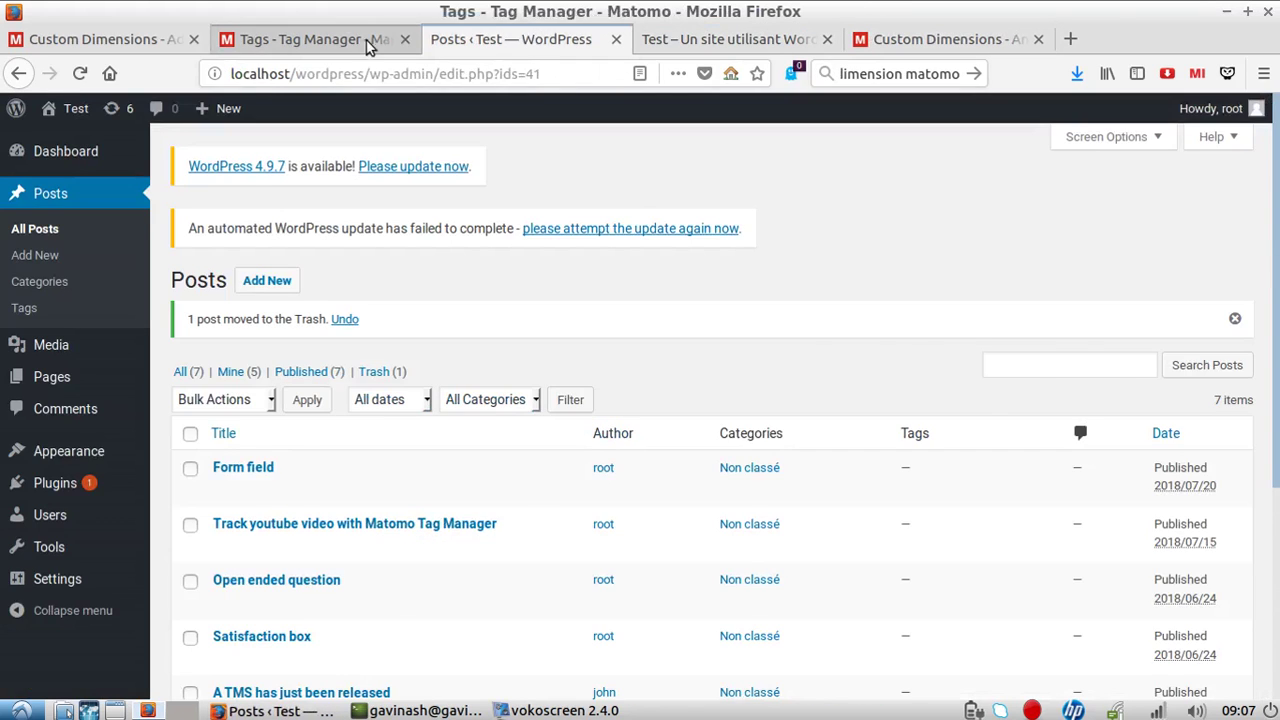
{"action": "scroll", "coordinate": [654, 466], "scroll_direction": "down", "scroll_amount": 4}
{"action": "scroll", "coordinate": [649, 463], "scroll_direction": "down", "scroll_amount": 2}
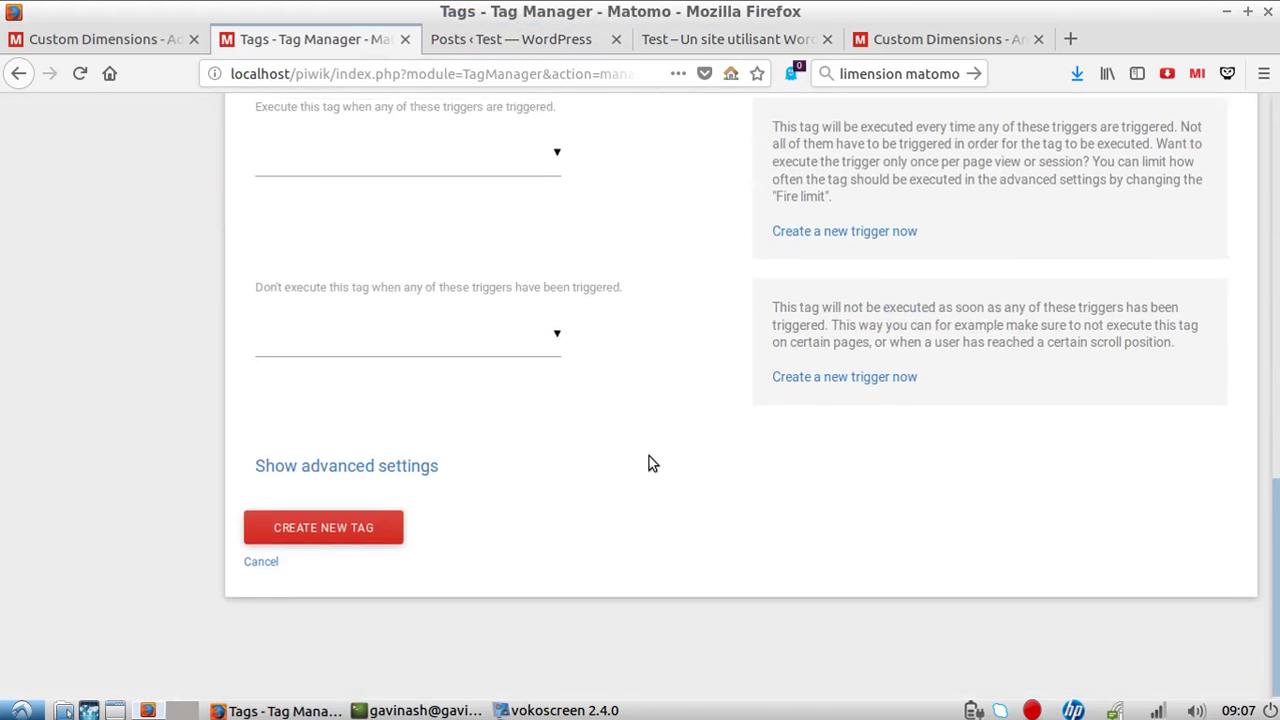
{"action": "scroll", "coordinate": [649, 463], "scroll_direction": "up", "scroll_amount": 3}
{"action": "left_click", "coordinate": [528, 418]}
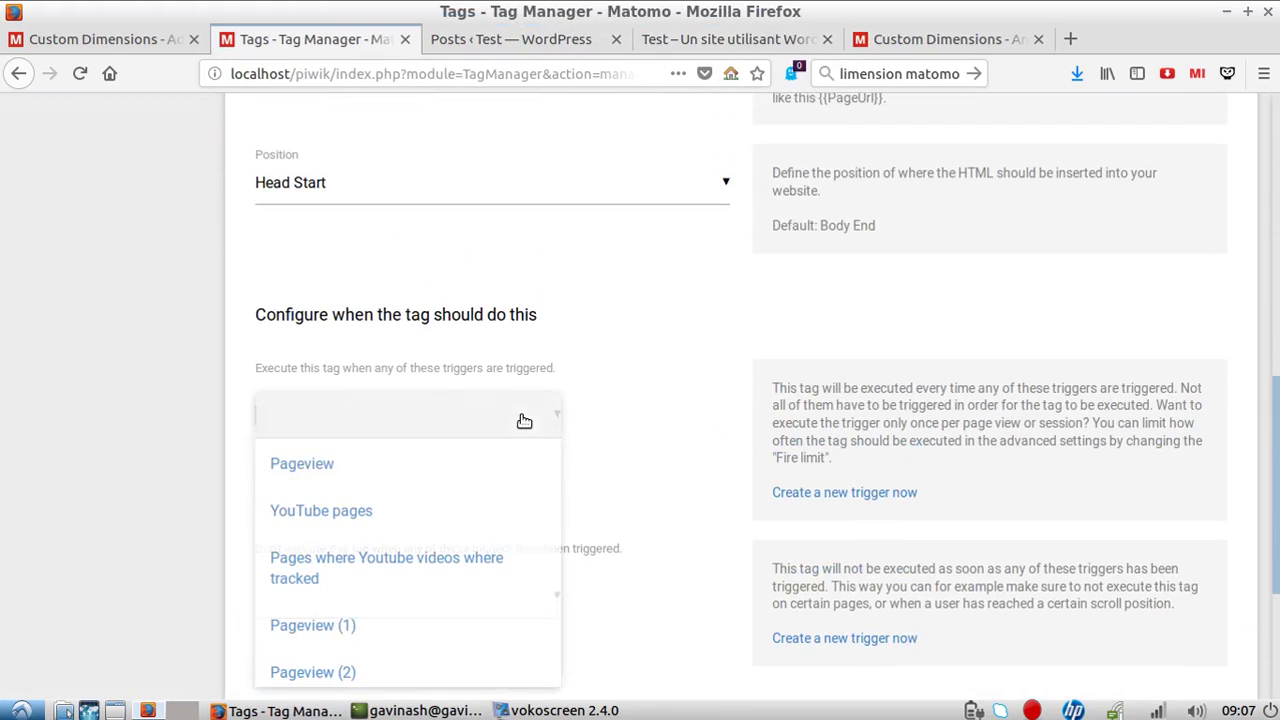
{"action": "left_click", "coordinate": [447, 460]}
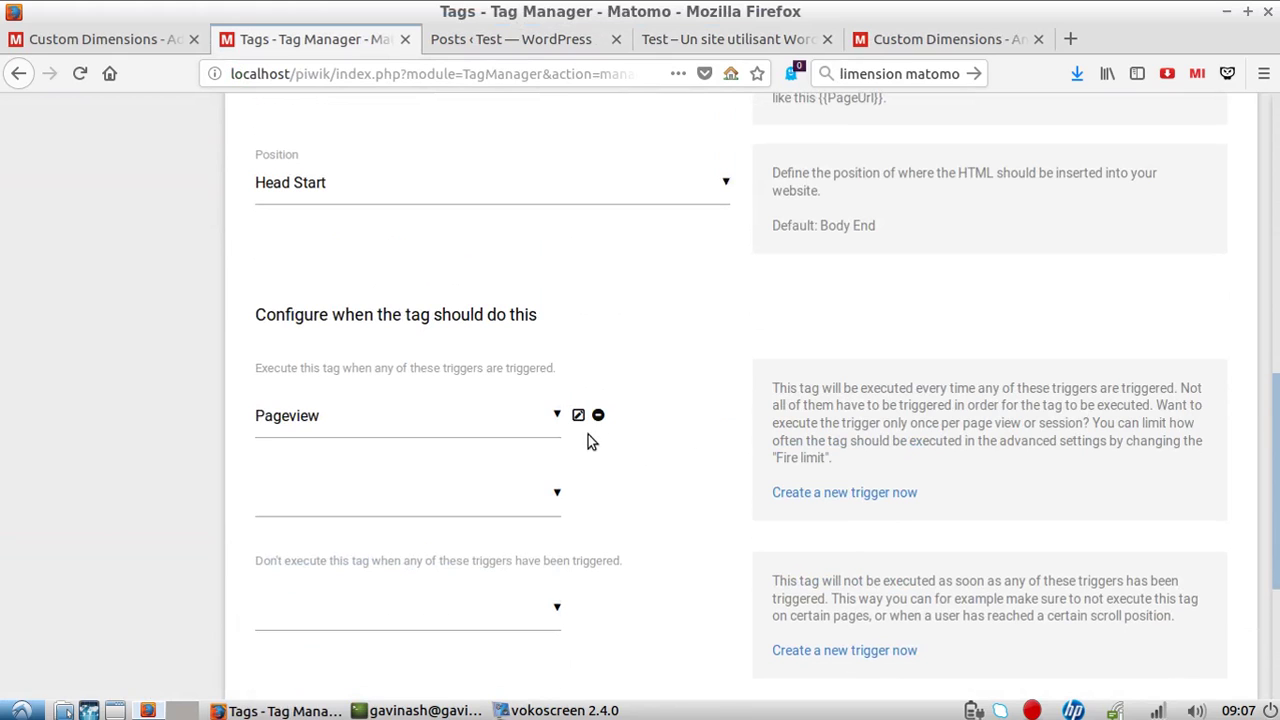
{"action": "scroll", "coordinate": [555, 455], "scroll_direction": "up", "scroll_amount": 2}
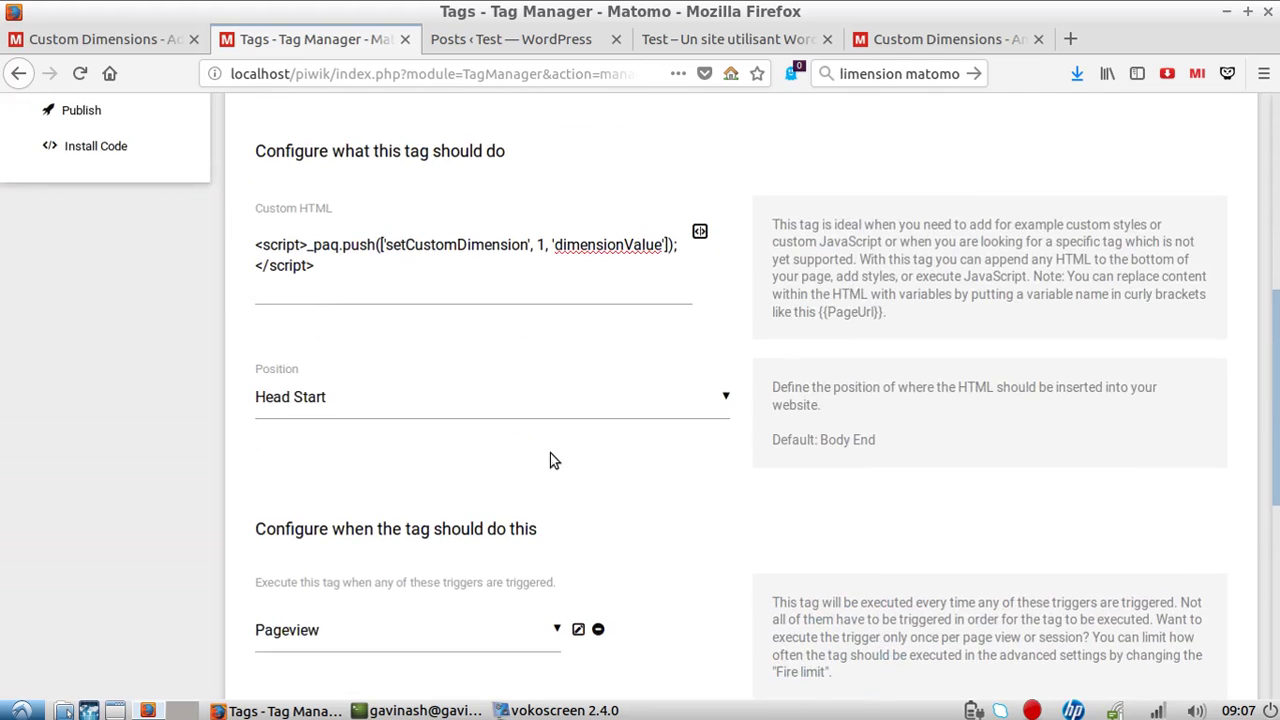
{"action": "scroll", "coordinate": [555, 460], "scroll_direction": "down", "scroll_amount": 3}
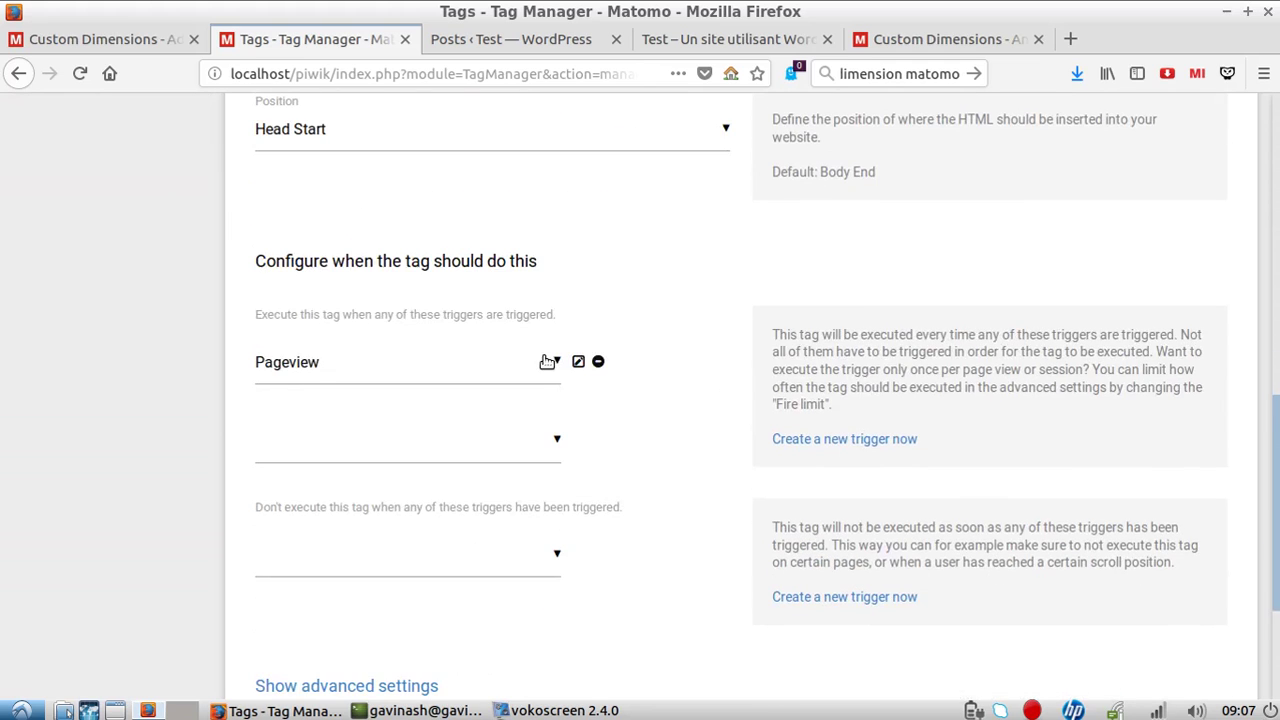
Open the "Hey dude" post on its own page and highlight the 2018/06/ part of its URL
{"action": "left_click", "coordinate": [655, 45]}
{"action": "scroll", "coordinate": [425, 268], "scroll_direction": "up", "scroll_amount": 2}
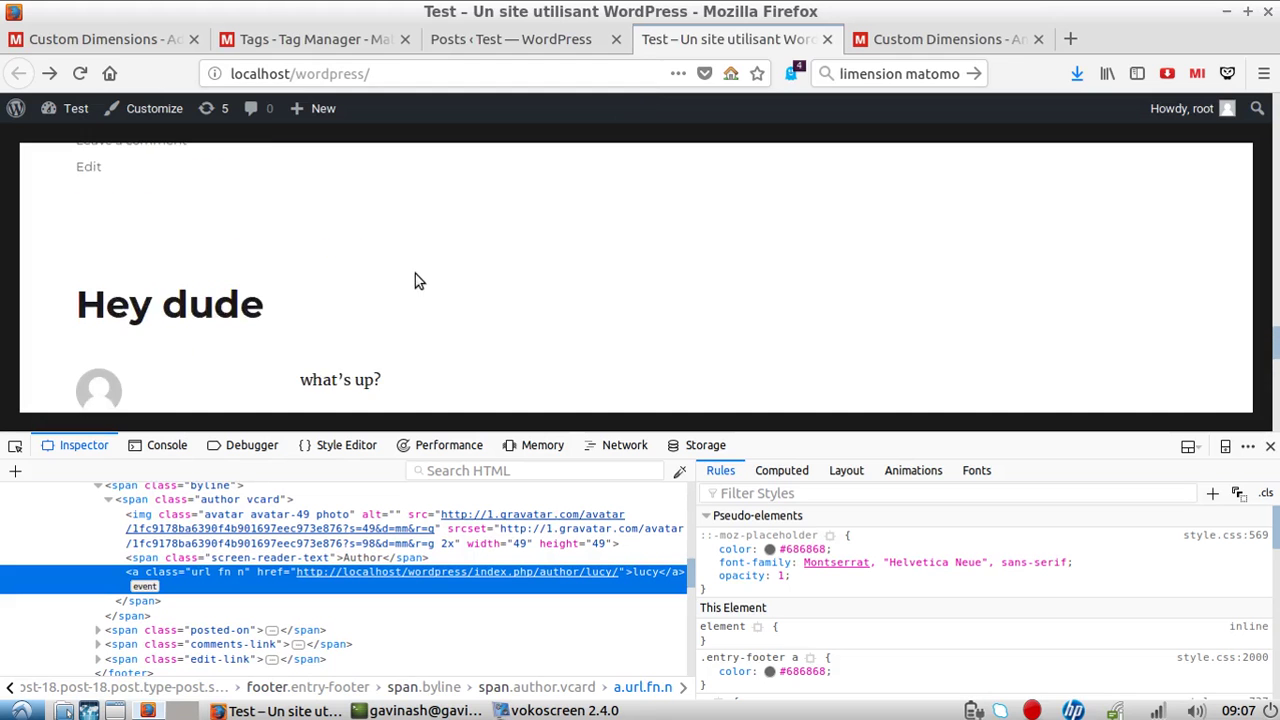
{"action": "scroll", "coordinate": [409, 277], "scroll_direction": "down", "scroll_amount": 3}
{"action": "scroll", "coordinate": [240, 250], "scroll_direction": "up", "scroll_amount": 2}
{"action": "left_click", "coordinate": [196, 218]}
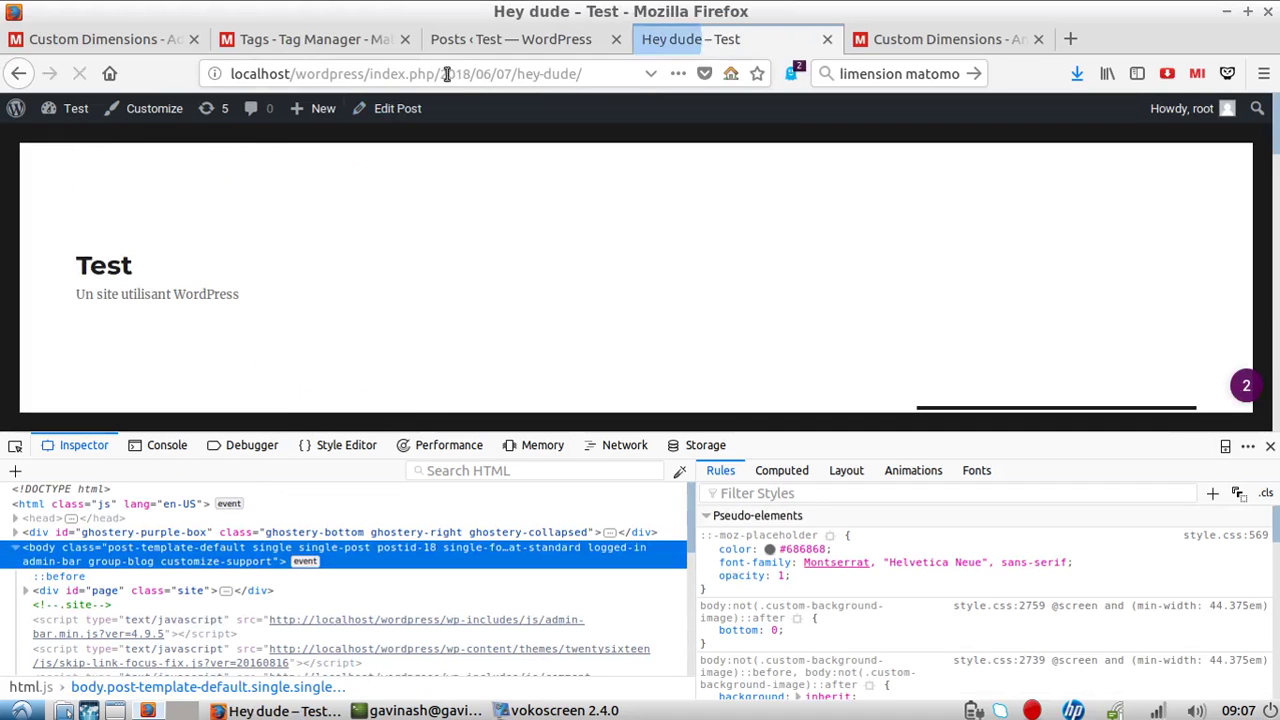
{"action": "left_click_drag", "start_coordinate": [440, 73], "coordinate": [500, 73]}
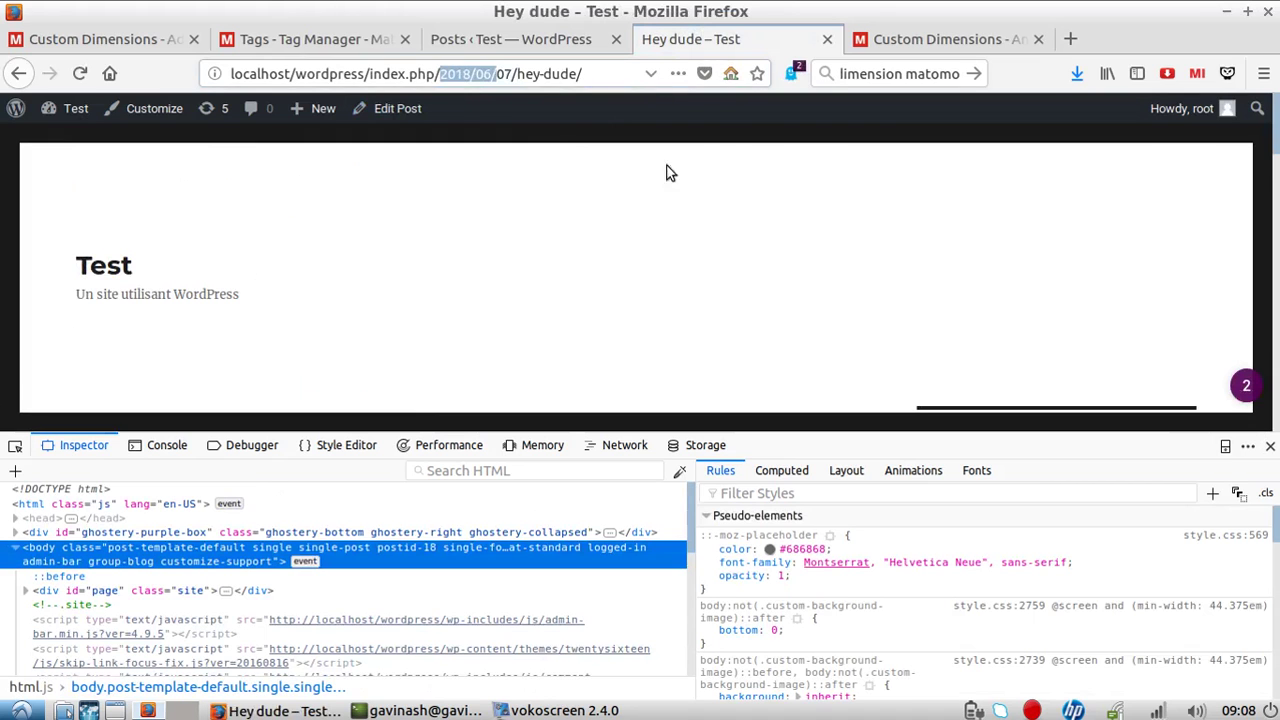
Return to the tag, restrict its Pageview trigger to a Page URL that contains /2018/, and rename the trigger "Pageview /2018/"
{"action": "left_click", "coordinate": [908, 40]}
{"action": "left_click", "coordinate": [495, 40]}
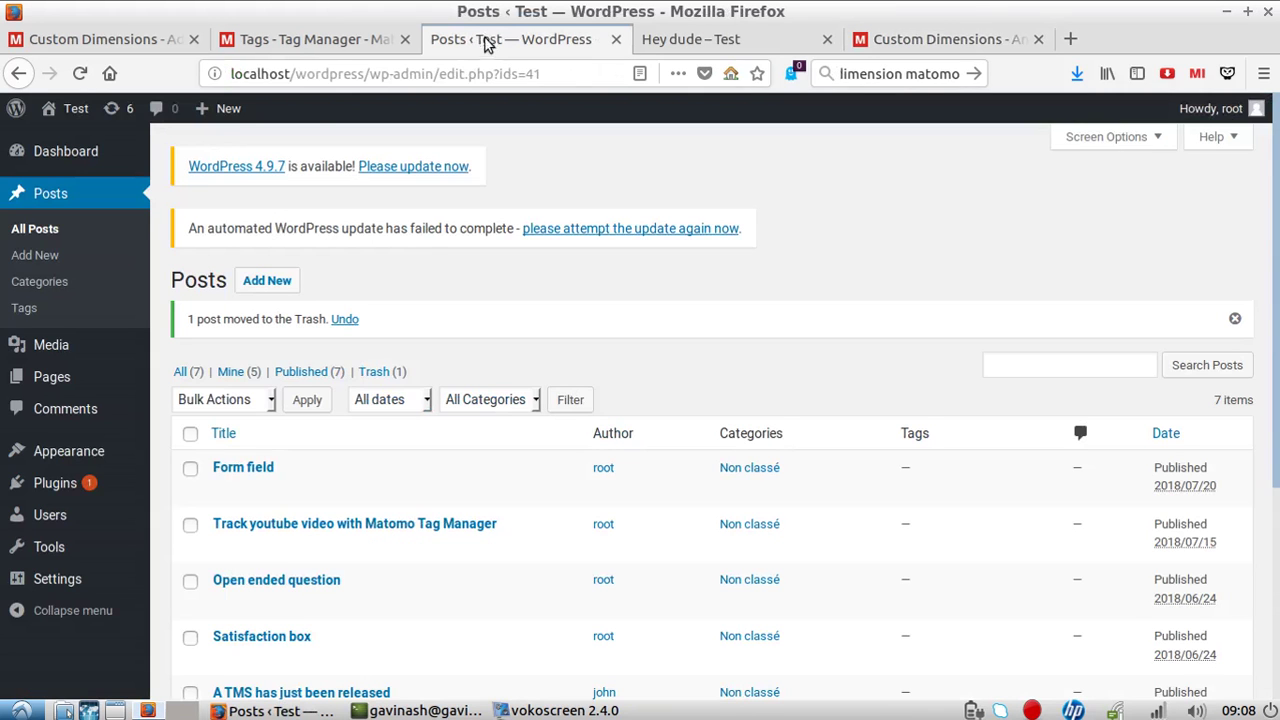
{"action": "left_click", "coordinate": [312, 42]}
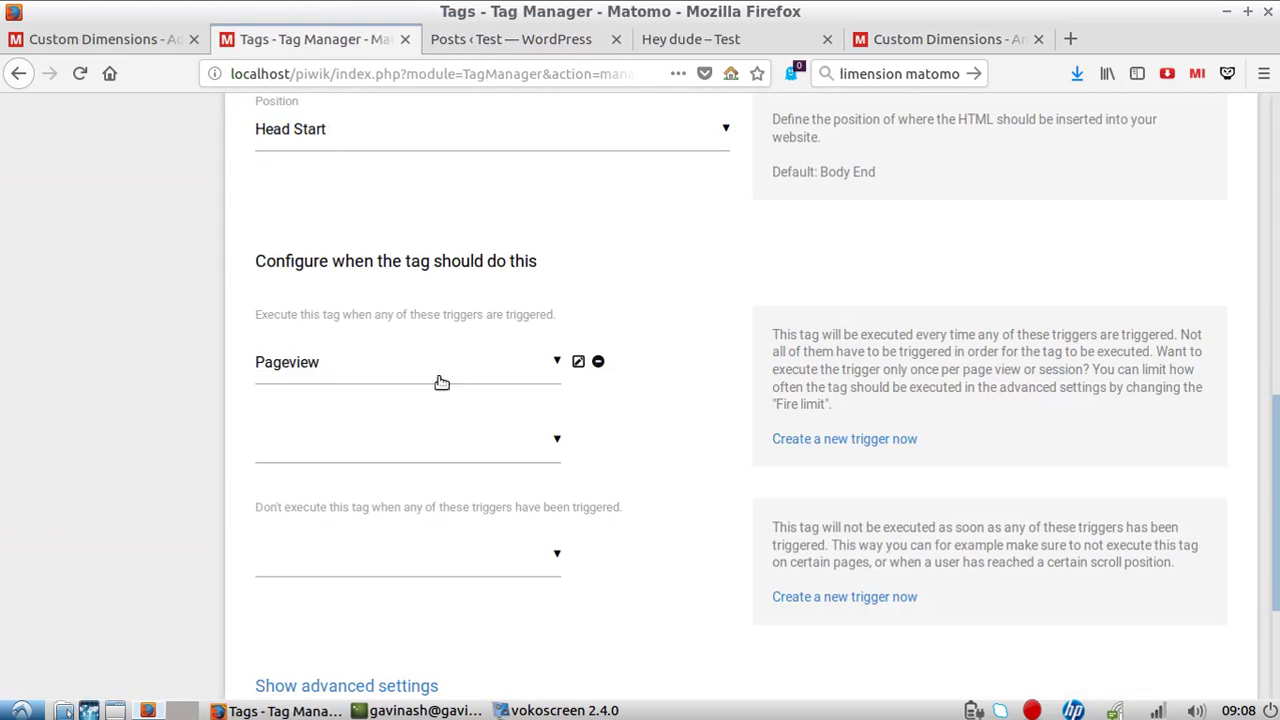
{"action": "left_click", "coordinate": [579, 362]}
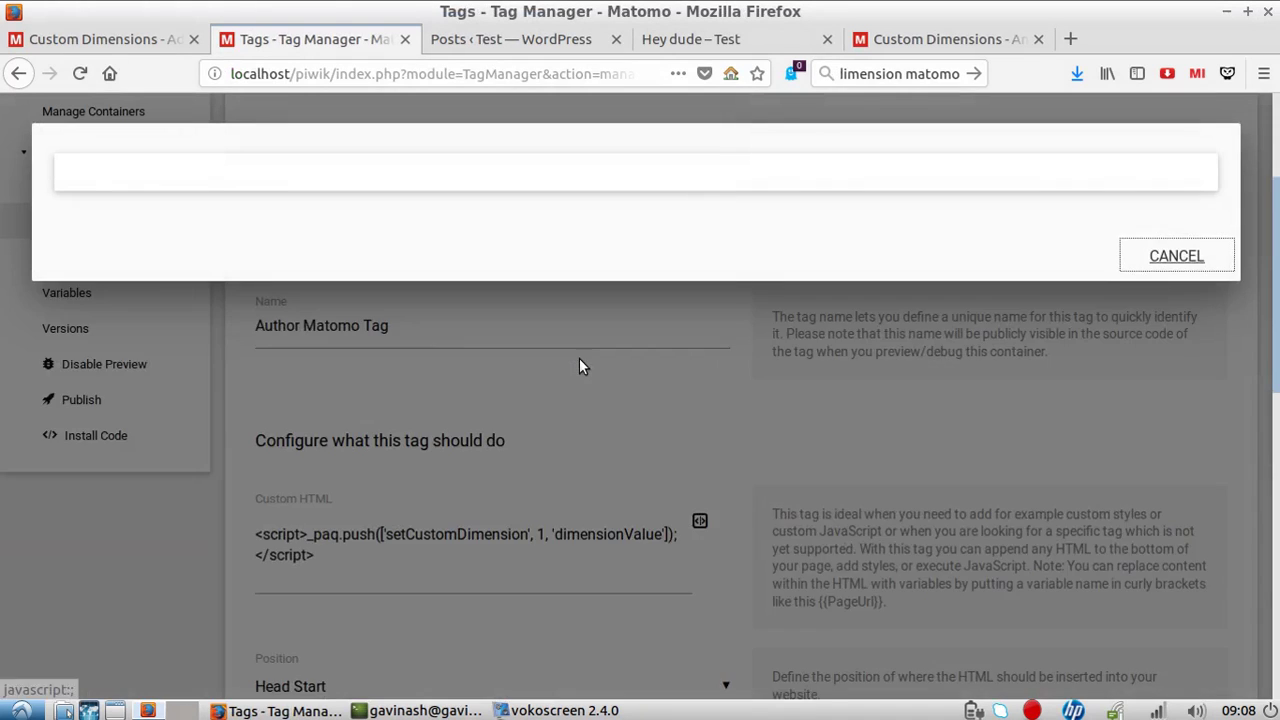
{"action": "scroll", "coordinate": [461, 465], "scroll_direction": "down", "scroll_amount": 2}
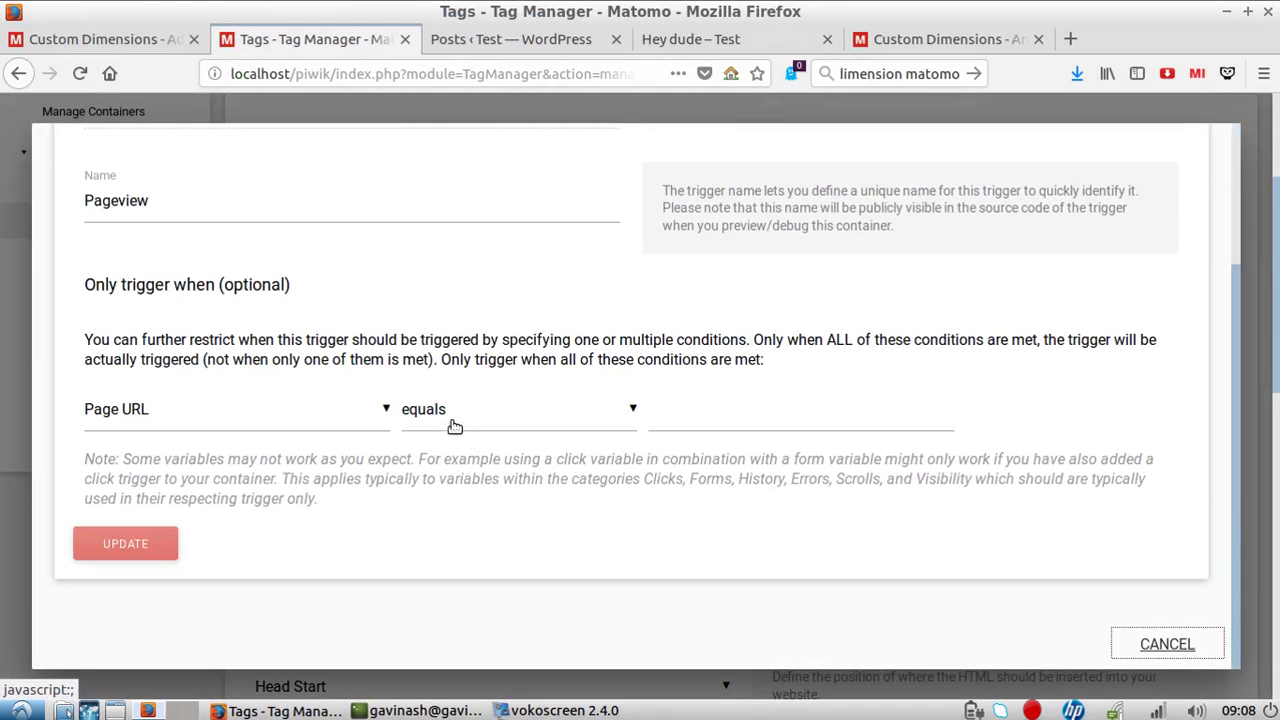
{"action": "left_click", "coordinate": [494, 421]}
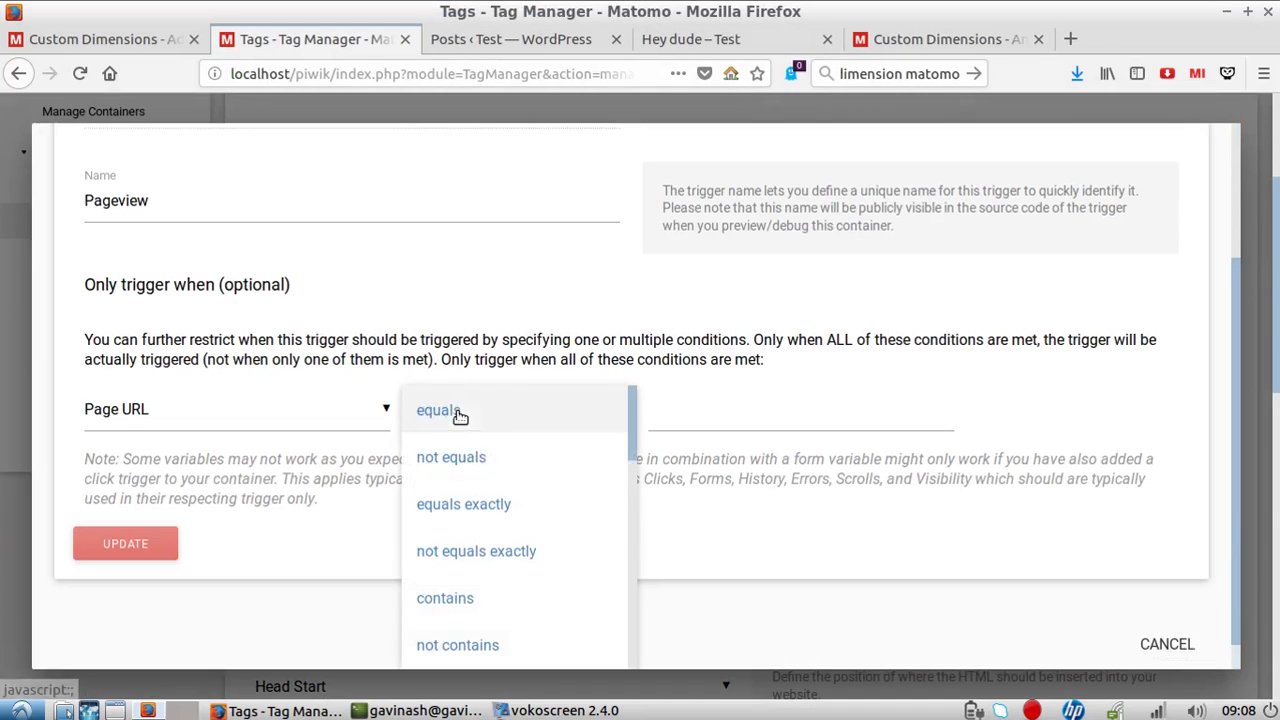
{"action": "left_click", "coordinate": [471, 598]}
{"action": "left_click", "coordinate": [688, 414]}
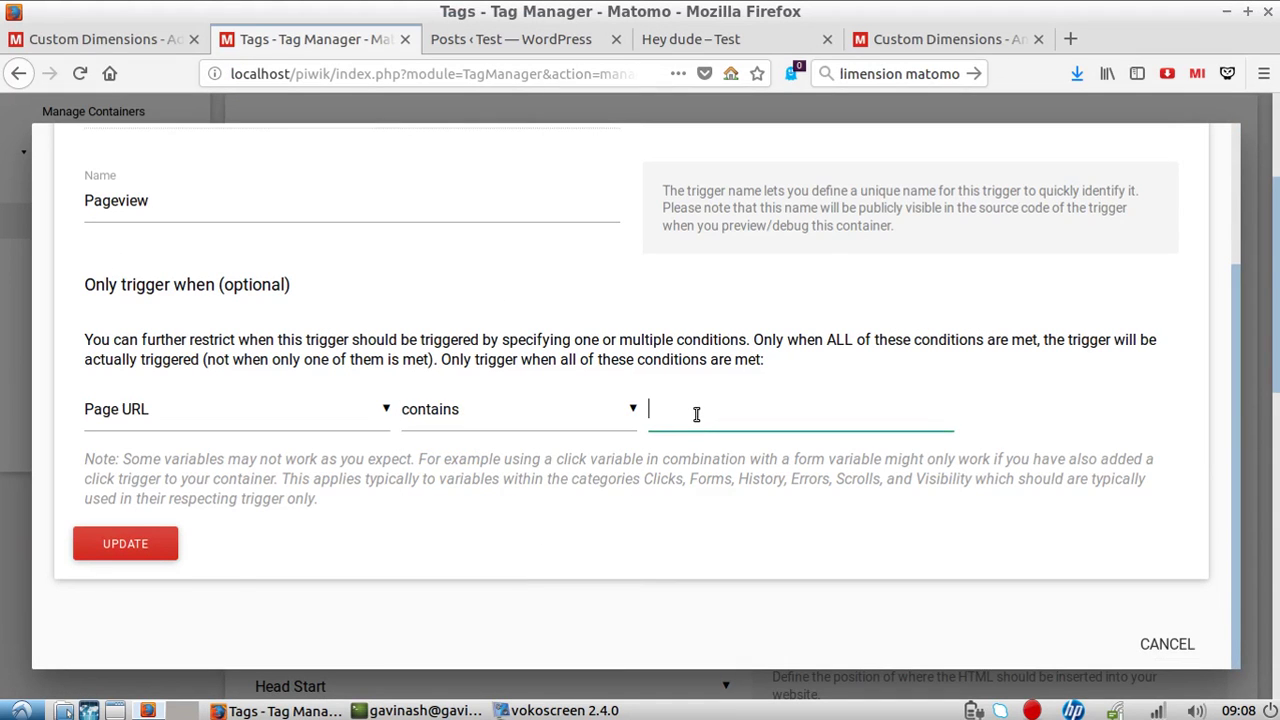
{"action": "type", "text": "/2018/"}
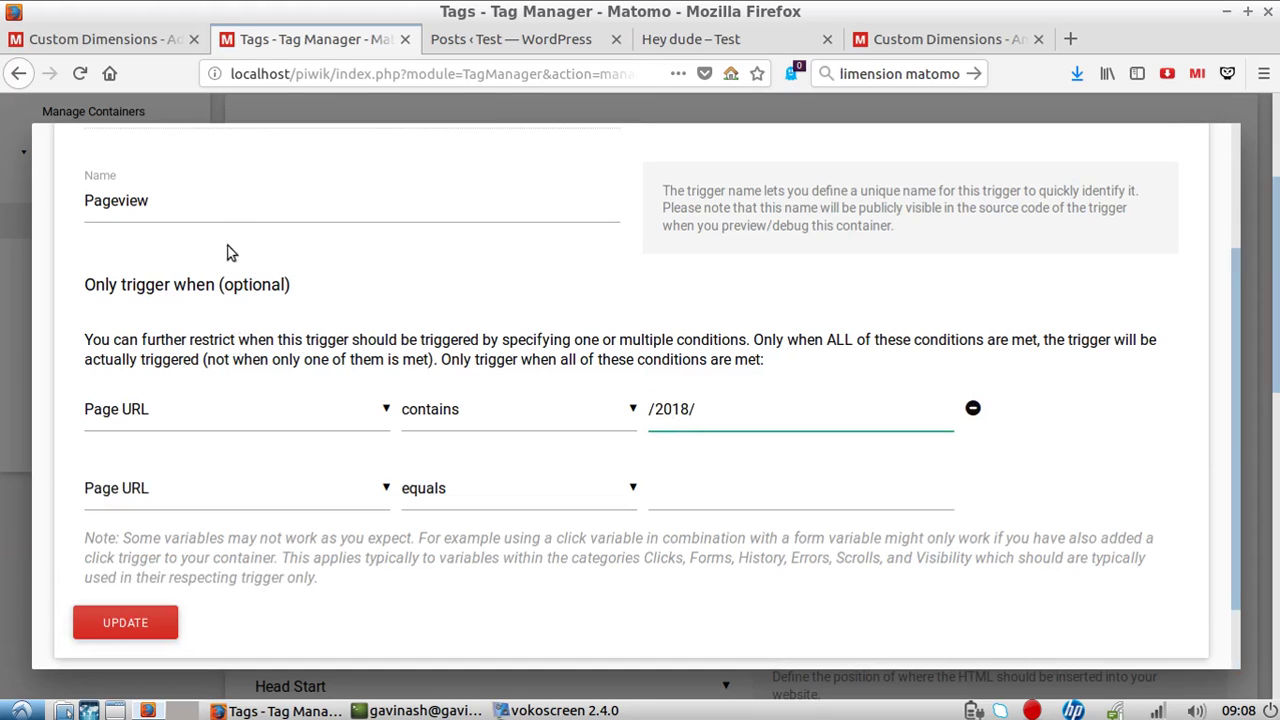
{"action": "left_click", "coordinate": [224, 208]}
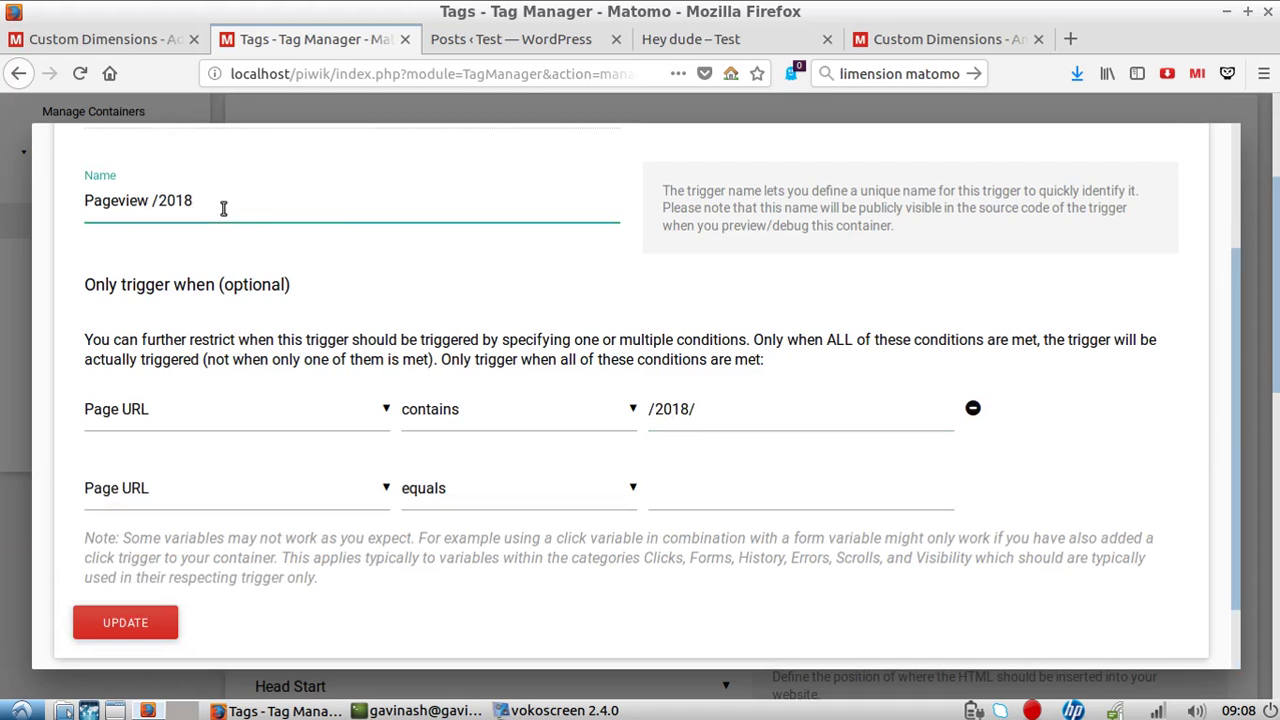
{"action": "left_click", "coordinate": [125, 624]}
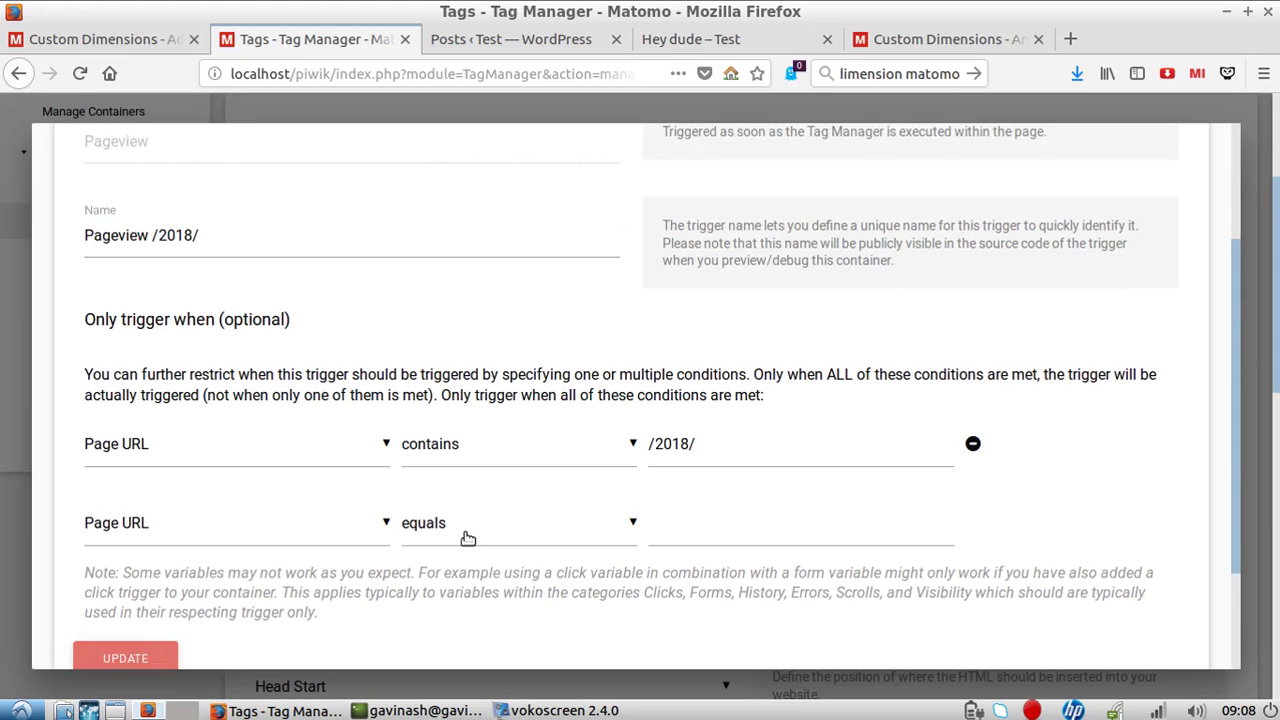
Create the Author Matomo Tag and highlight the dimensionValue placeholder in its Custom HTML
{"action": "scroll", "coordinate": [466, 478], "scroll_direction": "down", "scroll_amount": 8}
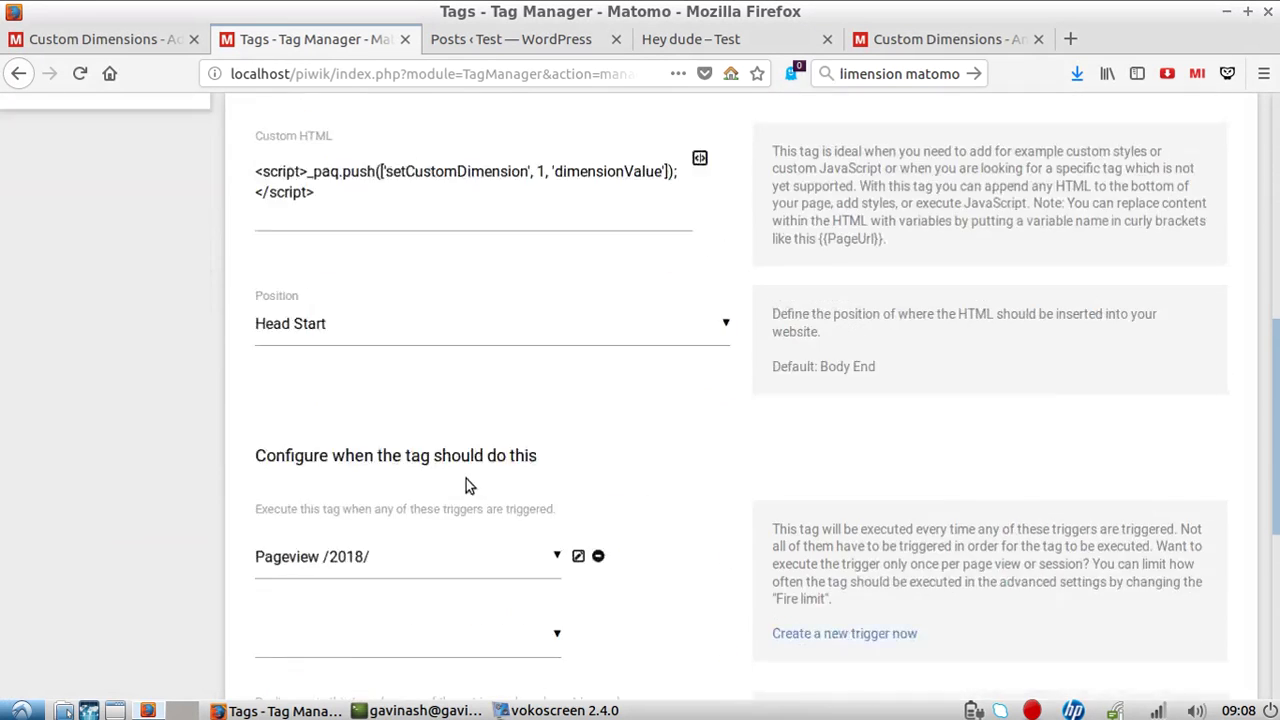
{"action": "left_click", "coordinate": [288, 524]}
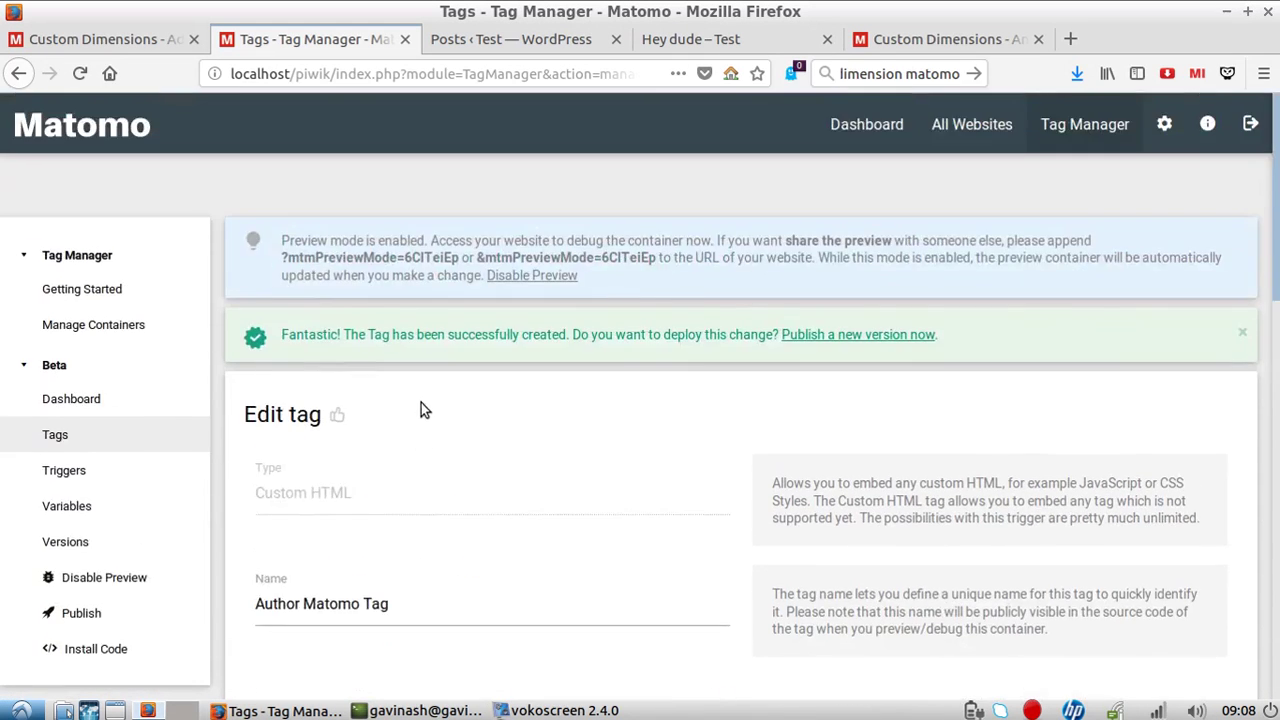
{"action": "scroll", "coordinate": [489, 437], "scroll_direction": "down", "scroll_amount": 5}
{"action": "left_click_drag", "start_coordinate": [555, 491], "coordinate": [656, 491]}
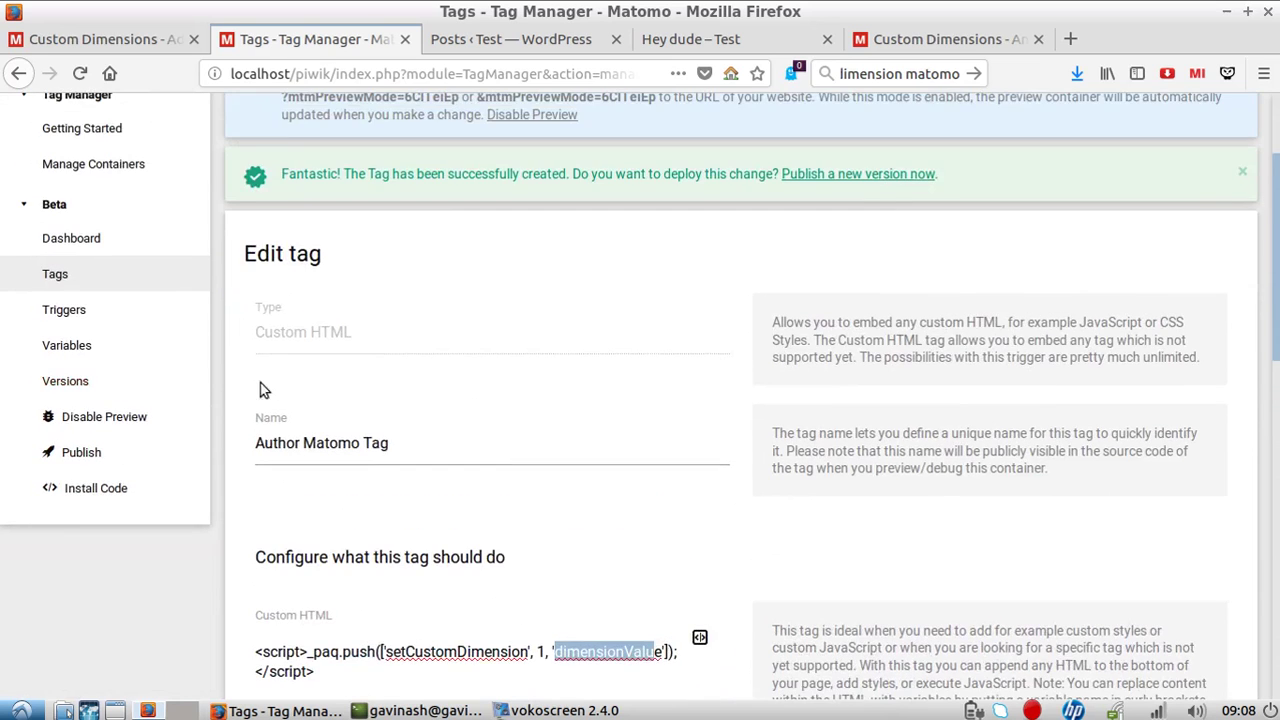
{"action": "scroll", "coordinate": [528, 456], "scroll_direction": "down", "scroll_amount": 5}
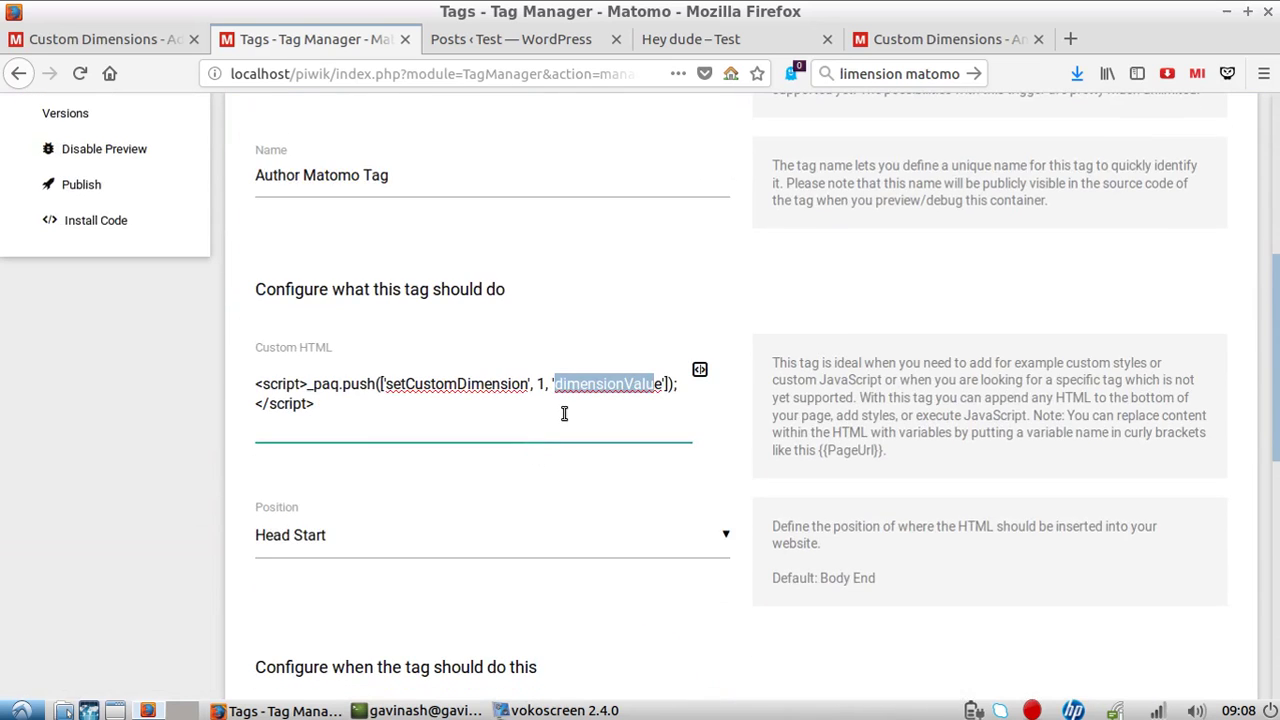
{"action": "scroll", "coordinate": [366, 416], "scroll_direction": "up", "scroll_amount": 5}
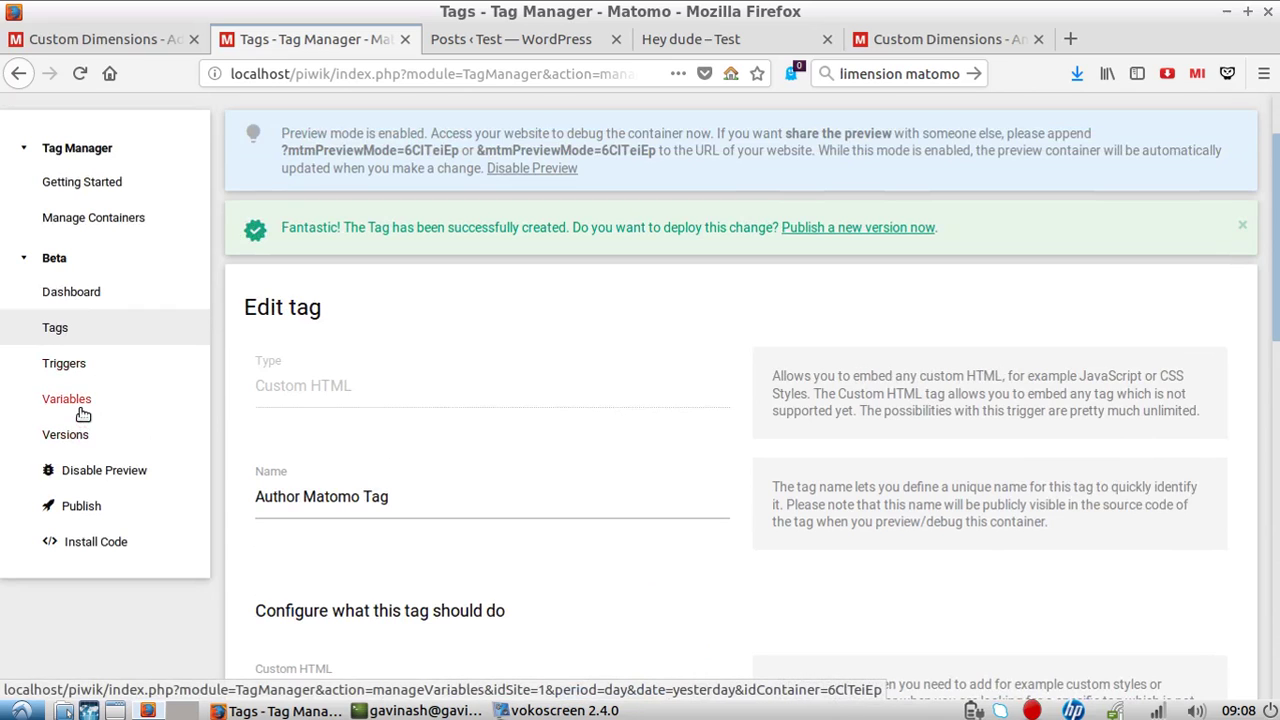
Start a new variable of type DOM Element in the Beta container
{"action": "left_click", "coordinate": [83, 405]}
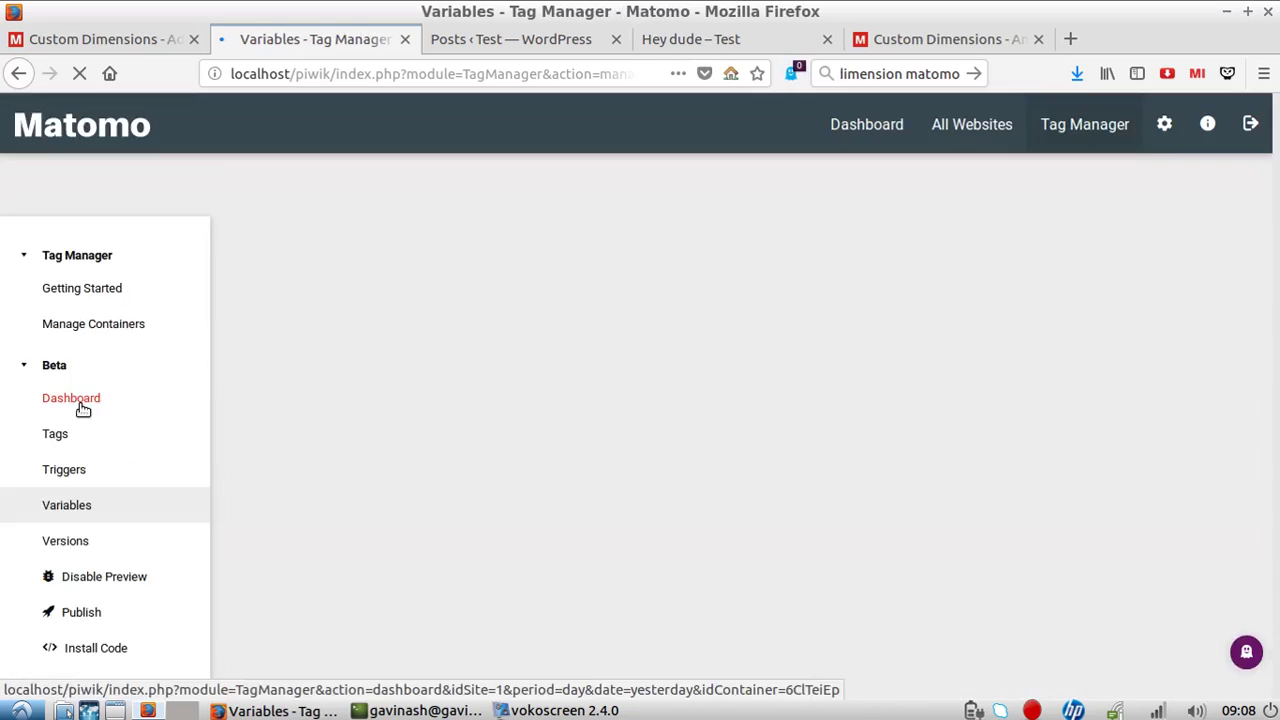
{"action": "scroll", "coordinate": [500, 367], "scroll_direction": "down", "scroll_amount": 3}
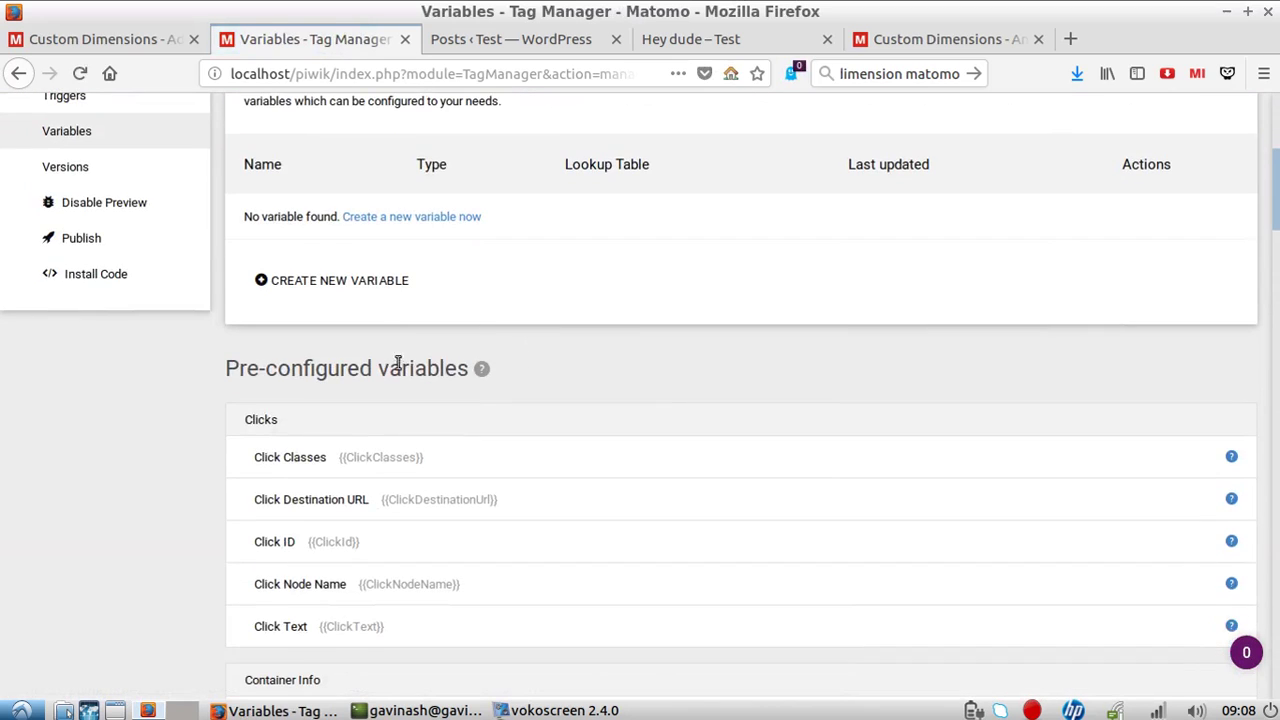
{"action": "left_click", "coordinate": [367, 280]}
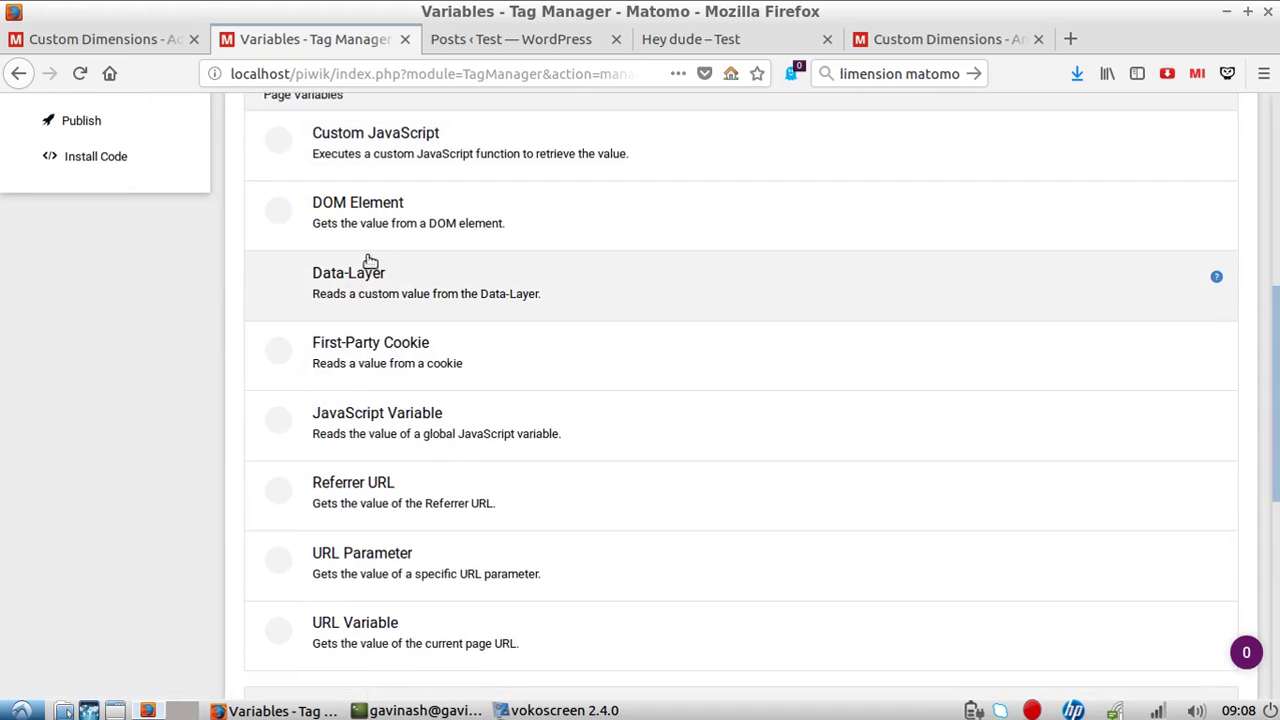
{"action": "scroll", "coordinate": [490, 365], "scroll_direction": "down", "scroll_amount": 3}
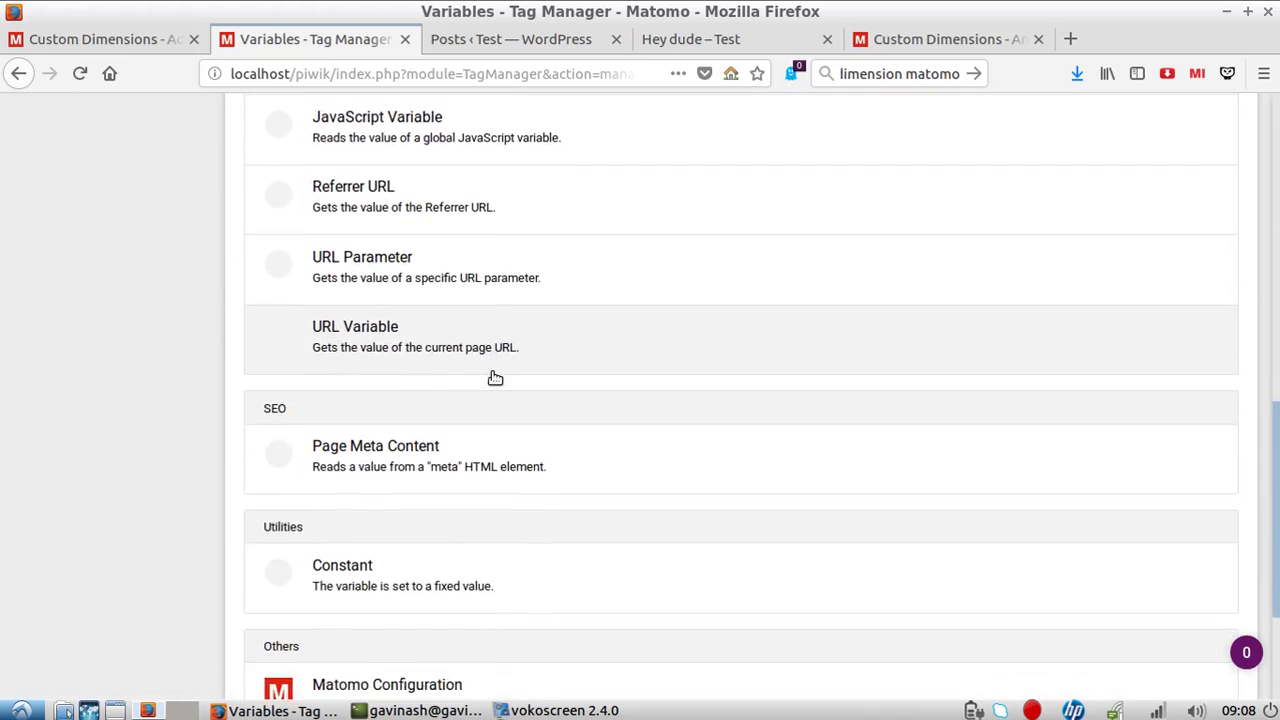
{"action": "scroll", "coordinate": [466, 492], "scroll_direction": "up", "scroll_amount": 2}
{"action": "scroll", "coordinate": [443, 449], "scroll_direction": "down", "scroll_amount": 5}
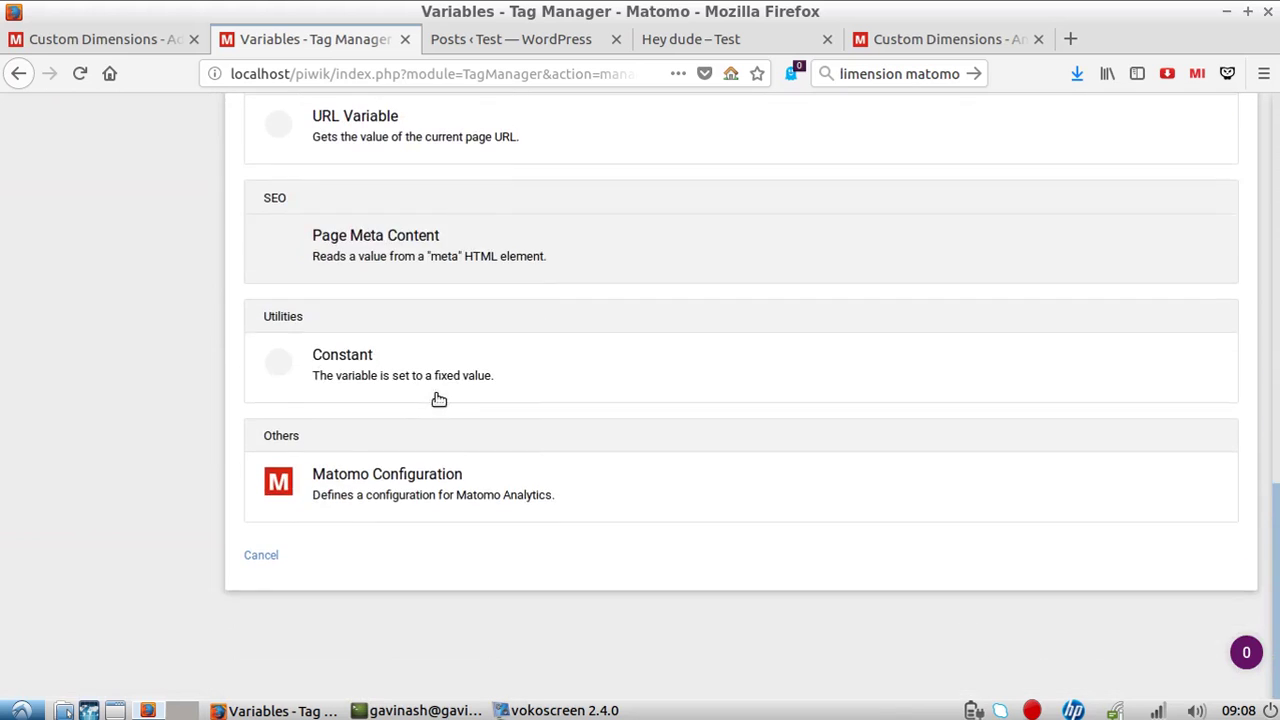
{"action": "scroll", "coordinate": [438, 398], "scroll_direction": "up", "scroll_amount": 6}
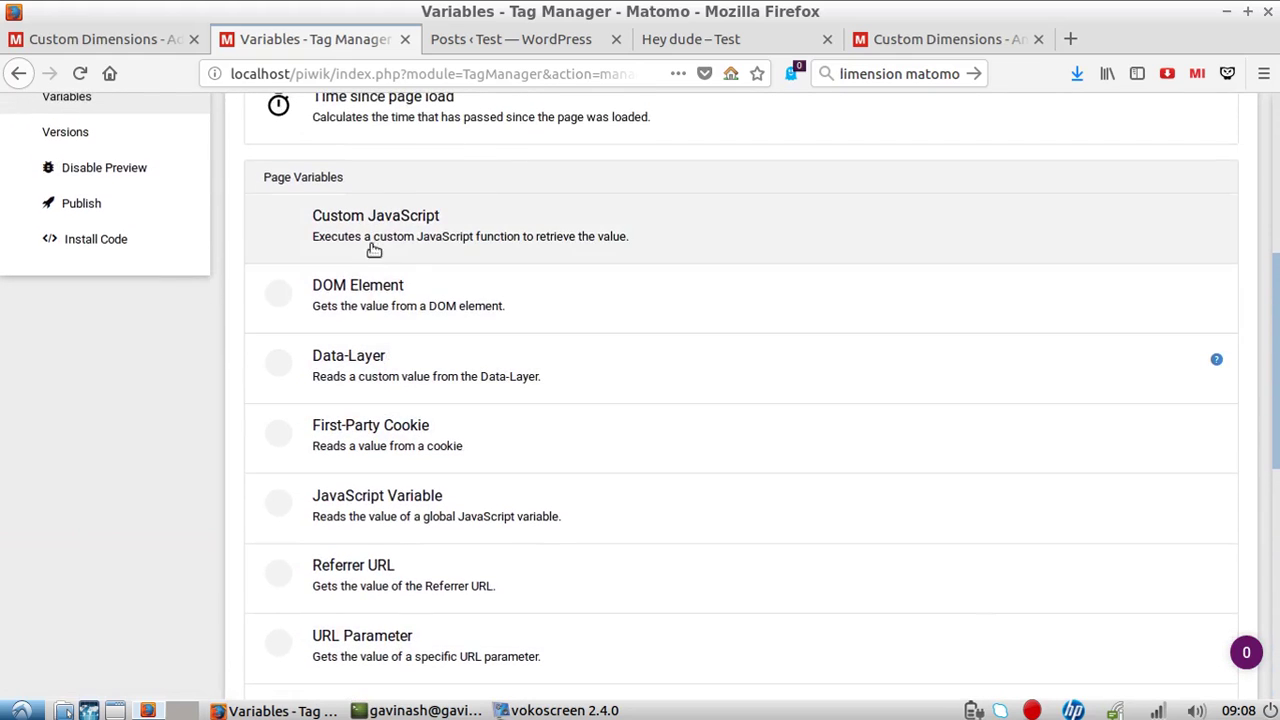
{"action": "scroll", "coordinate": [404, 316], "scroll_direction": "down", "scroll_amount": 1}
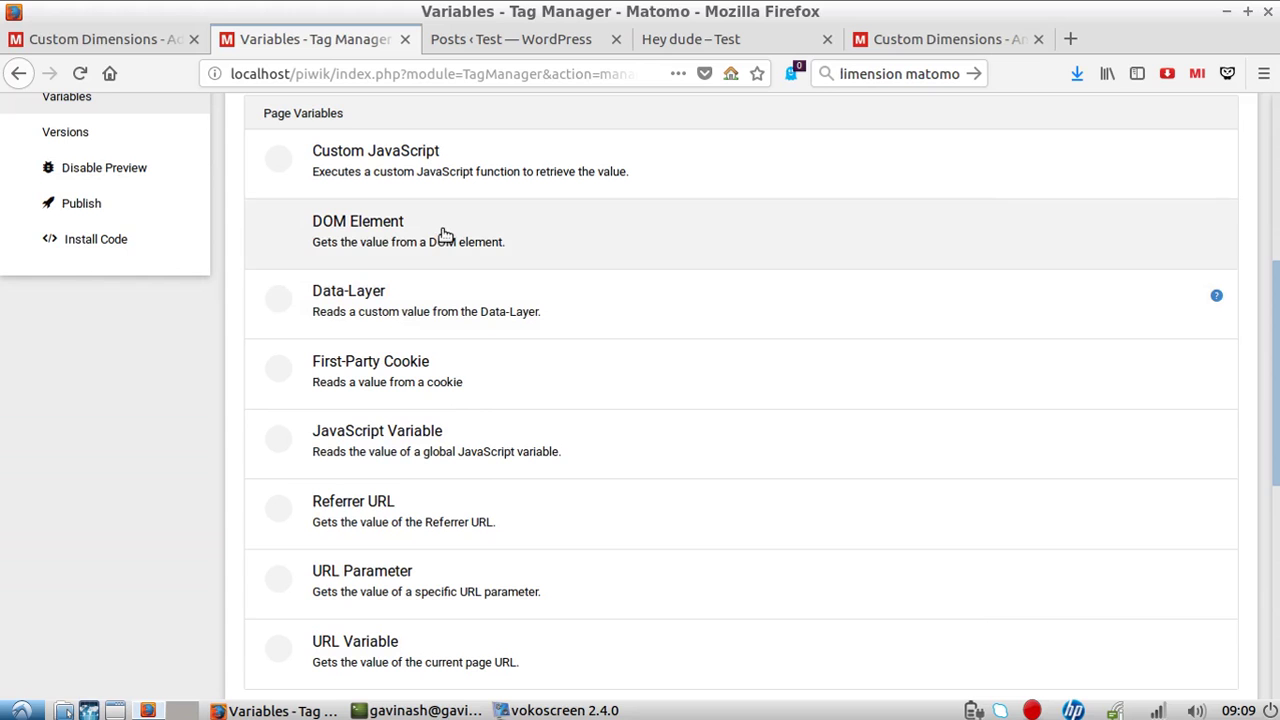
{"action": "left_click", "coordinate": [445, 235]}
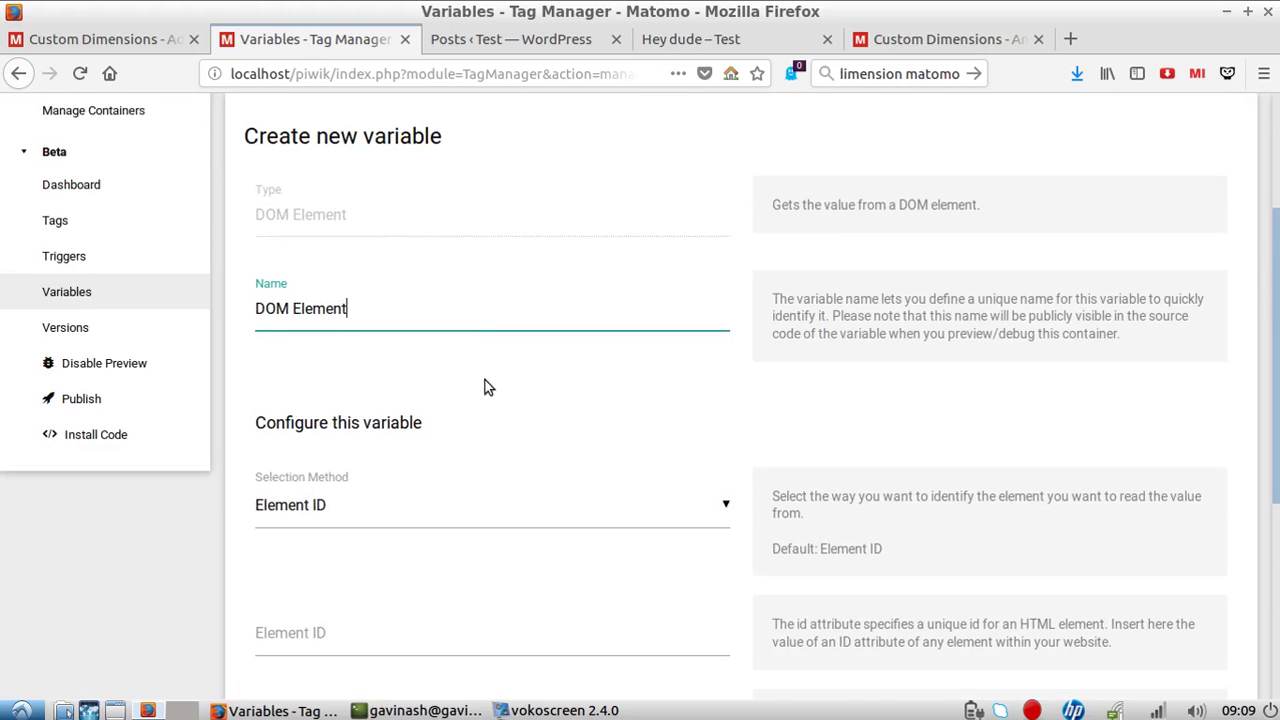
Set the DOM Element variable's selection method to CSS Selector and place the cursor in the empty selector value
{"action": "scroll", "coordinate": [486, 386], "scroll_direction": "down", "scroll_amount": 2}
{"action": "left_click", "coordinate": [418, 342]}
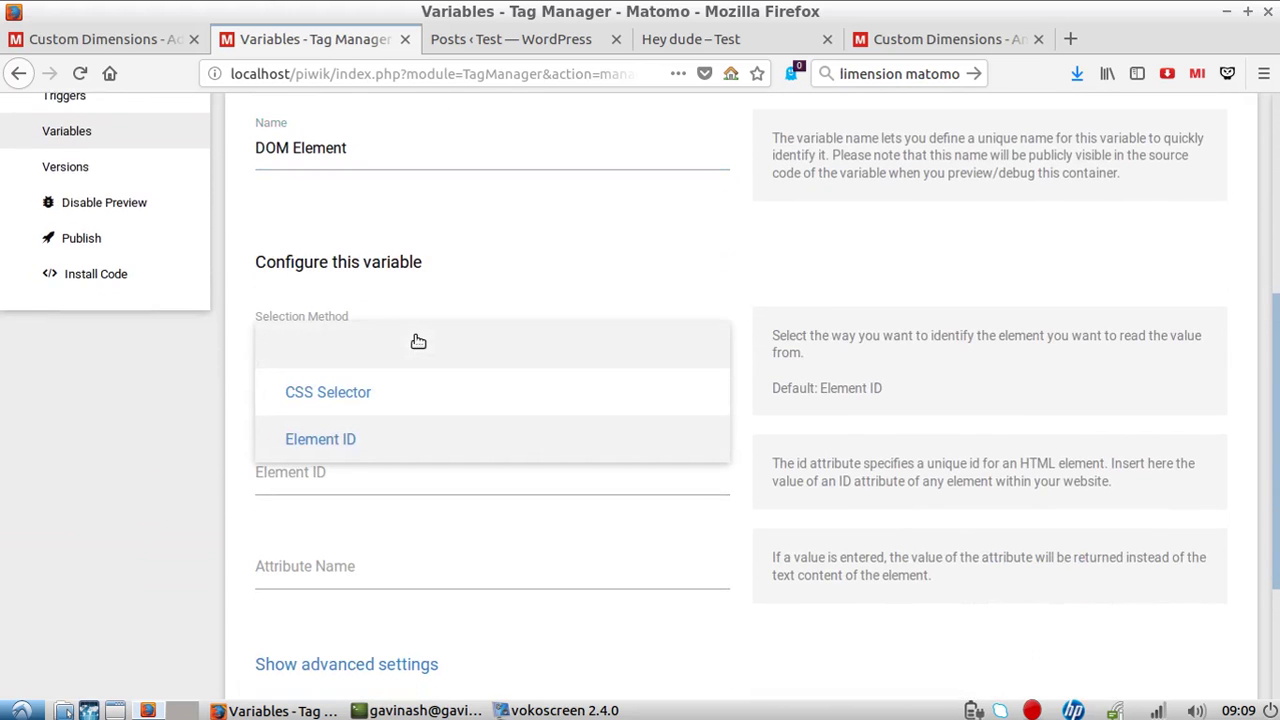
{"action": "left_click", "coordinate": [435, 267]}
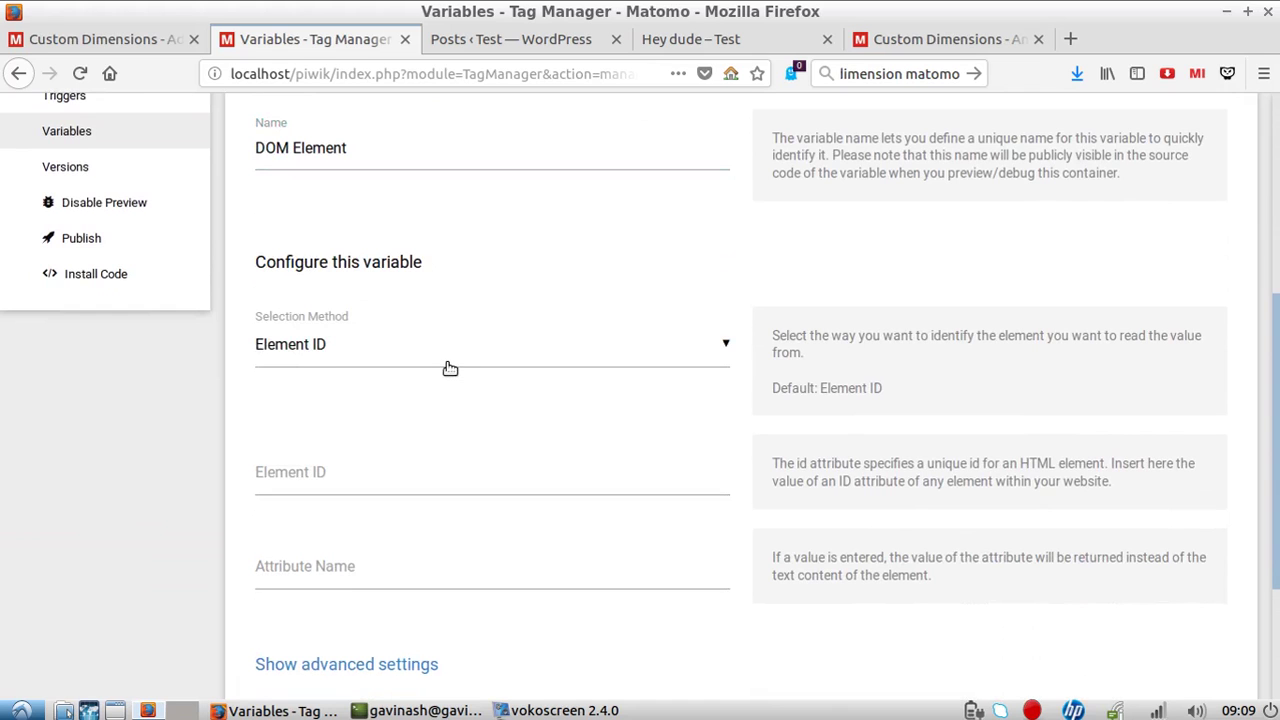
{"action": "left_click", "coordinate": [450, 356]}
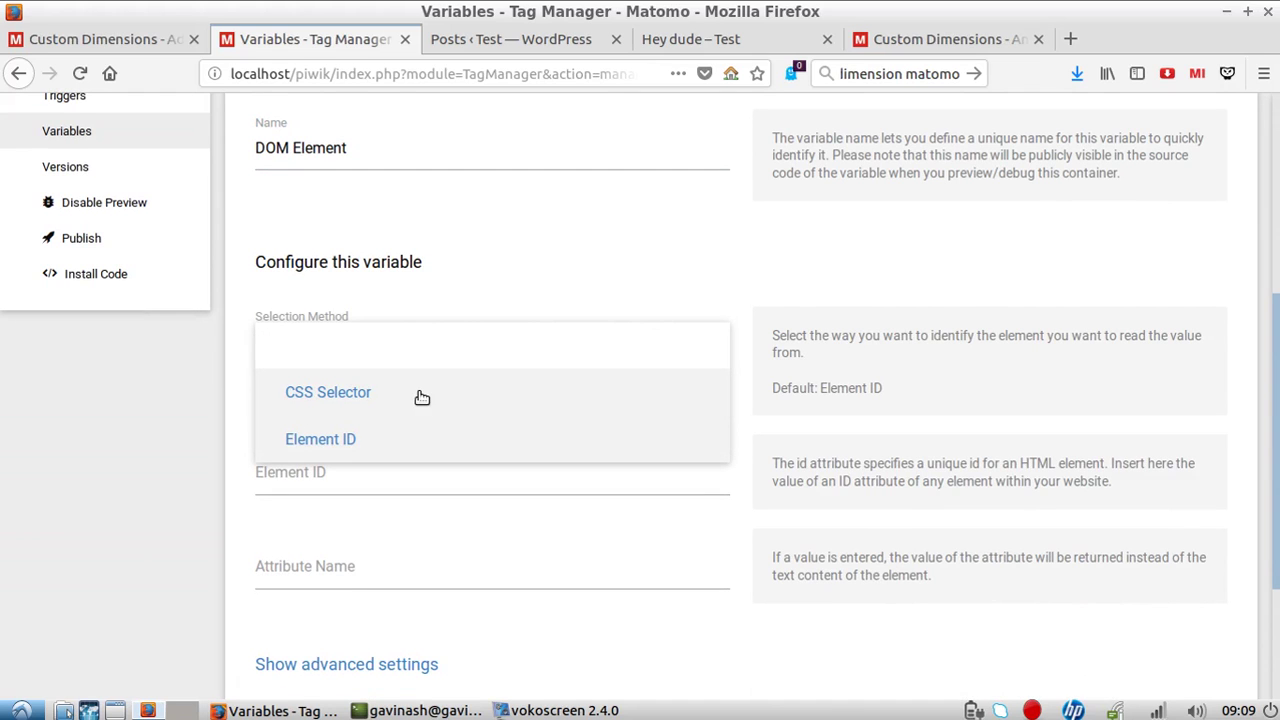
{"action": "left_click", "coordinate": [422, 395]}
{"action": "scroll", "coordinate": [440, 437], "scroll_direction": "down", "scroll_amount": 3}
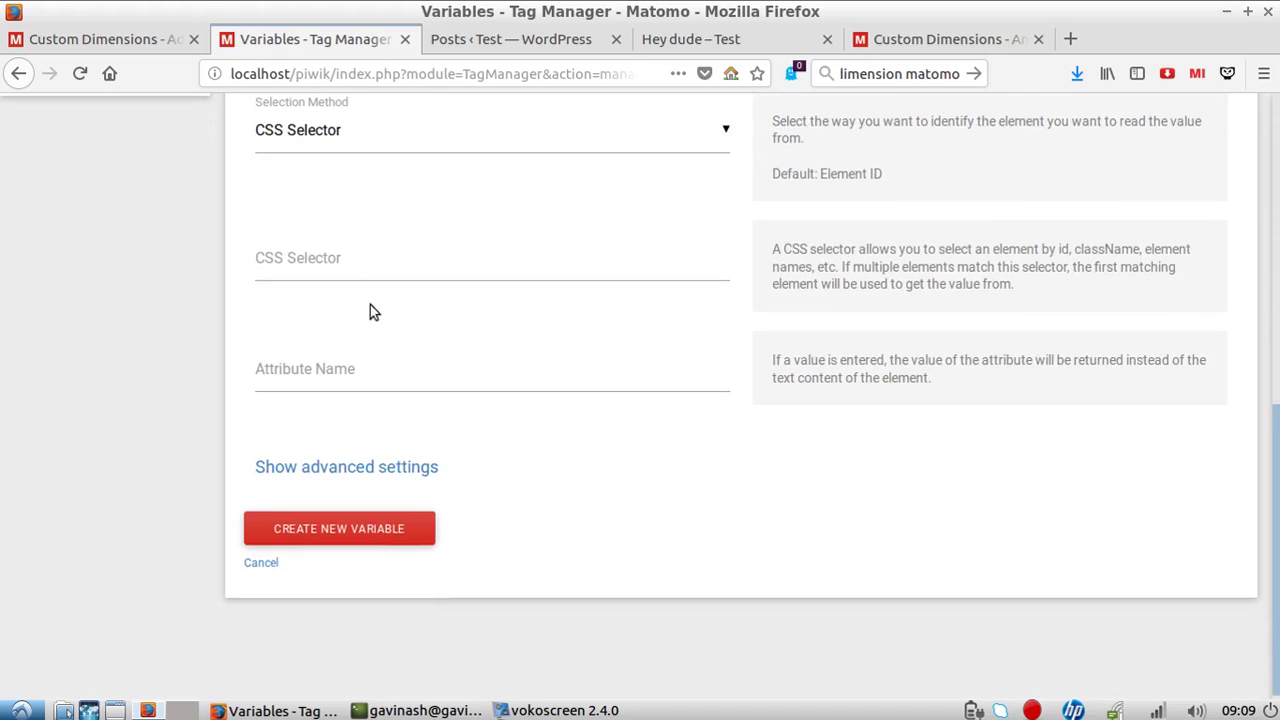
{"action": "left_click", "coordinate": [360, 266]}
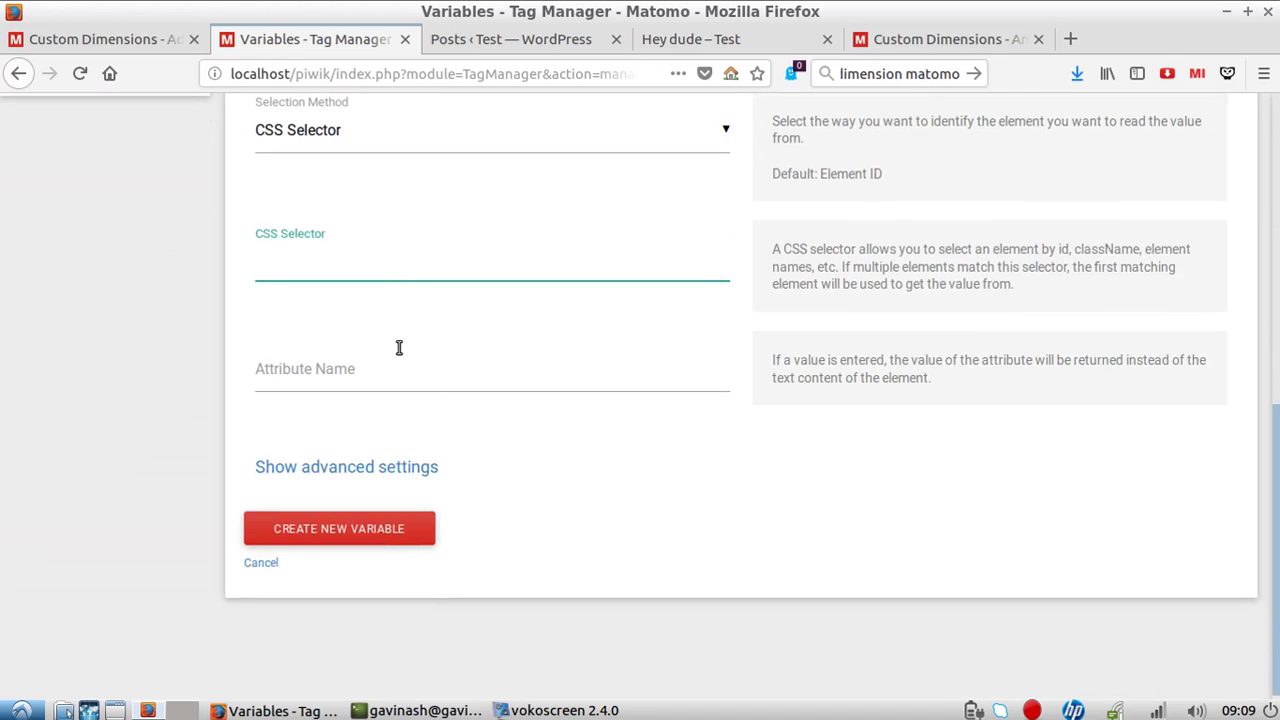
{"action": "scroll", "coordinate": [397, 349], "scroll_direction": "up", "scroll_amount": 3}
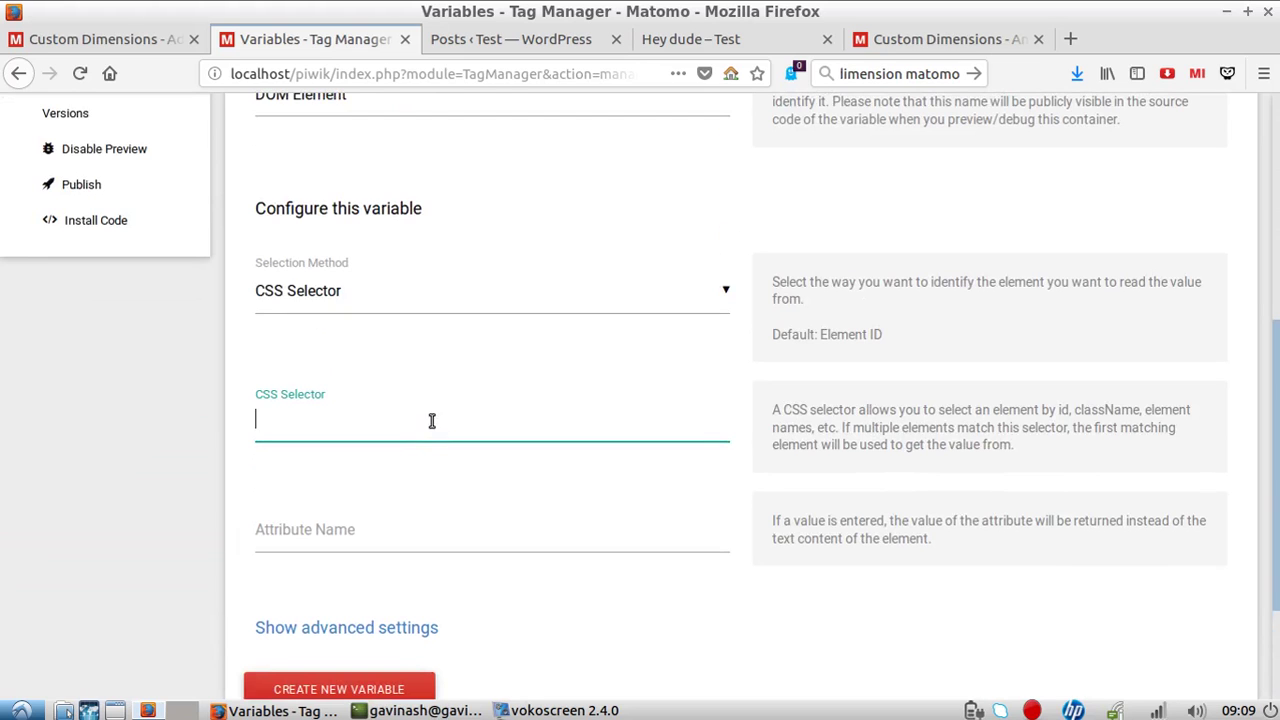
Search the web for "css selector" in a new browser tab and open the w3schools CSS Selector Reference
{"action": "left_click", "coordinate": [1070, 40]}
{"action": "left_click", "coordinate": [928, 78]}
{"action": "type", "text": "c"}
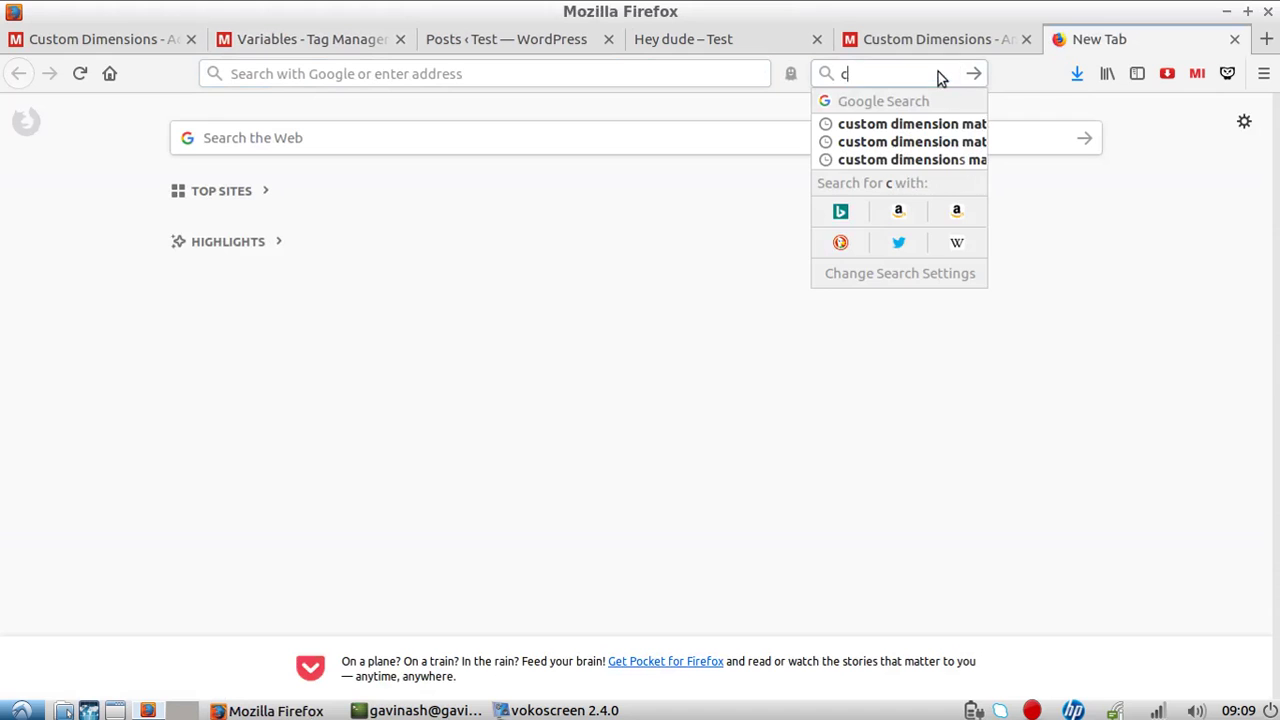
{"action": "type", "text": "ss sell"}
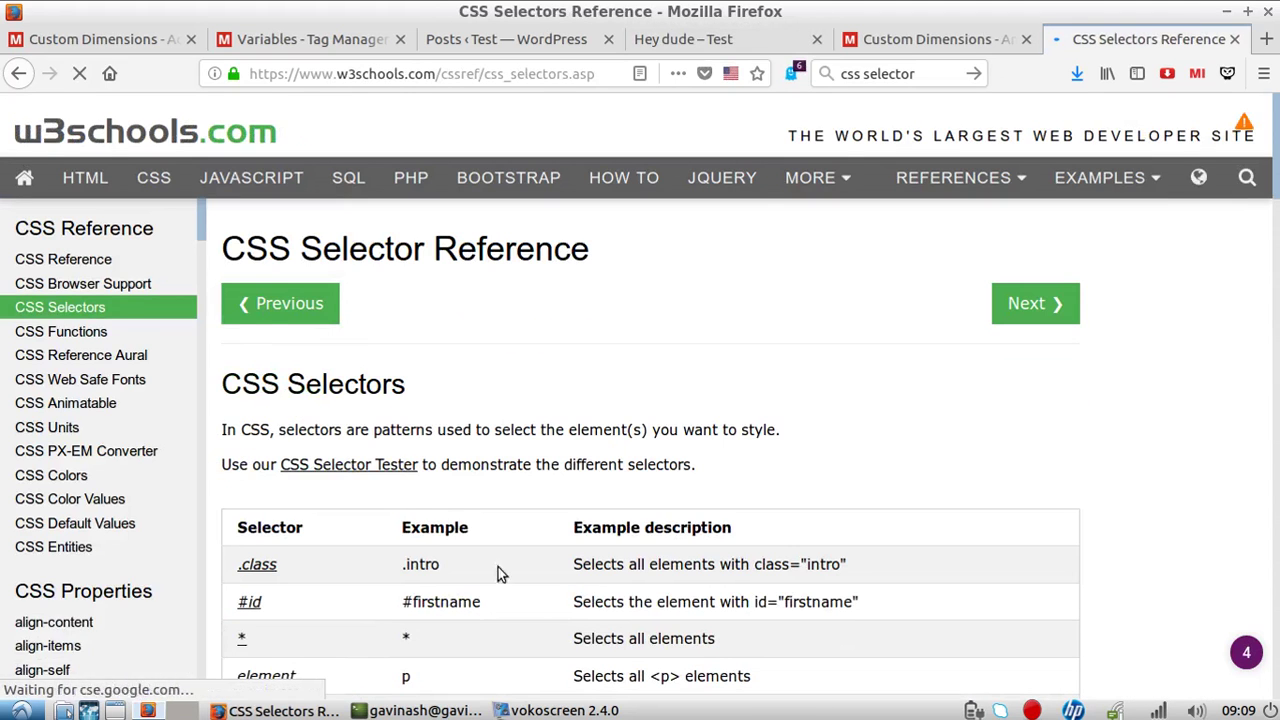
Look through the table of CSS selectors and search the page for the word "link"
{"action": "scroll", "coordinate": [515, 577], "scroll_direction": "down", "scroll_amount": 3}
{"action": "scroll", "coordinate": [518, 577], "scroll_direction": "down", "scroll_amount": 2}
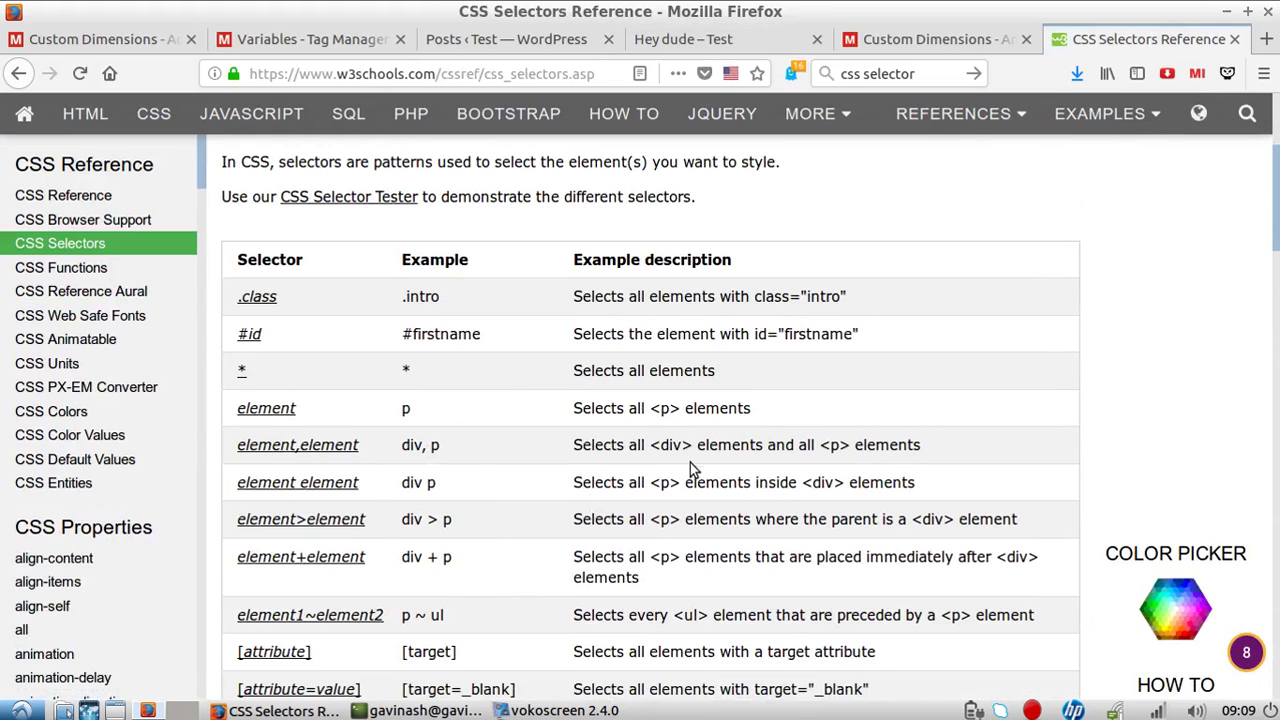
{"action": "scroll", "coordinate": [530, 475], "scroll_direction": "down", "scroll_amount": 5}
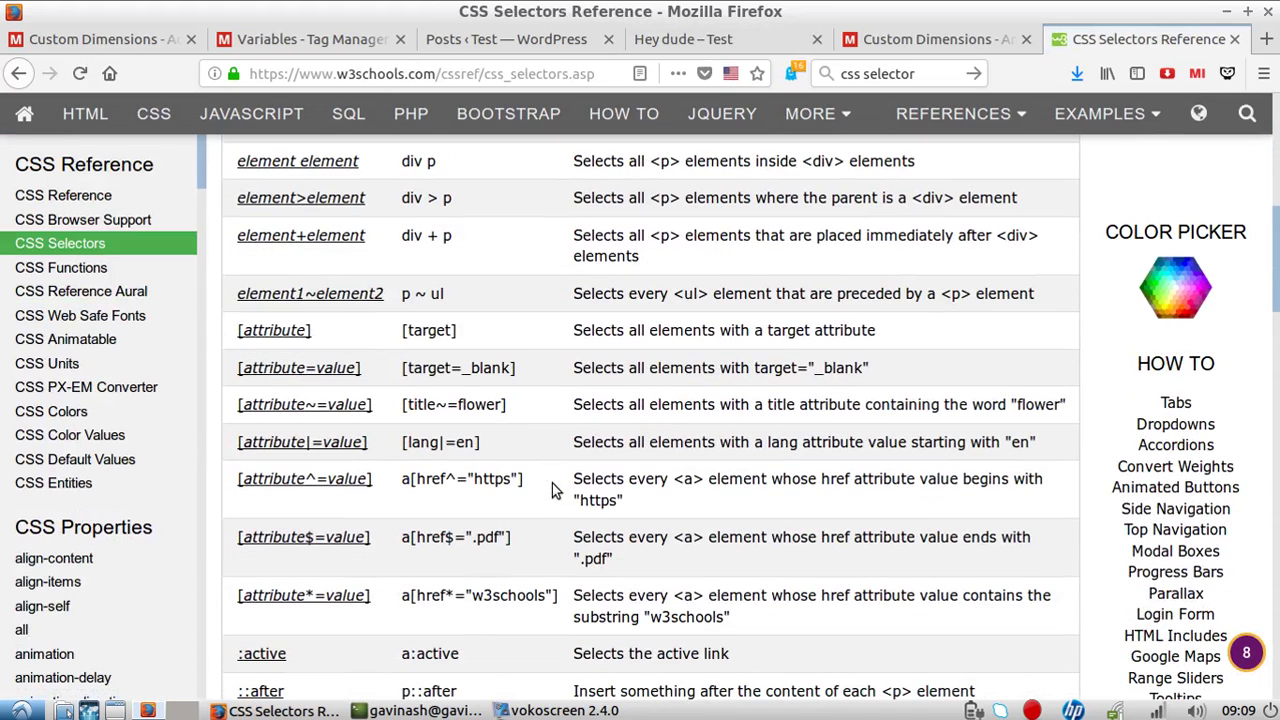
{"action": "scroll", "coordinate": [530, 495], "scroll_direction": "down", "scroll_amount": 15}
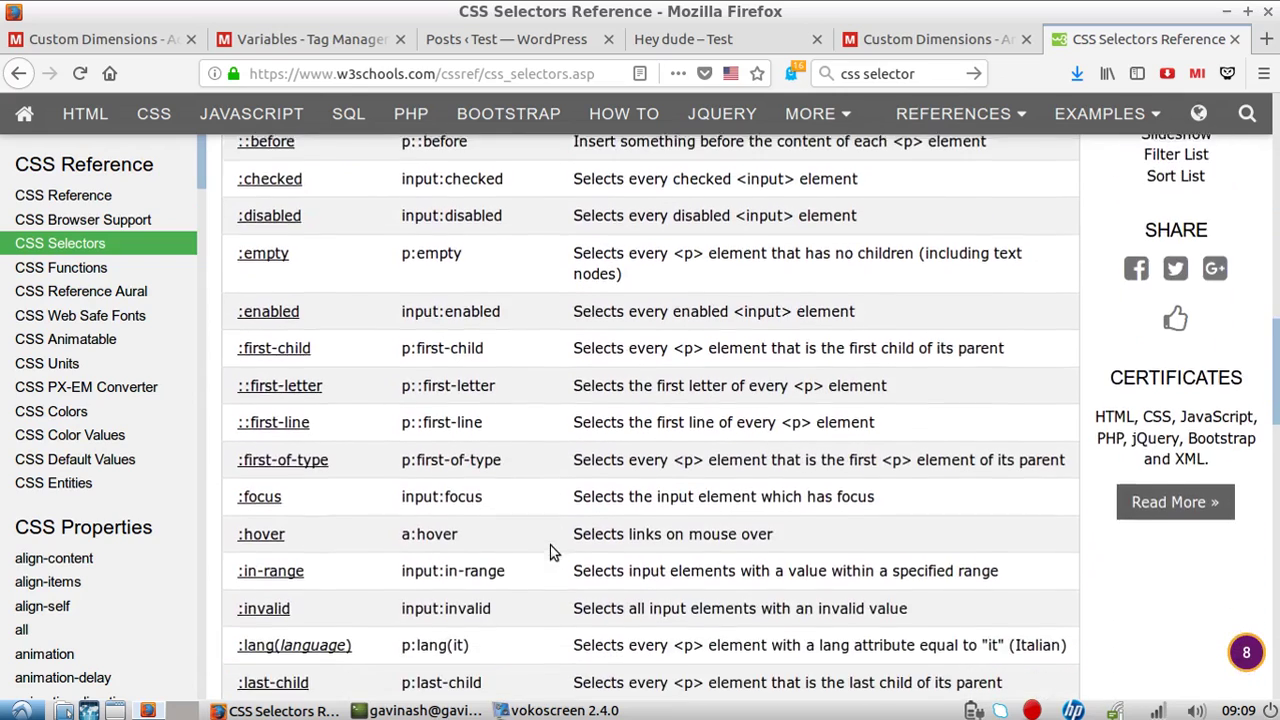
{"action": "scroll", "coordinate": [551, 548], "scroll_direction": "down", "scroll_amount": 1}
{"action": "key", "text": "ctrl+f"}
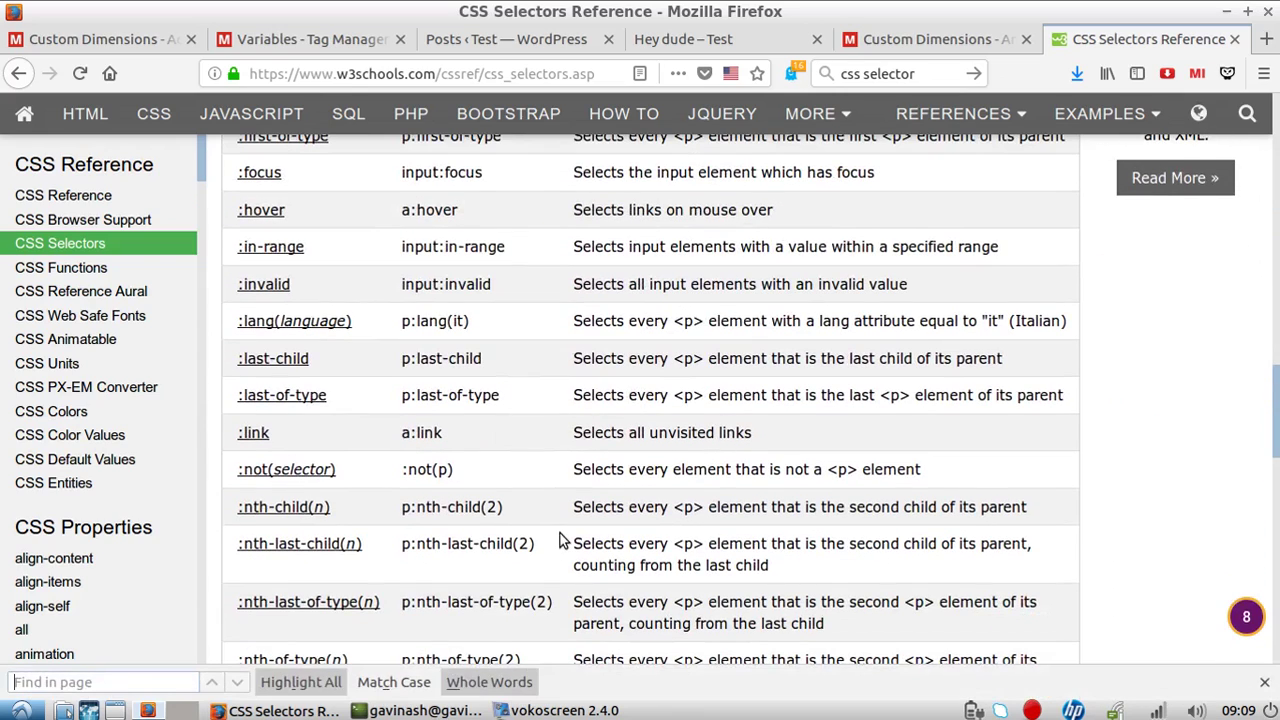
{"action": "type", "text": "link"}
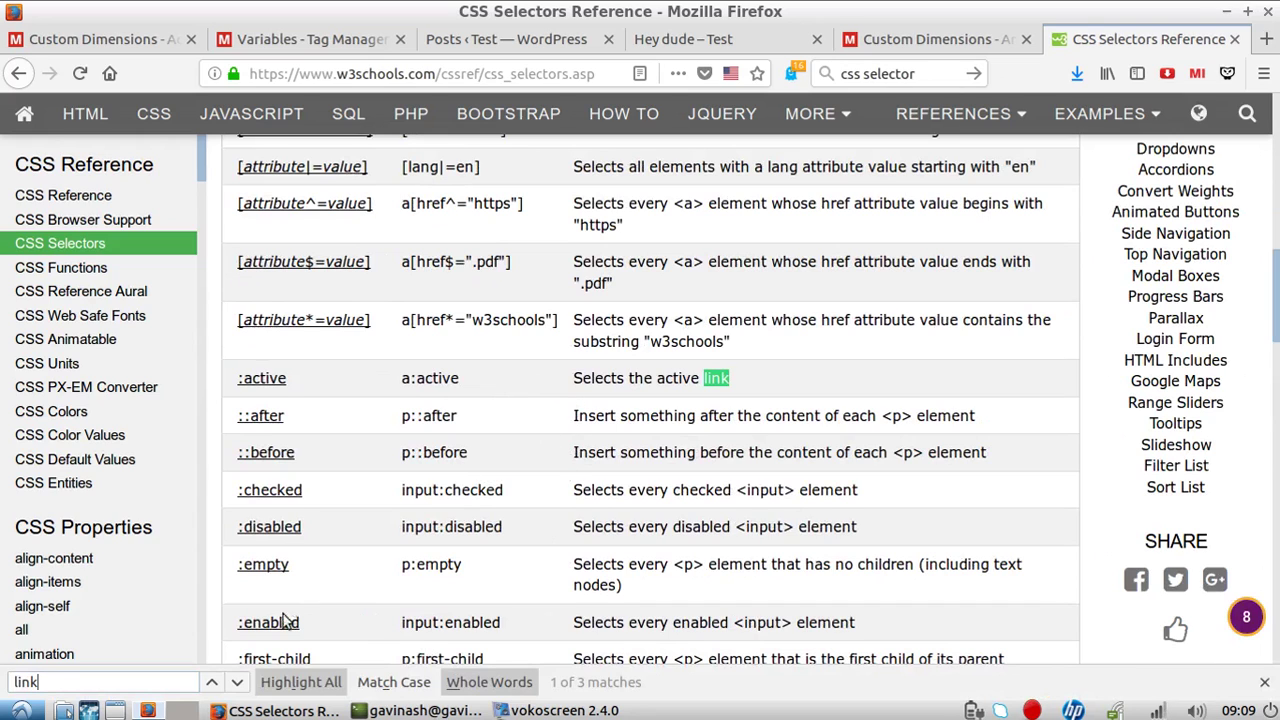
Go through the page's matches for "link" in the CSS selector table and look over the surrounding selectors
{"action": "left_click", "coordinate": [237, 684]}
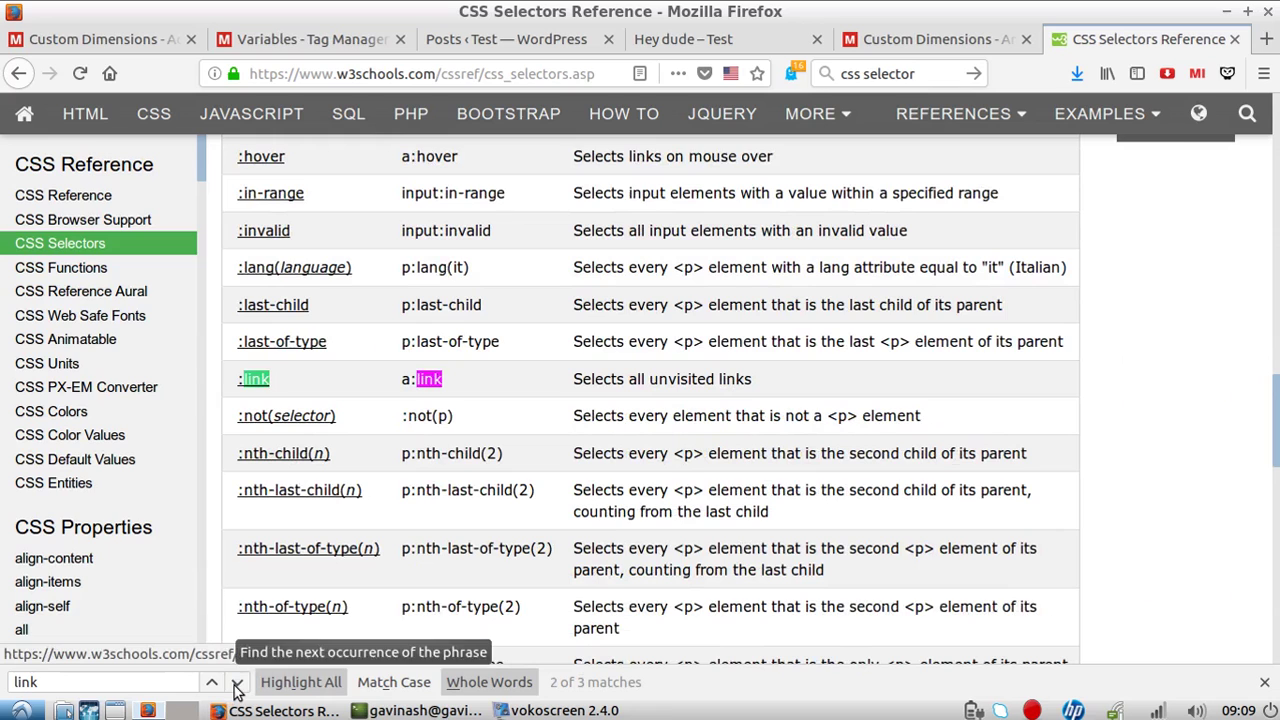
{"action": "left_click", "coordinate": [237, 686]}
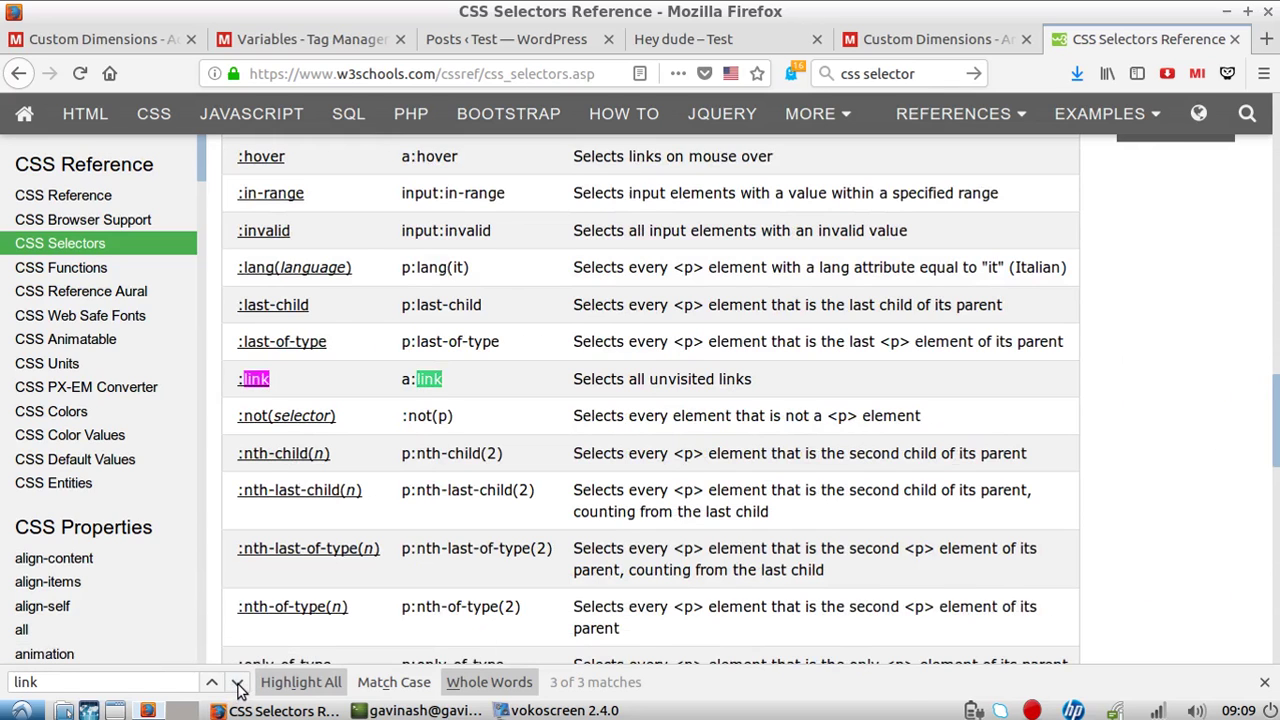
{"action": "left_click", "coordinate": [238, 686]}
{"action": "left_click", "coordinate": [237, 686]}
{"action": "scroll", "coordinate": [334, 543], "scroll_direction": "up", "scroll_amount": 8}
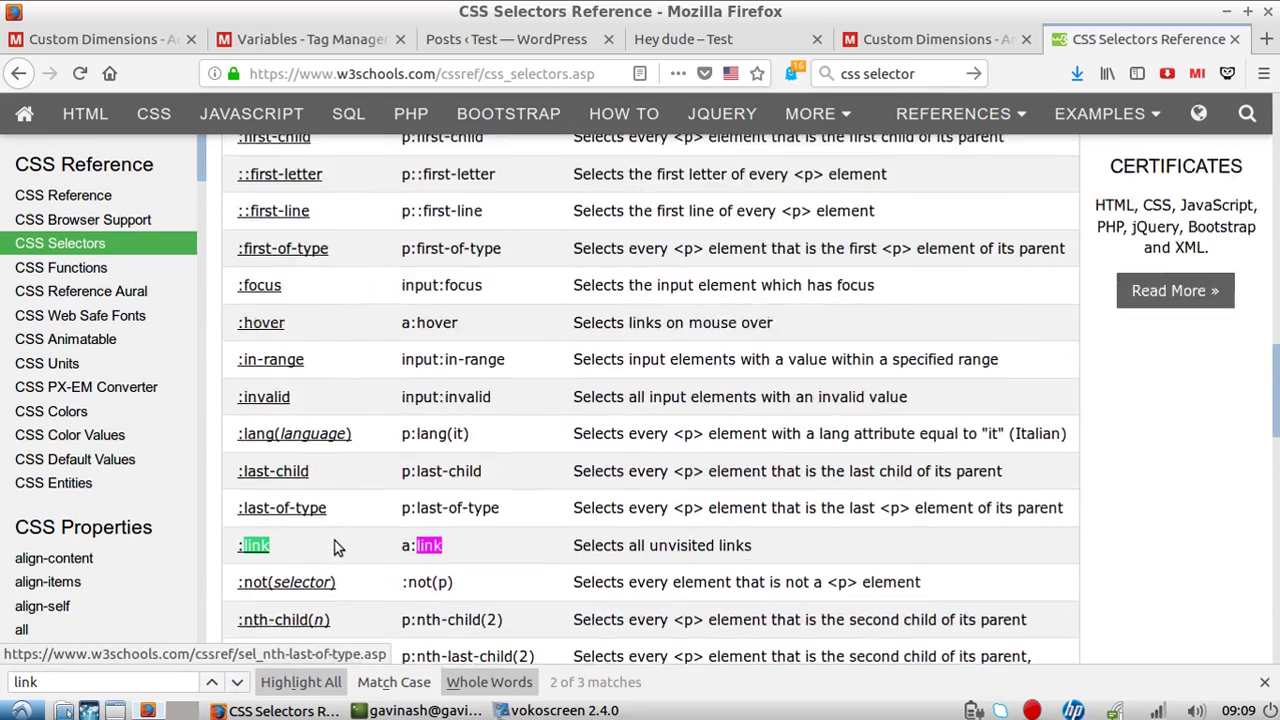
{"action": "scroll", "coordinate": [605, 531], "scroll_direction": "up", "scroll_amount": 6}
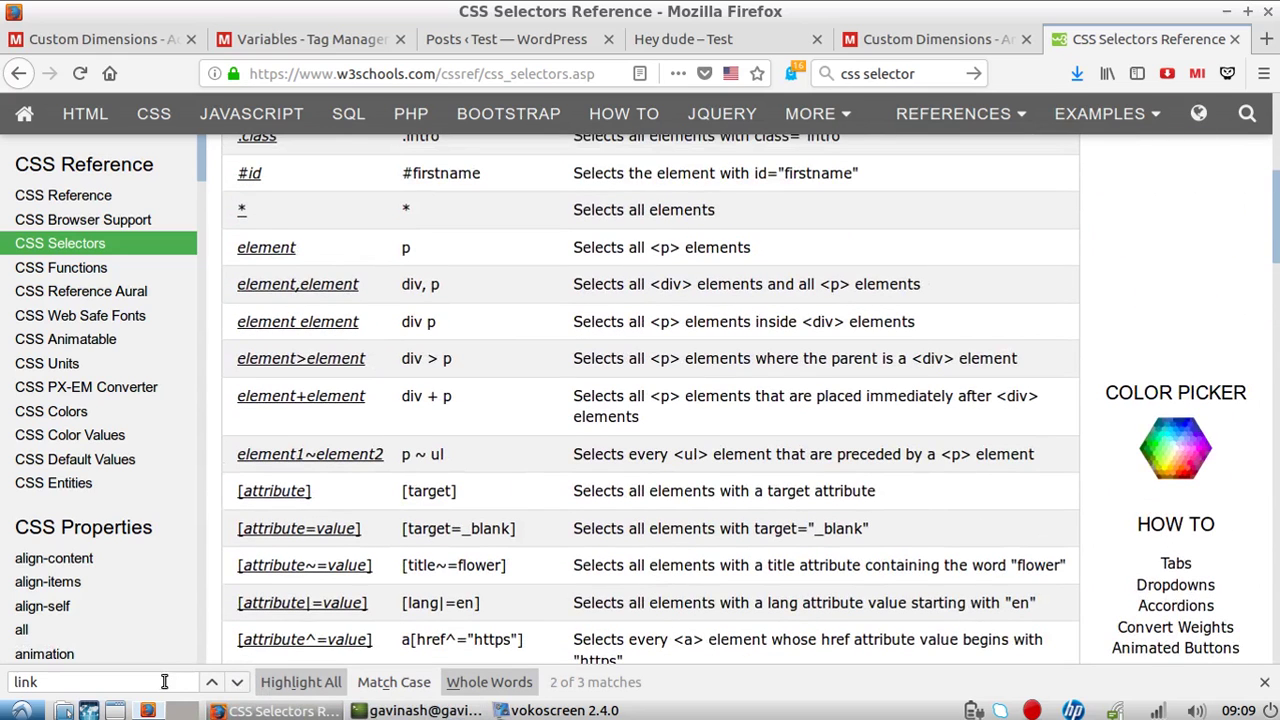
Search the CSS Selector Reference page for "class" and go to the class selector entry
{"action": "key", "text": "ctrl+a"}
{"action": "type", "text": "clas"}
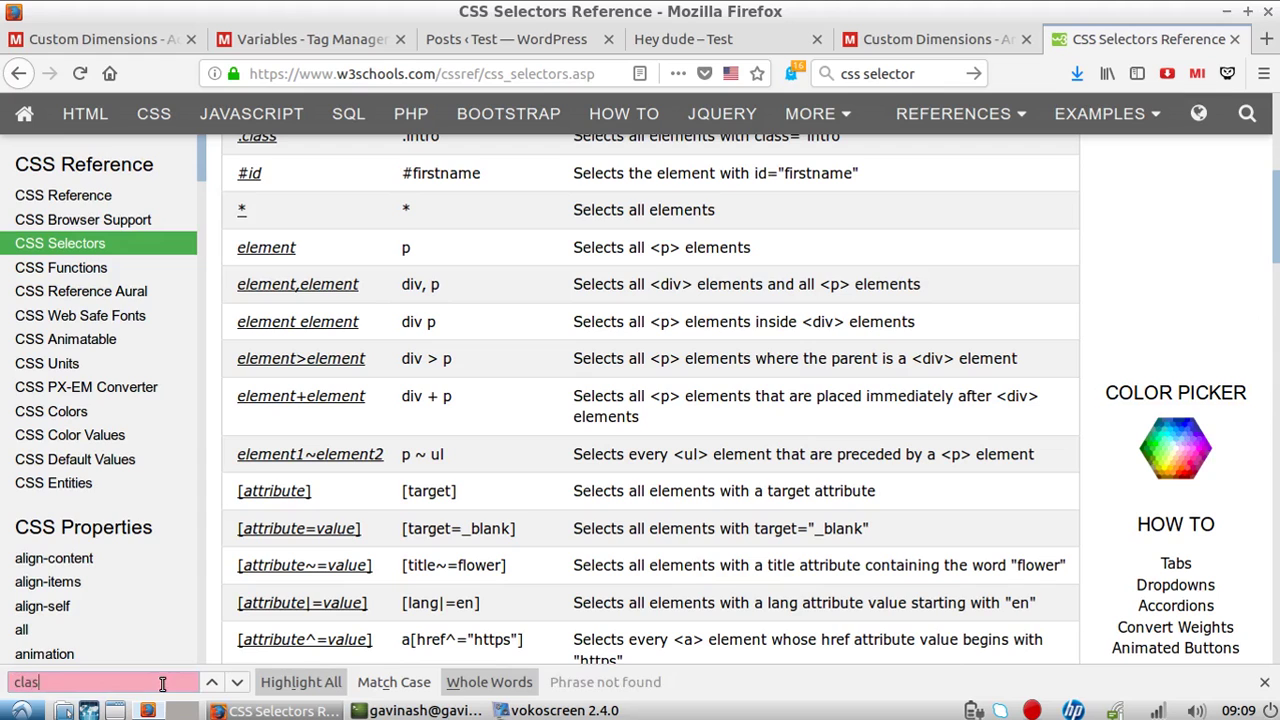
{"action": "type", "text": "s"}
{"action": "left_click", "coordinate": [212, 684]}
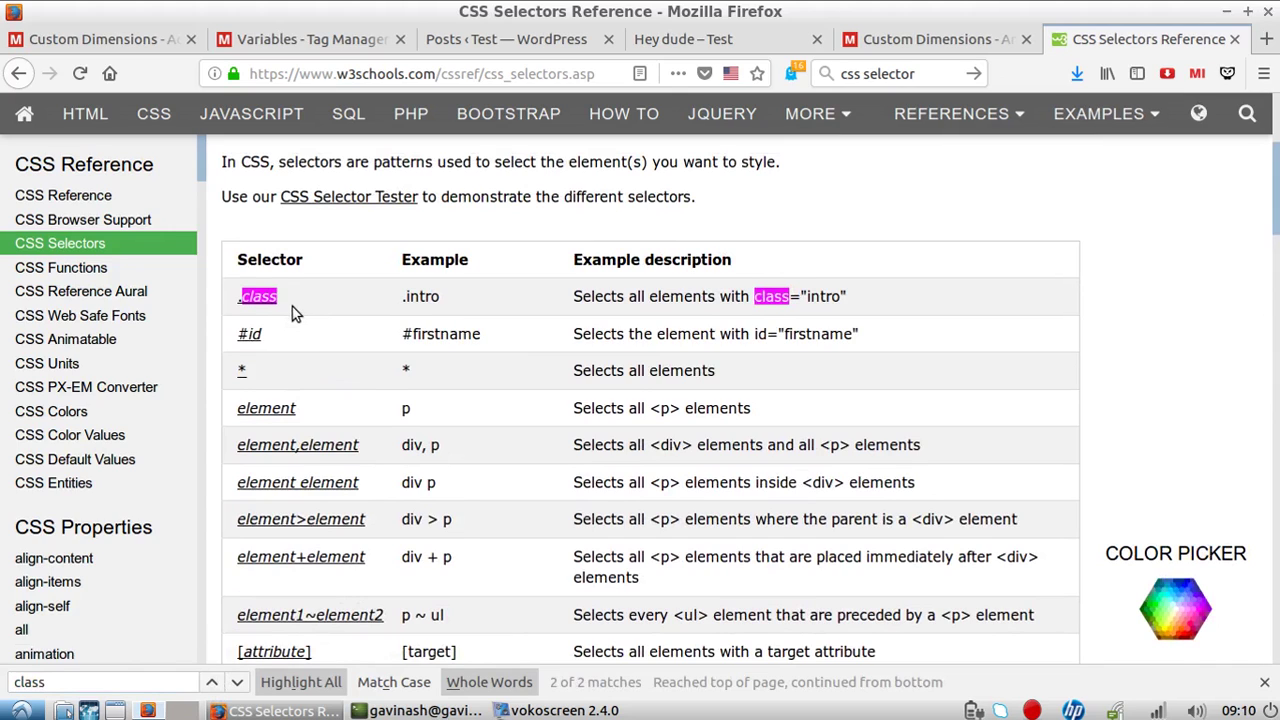
Return to the variable form in Matomo Tag Manager, set the CSS selector to .url.fn.n and create the DOM Element variable
{"action": "left_click", "coordinate": [895, 40]}
{"action": "left_click", "coordinate": [696, 38]}
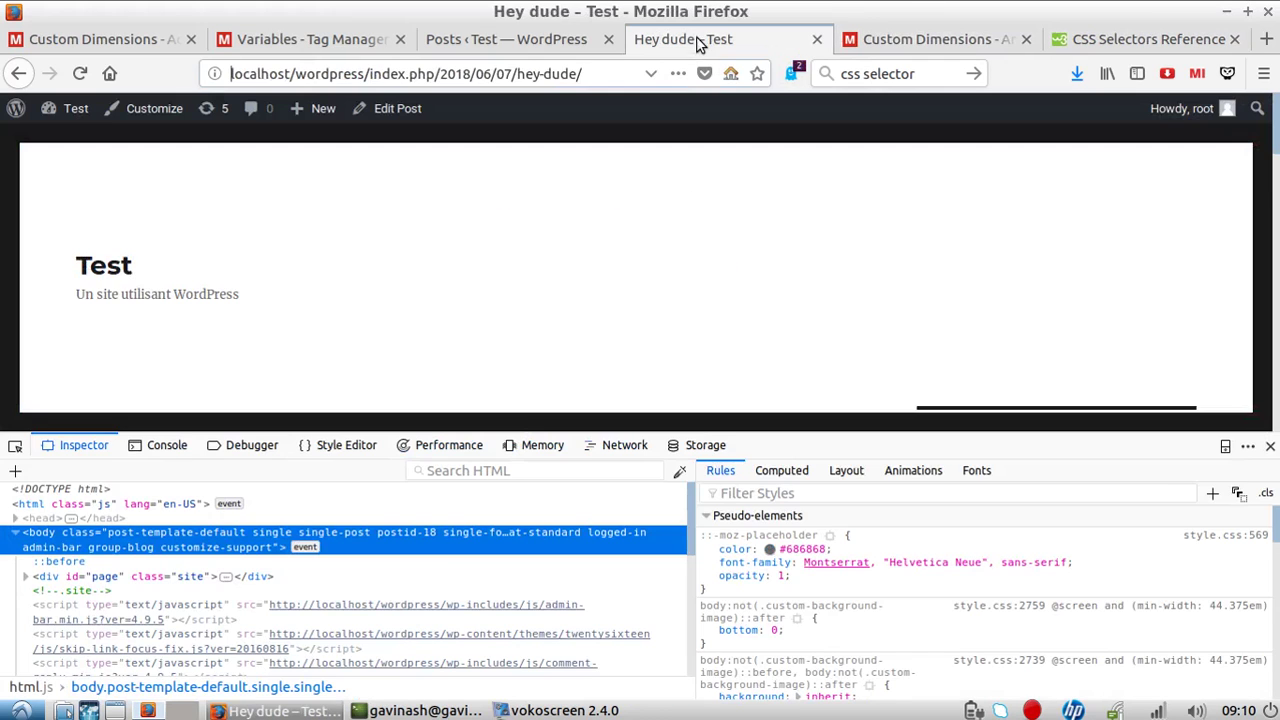
{"action": "left_click", "coordinate": [517, 40]}
{"action": "left_click", "coordinate": [345, 45]}
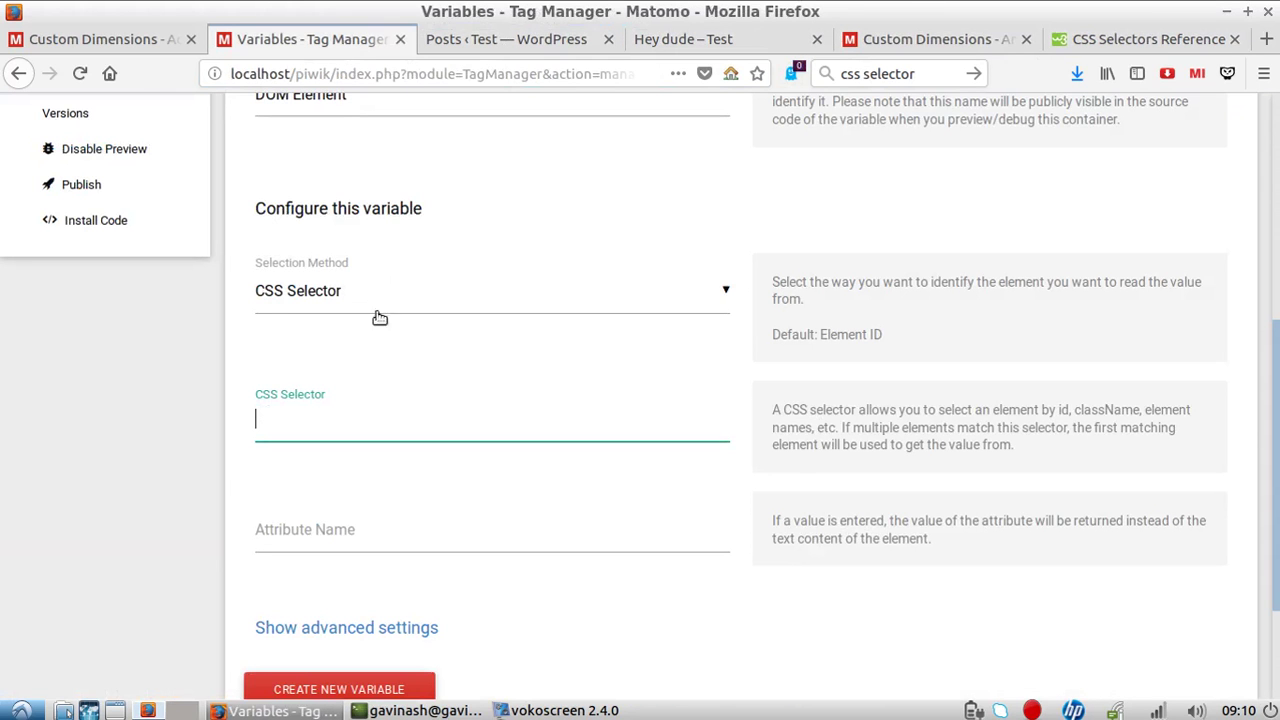
{"action": "type", "text": "url fn n"}
{"action": "key", "text": "Home"}
{"action": "type", "text": "."}
{"action": "key", "text": "Right"}
{"action": "key", "text": "Right"}
{"action": "key", "text": "Right"}
{"action": "key", "text": "Delete"}
{"action": "type", "text": "."}
{"action": "scroll", "coordinate": [380, 320], "scroll_direction": "down", "scroll_amount": 3}
{"action": "left_click", "coordinate": [357, 518]}
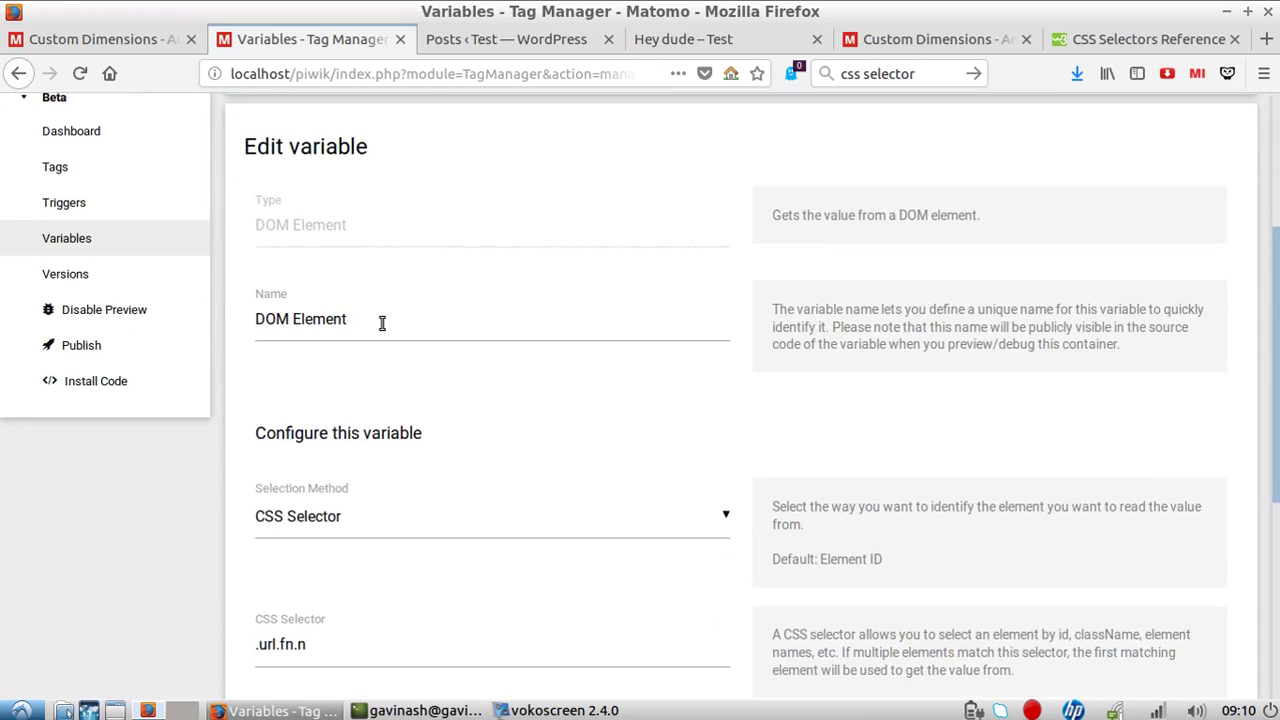
{"action": "left_click", "coordinate": [382, 322]}
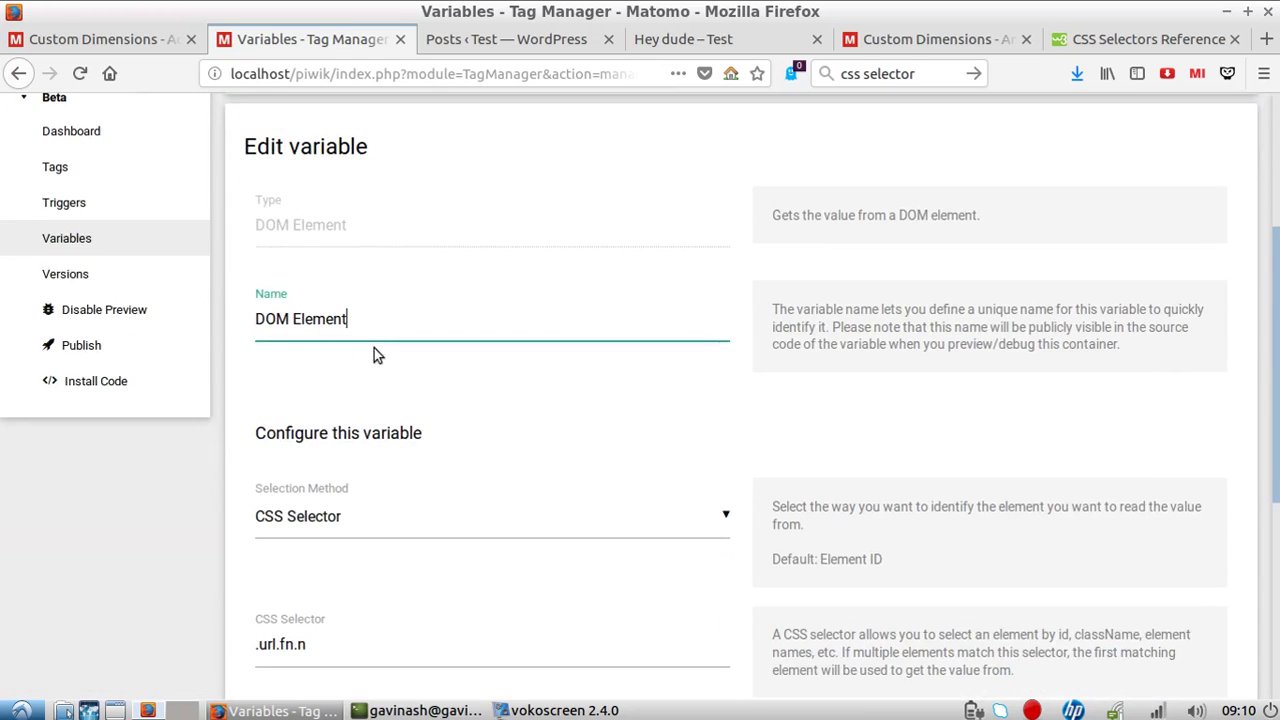
Open the Author Matomo Tag for editing from the Beta container's tags
{"action": "scroll", "coordinate": [110, 330], "scroll_direction": "up", "scroll_amount": 3}
{"action": "left_click", "coordinate": [86, 383]}
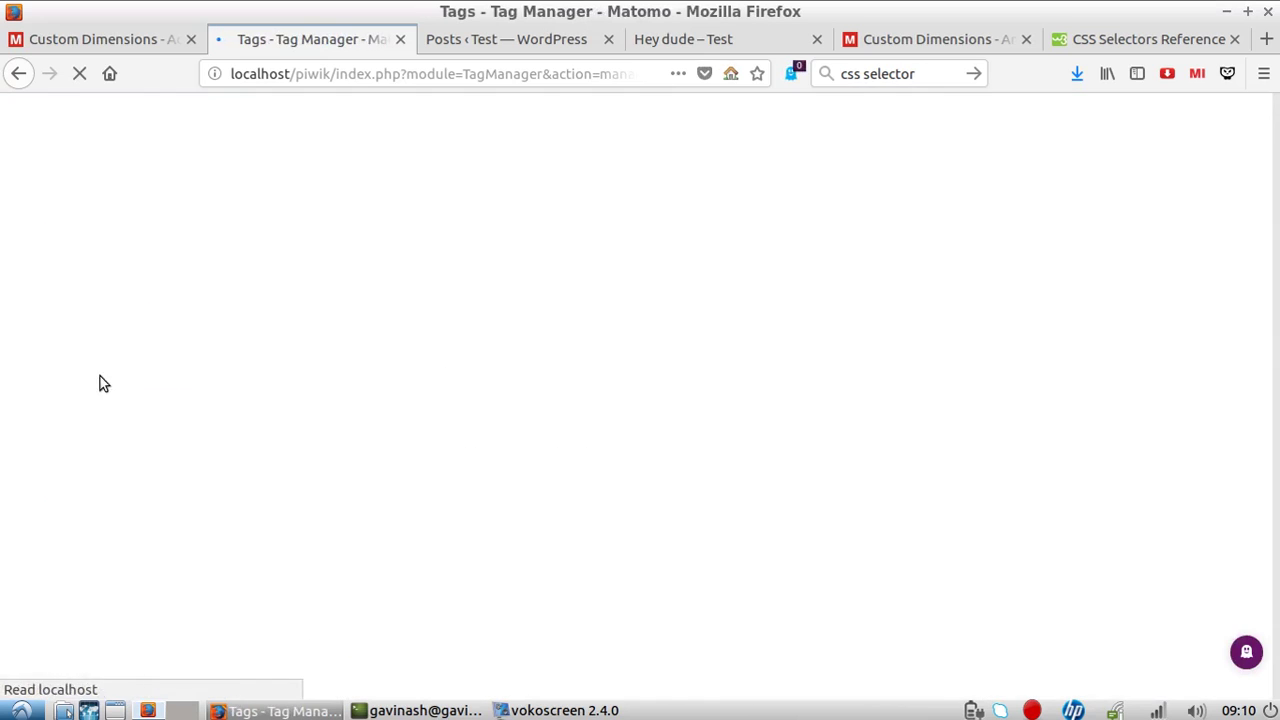
{"action": "scroll", "coordinate": [620, 455], "scroll_direction": "down", "scroll_amount": 5}
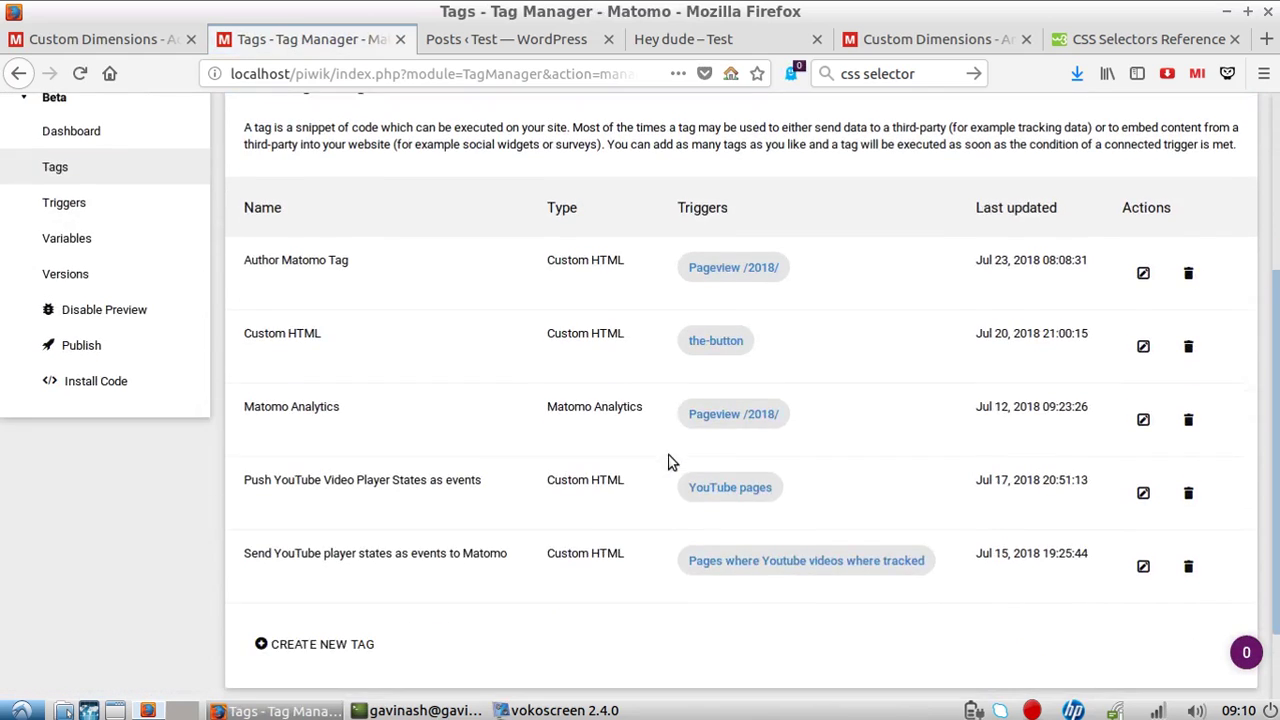
{"action": "scroll", "coordinate": [720, 450], "scroll_direction": "up", "scroll_amount": 4}
{"action": "left_click", "coordinate": [1144, 488]}
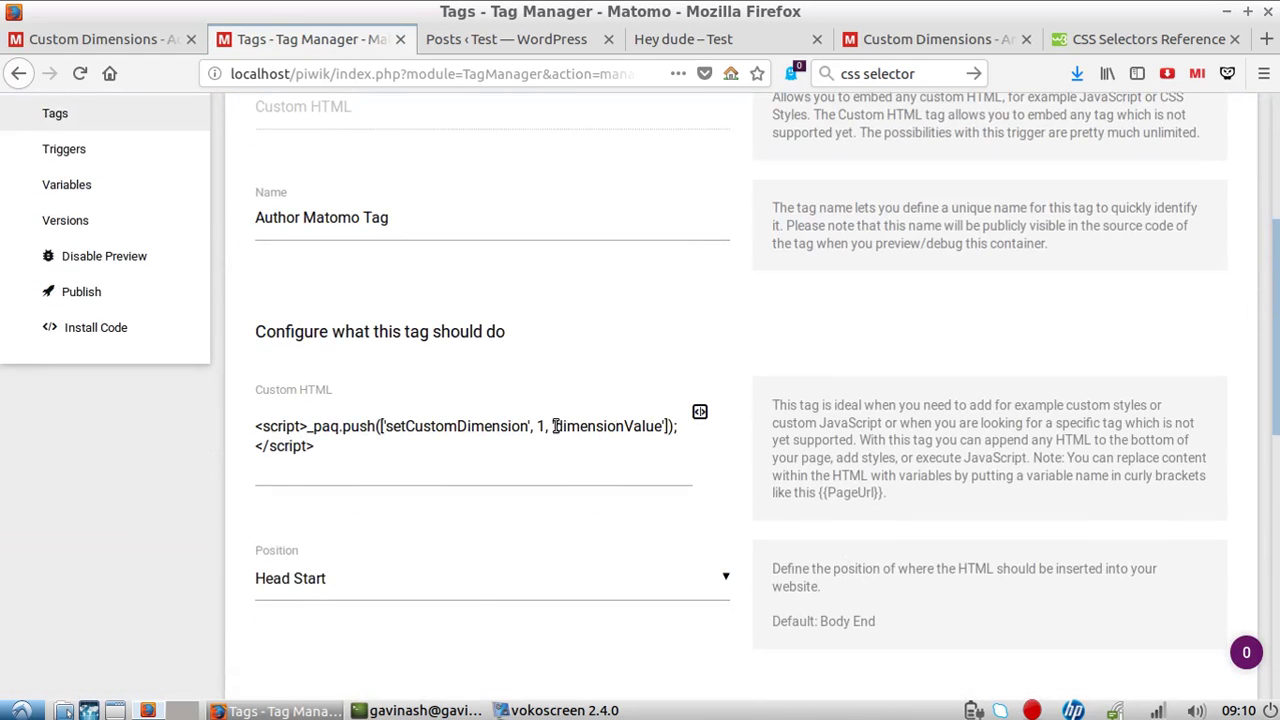
Replace the dimensionValue placeholder in the tag's Custom HTML with the DOM Element variable and update the tag
{"action": "left_click_drag", "start_coordinate": [555, 426], "coordinate": [658, 426]}
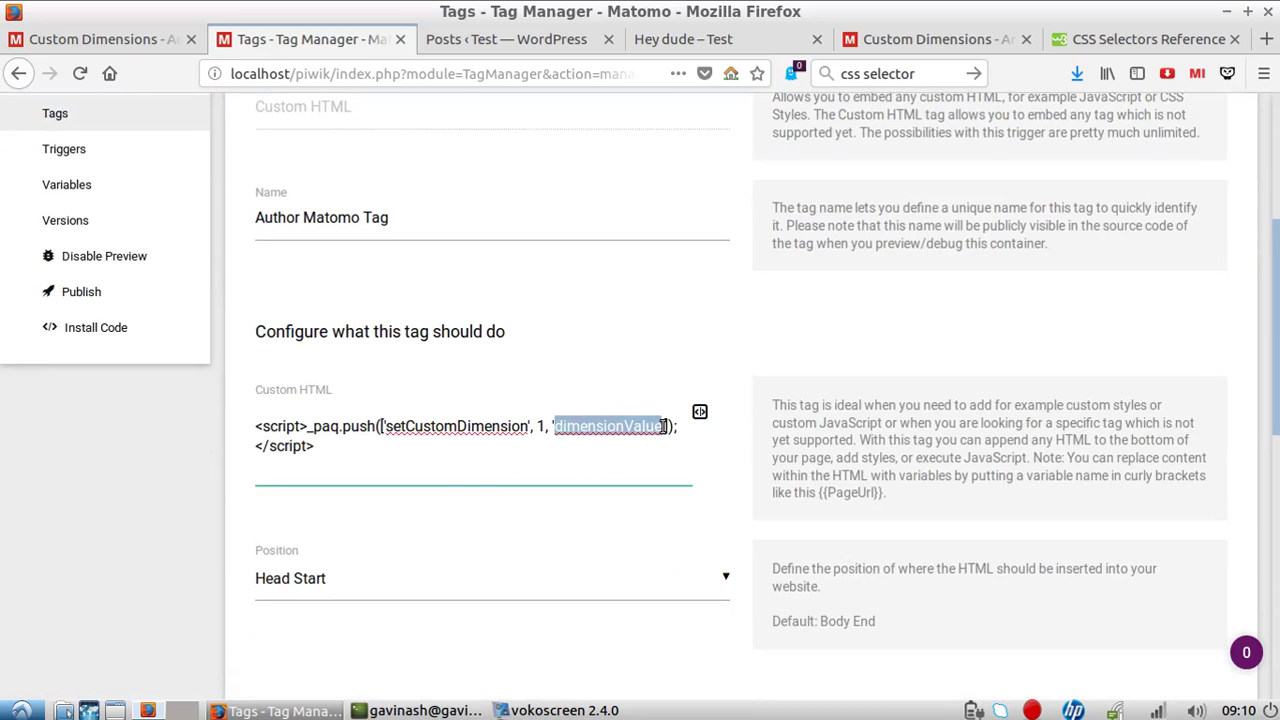
{"action": "key", "text": "BackSpace"}
{"action": "left_click", "coordinate": [700, 412]}
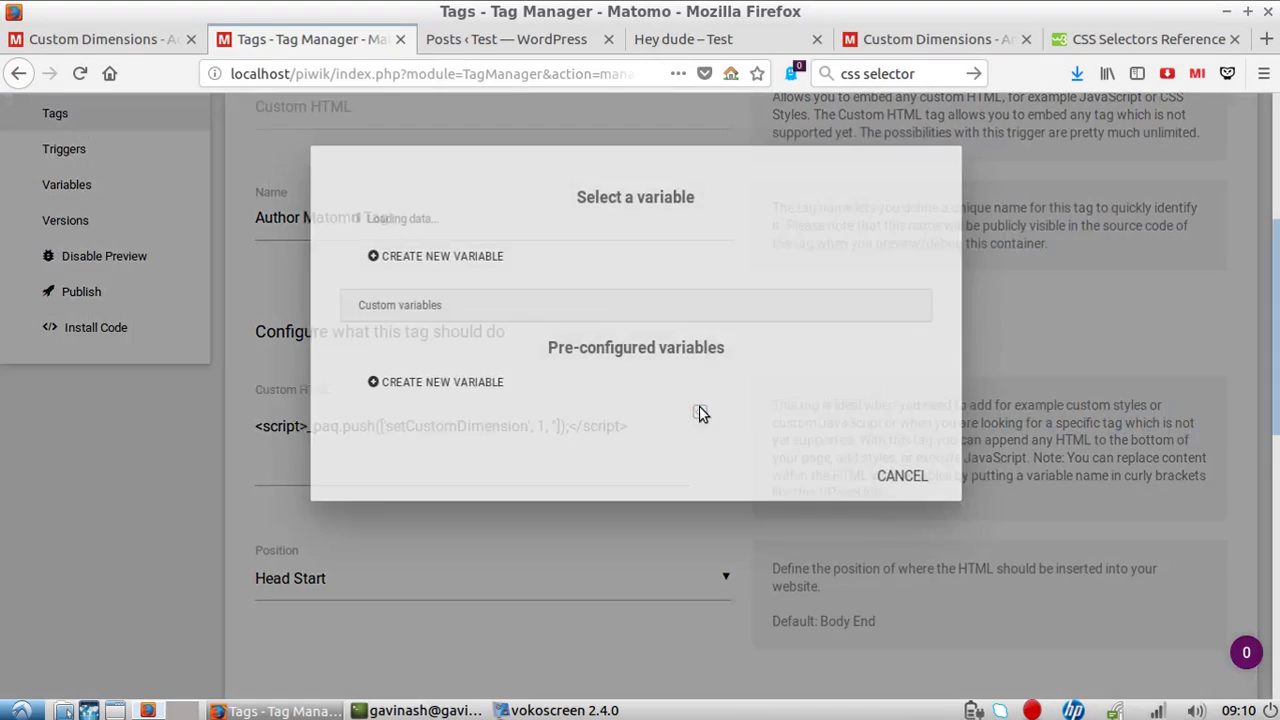
{"action": "scroll", "coordinate": [551, 417], "scroll_direction": "down", "scroll_amount": 1}
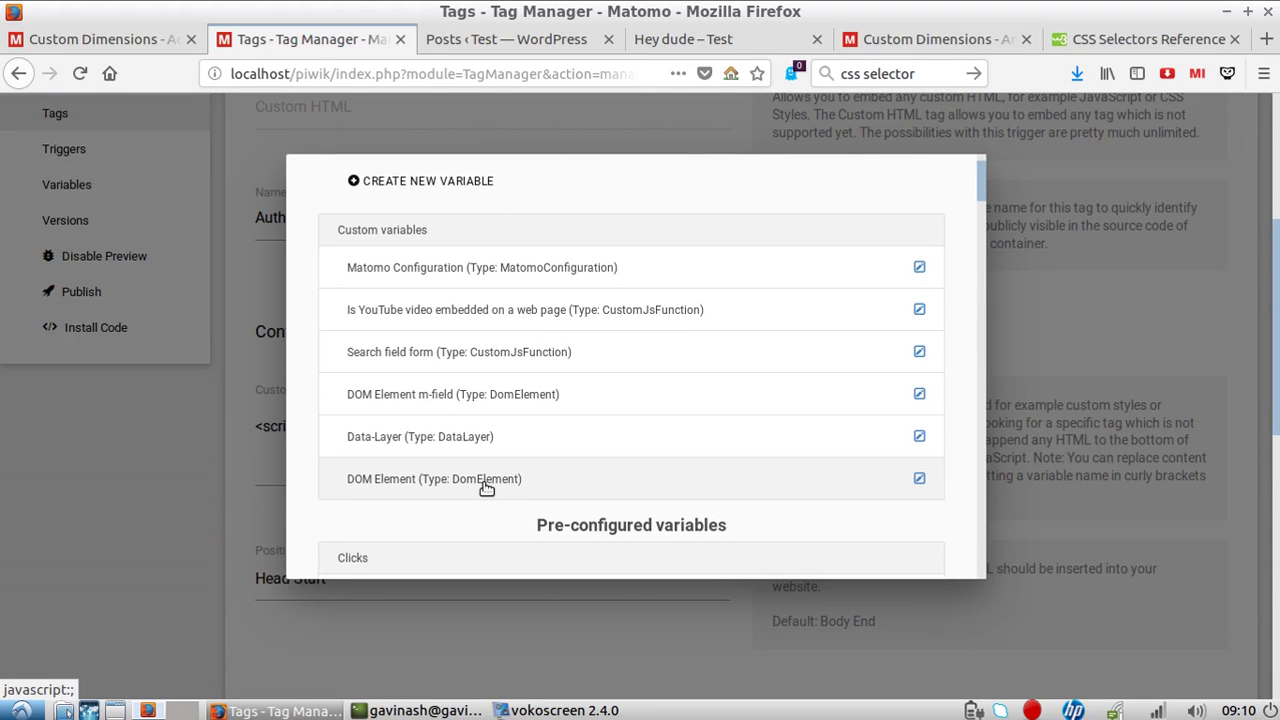
{"action": "left_click", "coordinate": [484, 484]}
{"action": "scroll", "coordinate": [557, 479], "scroll_direction": "down", "scroll_amount": 10}
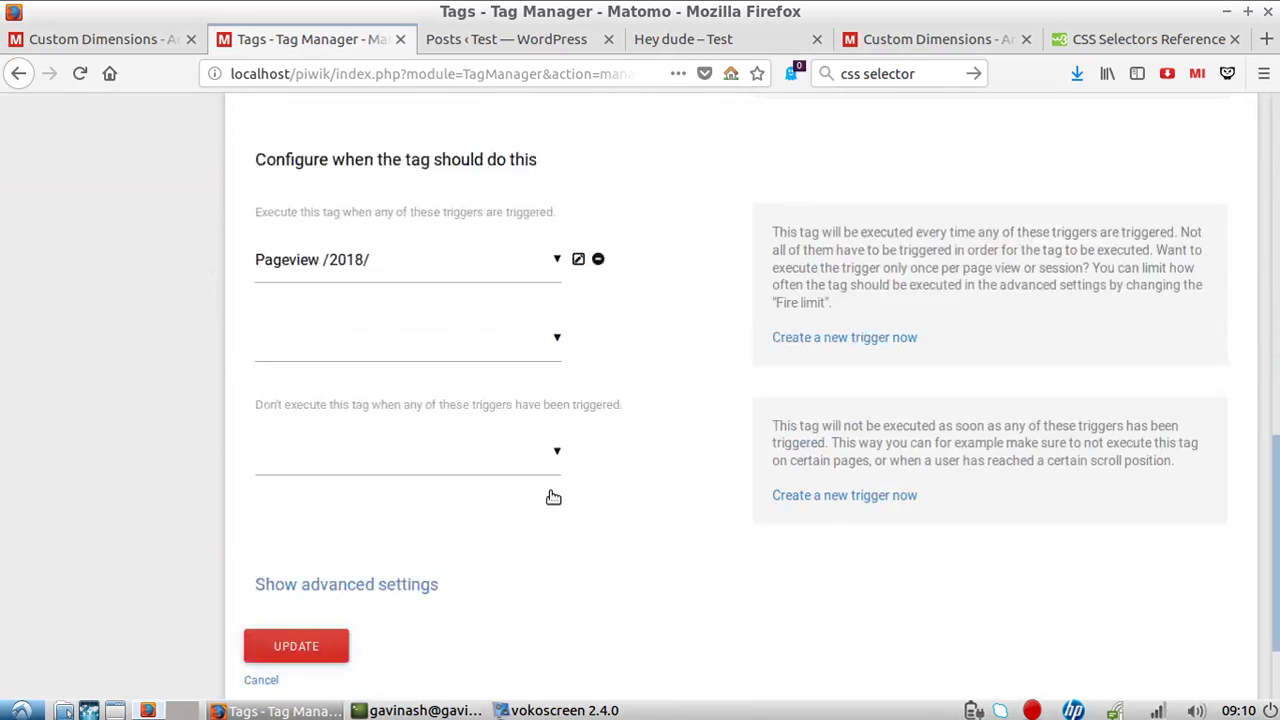
{"action": "left_click", "coordinate": [308, 522]}
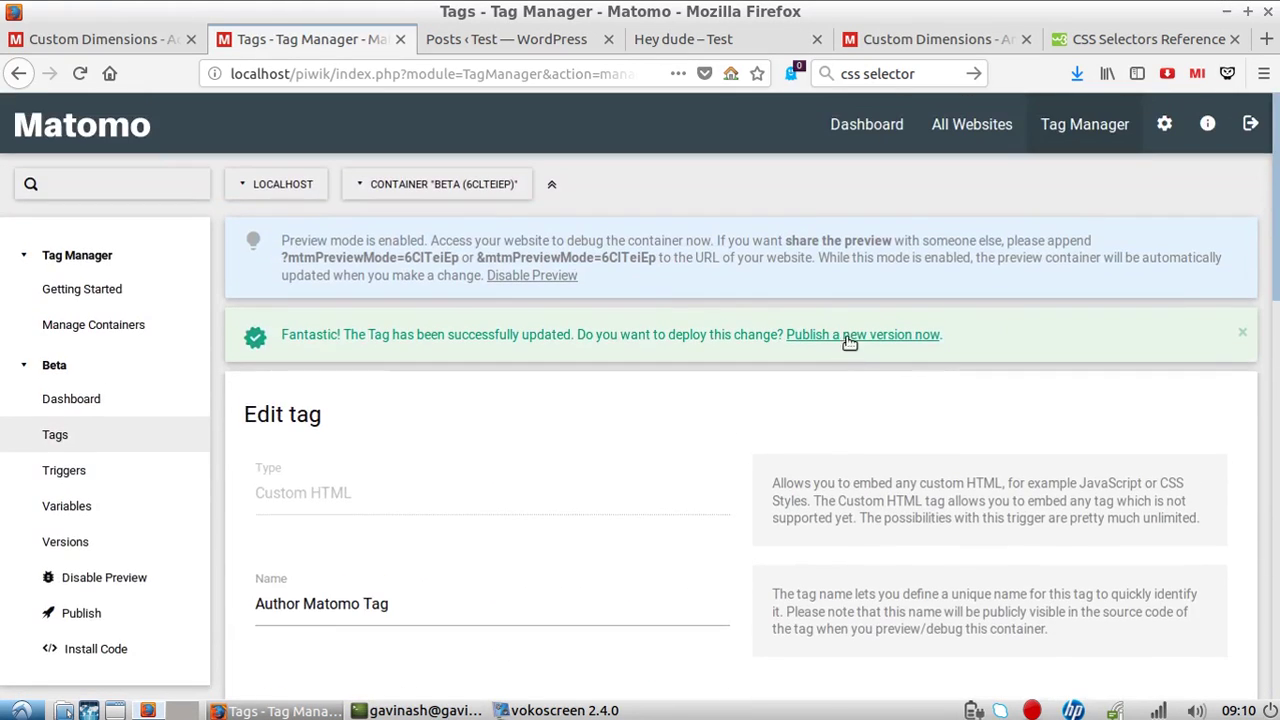
Create a new container version named "author as a custom dimension", publish it to the Live environment and reload the page
{"action": "left_click", "coordinate": [849, 343]}
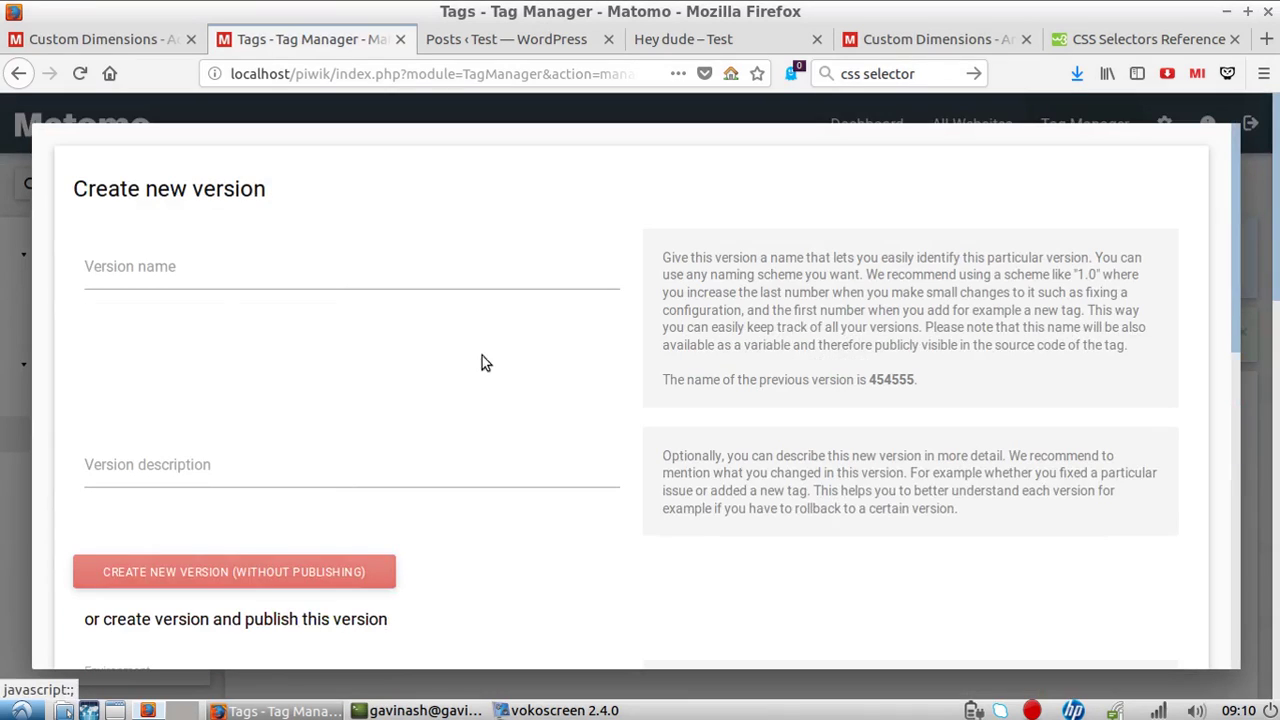
{"action": "left_click", "coordinate": [215, 261]}
{"action": "type", "text": "author as a custom dimension"}
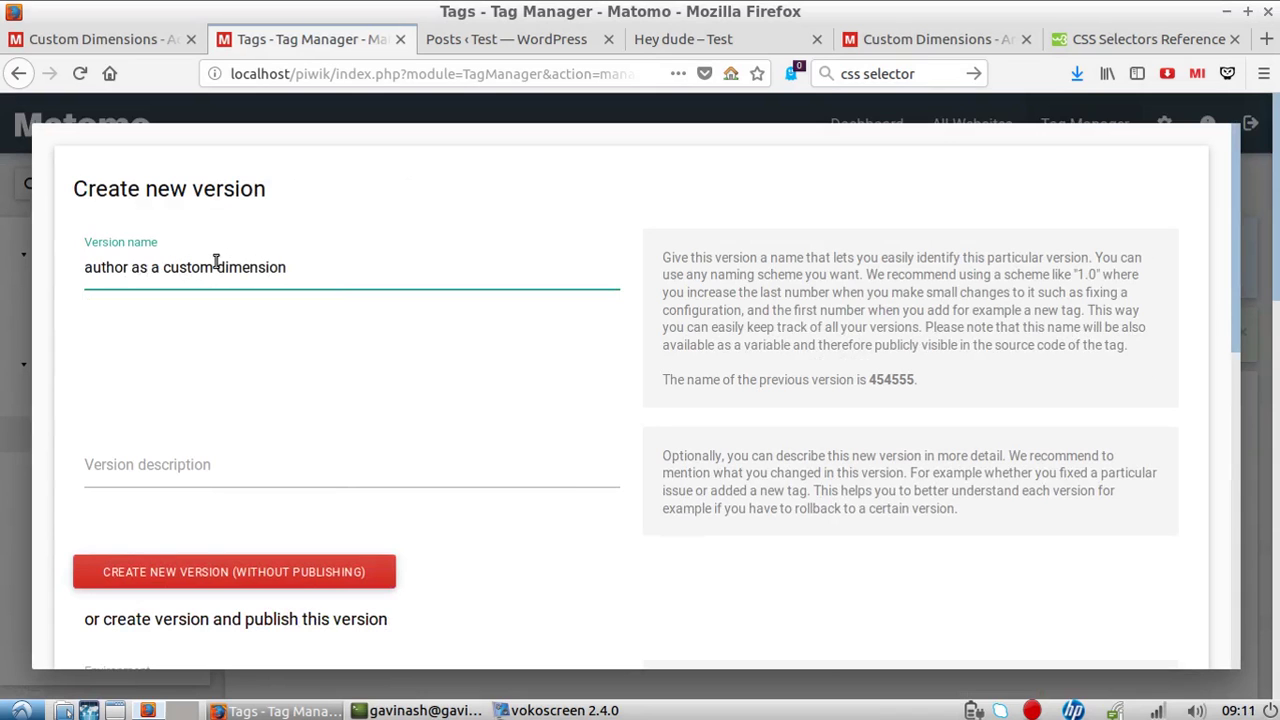
{"action": "scroll", "coordinate": [220, 330], "scroll_direction": "down", "scroll_amount": 5}
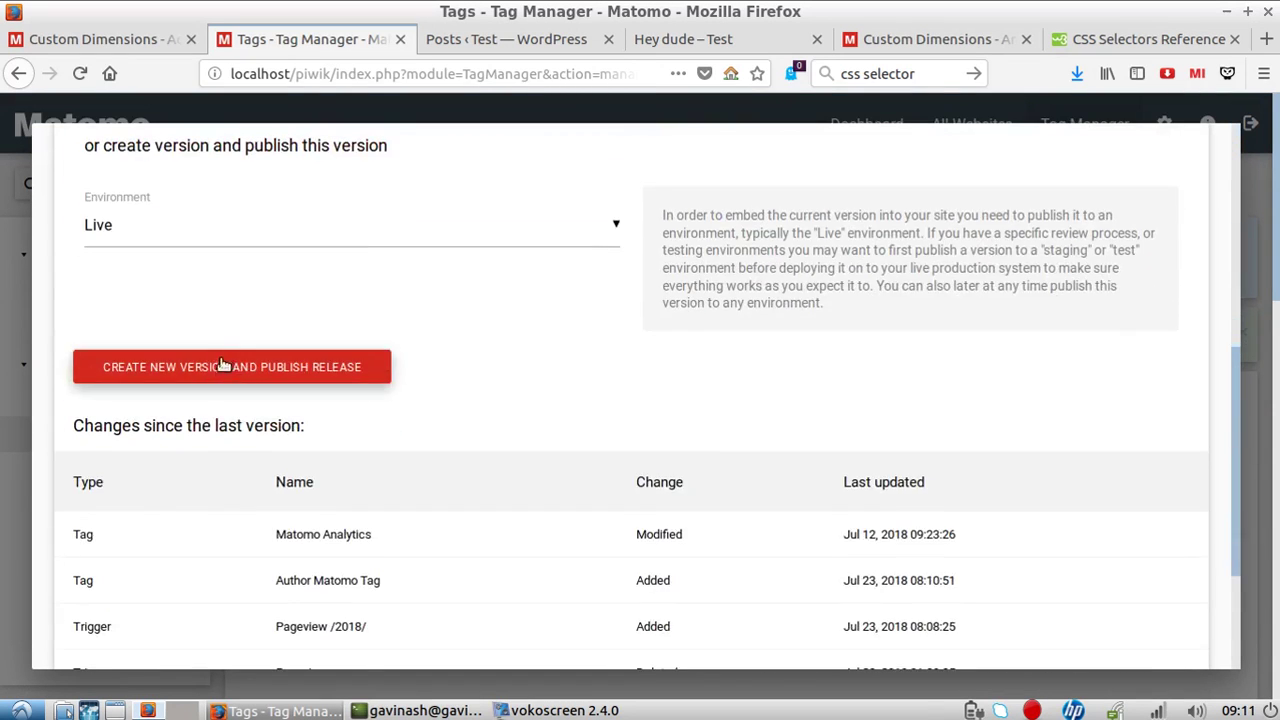
{"action": "left_click", "coordinate": [232, 366]}
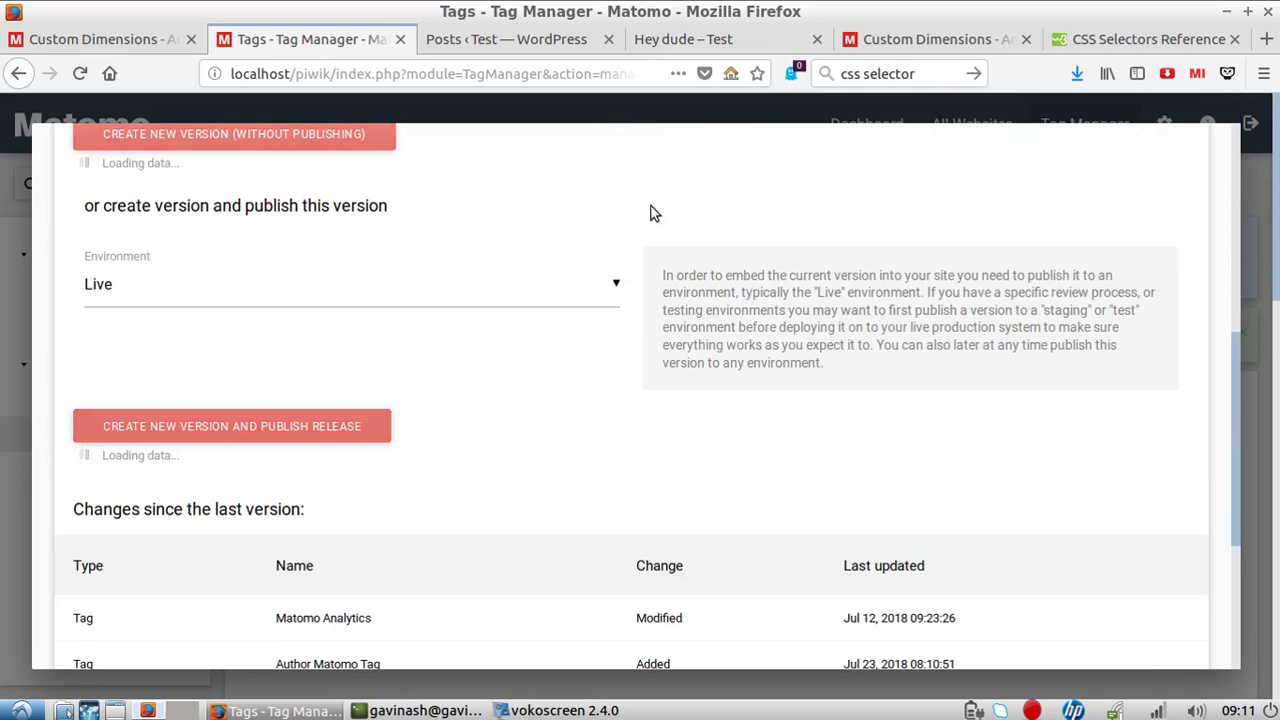
{"action": "key", "text": "F5"}
Reload the Hey dude post on the WordPress site, close the developer tools and look over the post
{"action": "left_click", "coordinate": [695, 45]}
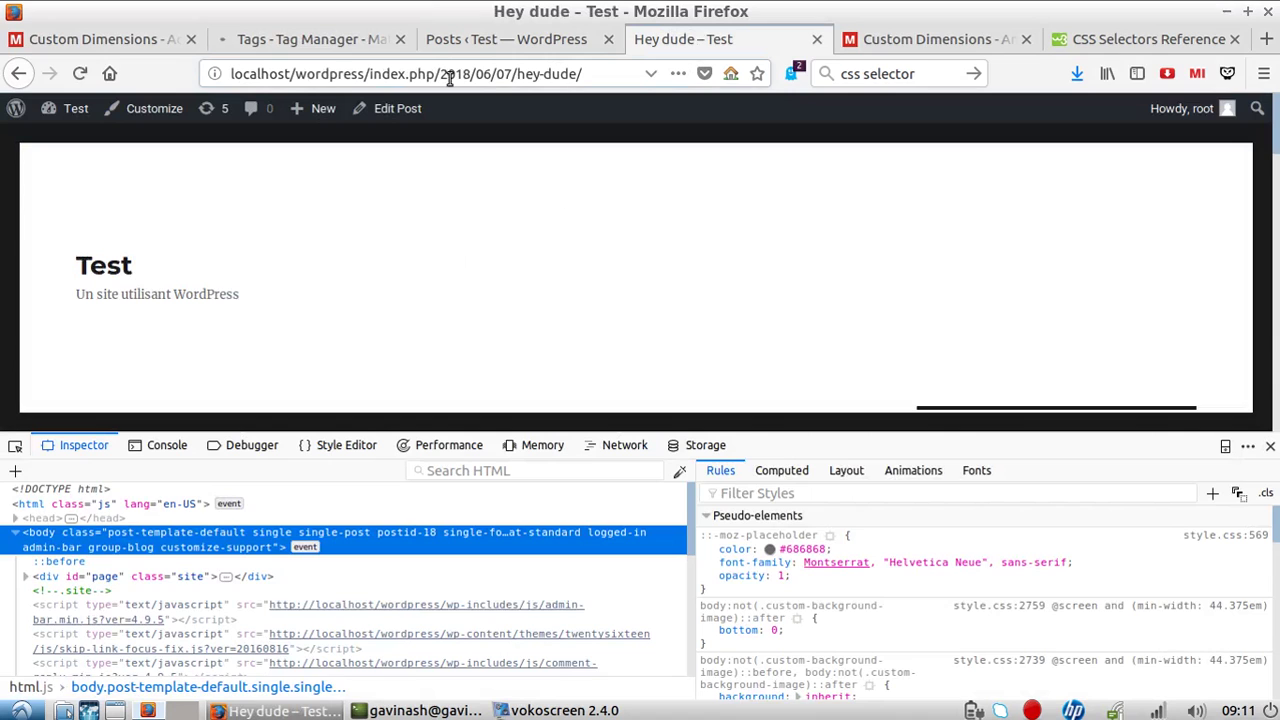
{"action": "key", "text": "Return"}
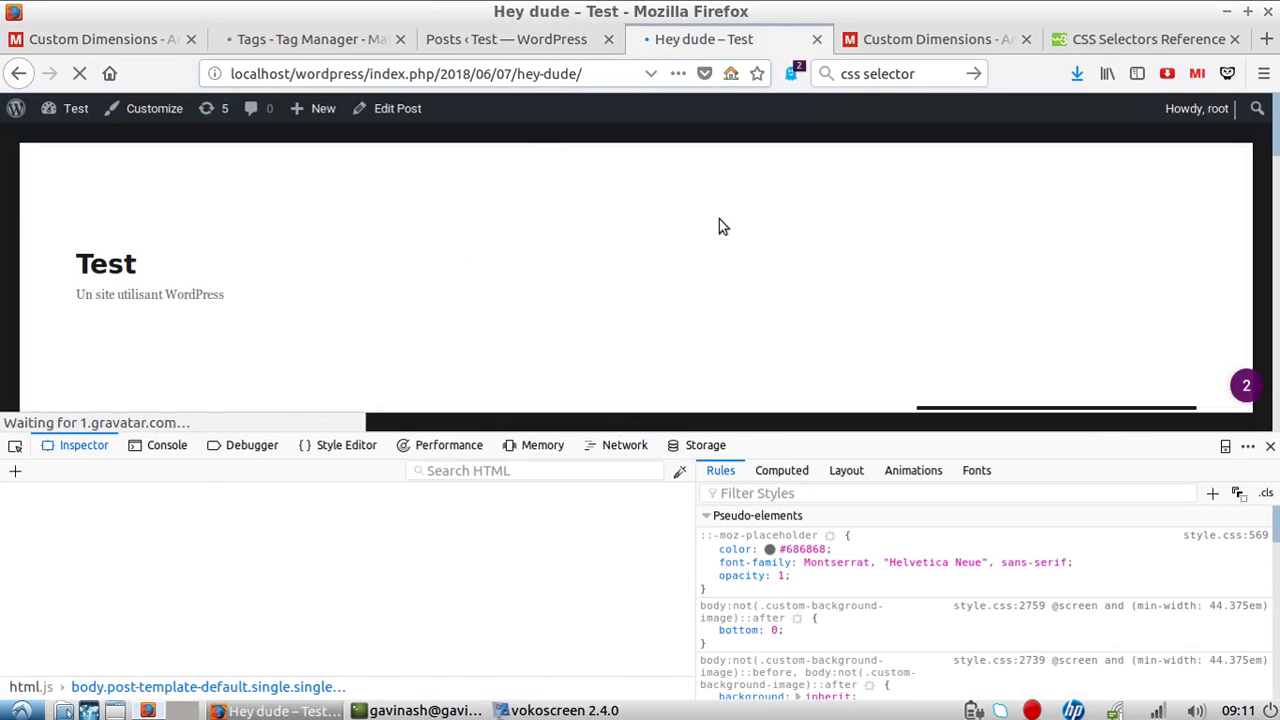
{"action": "left_click", "coordinate": [1270, 445]}
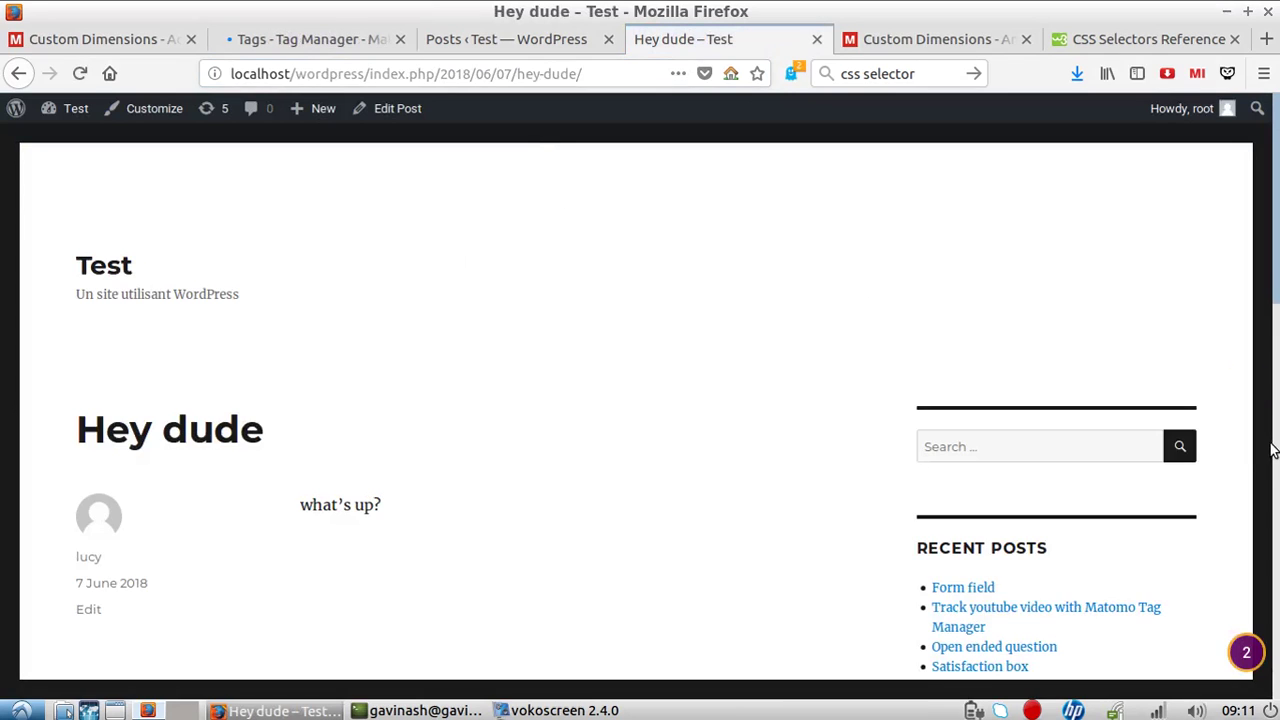
{"action": "scroll", "coordinate": [621, 375], "scroll_direction": "down", "scroll_amount": 5}
{"action": "scroll", "coordinate": [620, 372], "scroll_direction": "up", "scroll_amount": 4}
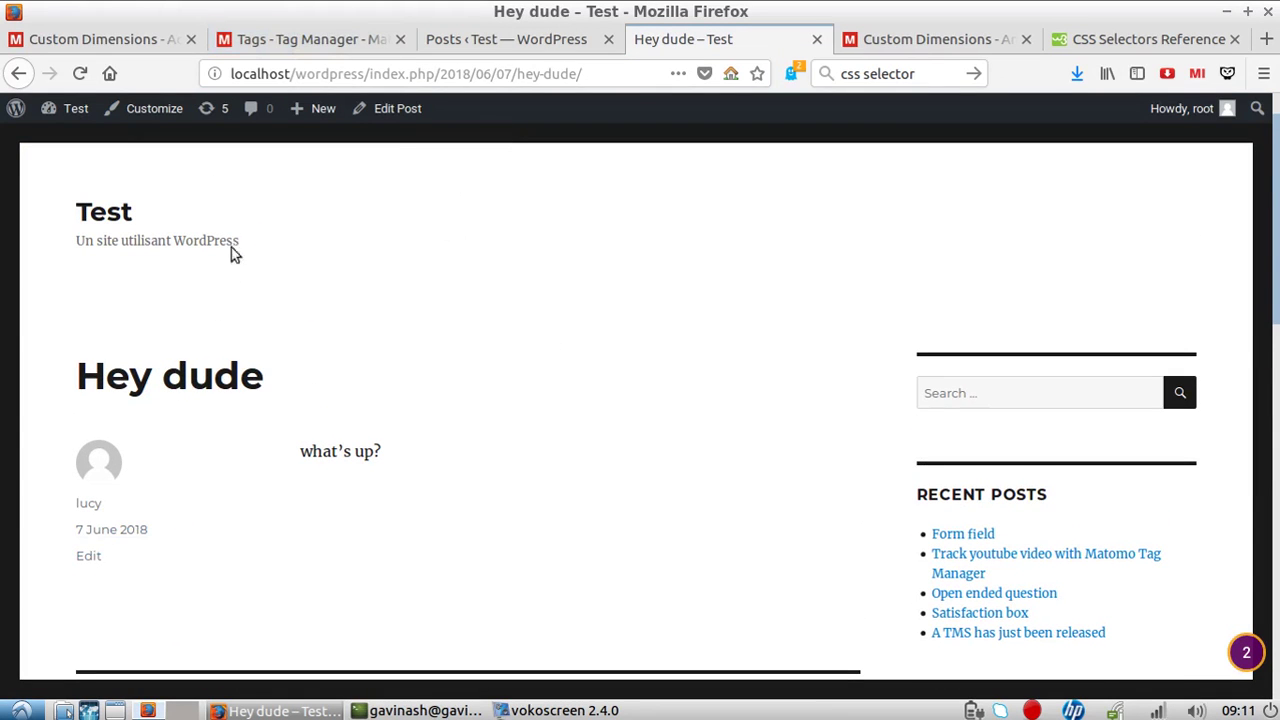
{"action": "scroll", "coordinate": [225, 250], "scroll_direction": "up", "scroll_amount": 1}
Go to the Test site's home page and open the Form field post
{"action": "left_click", "coordinate": [112, 272]}
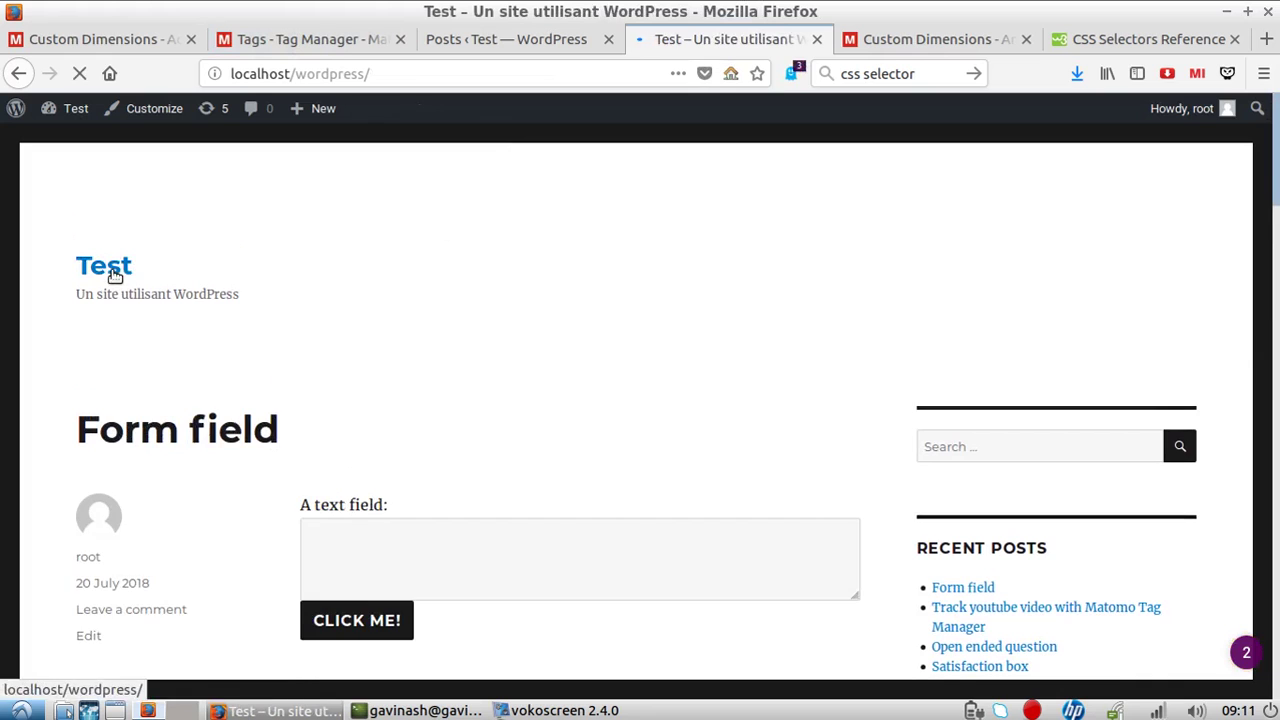
{"action": "scroll", "coordinate": [346, 391], "scroll_direction": "down", "scroll_amount": 4}
{"action": "scroll", "coordinate": [290, 382], "scroll_direction": "down", "scroll_amount": 5}
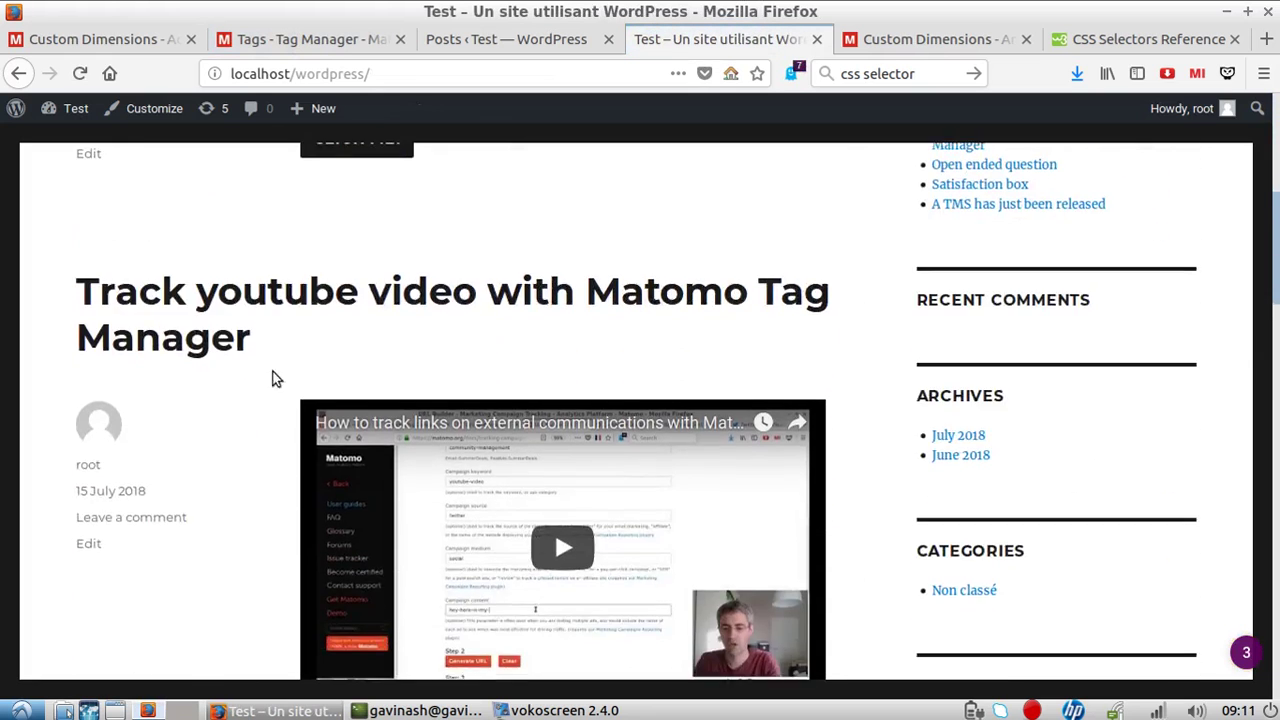
{"action": "scroll", "coordinate": [272, 378], "scroll_direction": "up", "scroll_amount": 5}
{"action": "left_click", "coordinate": [224, 233]}
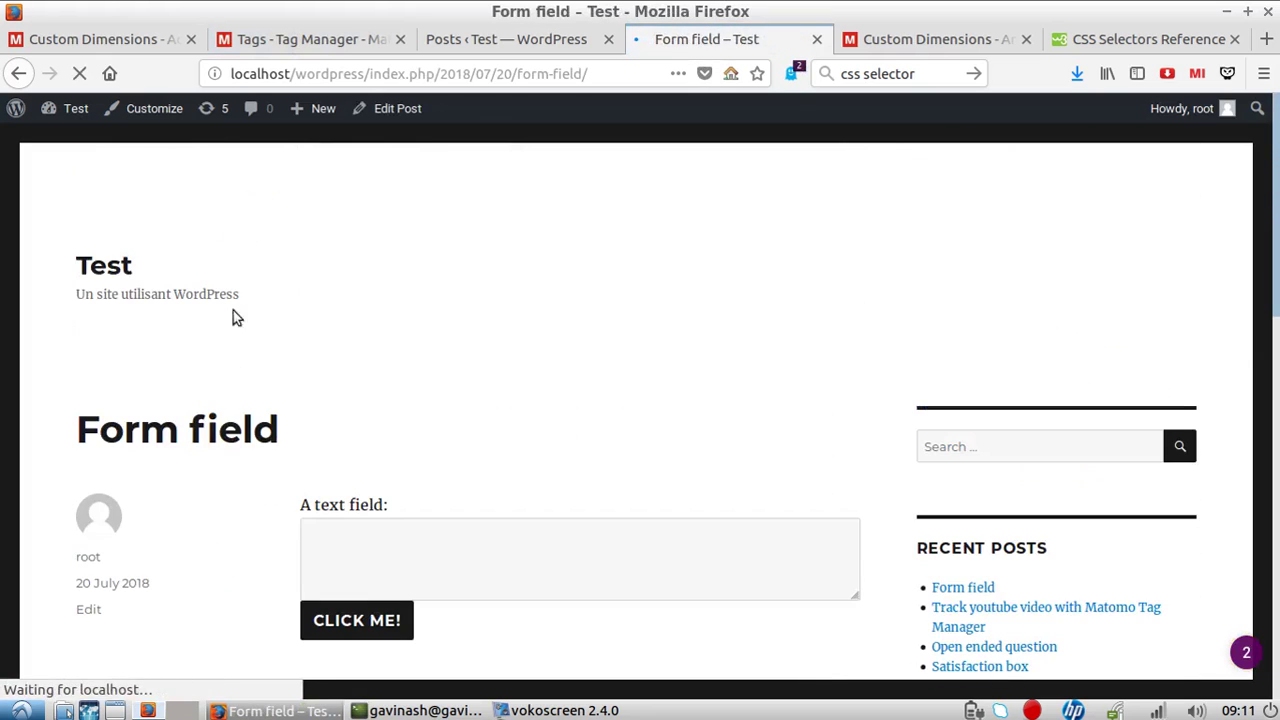
Open Matomo's Visitor Log for 2018-07-23 and check the custom dimension details of the latest Form field page view
{"action": "left_click", "coordinate": [462, 39]}
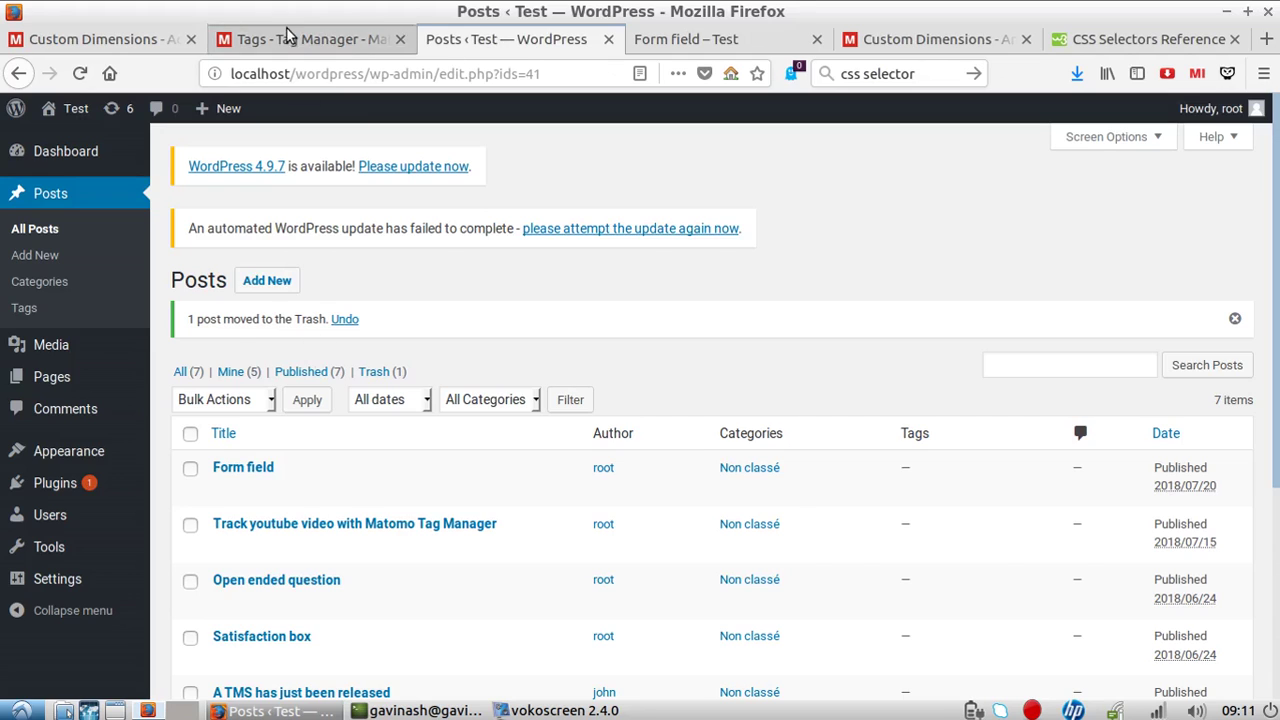
{"action": "left_click", "coordinate": [287, 39]}
{"action": "left_click", "coordinate": [862, 134]}
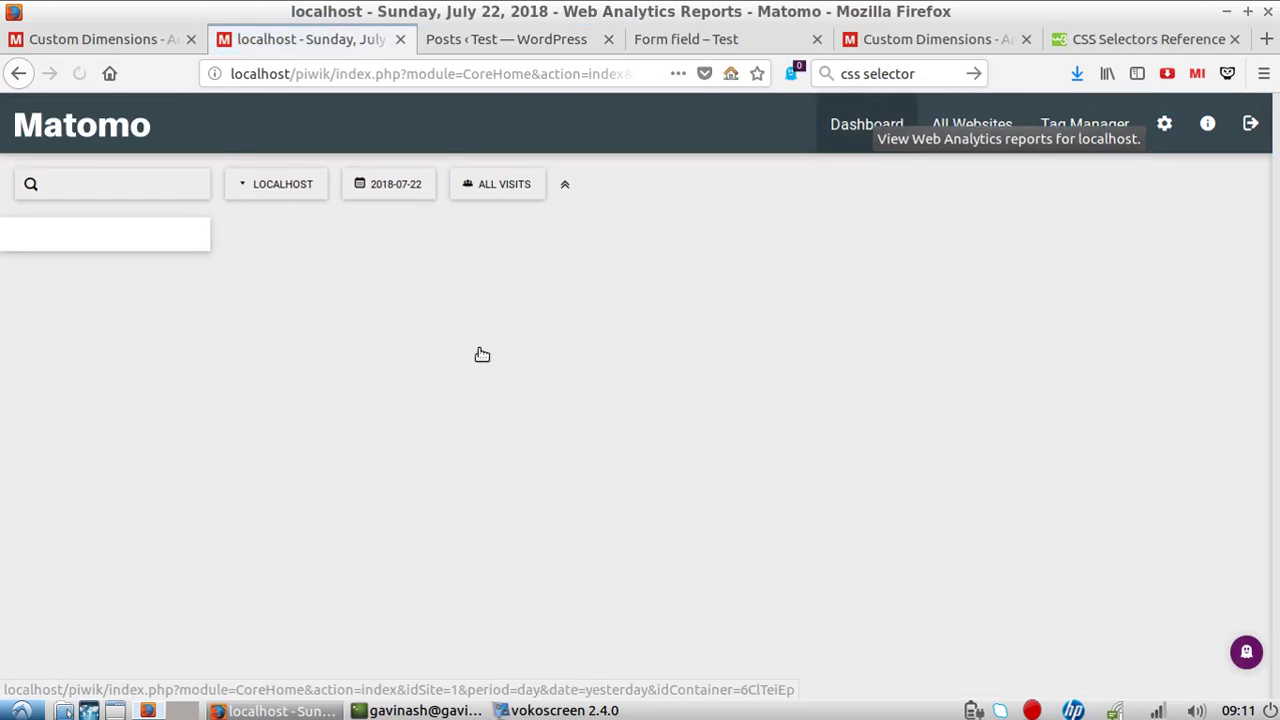
{"action": "left_click", "coordinate": [400, 185]}
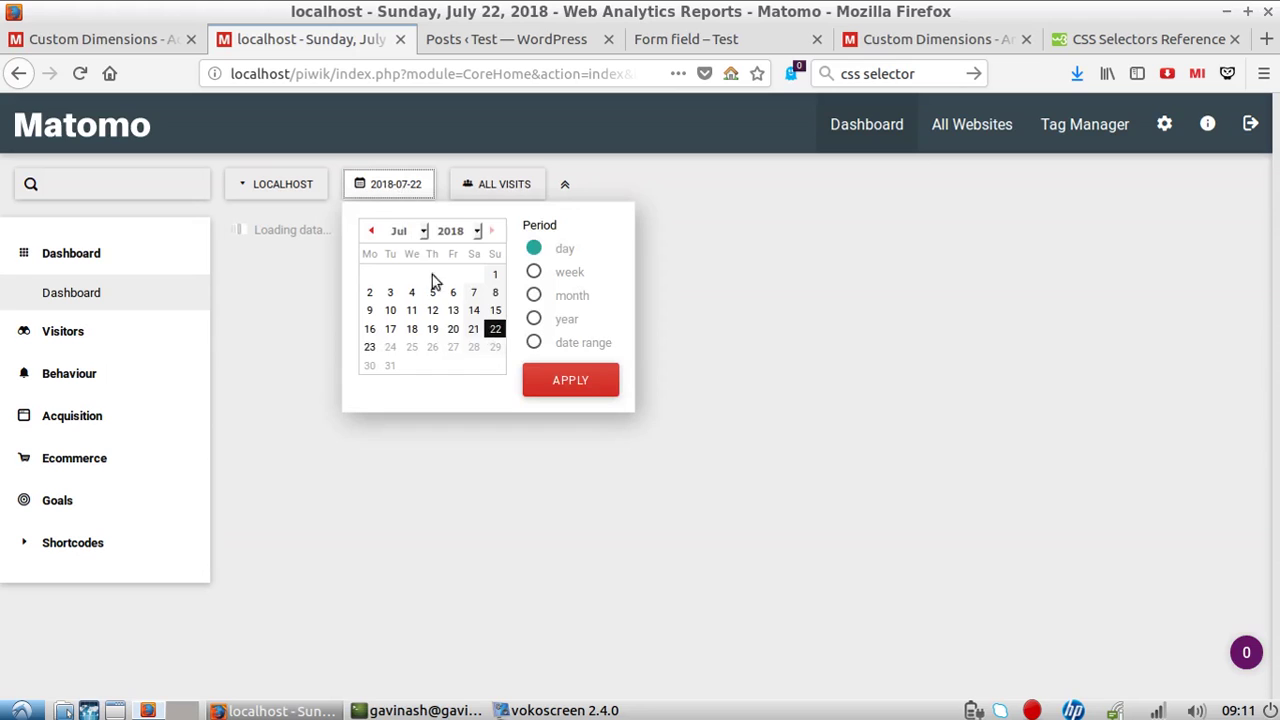
{"action": "left_click", "coordinate": [370, 348]}
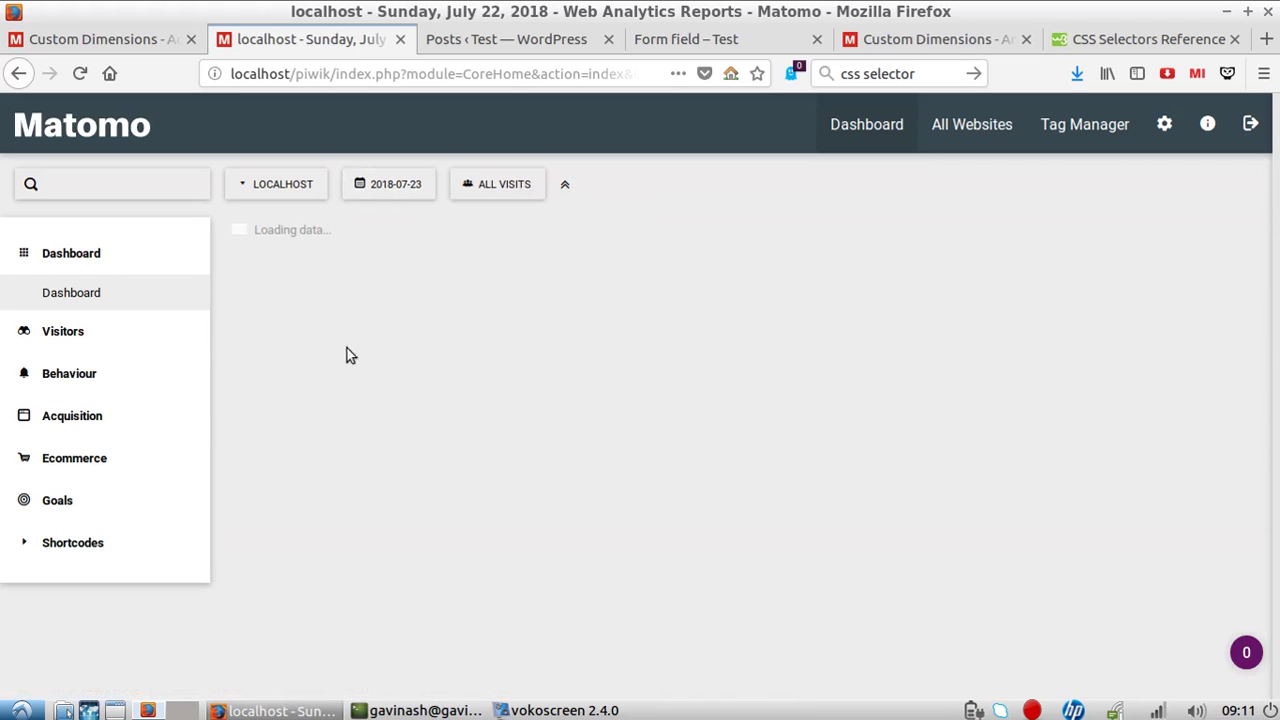
{"action": "left_click", "coordinate": [71, 331]}
{"action": "left_click", "coordinate": [72, 372]}
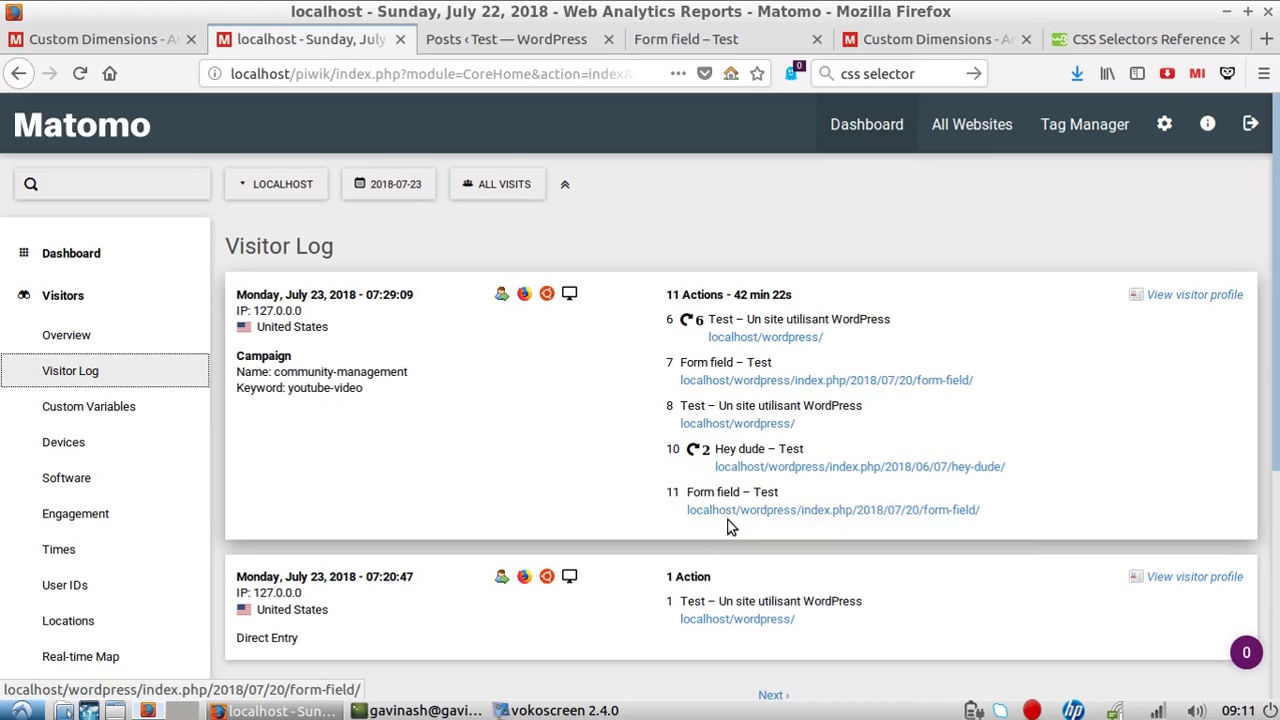
{"action": "mouse_move", "coordinate": [726, 512]}
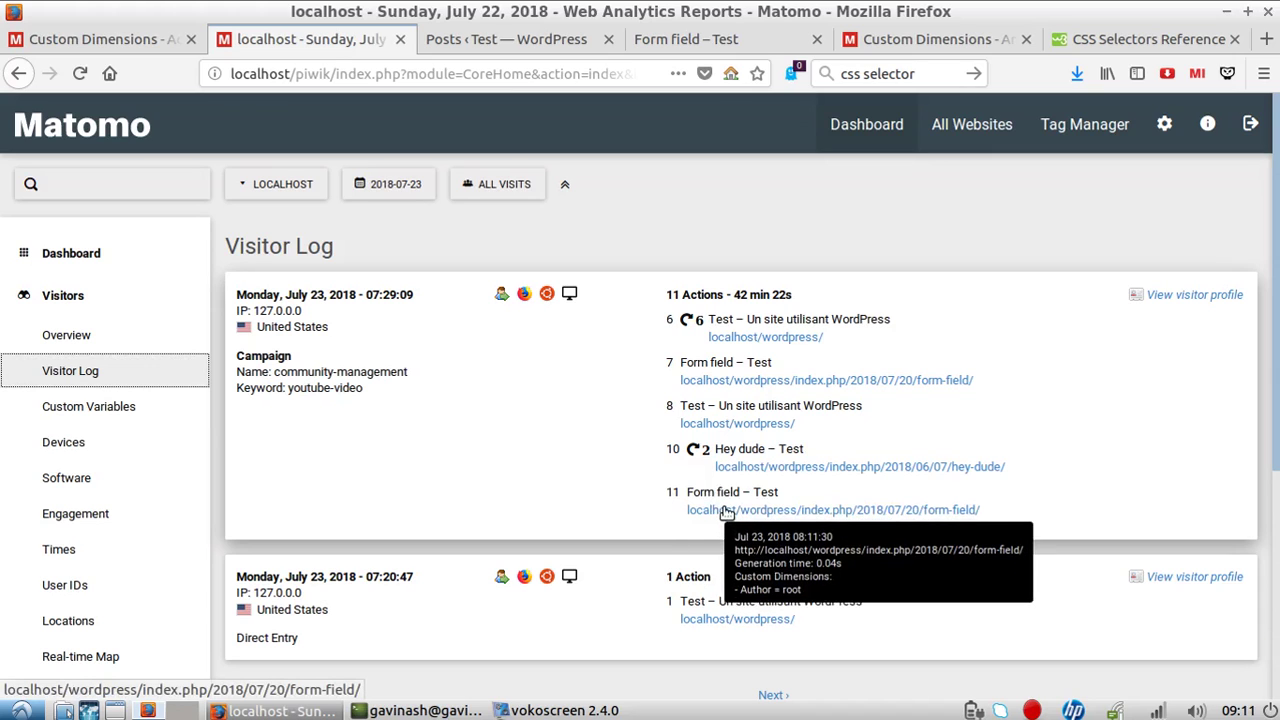
Check the latest visit's visitor profile, close it and open the Author custom dimension report under Behaviour
{"action": "left_click", "coordinate": [1199, 298]}
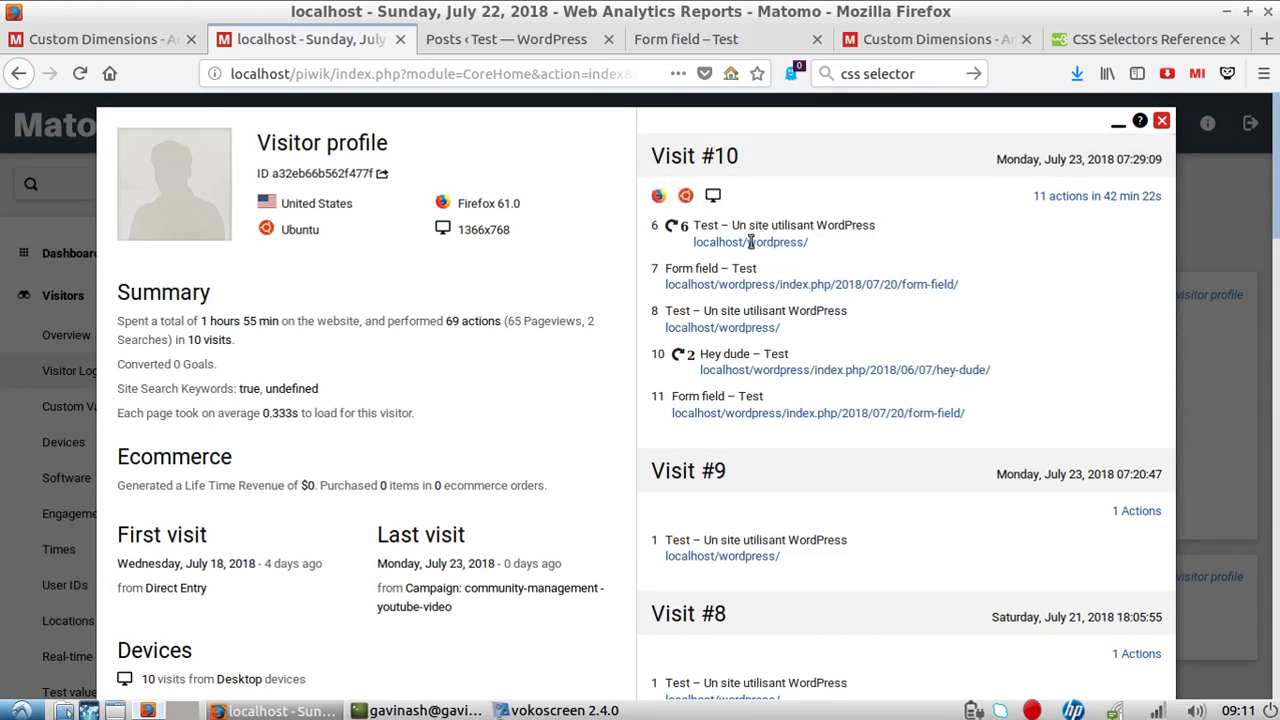
{"action": "left_click", "coordinate": [1161, 121]}
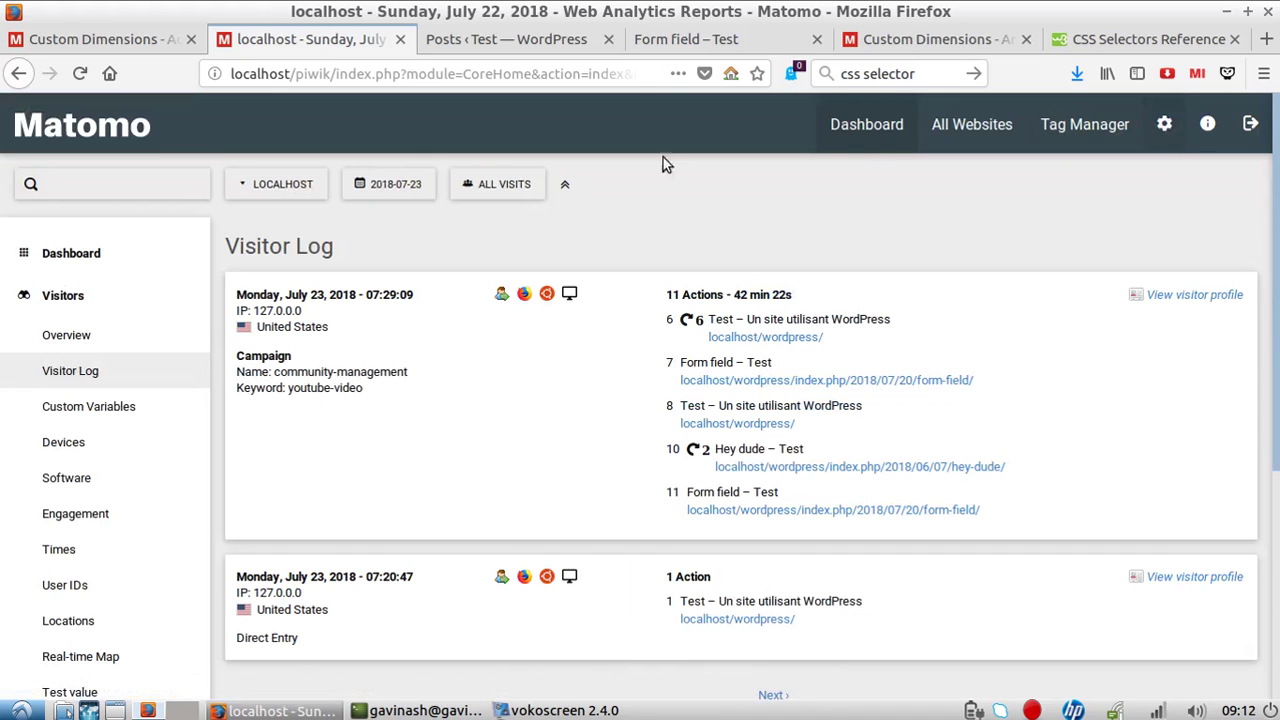
{"action": "left_click", "coordinate": [117, 292]}
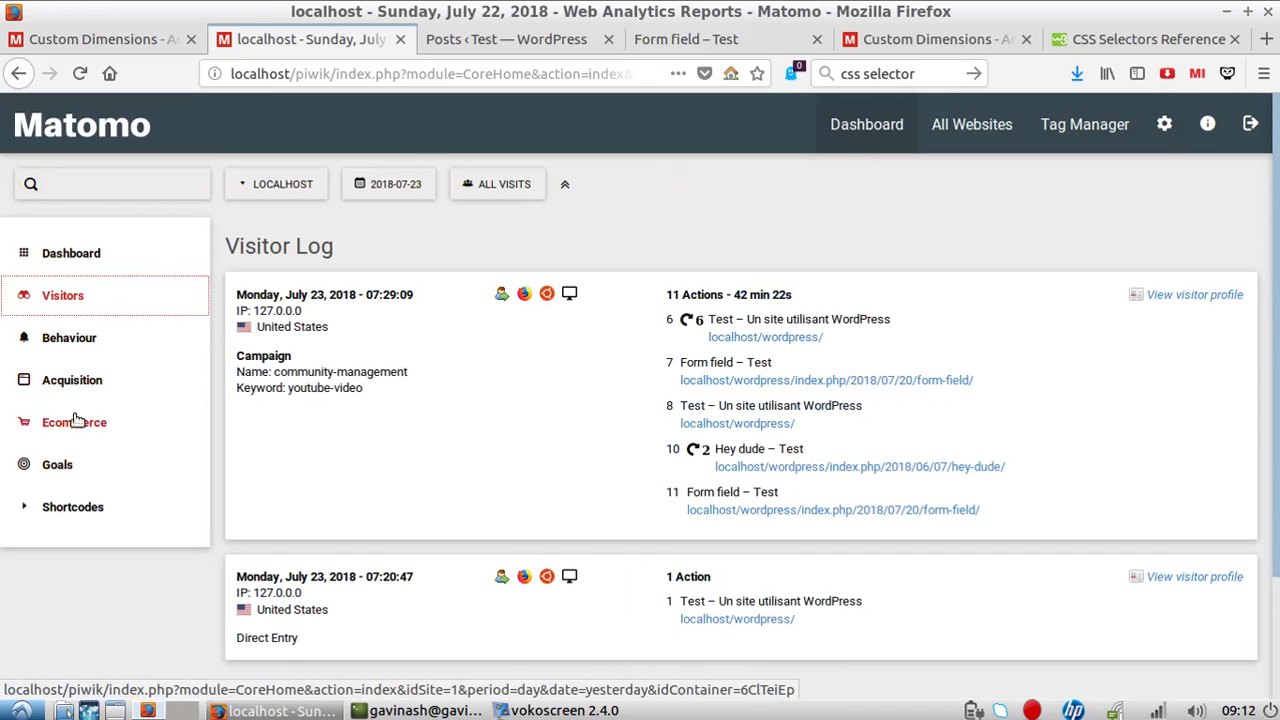
{"action": "left_click", "coordinate": [80, 337]}
{"action": "scroll", "coordinate": [85, 414], "scroll_direction": "down", "scroll_amount": 3}
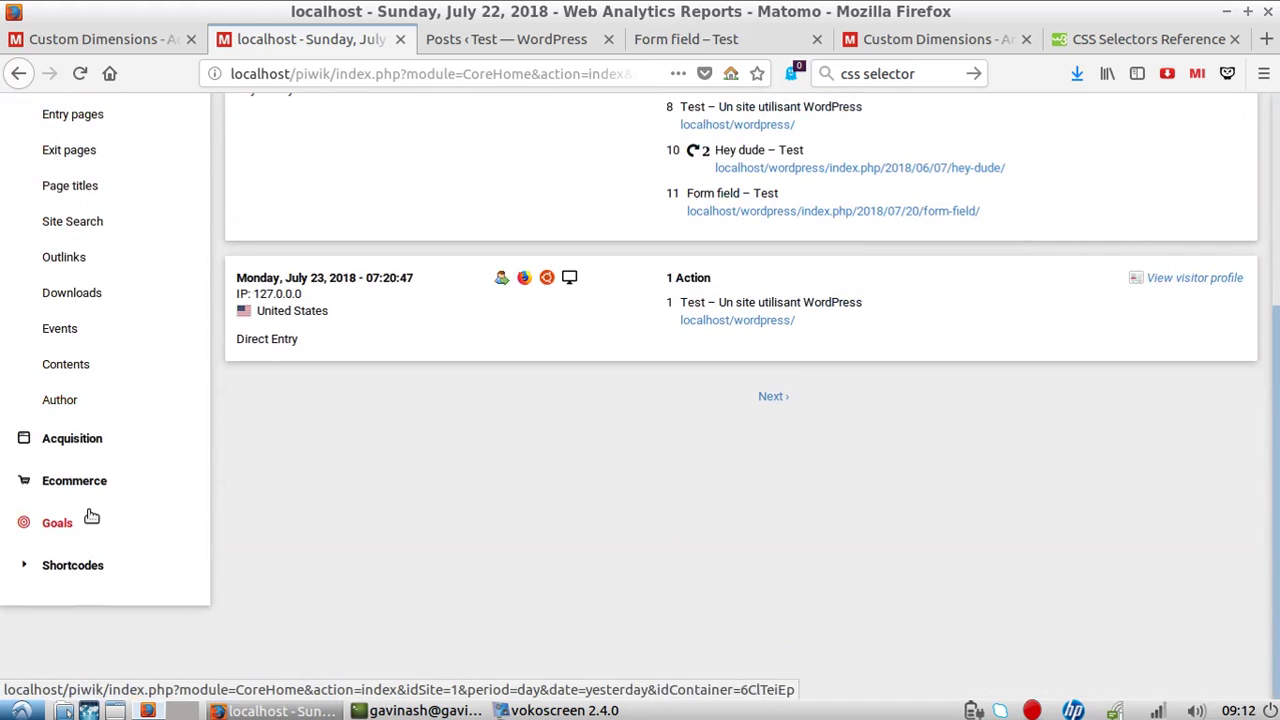
{"action": "left_click", "coordinate": [77, 408]}
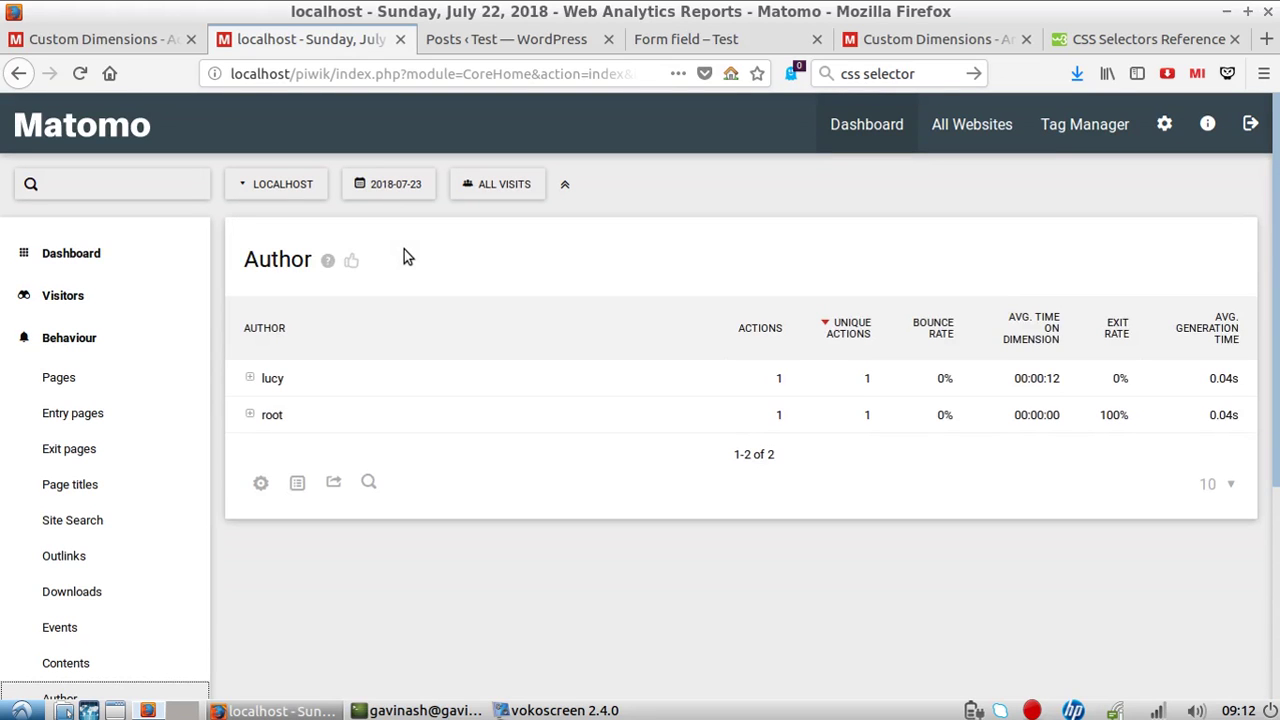
Expand both author rows in the Author report and review the action URLs tracked for each author
{"action": "left_click", "coordinate": [258, 380]}
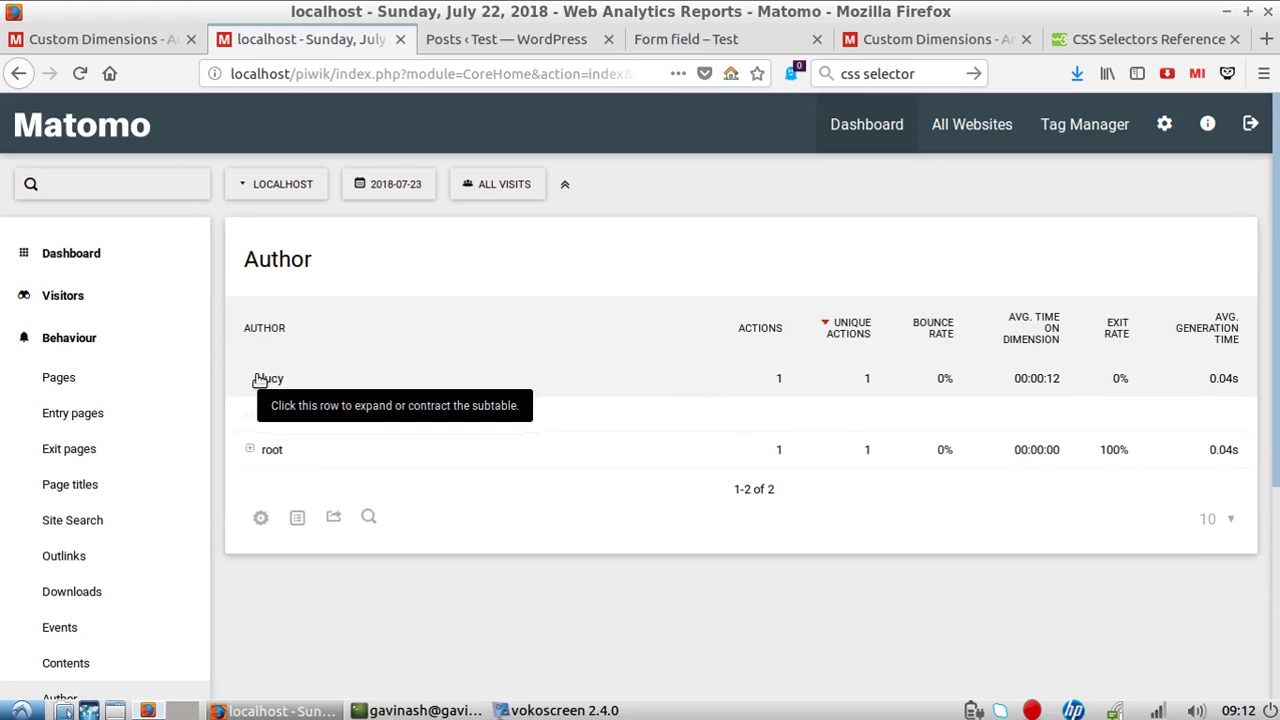
{"action": "scroll", "coordinate": [360, 450], "scroll_direction": "down", "scroll_amount": 3}
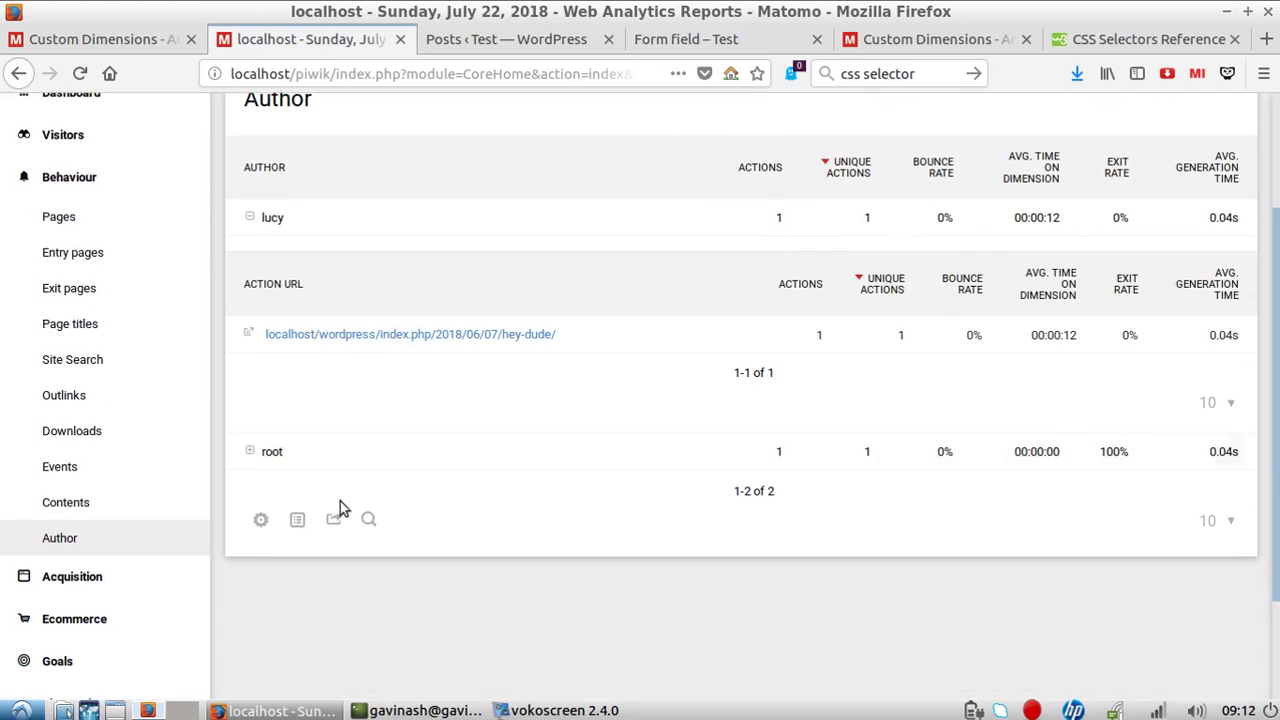
{"action": "left_click", "coordinate": [262, 453]}
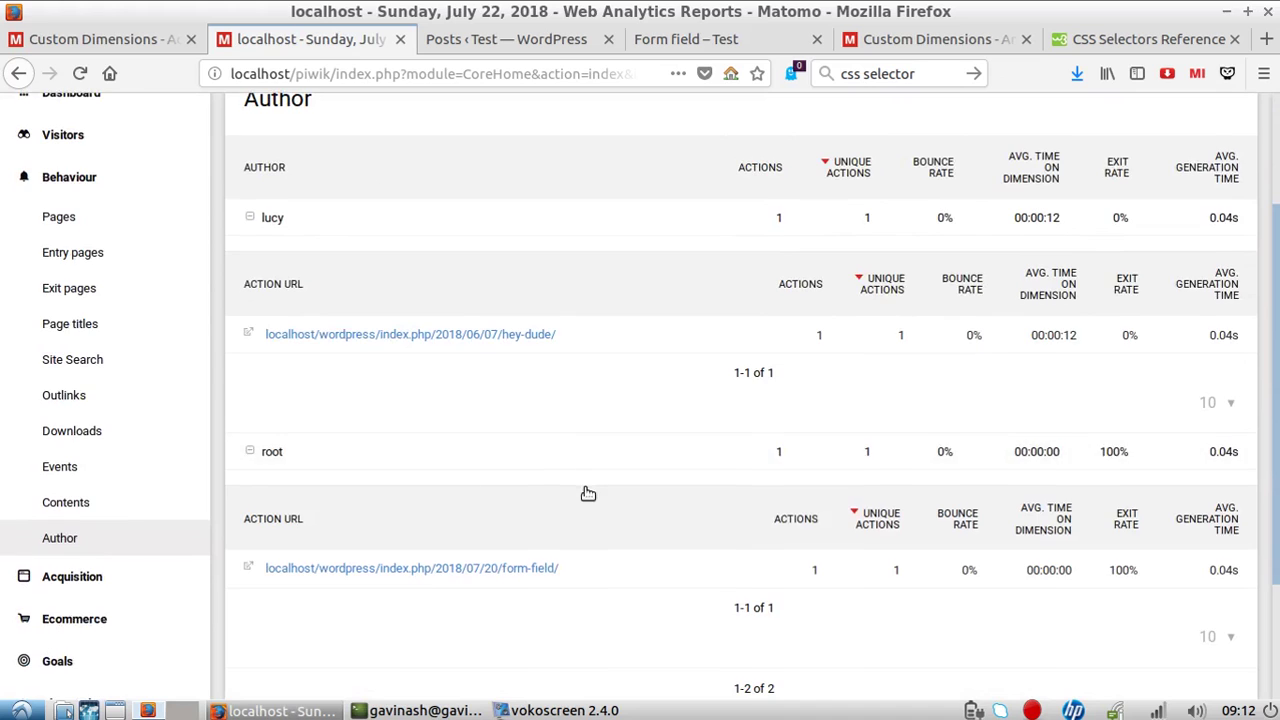
{"action": "scroll", "coordinate": [588, 494], "scroll_direction": "up", "scroll_amount": 3}
{"action": "scroll", "coordinate": [586, 491], "scroll_direction": "down", "scroll_amount": 3}
{"action": "scroll", "coordinate": [737, 280], "scroll_direction": "up", "scroll_amount": 2}
{"action": "scroll", "coordinate": [735, 280], "scroll_direction": "down", "scroll_amount": 3}
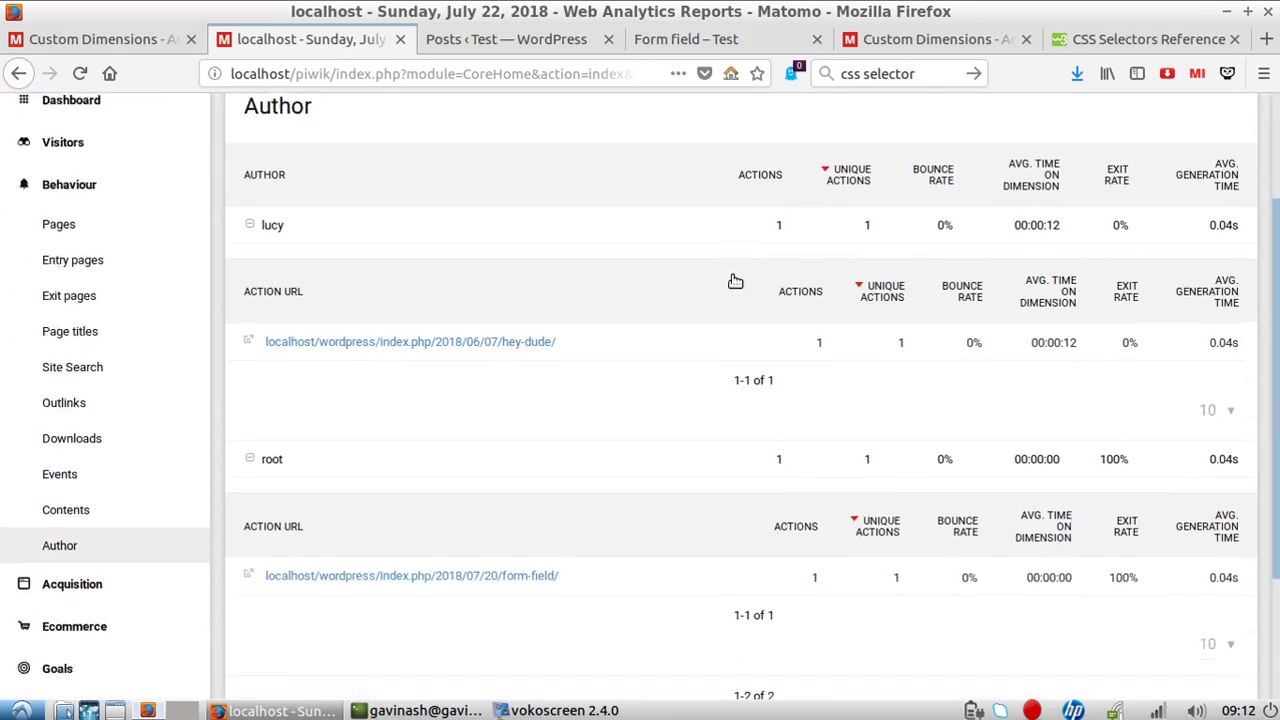
{"action": "scroll", "coordinate": [733, 281], "scroll_direction": "up", "scroll_amount": 3}
Compare the authors in the WordPress posts list and on the Form field post with Matomo's Author report
{"action": "left_click", "coordinate": [497, 39]}
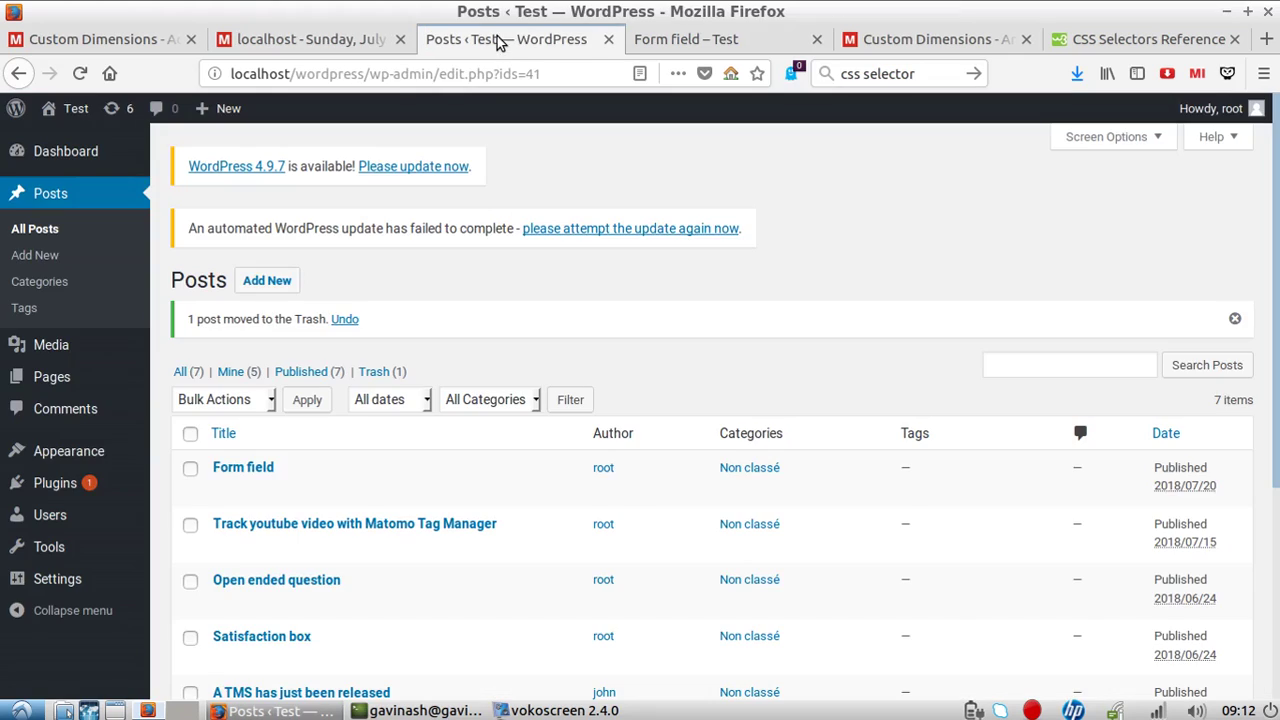
{"action": "left_click", "coordinate": [680, 39]}
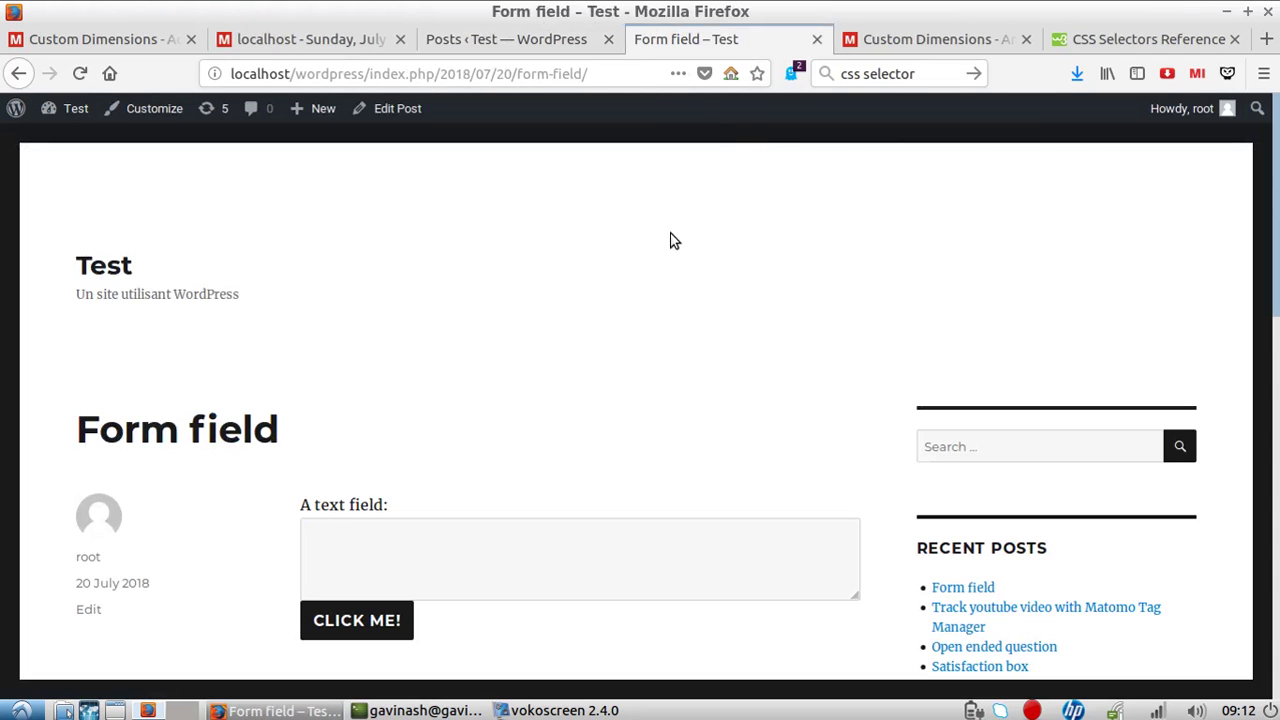
{"action": "scroll", "coordinate": [567, 228], "scroll_direction": "down", "scroll_amount": 4}
{"action": "scroll", "coordinate": [572, 222], "scroll_direction": "up", "scroll_amount": 4}
{"action": "left_click", "coordinate": [897, 44]}
{"action": "left_click", "coordinate": [360, 40]}
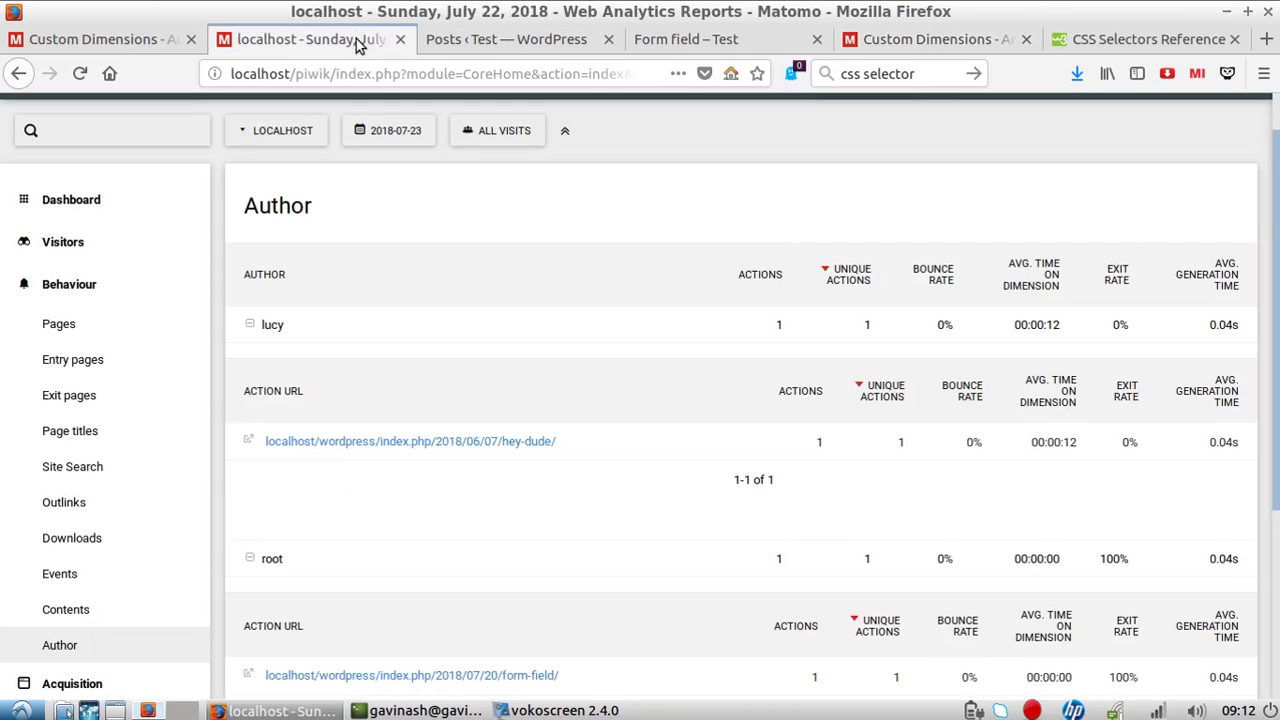
{"action": "left_click", "coordinate": [891, 39]}
{"action": "left_click", "coordinate": [712, 37]}
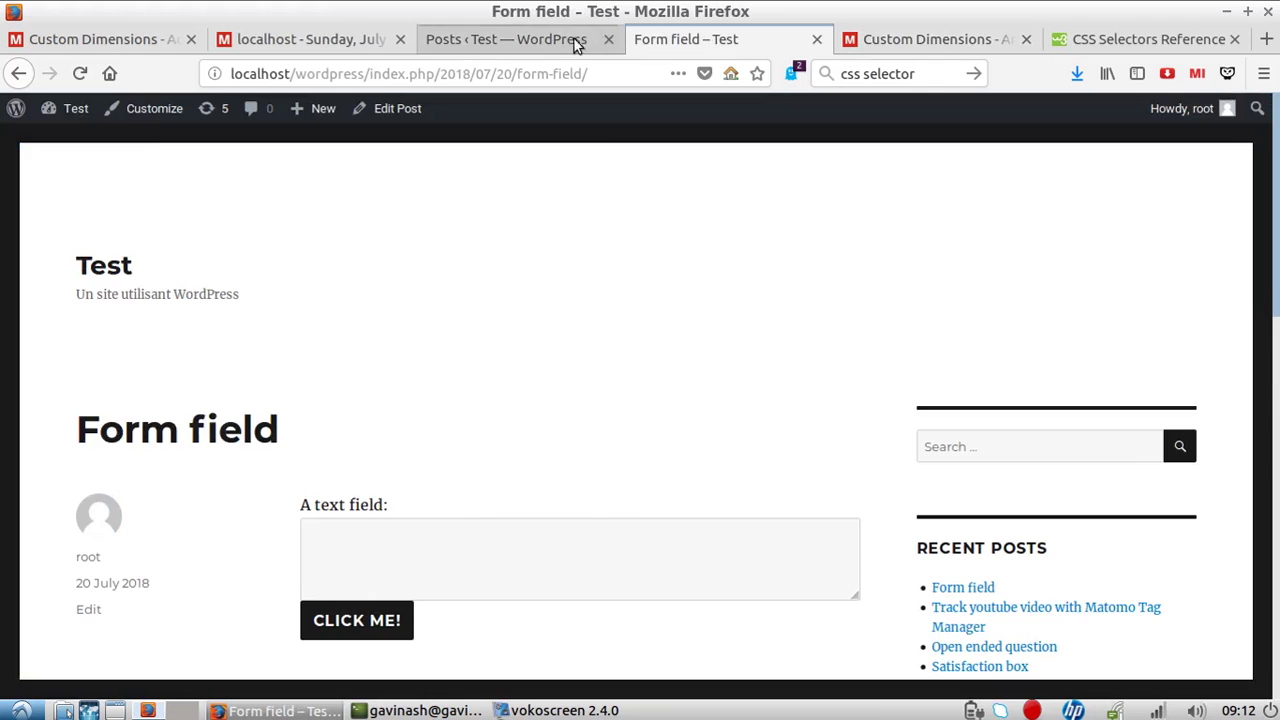
{"action": "left_click", "coordinate": [548, 42]}
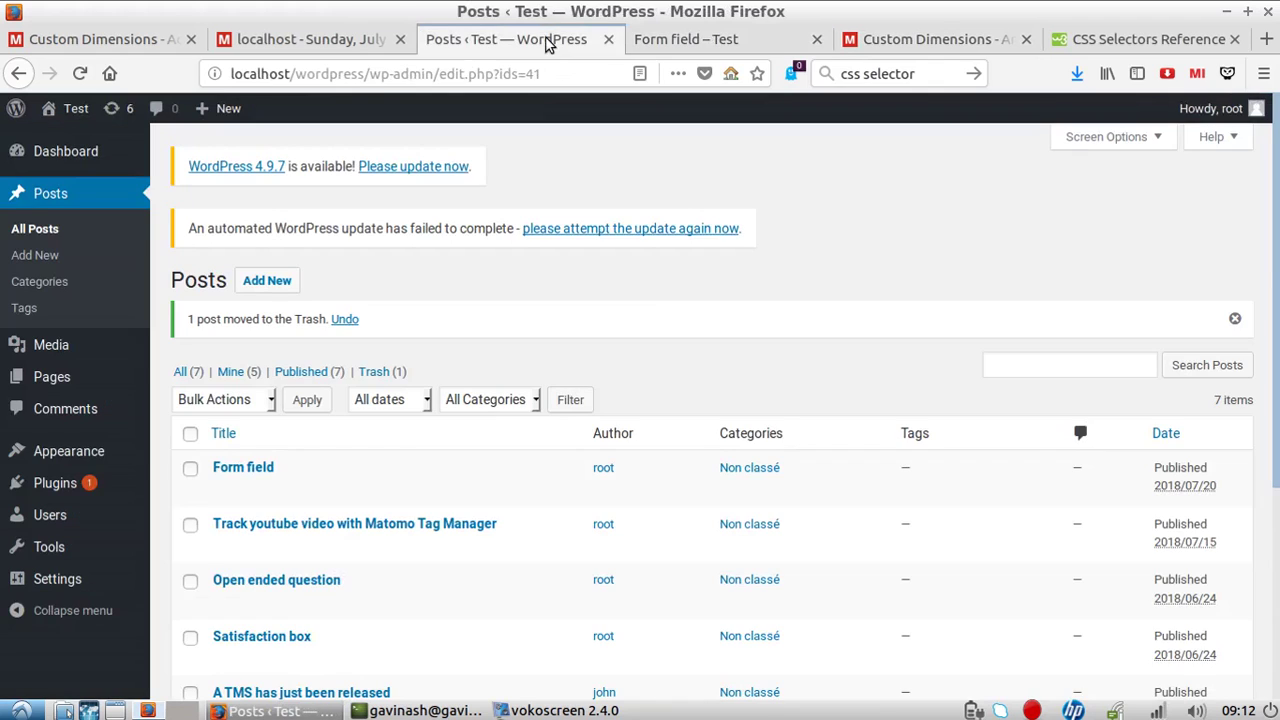
{"action": "left_click", "coordinate": [702, 39]}
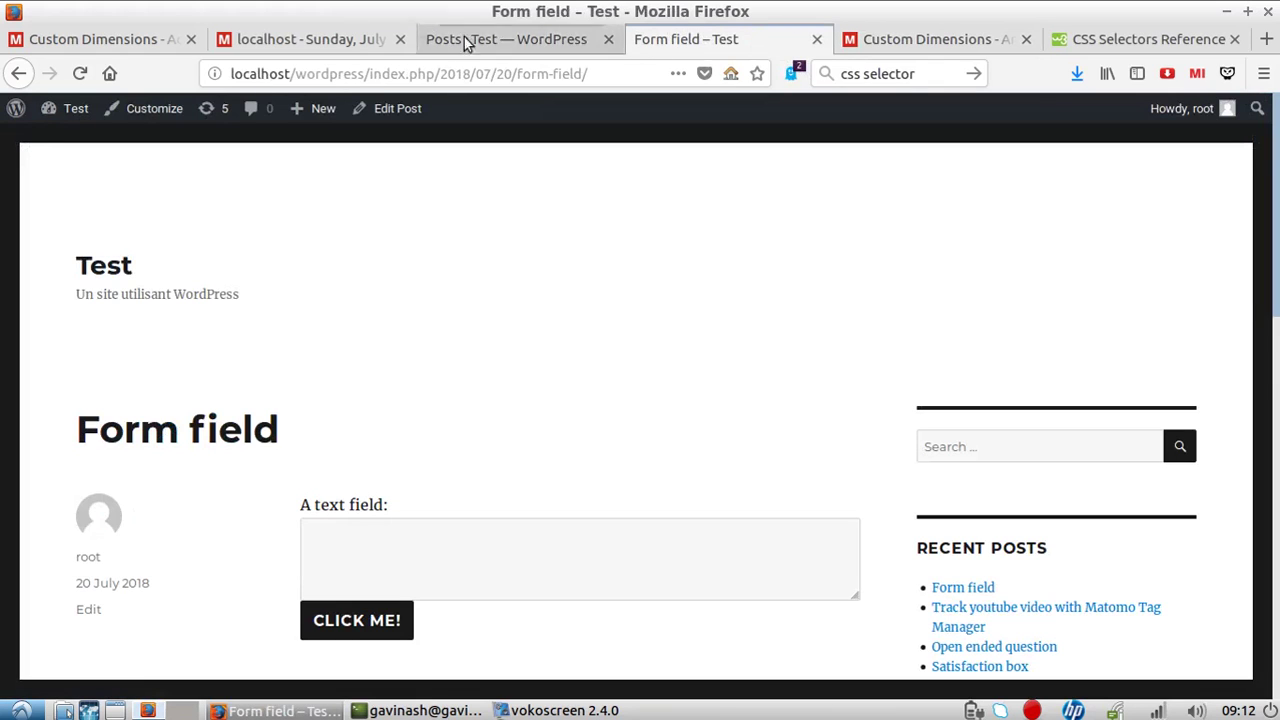
{"action": "left_click", "coordinate": [330, 40]}
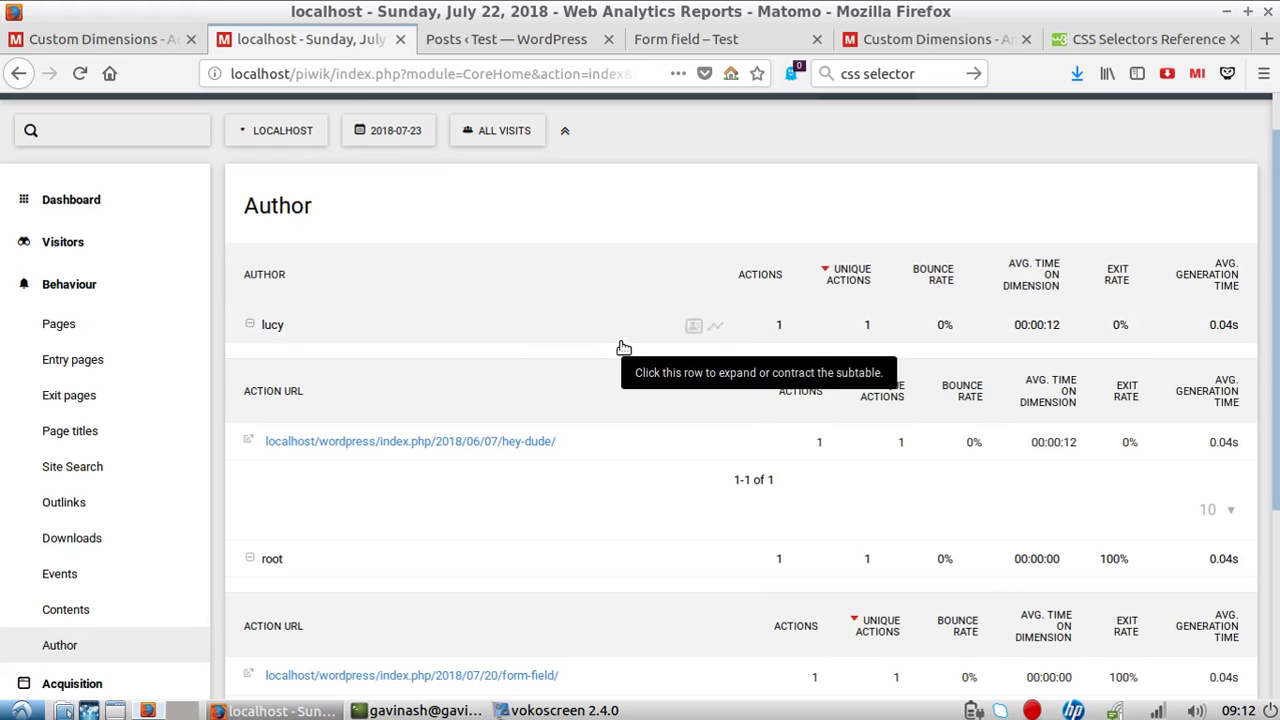
Go to Matomo Tag Manager and open the Beta container's dashboard
{"action": "scroll", "coordinate": [900, 220], "scroll_direction": "up", "scroll_amount": 1}
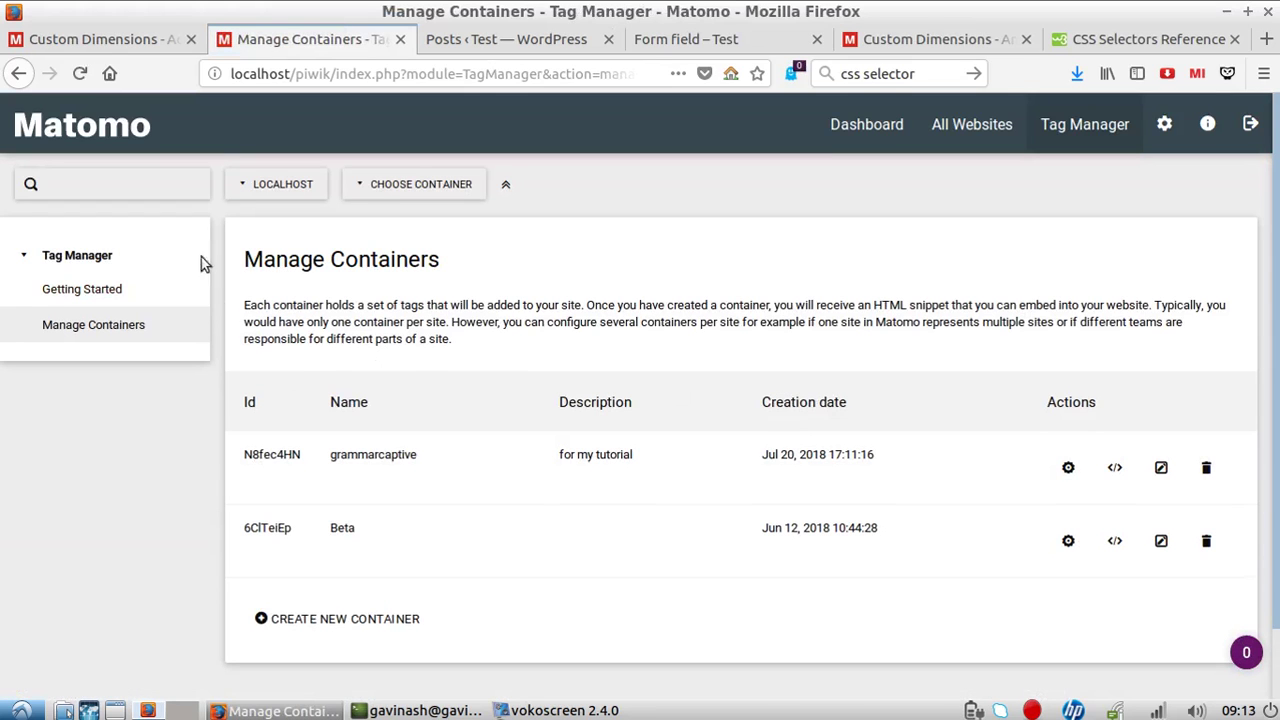
{"action": "left_click", "coordinate": [390, 190]}
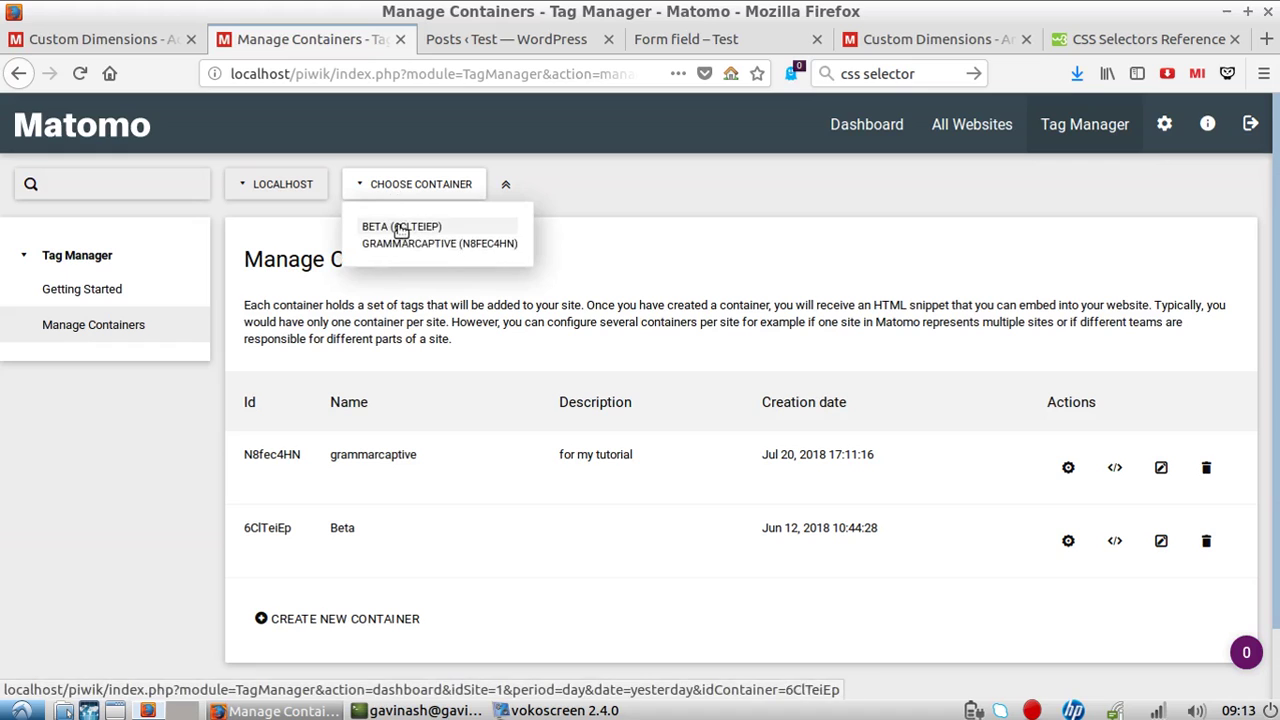
{"action": "left_click", "coordinate": [400, 226]}
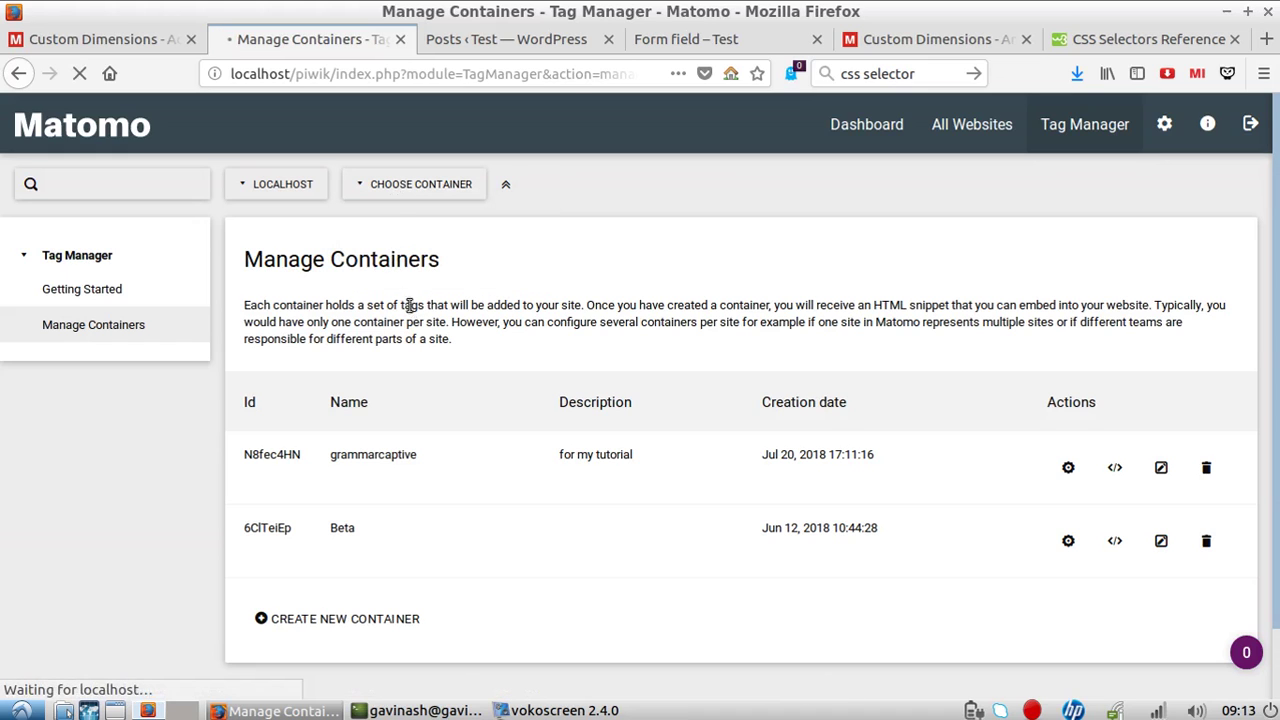
{"action": "left_click", "coordinate": [905, 40]}
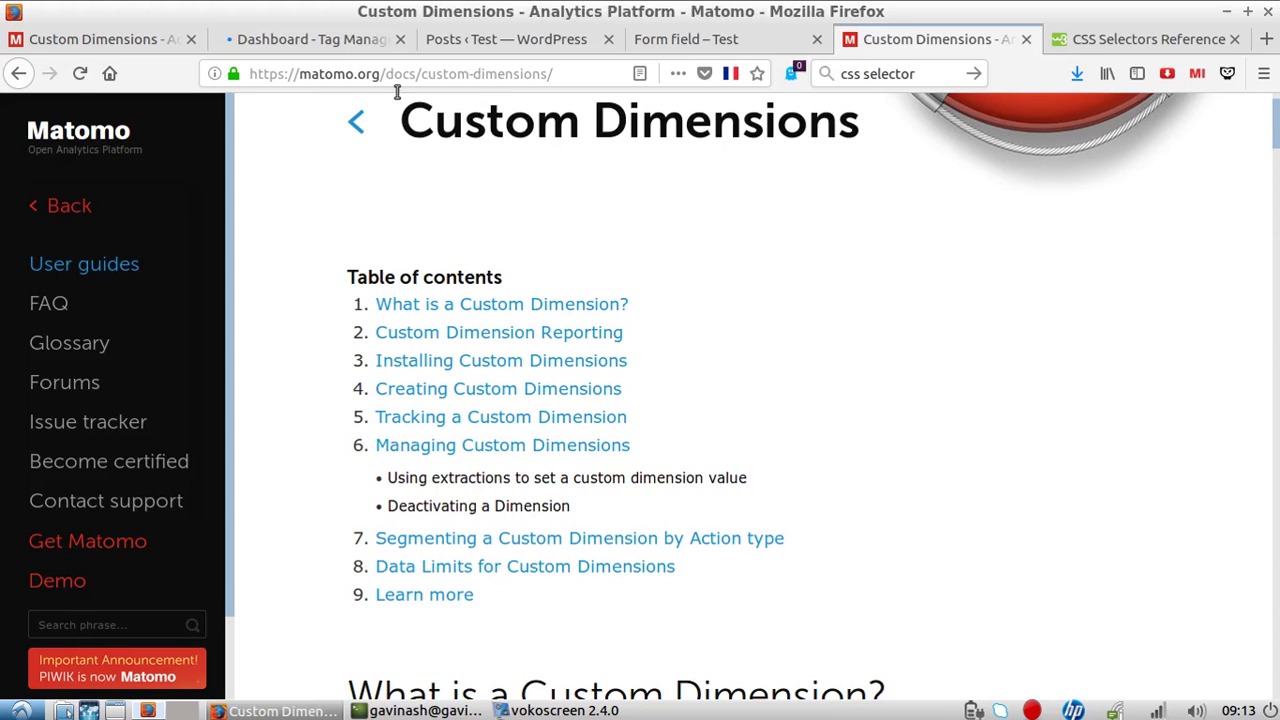
{"action": "left_click", "coordinate": [306, 40]}
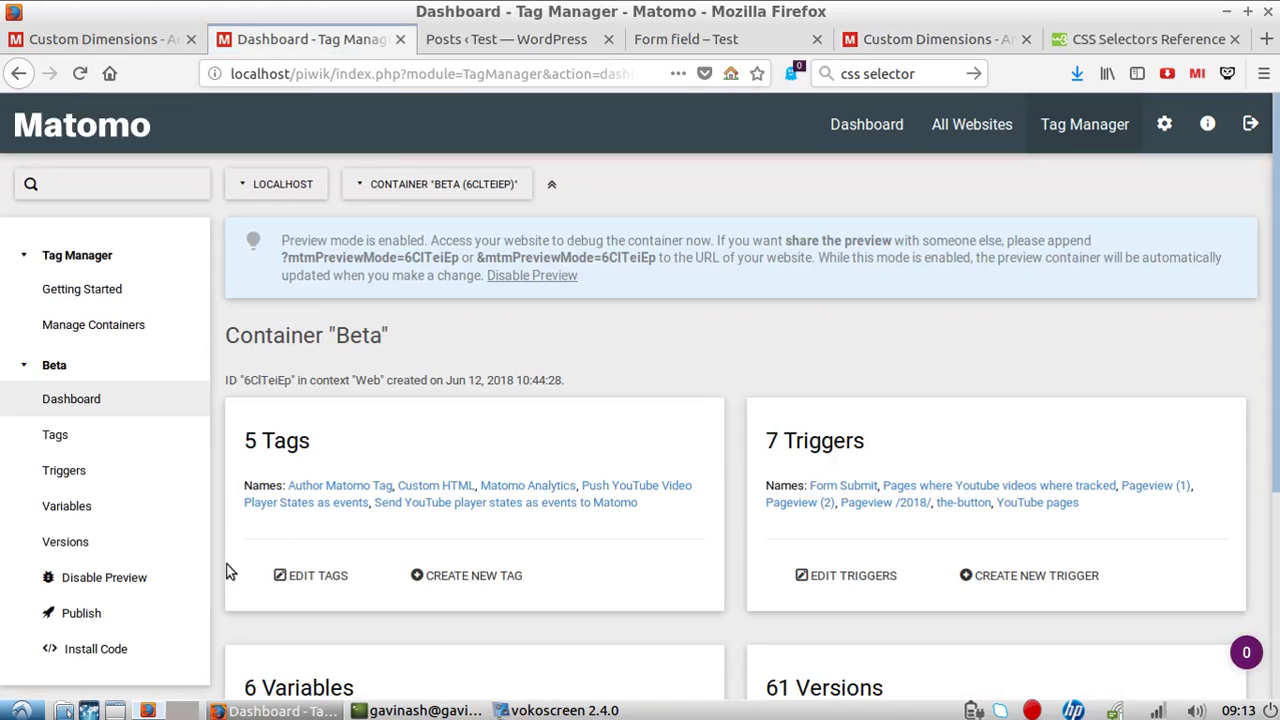
Open the Beta container's variables and look through the pre-configured ones down to Visible Element Classes in the Visibility group
{"action": "left_click", "coordinate": [99, 446]}
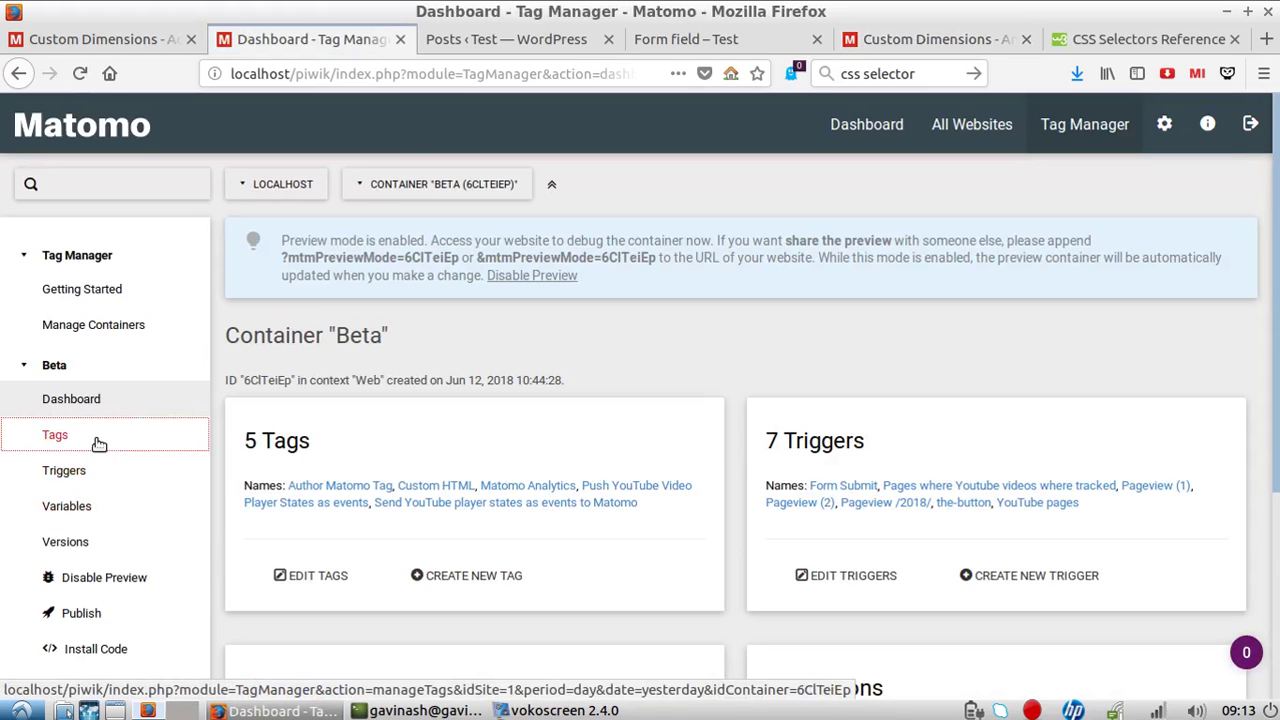
{"action": "left_click", "coordinate": [101, 507]}
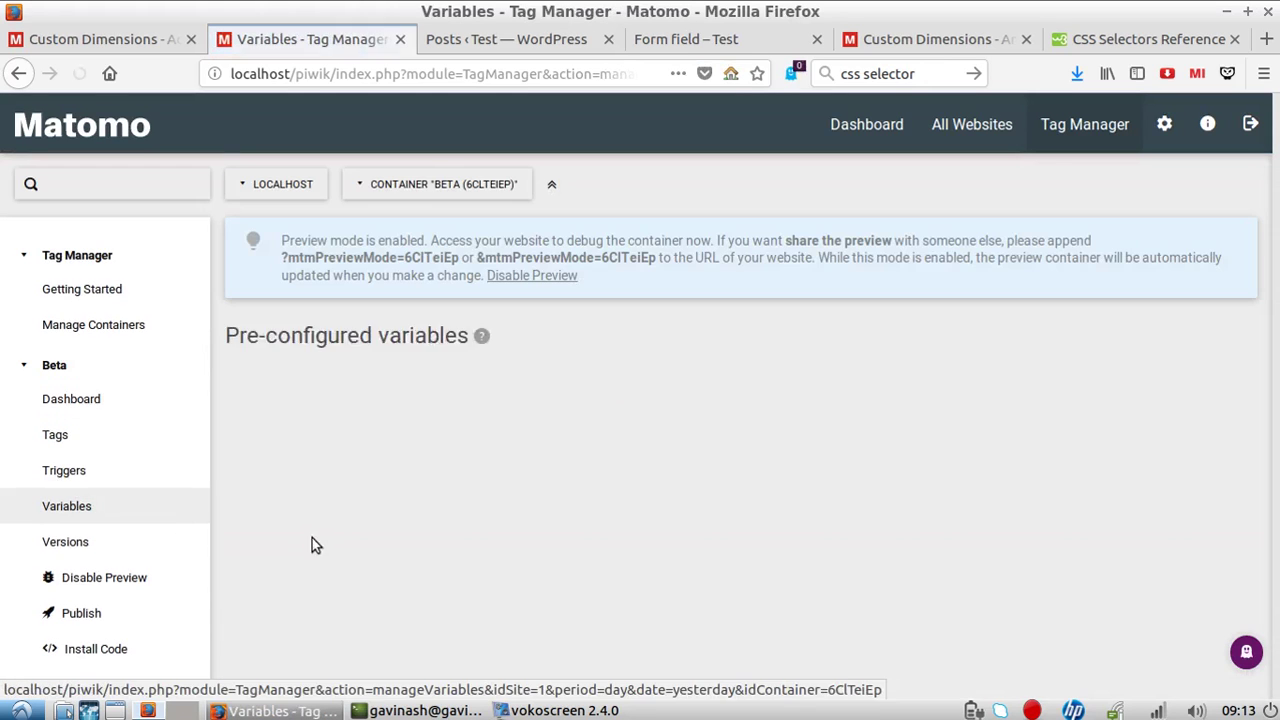
{"action": "scroll", "coordinate": [363, 531], "scroll_direction": "down", "scroll_amount": 7}
{"action": "scroll", "coordinate": [511, 530], "scroll_direction": "down", "scroll_amount": 5}
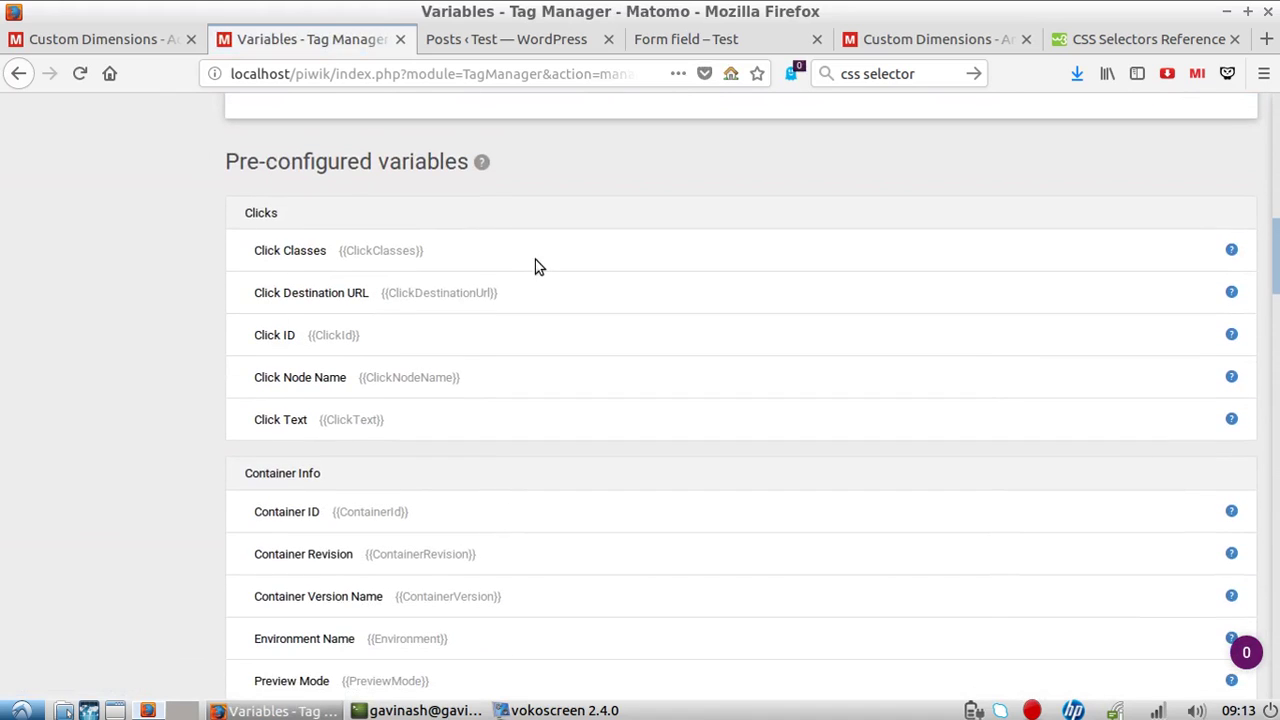
{"action": "scroll", "coordinate": [540, 269], "scroll_direction": "down", "scroll_amount": 1}
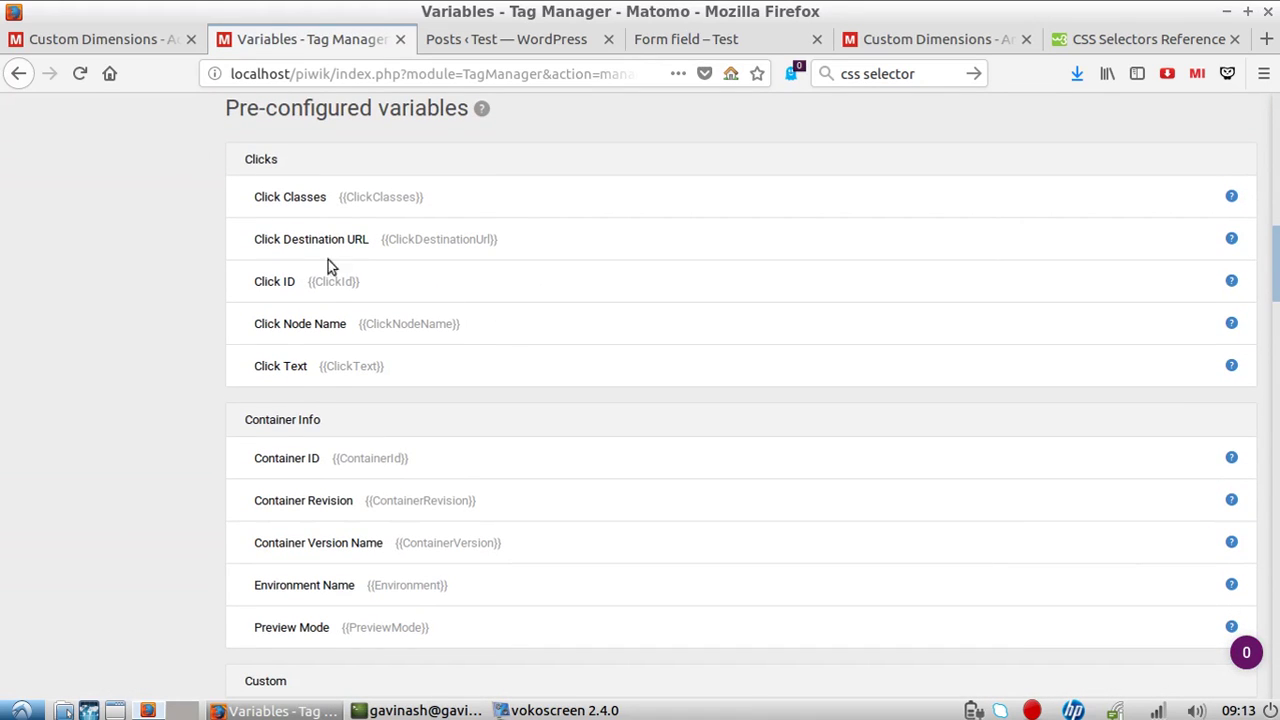
{"action": "scroll", "coordinate": [323, 288], "scroll_direction": "down", "scroll_amount": 10}
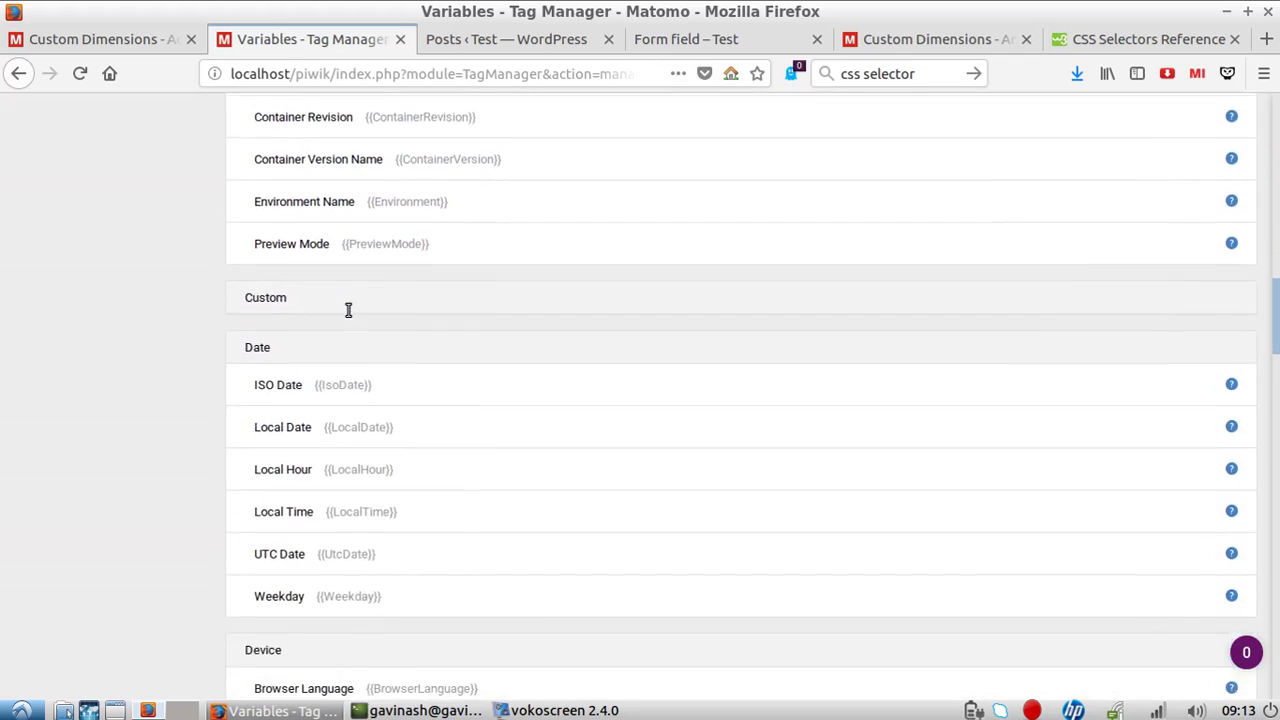
{"action": "scroll", "coordinate": [355, 325], "scroll_direction": "down", "scroll_amount": 15}
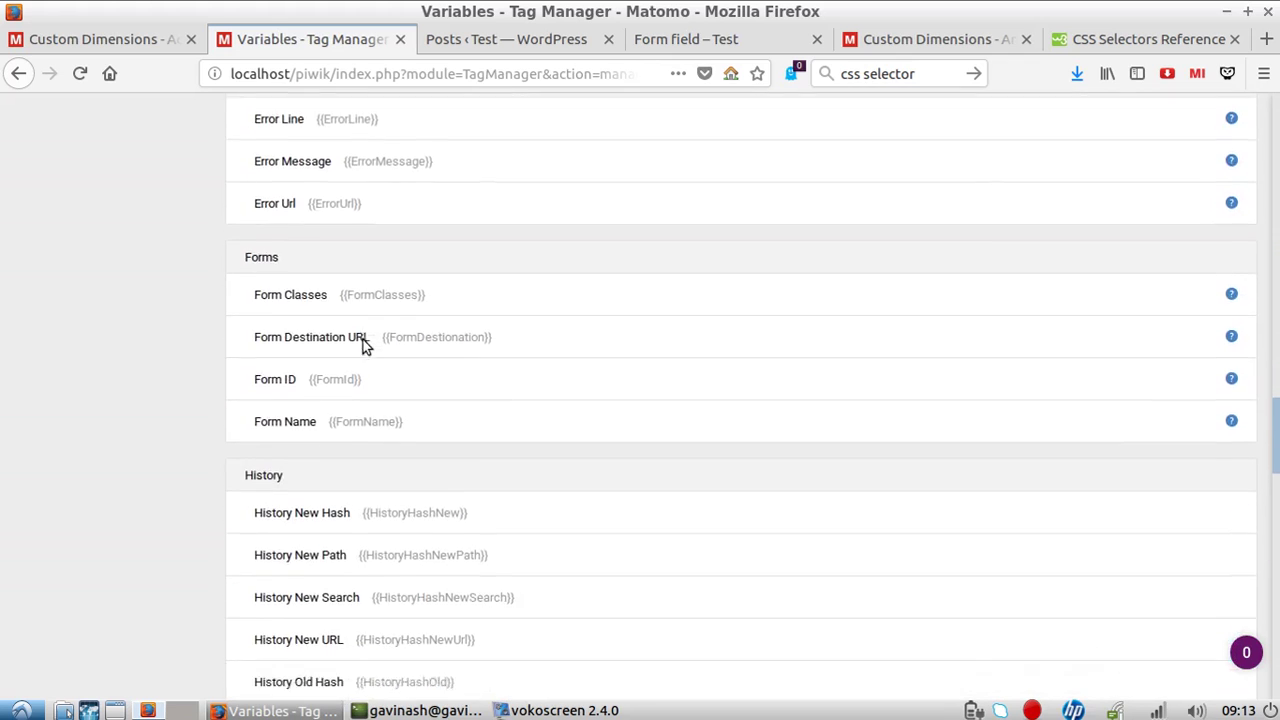
{"action": "scroll", "coordinate": [370, 335], "scroll_direction": "down", "scroll_amount": 12}
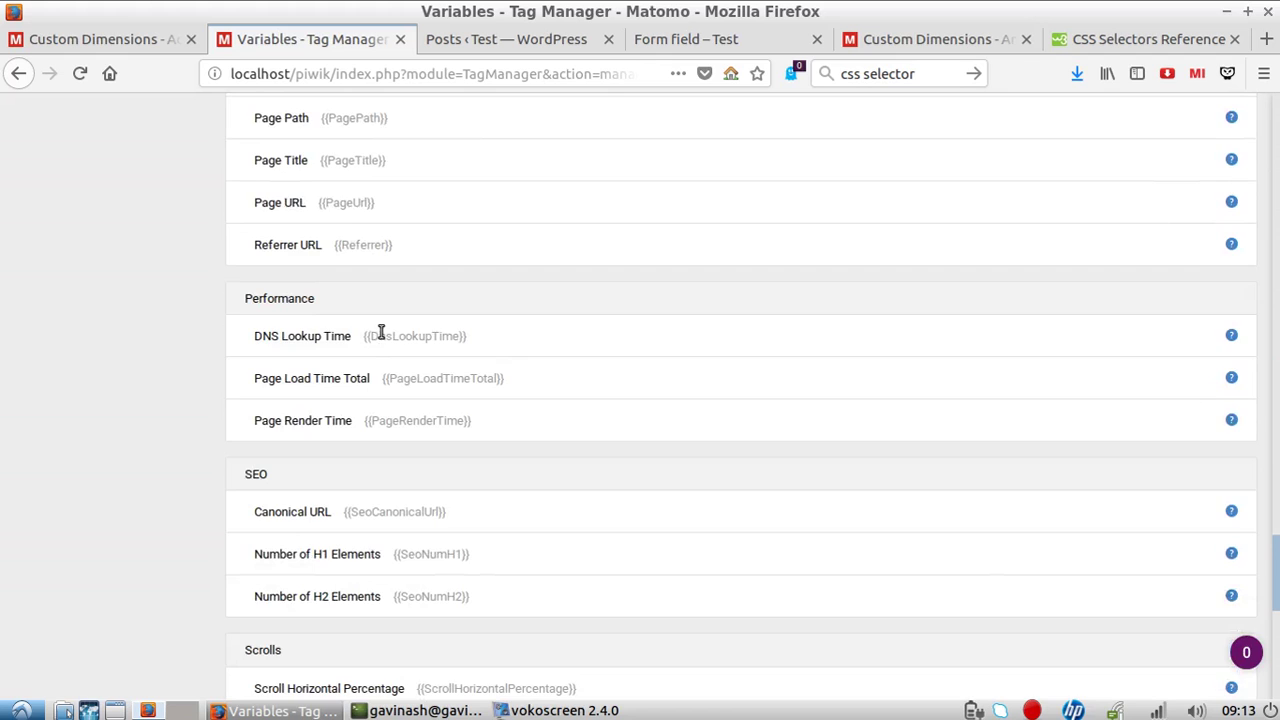
{"action": "scroll", "coordinate": [380, 335], "scroll_direction": "up", "scroll_amount": 4}
{"action": "scroll", "coordinate": [610, 403], "scroll_direction": "down", "scroll_amount": 6}
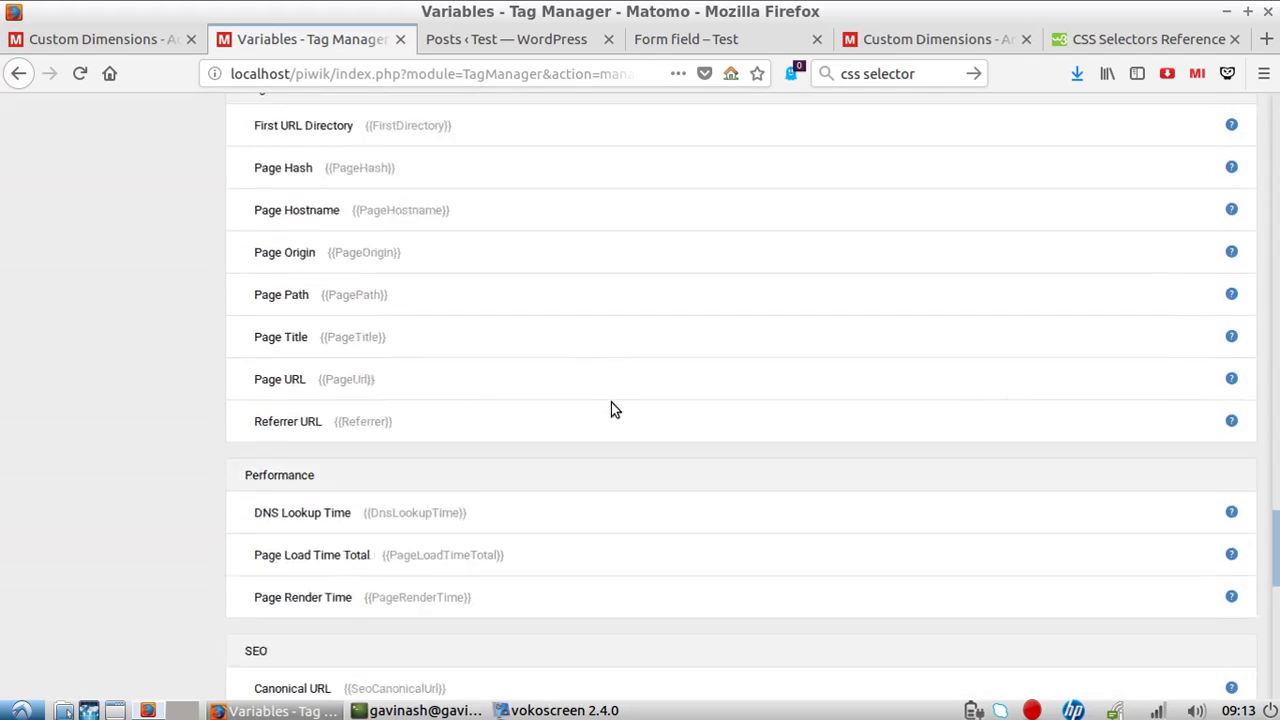
{"action": "scroll", "coordinate": [607, 398], "scroll_direction": "down", "scroll_amount": 5}
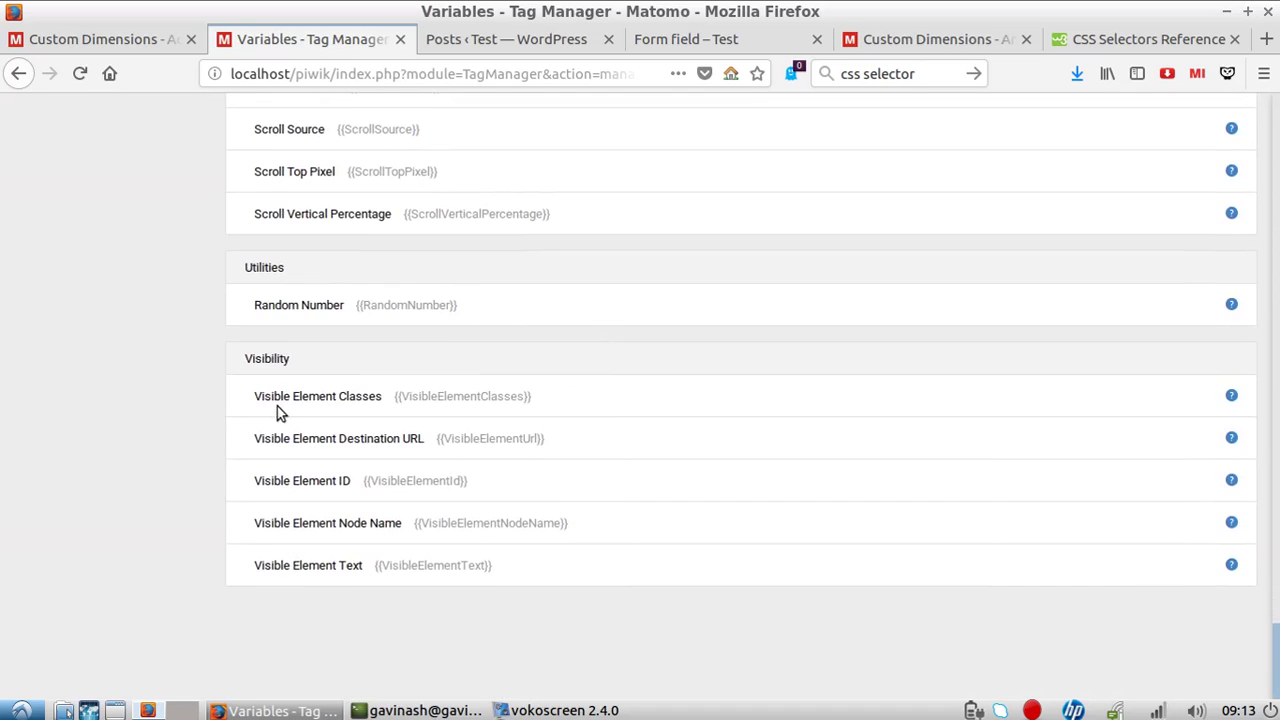
{"action": "left_click_drag", "start_coordinate": [254, 400], "coordinate": [378, 397]}
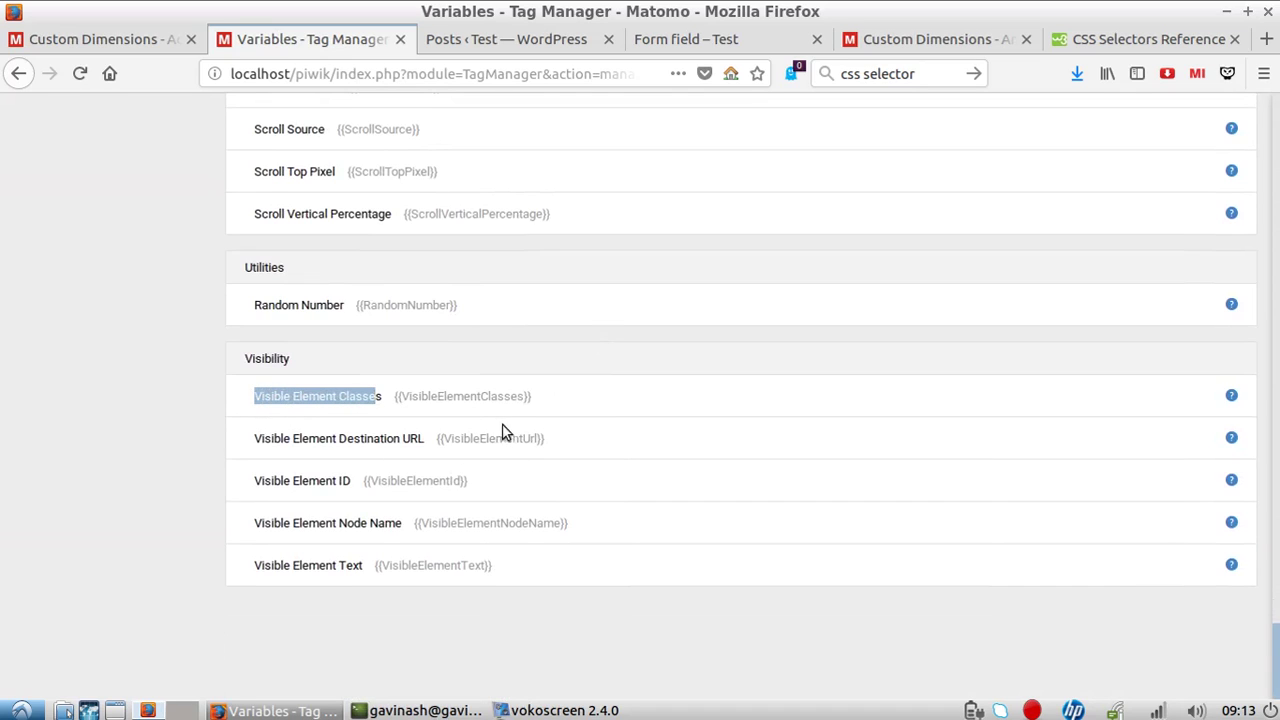
Return to the custom variables list and open the DOM Element variable for editing
{"action": "scroll", "coordinate": [503, 438], "scroll_direction": "up", "scroll_amount": 13}
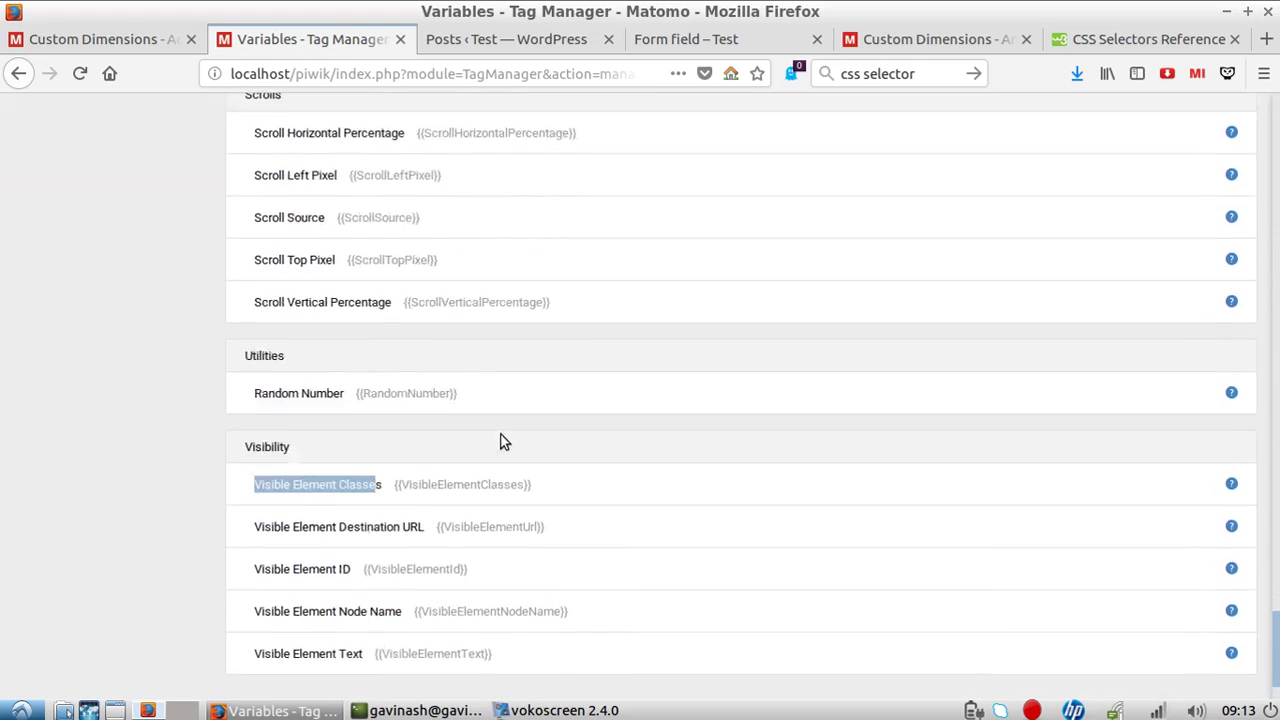
{"action": "scroll", "coordinate": [469, 444], "scroll_direction": "up", "scroll_amount": 14}
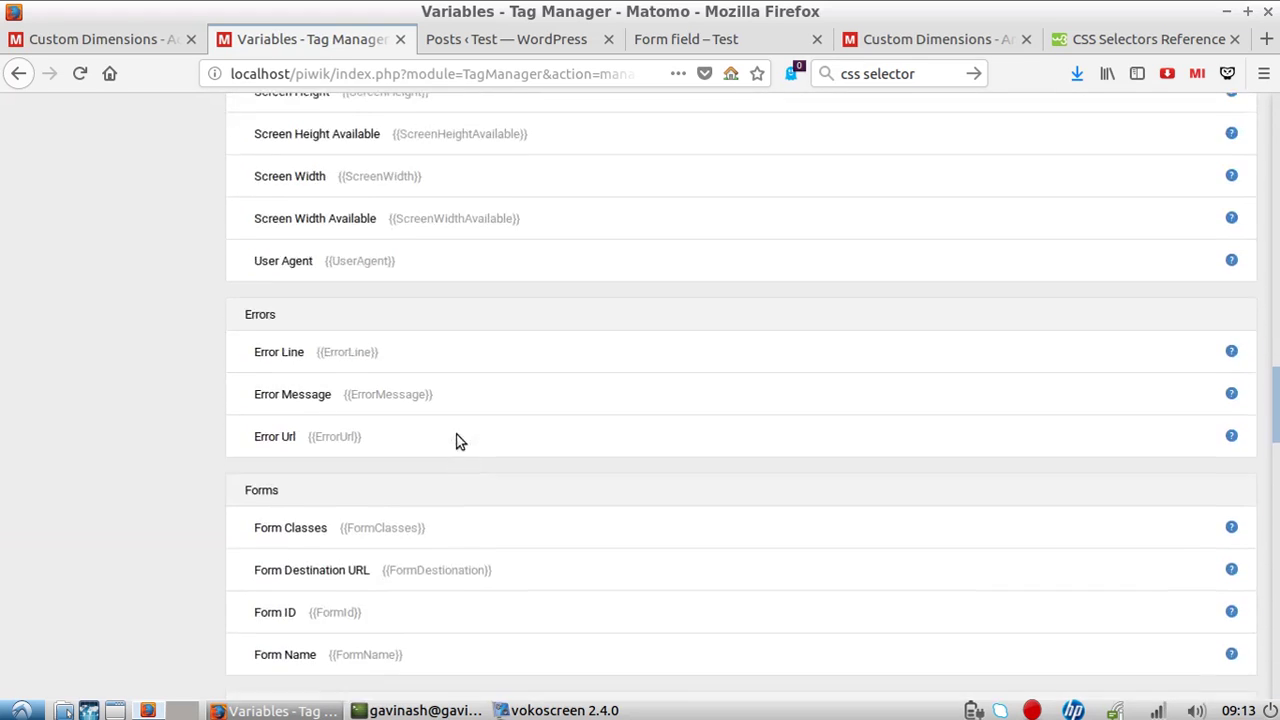
{"action": "scroll", "coordinate": [460, 443], "scroll_direction": "up", "scroll_amount": 6}
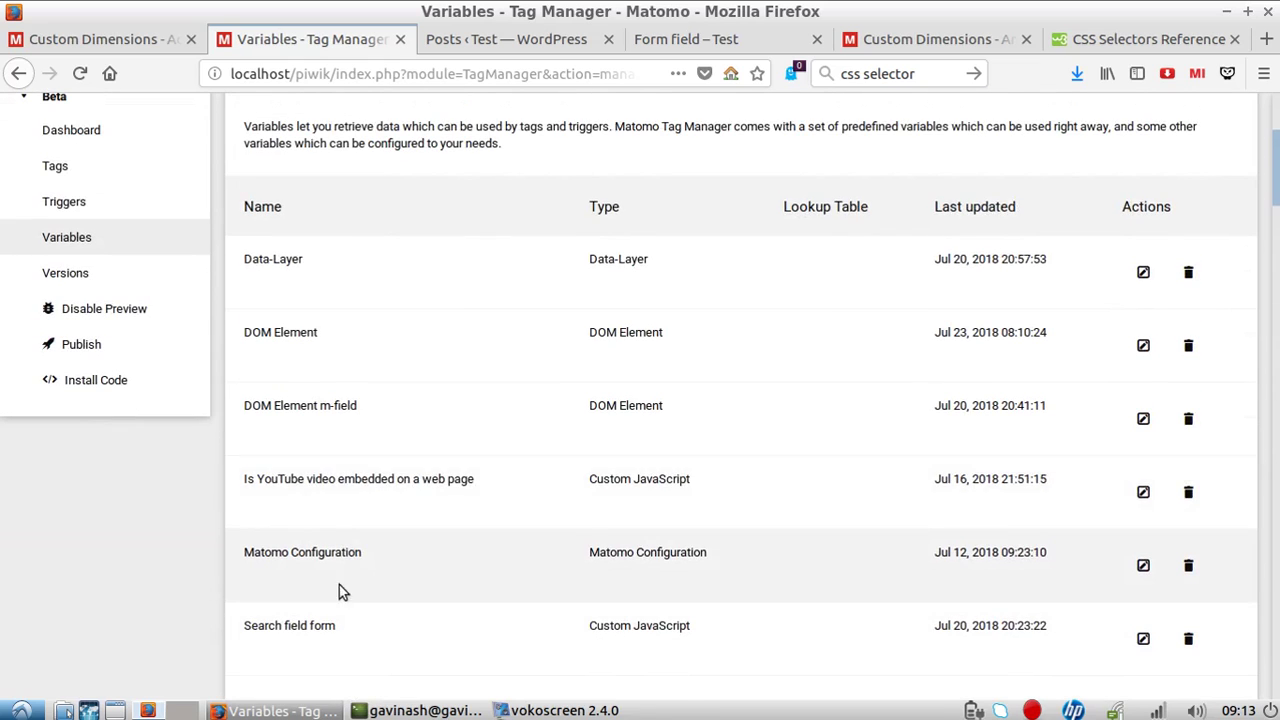
{"action": "left_click", "coordinate": [1143, 345]}
{"action": "scroll", "coordinate": [465, 511], "scroll_direction": "down", "scroll_amount": 5}
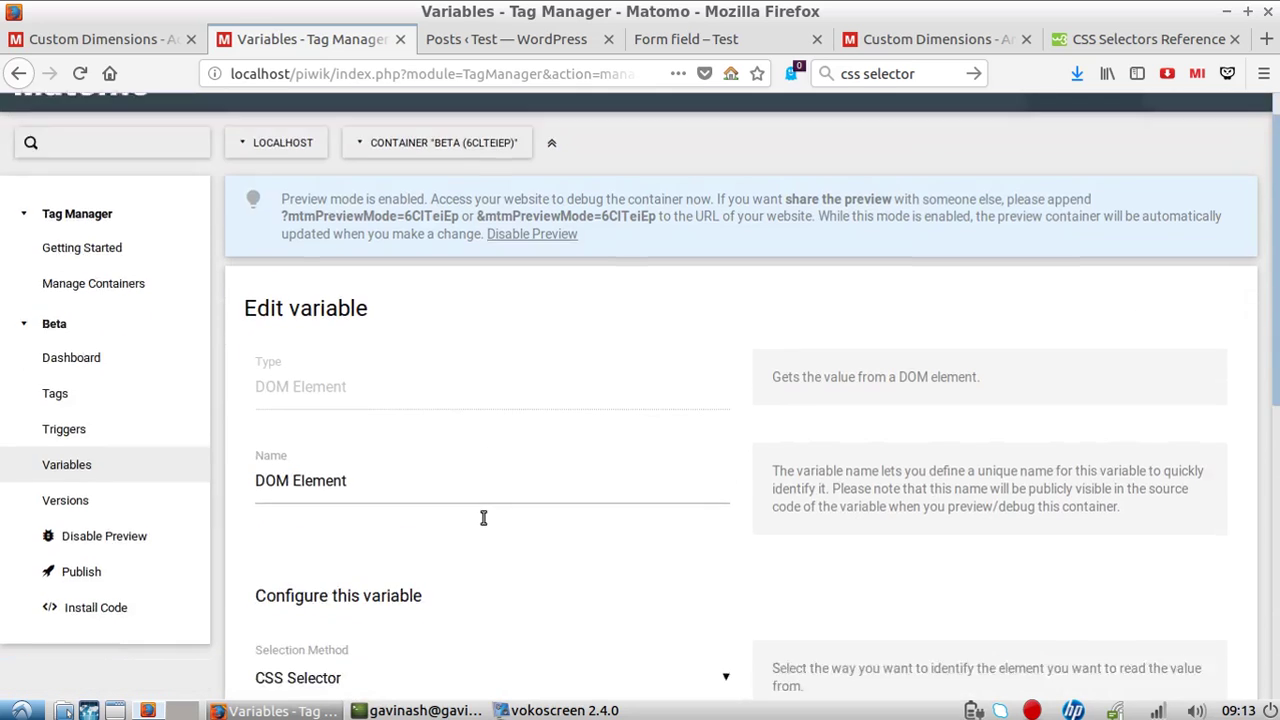
Rename the variable to "class .url.fn.n", reusing the value of its CSS selector
{"action": "left_click_drag", "start_coordinate": [337, 523], "coordinate": [240, 523]}
{"action": "key", "text": "ctrl+c"}
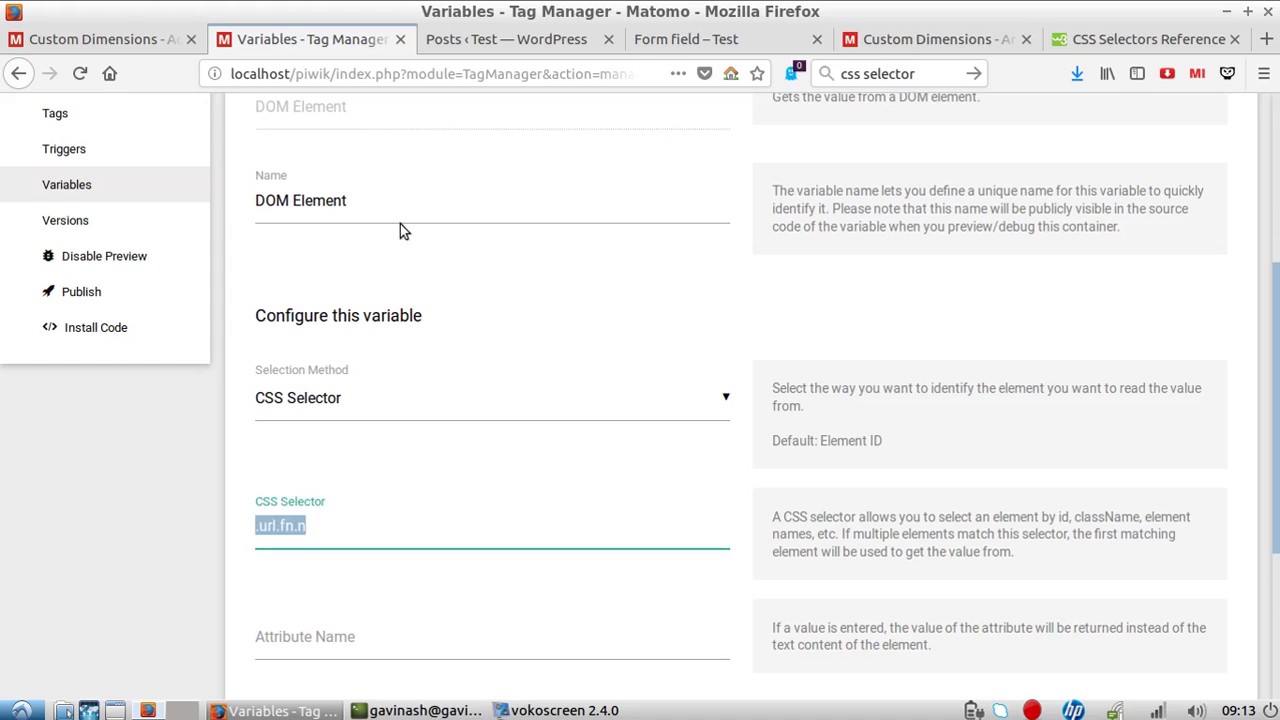
{"action": "left_click_drag", "start_coordinate": [402, 206], "coordinate": [229, 194]}
{"action": "type", "text": "clas"}
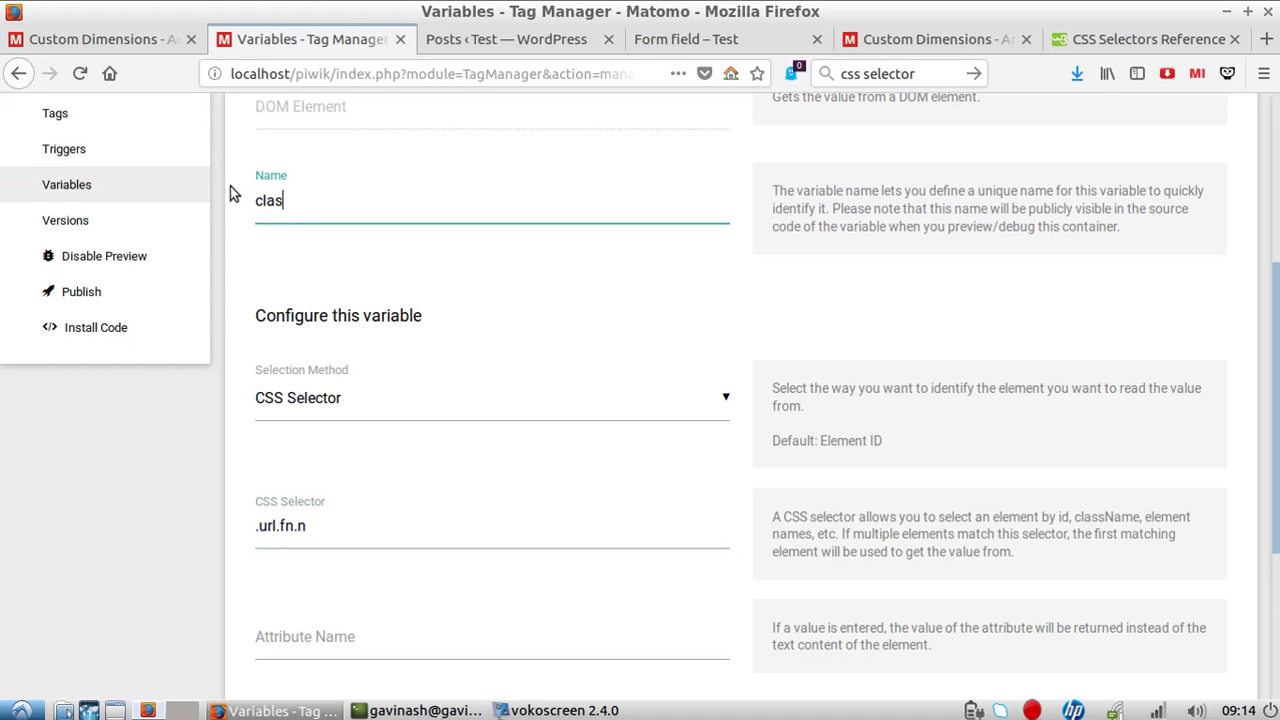
{"action": "type", "text": "s"}
{"action": "key", "text": "ctrl+v"}
{"action": "scroll", "coordinate": [566, 280], "scroll_direction": "down", "scroll_amount": 5}
{"action": "scroll", "coordinate": [526, 246], "scroll_direction": "up", "scroll_amount": 4}
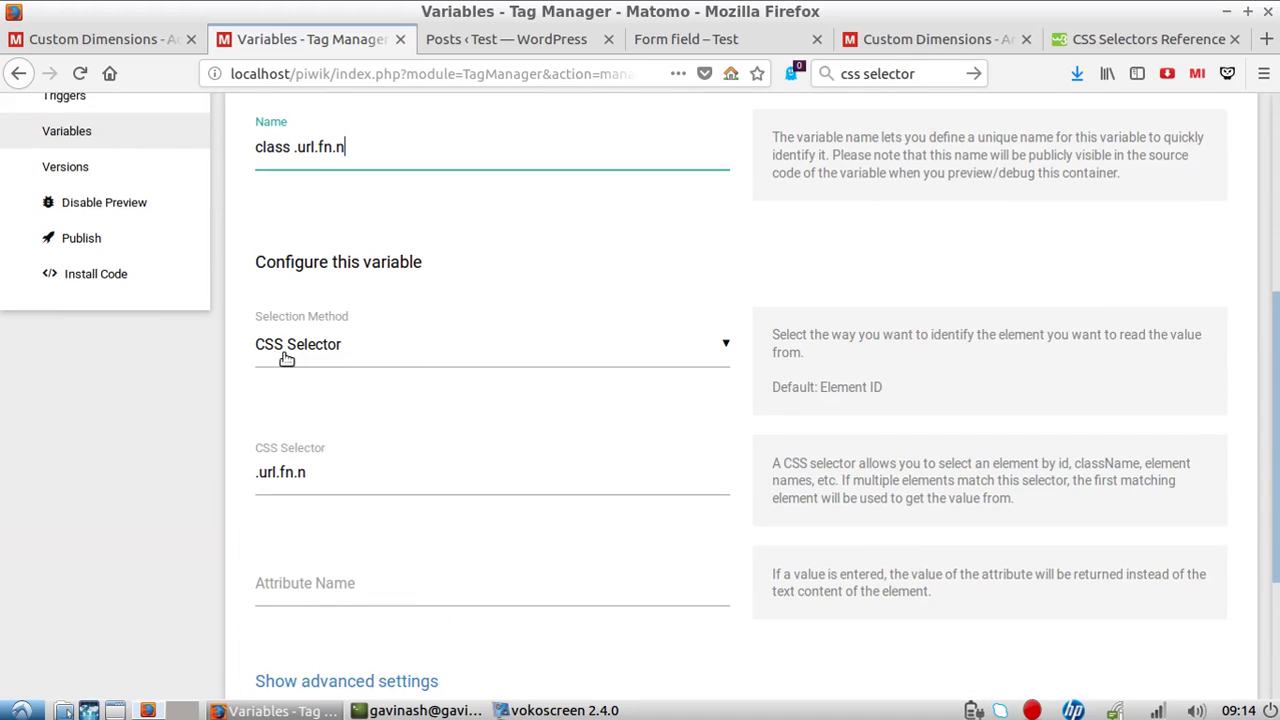
Check the .class entry in the W3Schools CSS Selectors Reference, and save the renamed variable in Matomo
{"action": "left_click", "coordinate": [1112, 40]}
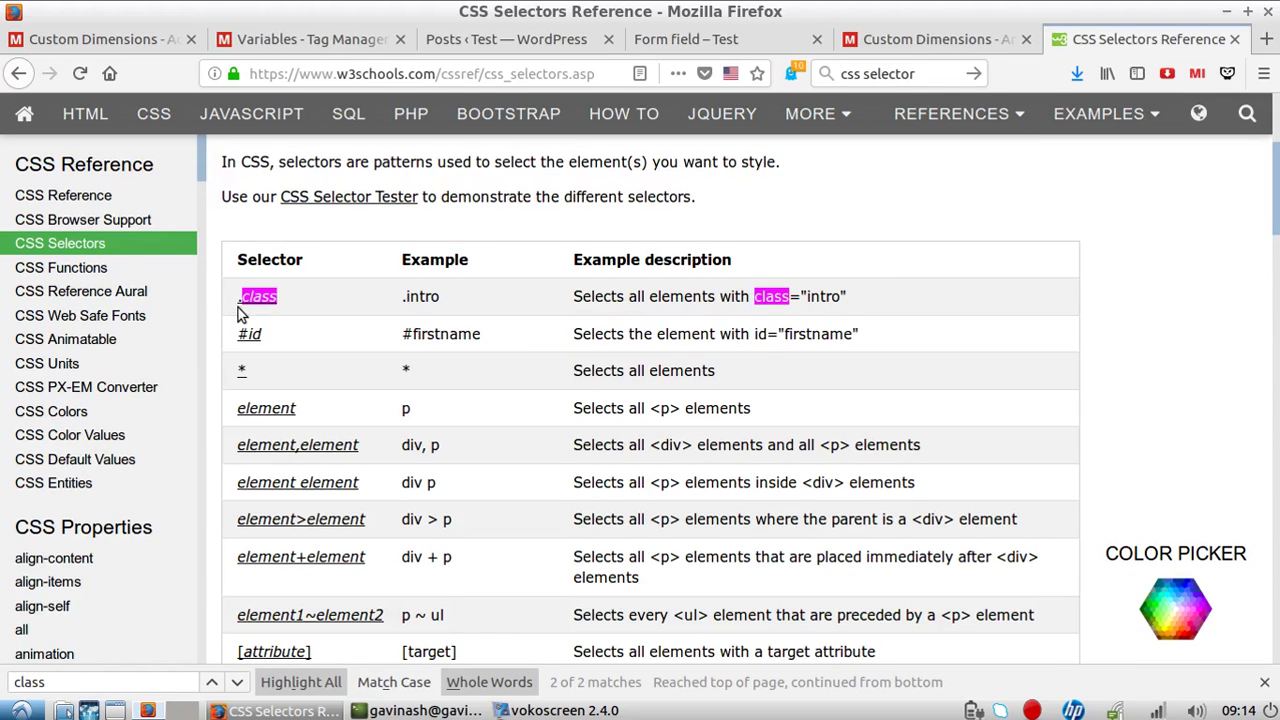
{"action": "left_click", "coordinate": [467, 40]}
{"action": "left_click", "coordinate": [346, 40]}
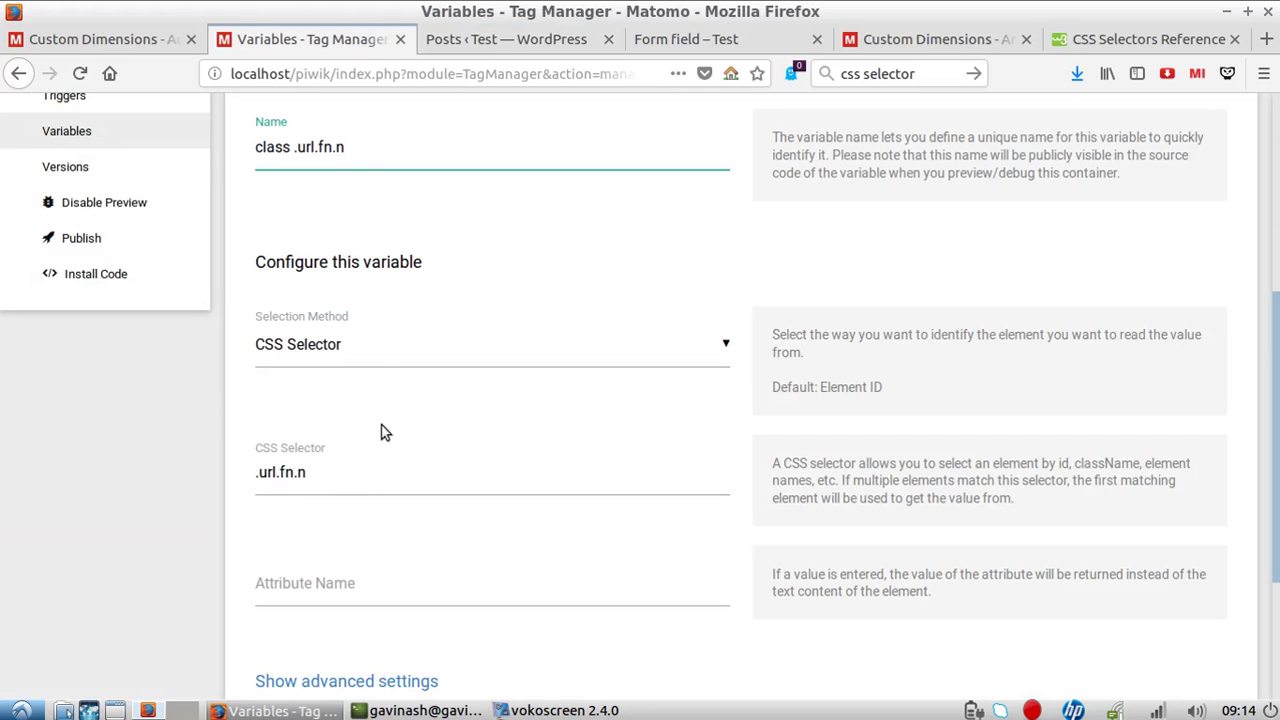
{"action": "scroll", "coordinate": [480, 423], "scroll_direction": "down", "scroll_amount": 4}
{"action": "left_click", "coordinate": [329, 521]}
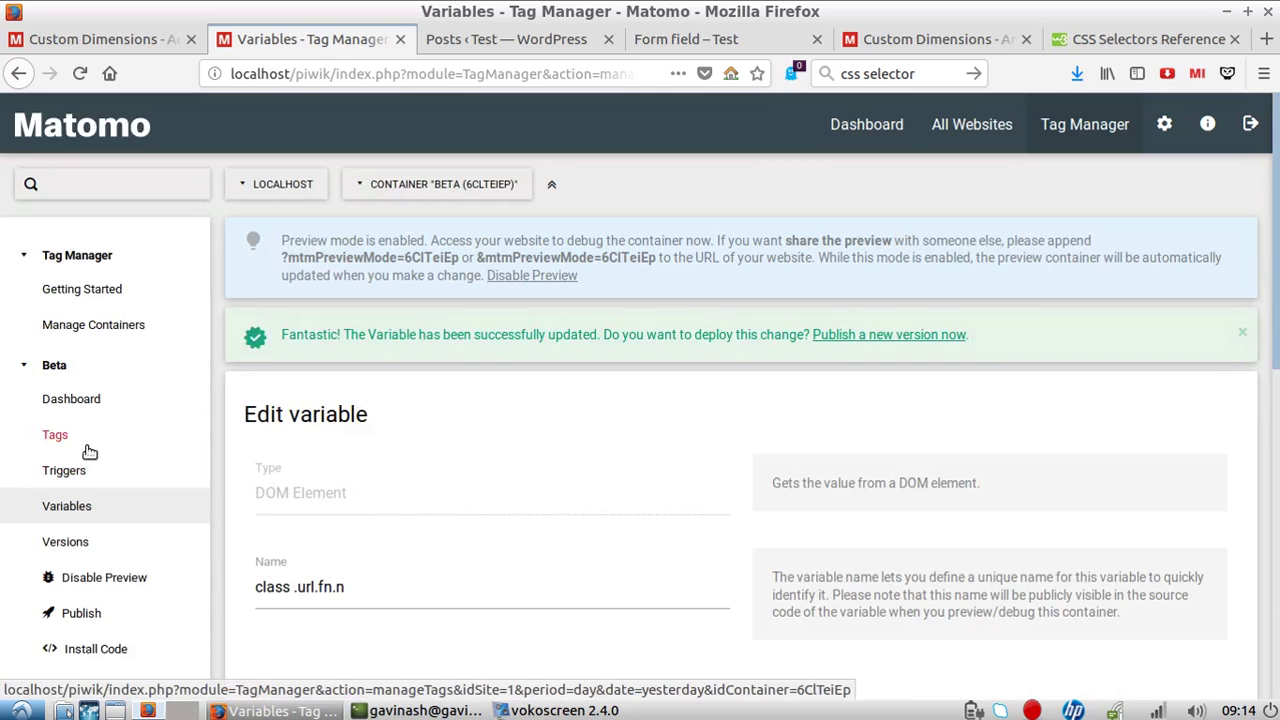
Open the Author Matomo Tag from the Beta container's tags for editing
{"action": "left_click", "coordinate": [88, 441]}
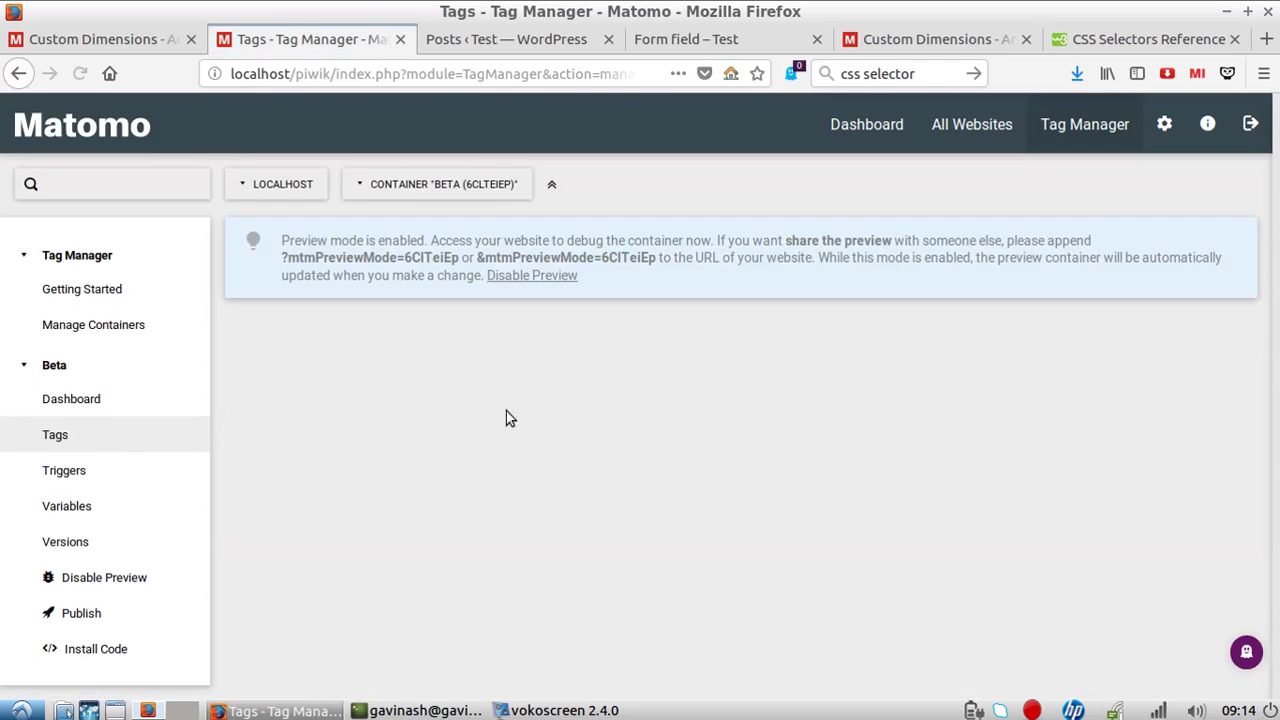
{"action": "scroll", "coordinate": [551, 366], "scroll_direction": "down", "scroll_amount": 3}
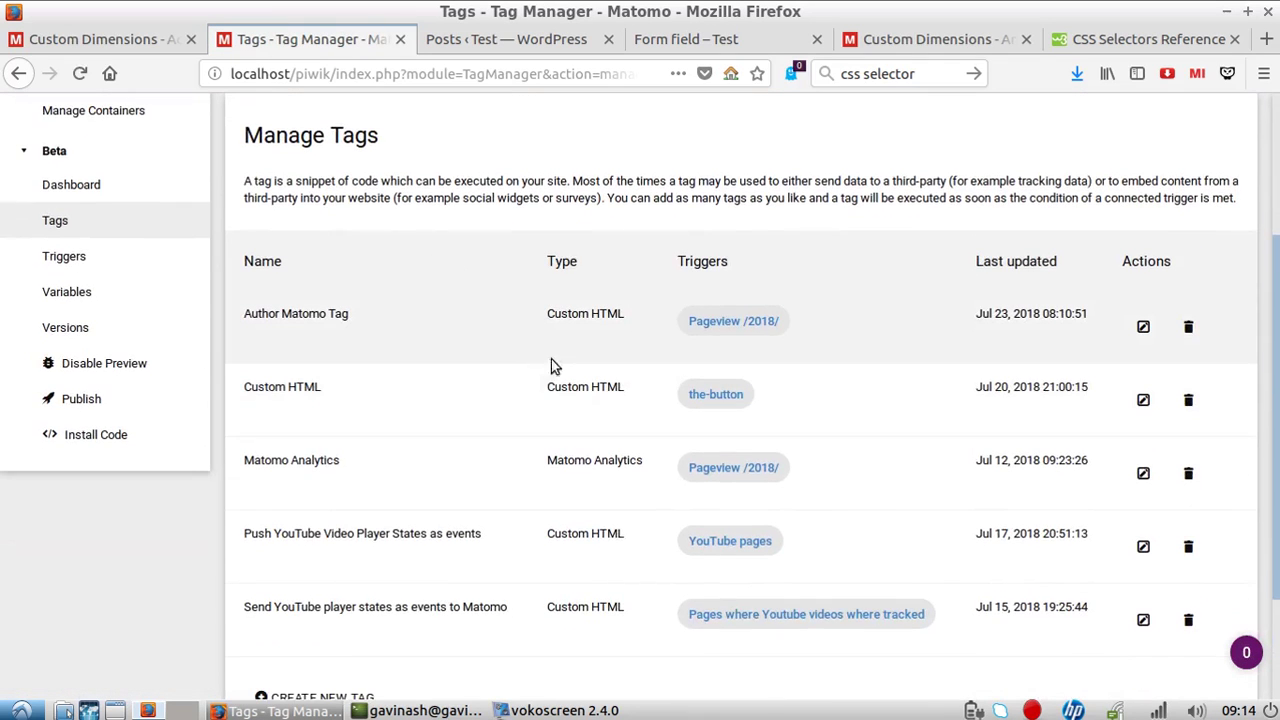
{"action": "left_click", "coordinate": [1145, 327]}
{"action": "scroll", "coordinate": [638, 355], "scroll_direction": "down", "scroll_amount": 3}
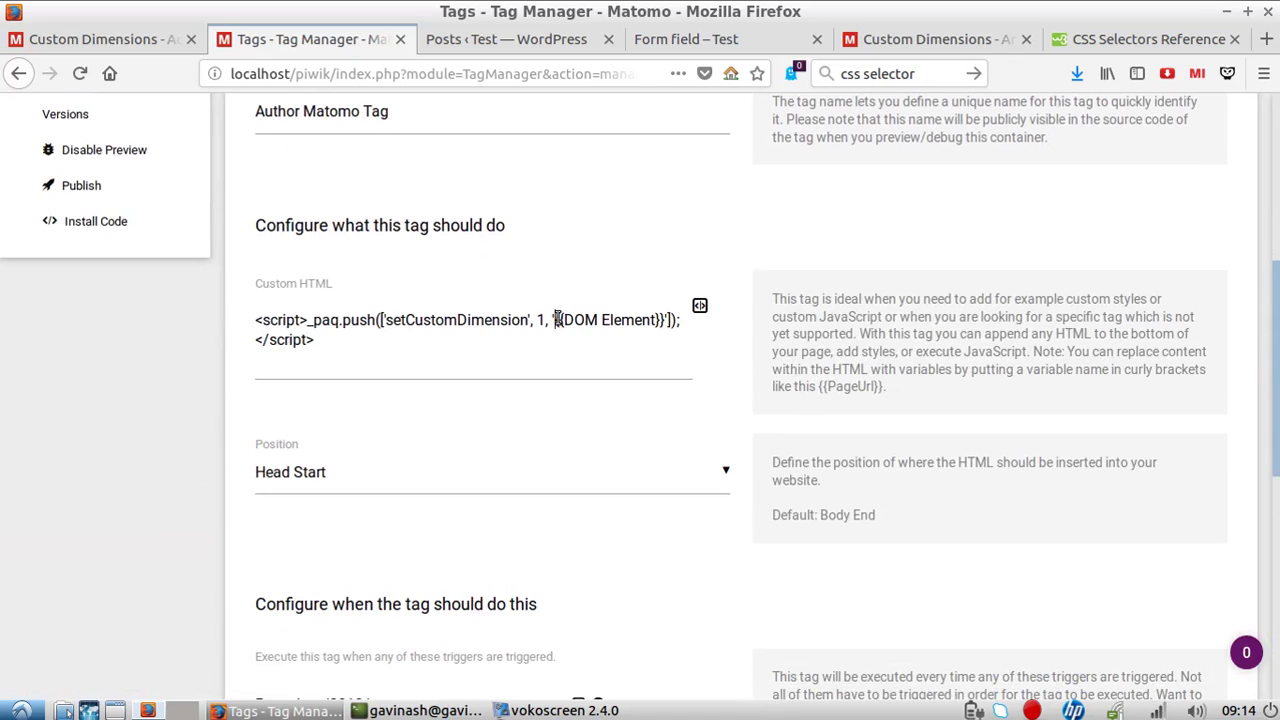
Replace {{DOM Element}} in the tag's Custom HTML with the variable class .url.fn.n, and check the script and the Pageview /2018/ trigger
{"action": "left_click_drag", "start_coordinate": [557, 319], "coordinate": [665, 319]}
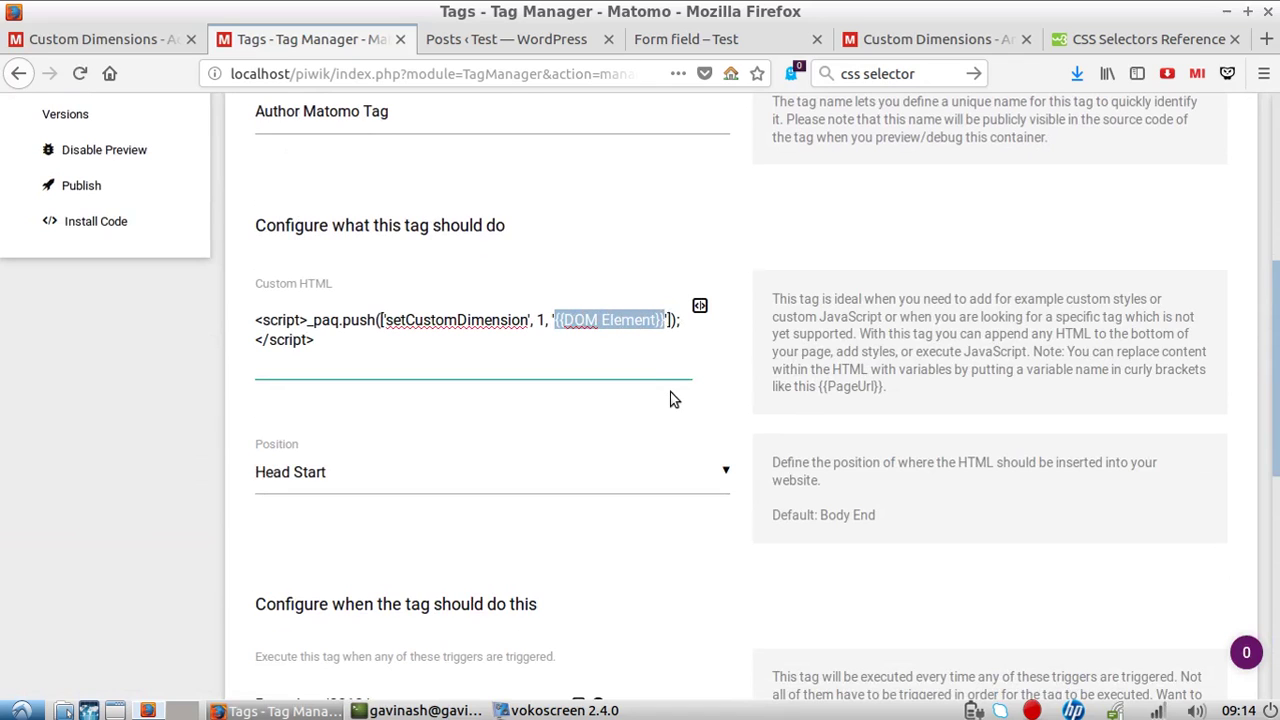
{"action": "key", "text": "BackSpace"}
{"action": "left_click", "coordinate": [699, 305]}
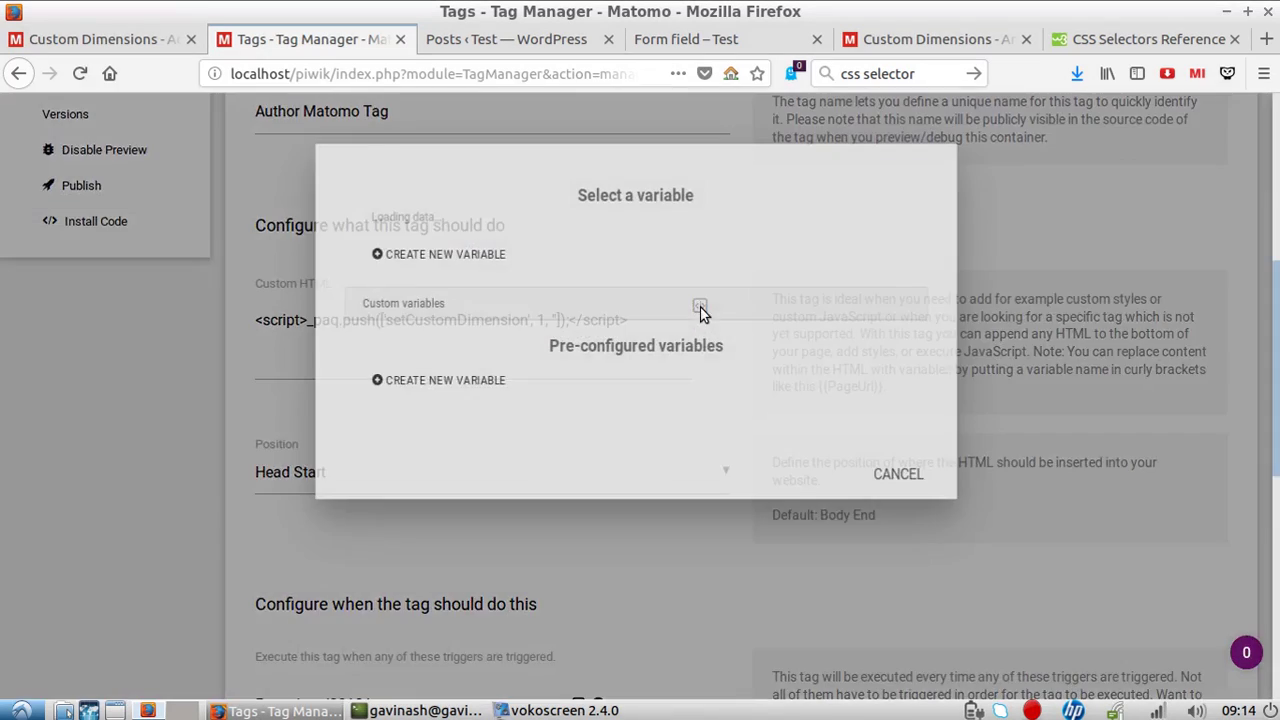
{"action": "scroll", "coordinate": [605, 420], "scroll_direction": "down", "scroll_amount": 3}
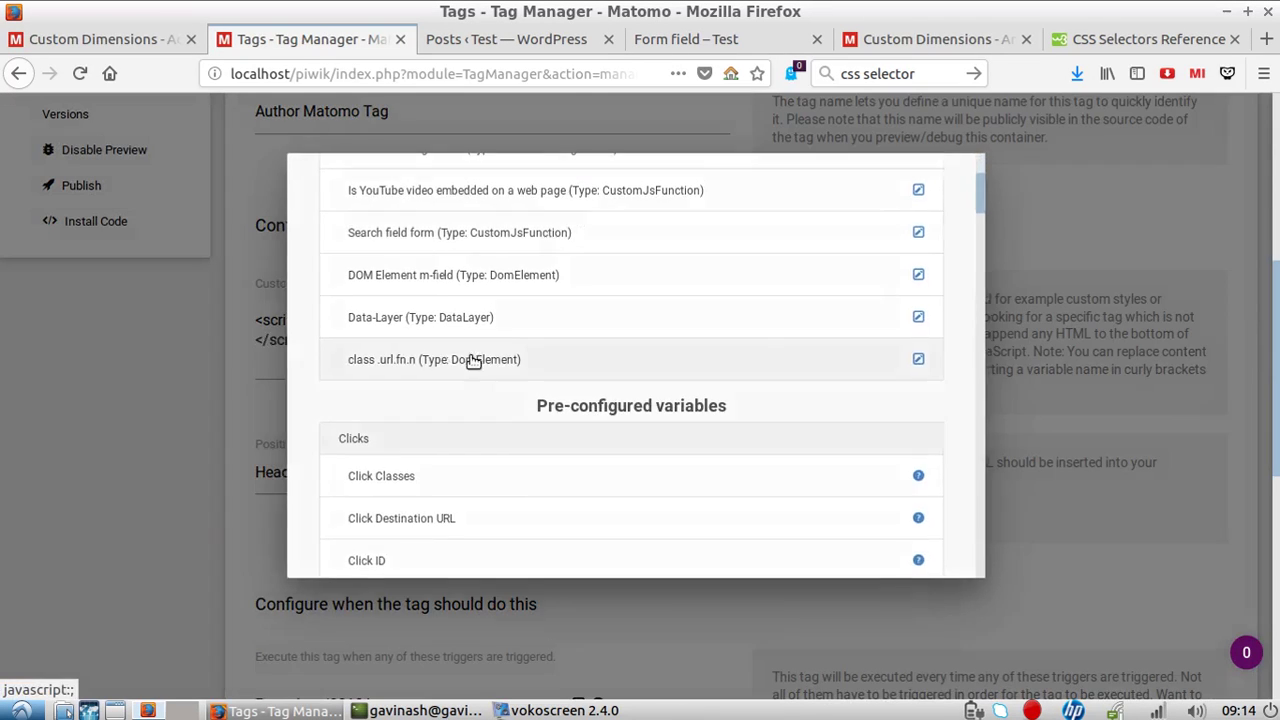
{"action": "left_click", "coordinate": [471, 363]}
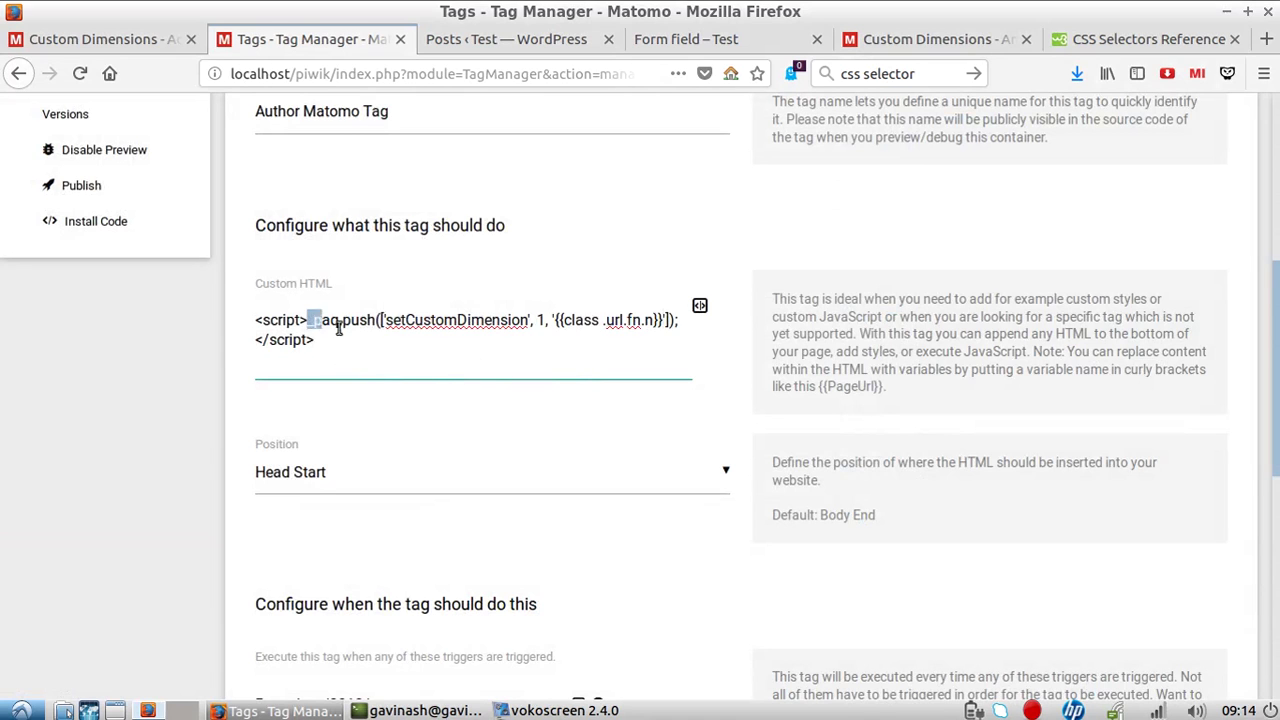
{"action": "left_click_drag", "start_coordinate": [314, 318], "coordinate": [494, 332]}
{"action": "scroll", "coordinate": [762, 336], "scroll_direction": "down", "scroll_amount": 5}
{"action": "scroll", "coordinate": [762, 336], "scroll_direction": "up", "scroll_amount": 4}
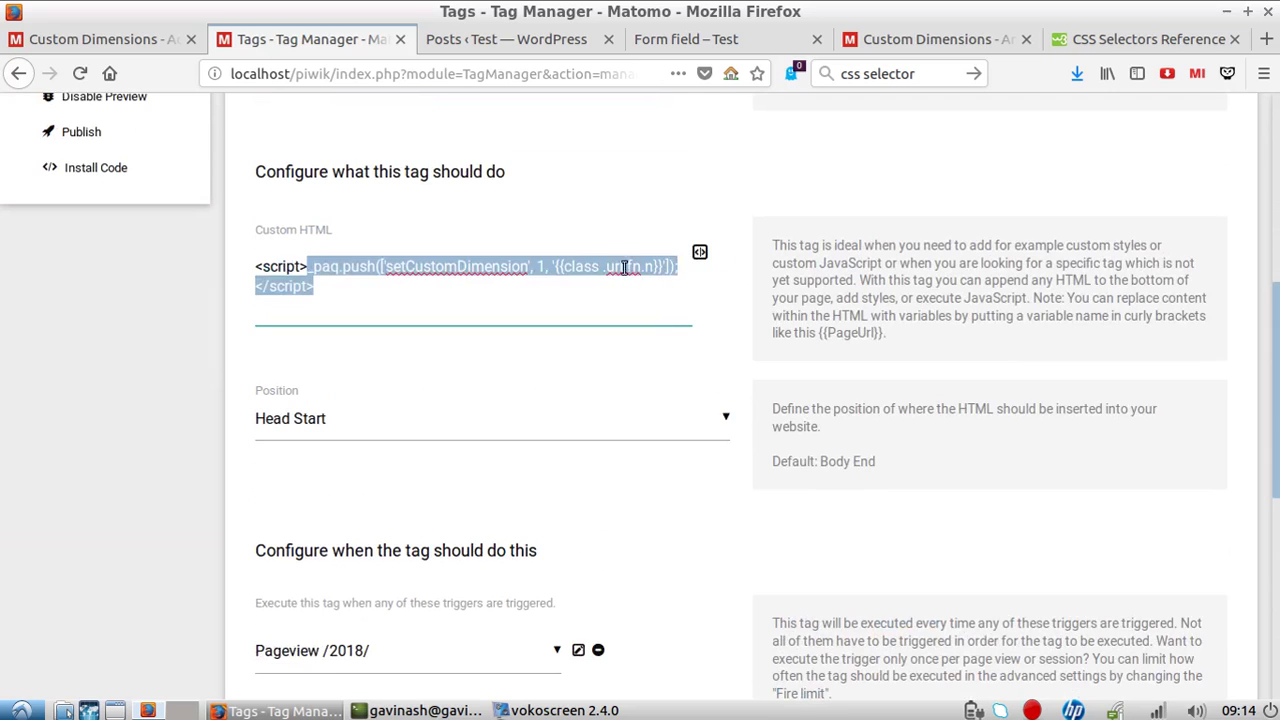
{"action": "left_click", "coordinate": [617, 266]}
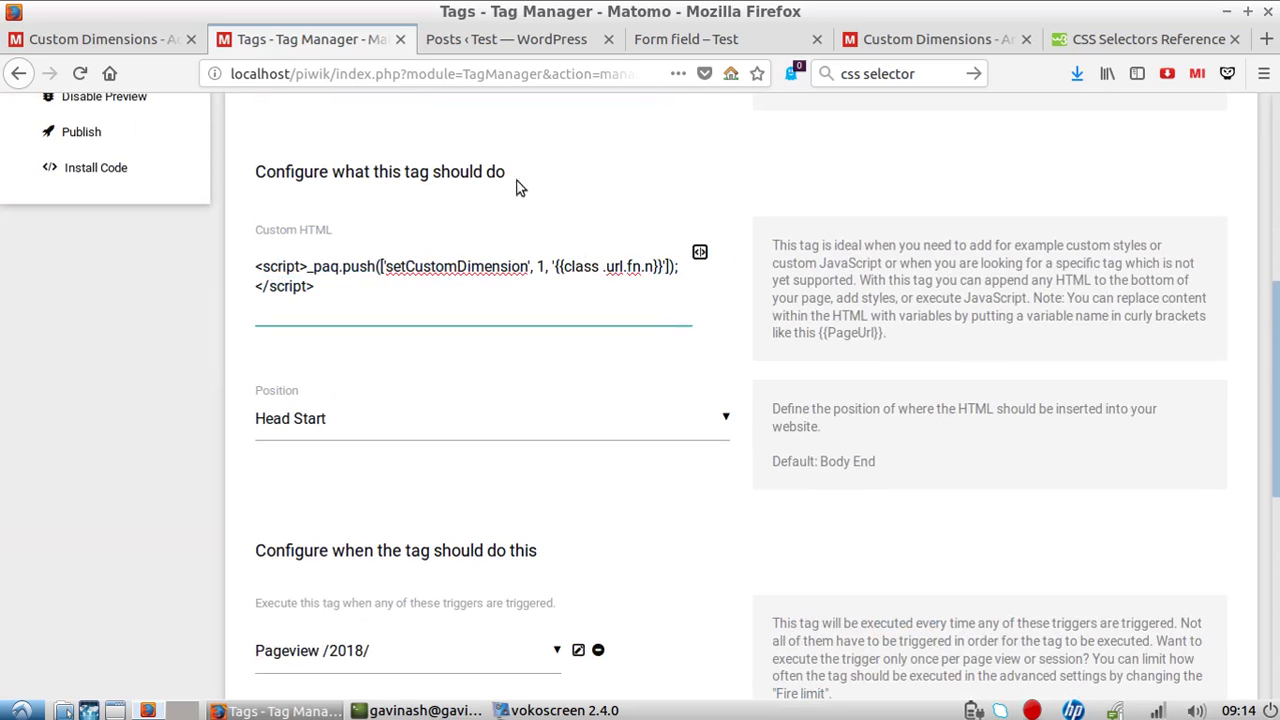
{"action": "scroll", "coordinate": [770, 341], "scroll_direction": "down", "scroll_amount": 6}
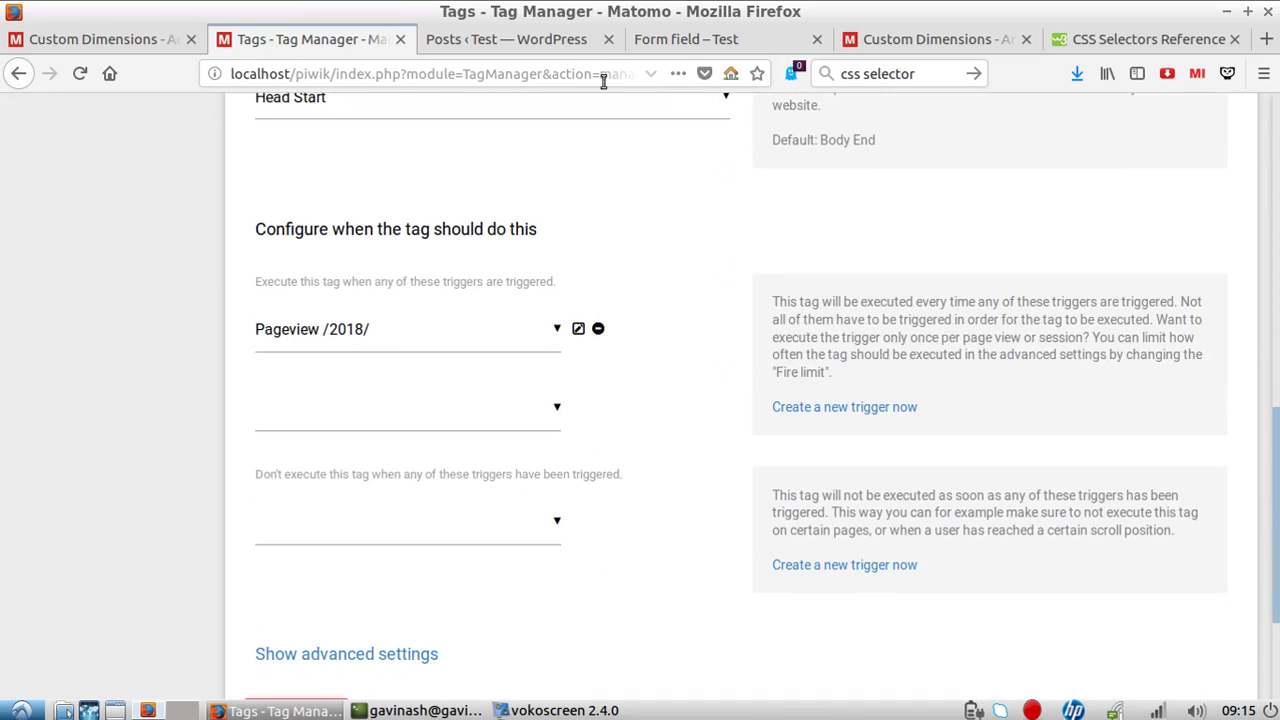
Open the Test site's home page and examine its URL and the authors shown under the listed posts
{"action": "left_click", "coordinate": [680, 40]}
{"action": "left_click", "coordinate": [108, 258]}
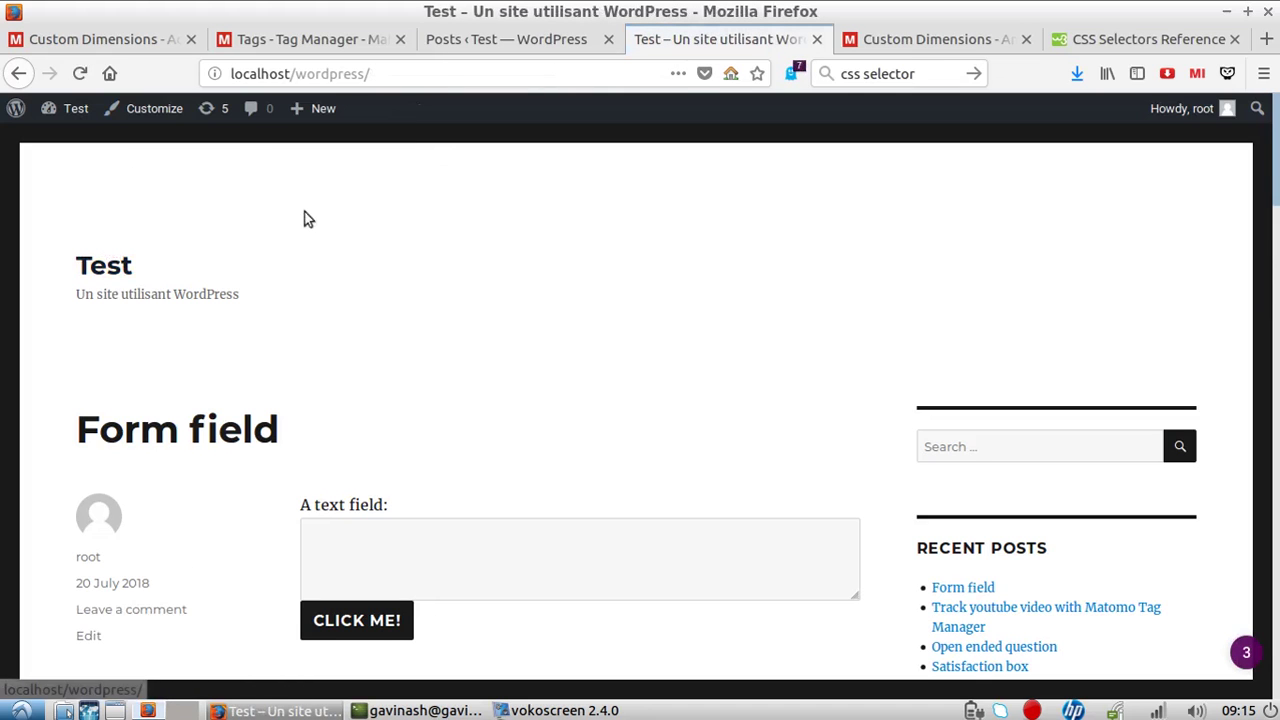
{"action": "scroll", "coordinate": [366, 371], "scroll_direction": "down", "scroll_amount": 4}
{"action": "scroll", "coordinate": [140, 420], "scroll_direction": "down", "scroll_amount": 6}
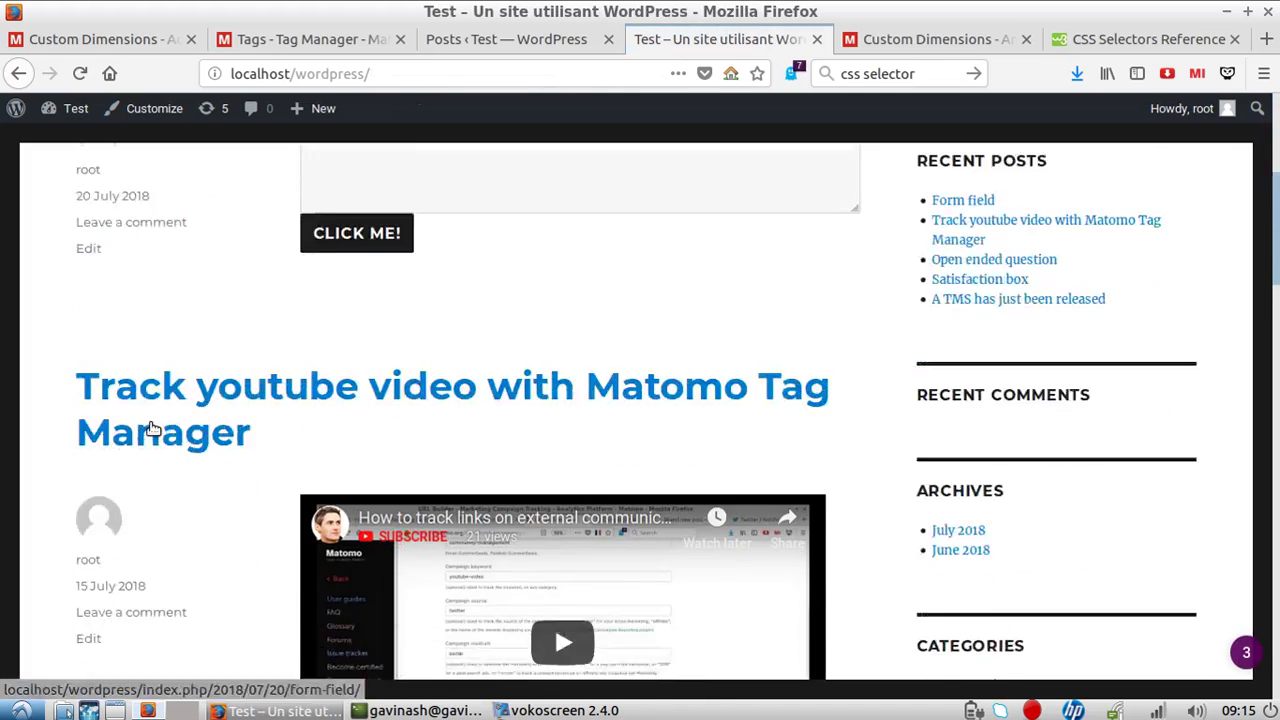
{"action": "scroll", "coordinate": [95, 425], "scroll_direction": "down", "scroll_amount": 9}
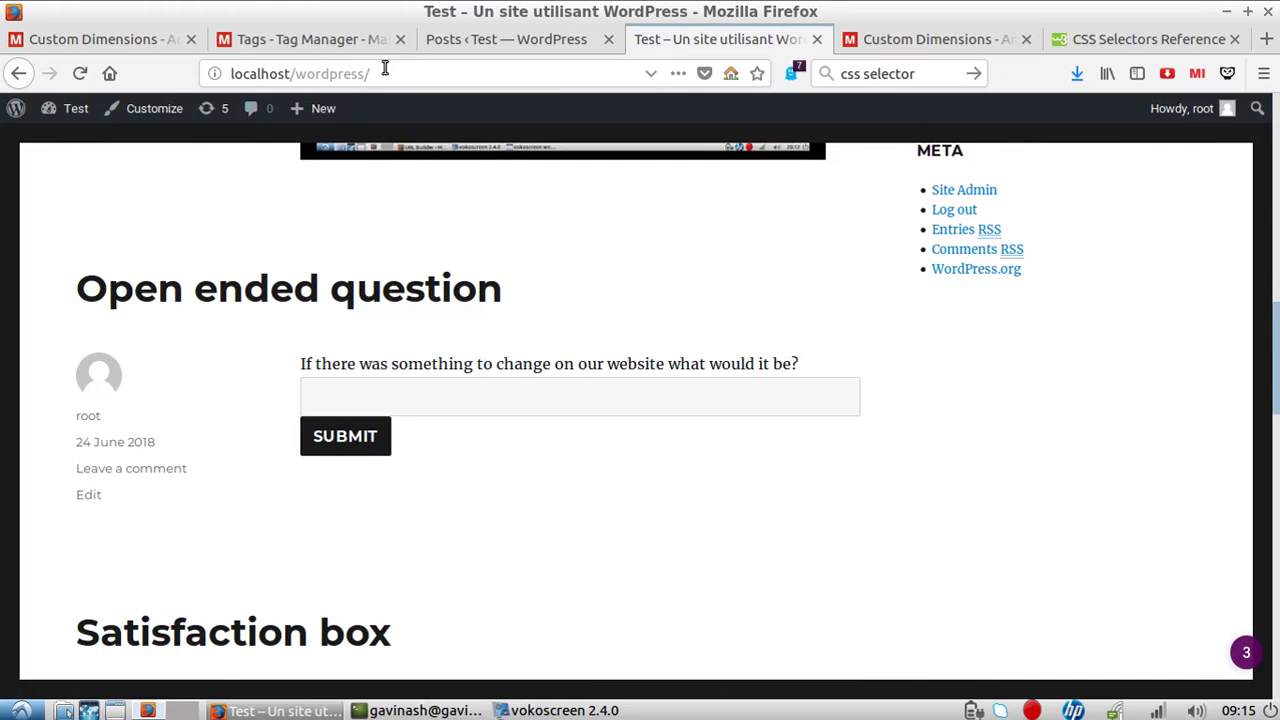
{"action": "left_click_drag", "start_coordinate": [384, 68], "coordinate": [228, 73]}
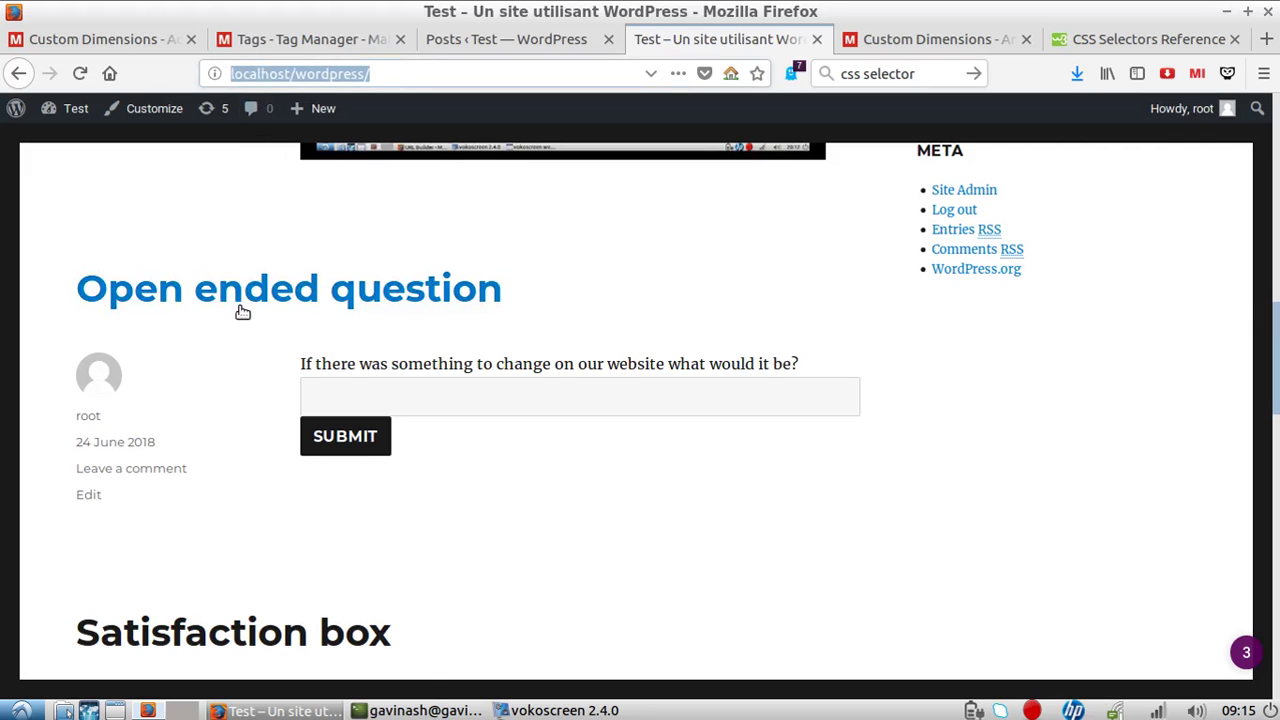
{"action": "scroll", "coordinate": [333, 286], "scroll_direction": "up", "scroll_amount": 12}
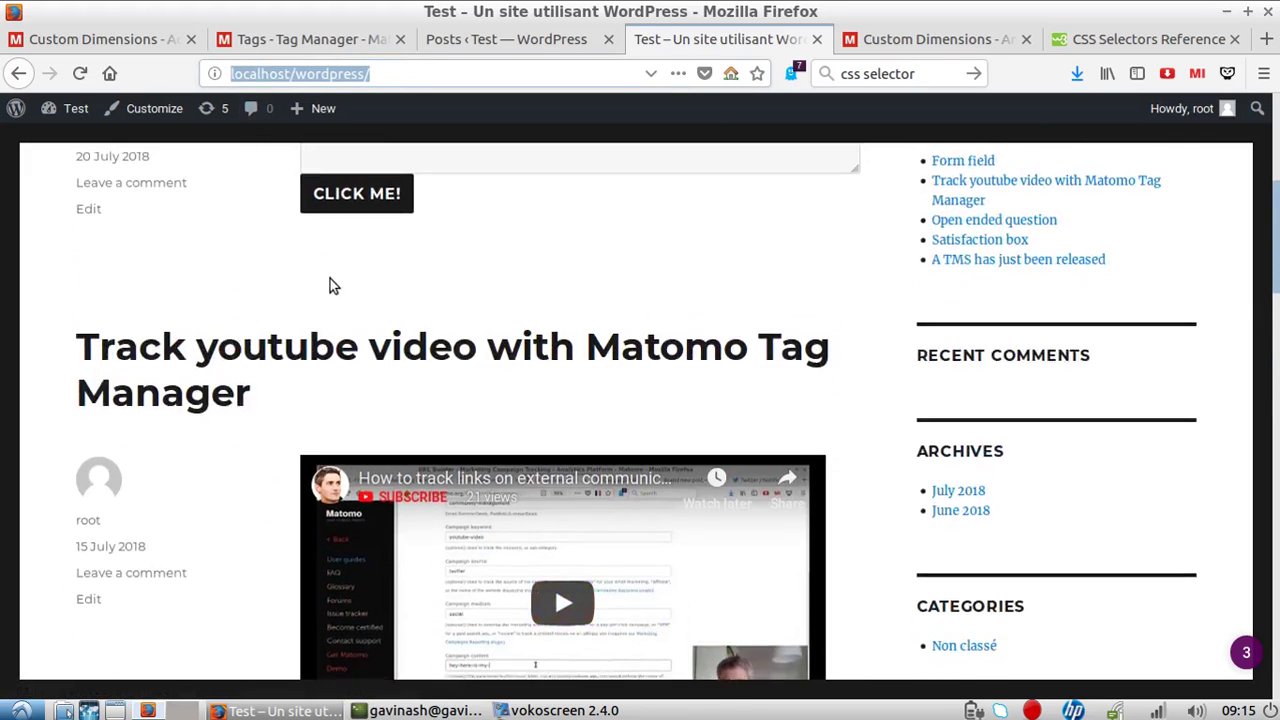
{"action": "scroll", "coordinate": [333, 286], "scroll_direction": "up", "scroll_amount": 4}
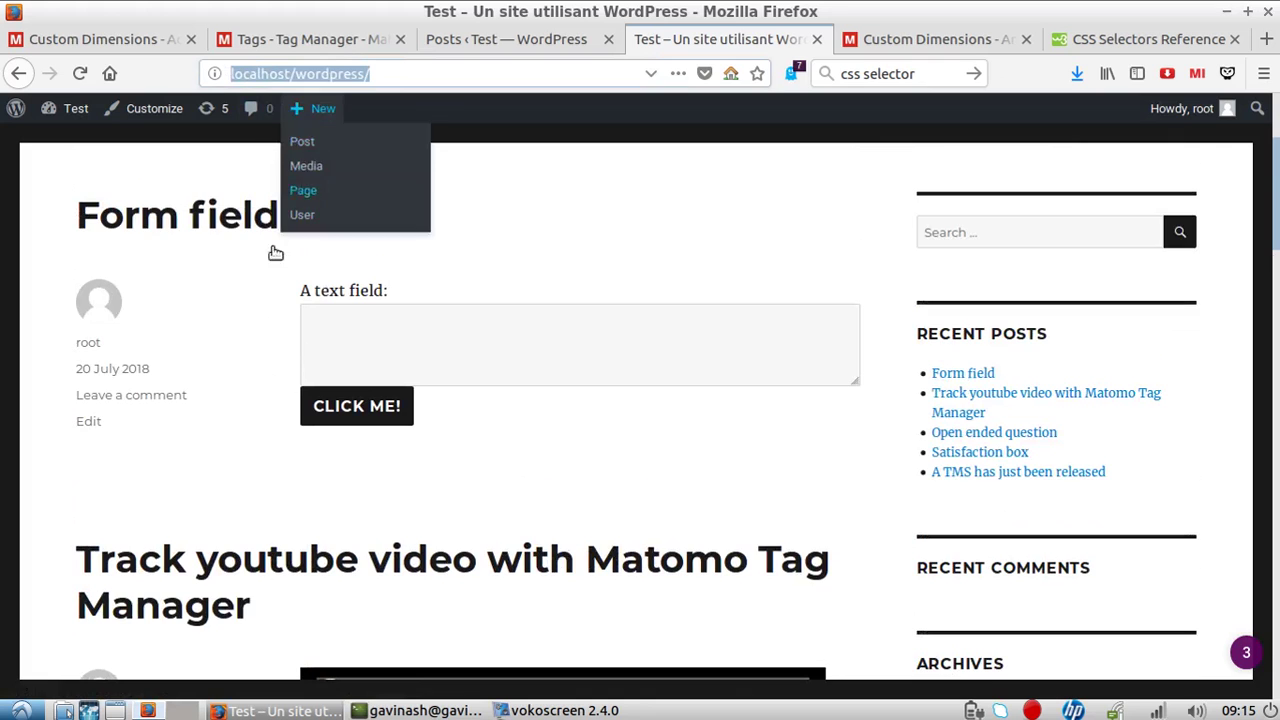
{"action": "scroll", "coordinate": [240, 334], "scroll_direction": "up", "scroll_amount": 4}
{"action": "scroll", "coordinate": [137, 509], "scroll_direction": "down", "scroll_amount": 20}
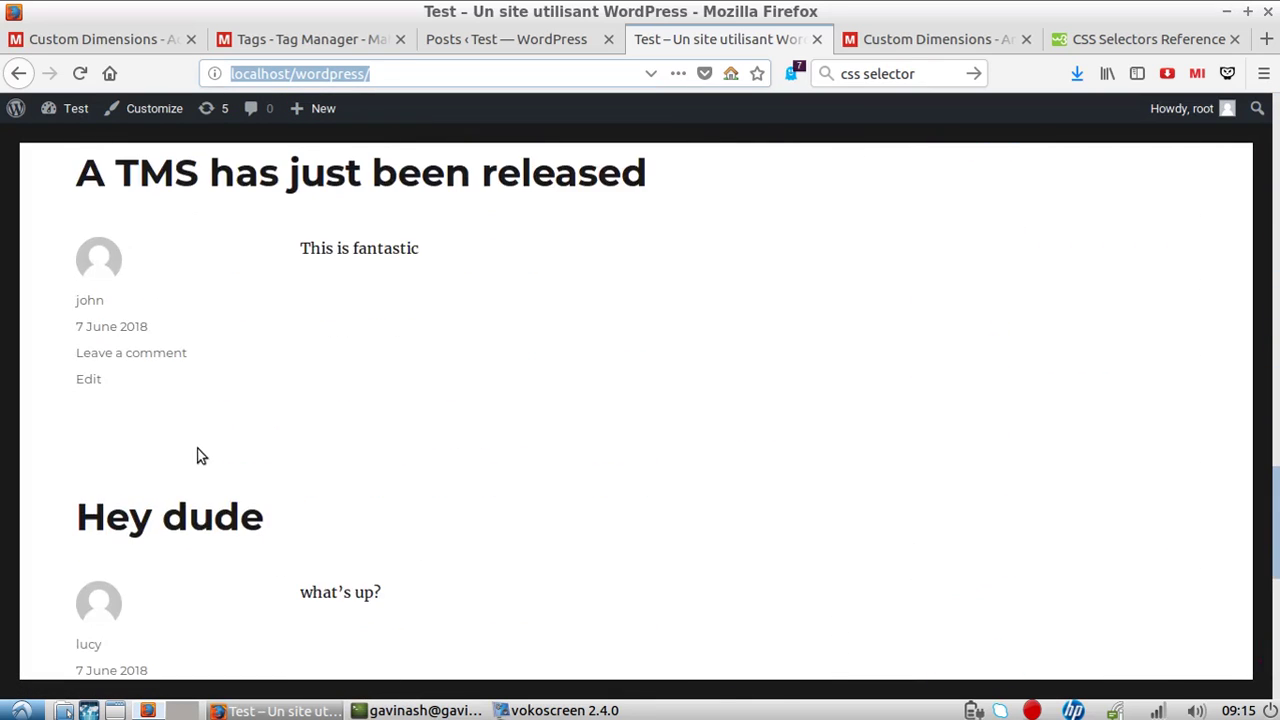
{"action": "scroll", "coordinate": [137, 386], "scroll_direction": "down", "scroll_amount": 6}
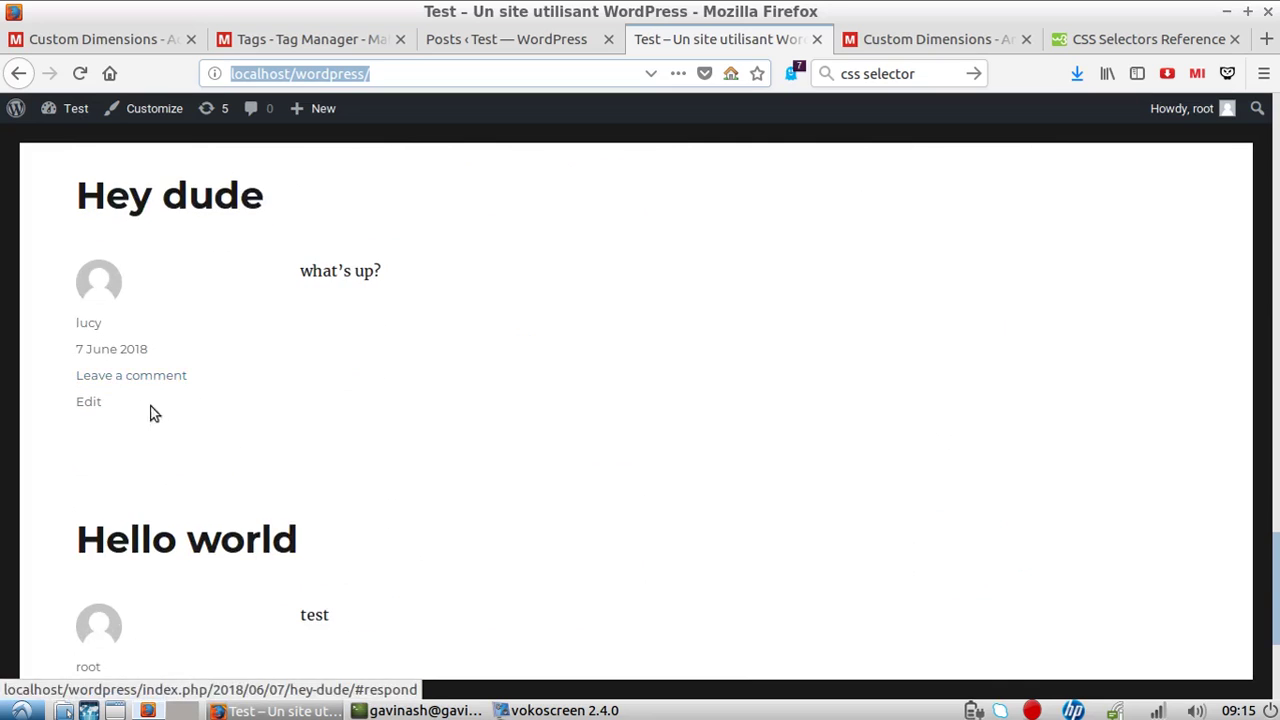
{"action": "scroll", "coordinate": [152, 412], "scroll_direction": "up", "scroll_amount": 8}
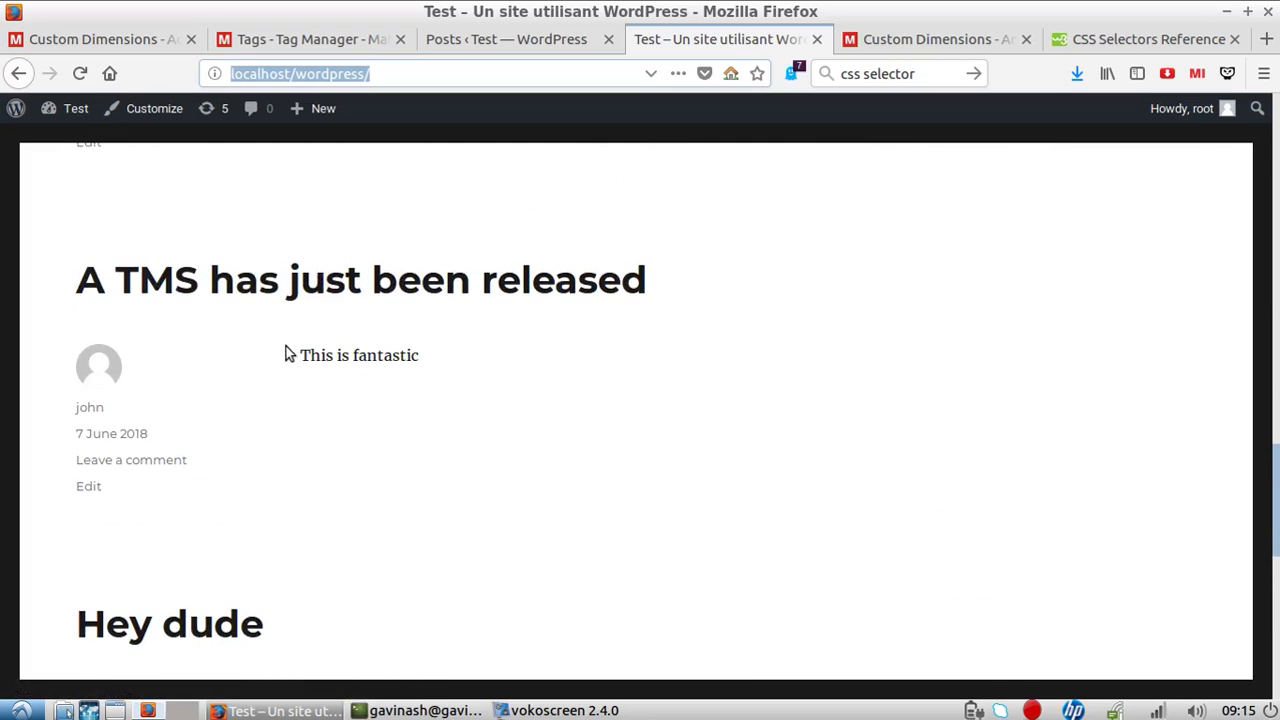
Open the post "A TMS has just been released" and examine the /2018/ part of its URL
{"action": "left_click", "coordinate": [289, 288]}
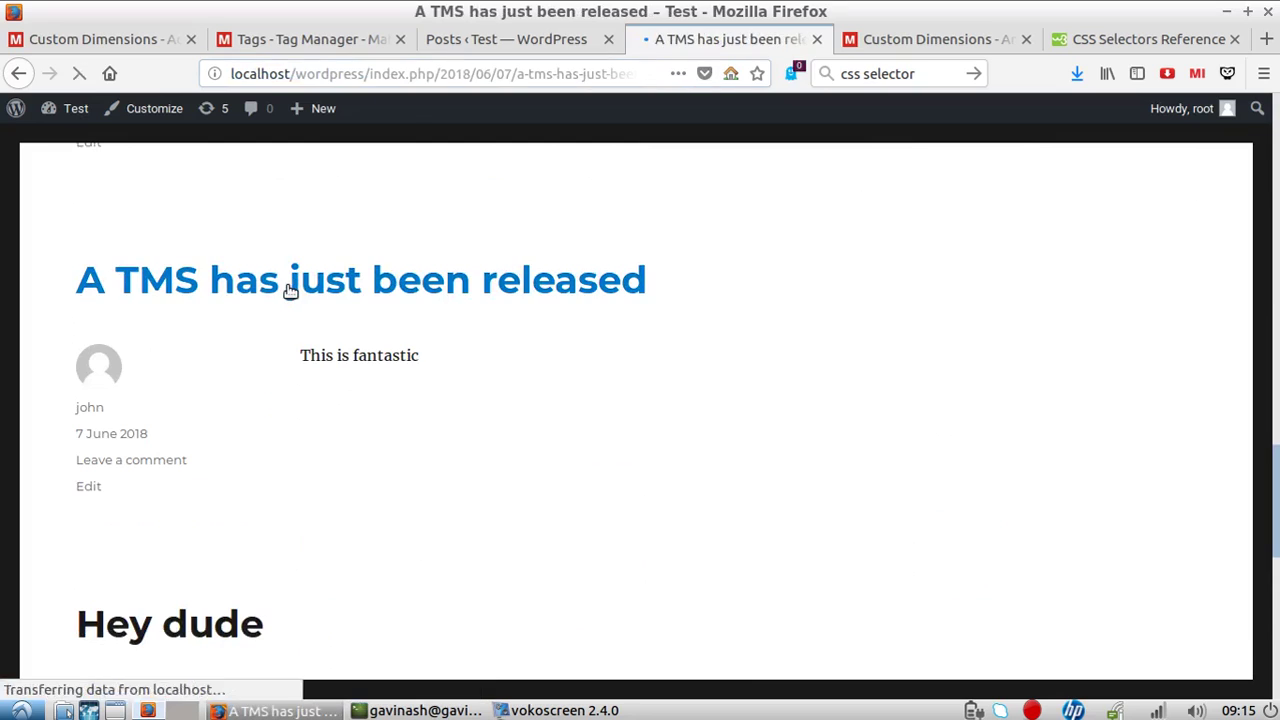
{"action": "left_click", "coordinate": [437, 74]}
{"action": "left_click_drag", "start_coordinate": [440, 74], "coordinate": [472, 76]}
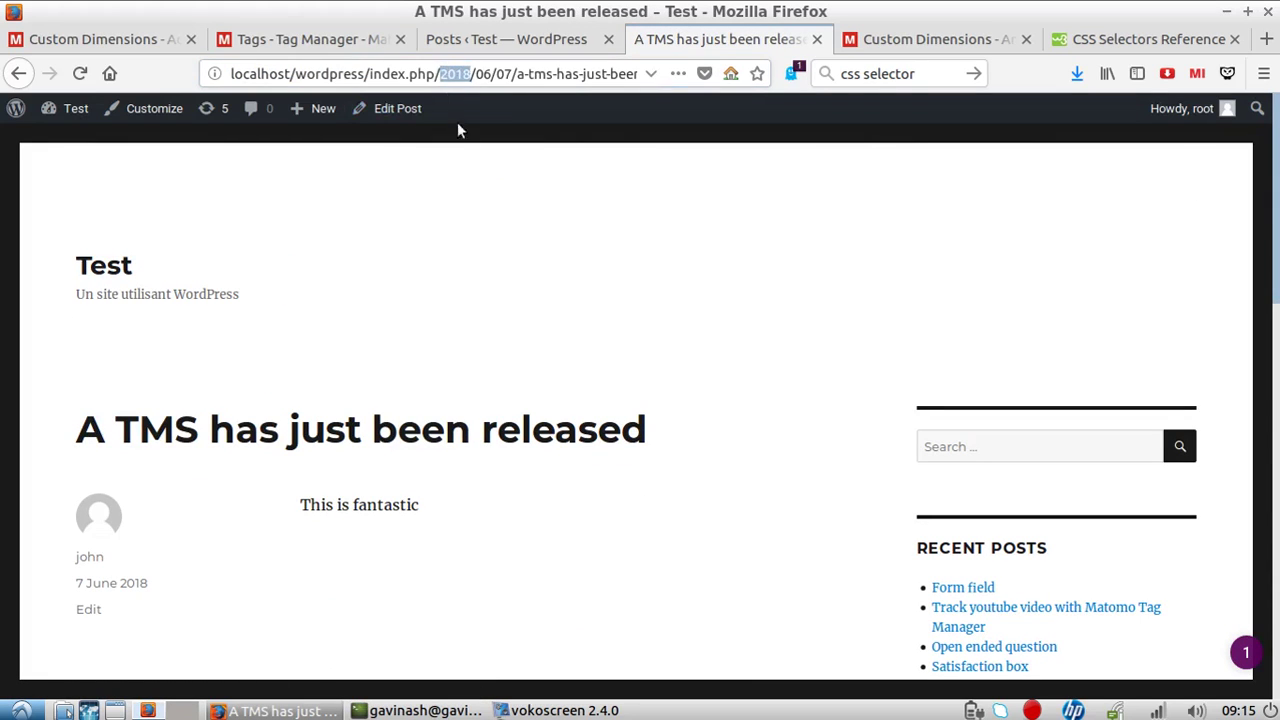
{"action": "left_click", "coordinate": [449, 76]}
{"action": "left_click_drag", "start_coordinate": [436, 74], "coordinate": [472, 80]}
{"action": "scroll", "coordinate": [414, 313], "scroll_direction": "down", "scroll_amount": 5}
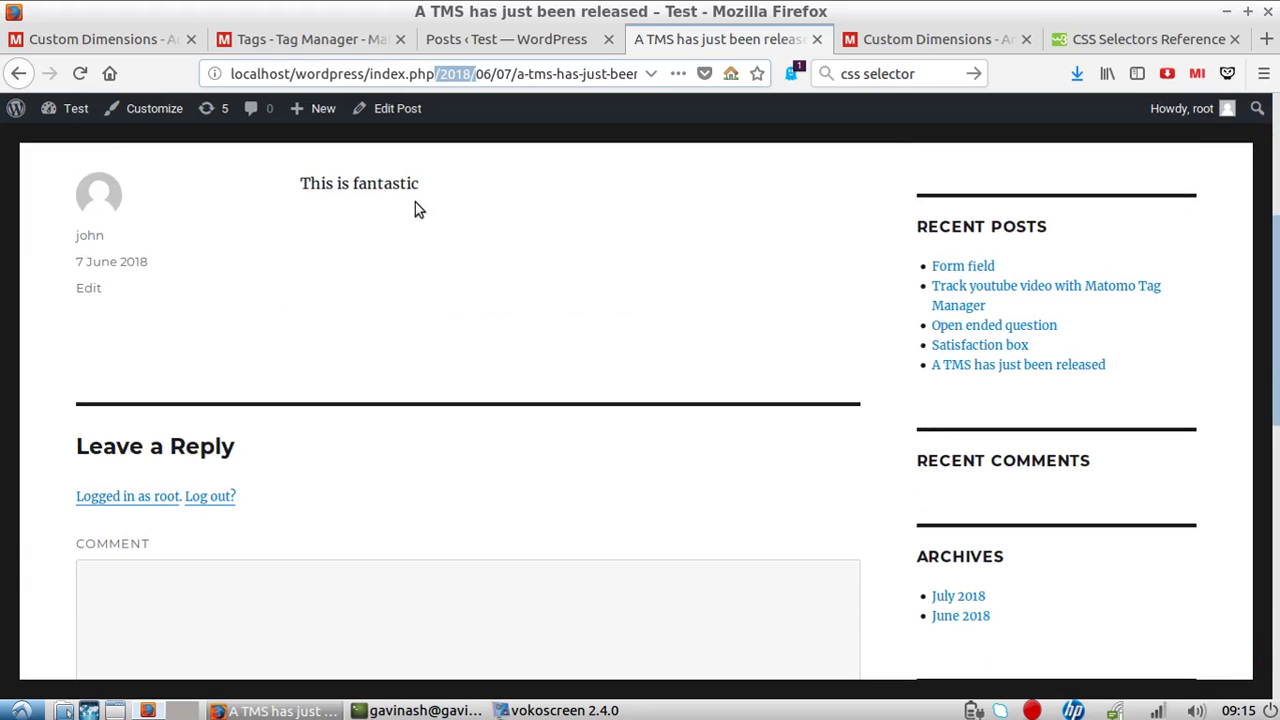
{"action": "left_click", "coordinate": [466, 36]}
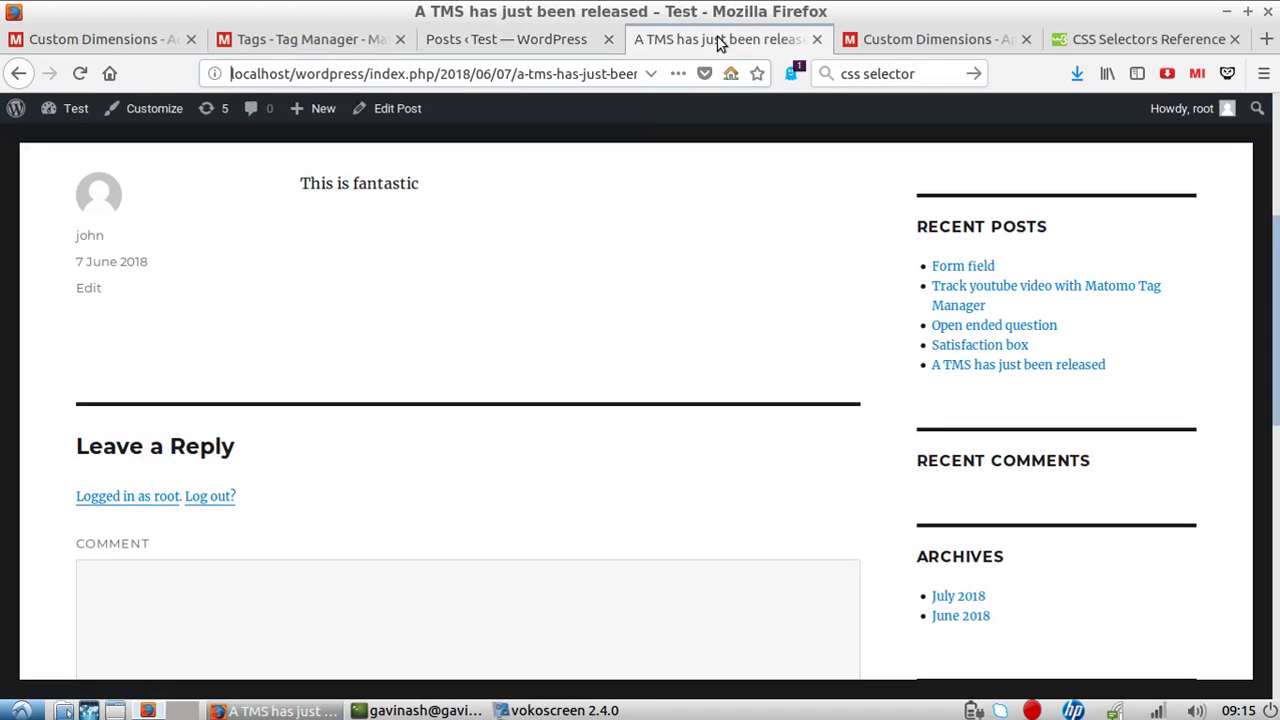
{"action": "left_click", "coordinate": [640, 42]}
{"action": "left_click_drag", "start_coordinate": [439, 73], "coordinate": [473, 75]}
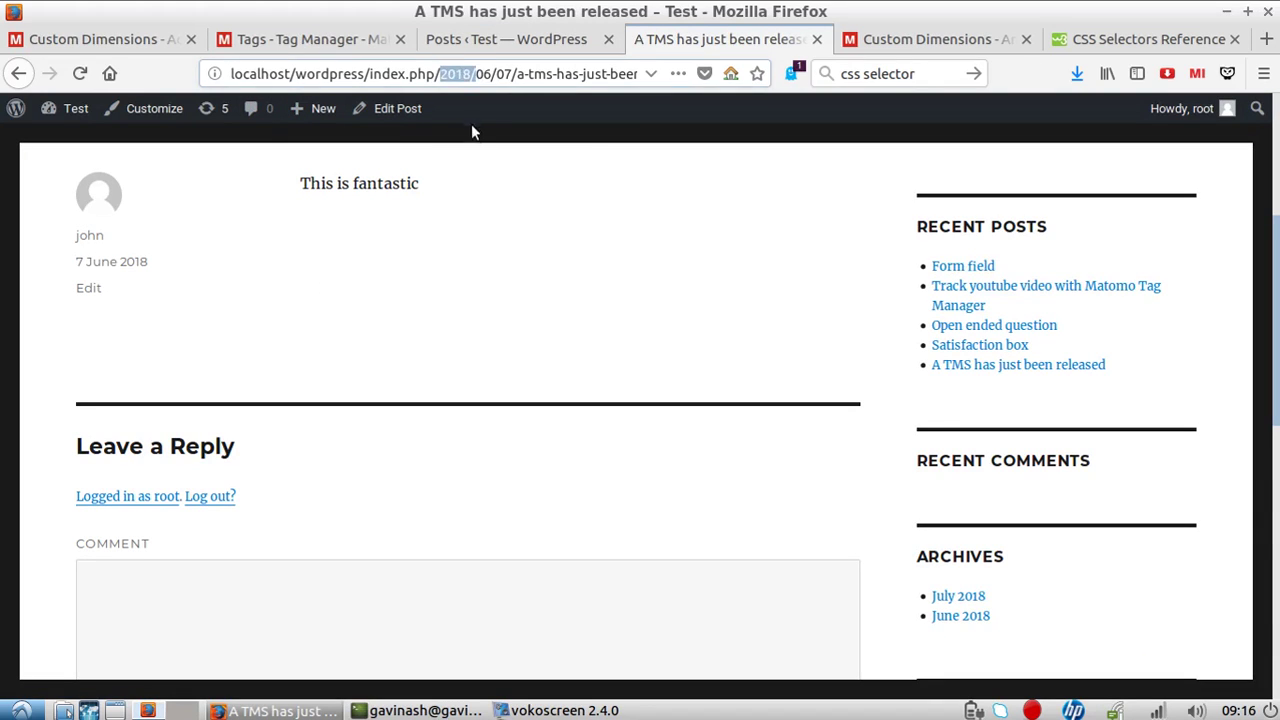